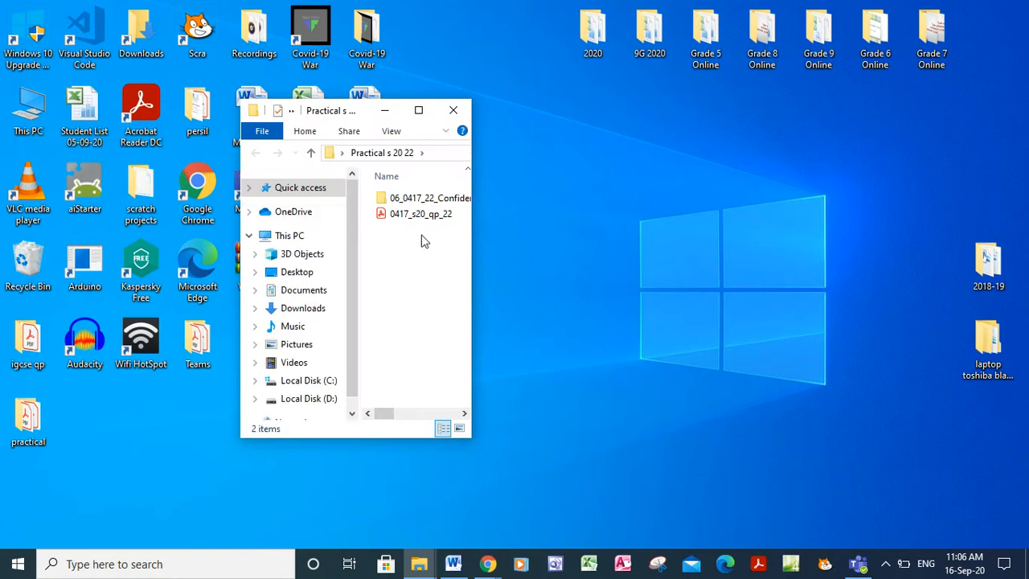
# Select the 0417_s20_qp_22 question paper PDF in the Practical s 20 22 folder
pyautogui.click(438, 220)
# Open 0417_s20_qp_22 in Acrobat, scroll to the Task 1 instructions on page 2, then minimize it
pyautogui.doubleClick(438, 221)
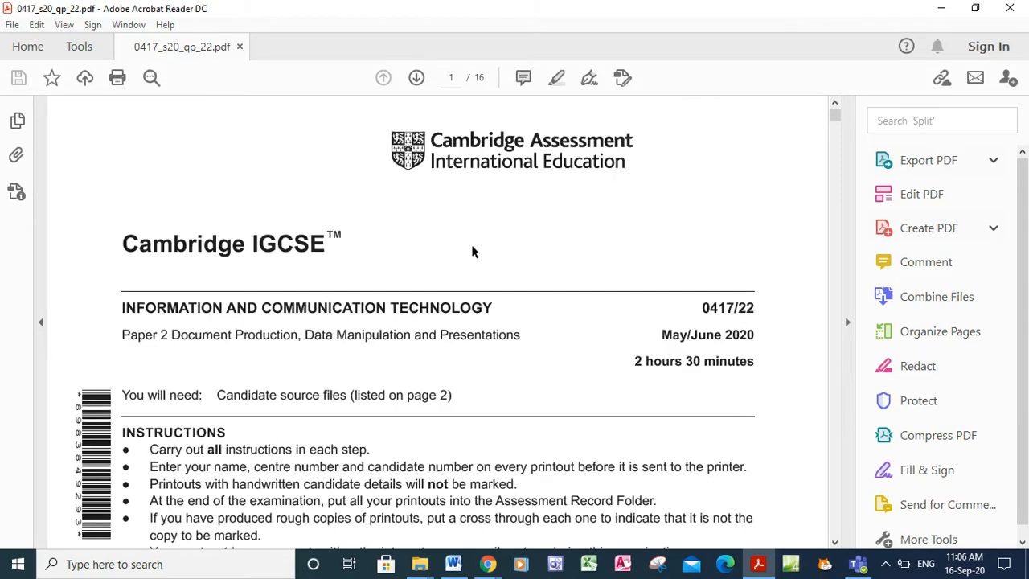
pyautogui.click(834, 542)
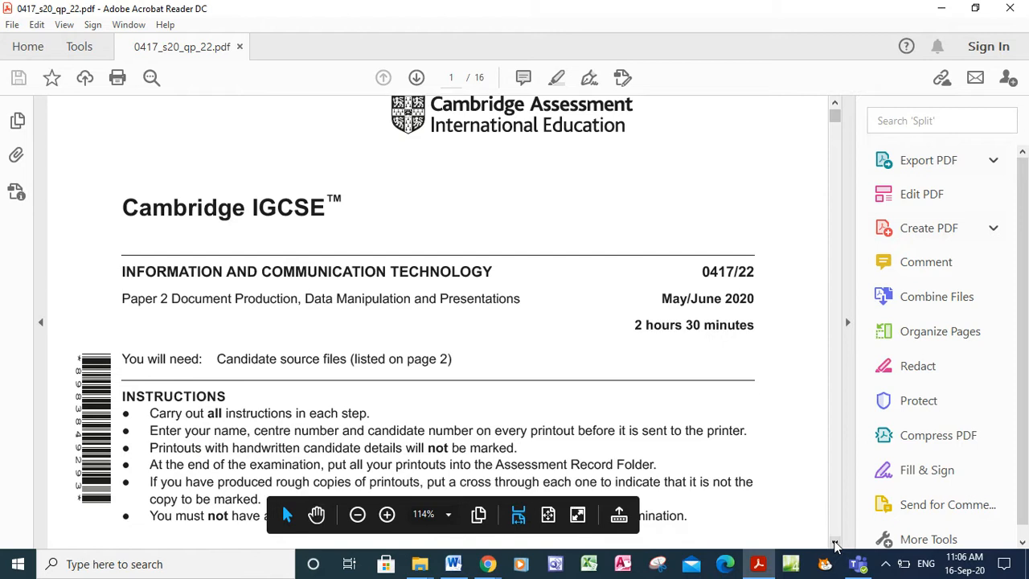
pyautogui.click(835, 544)
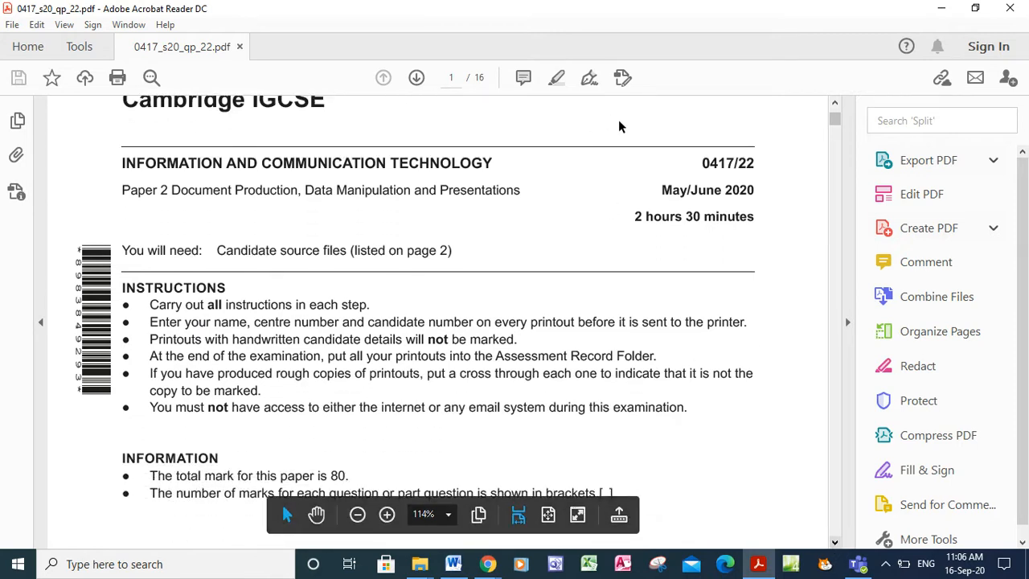
pyautogui.click(835, 543)
pyautogui.click(836, 544)
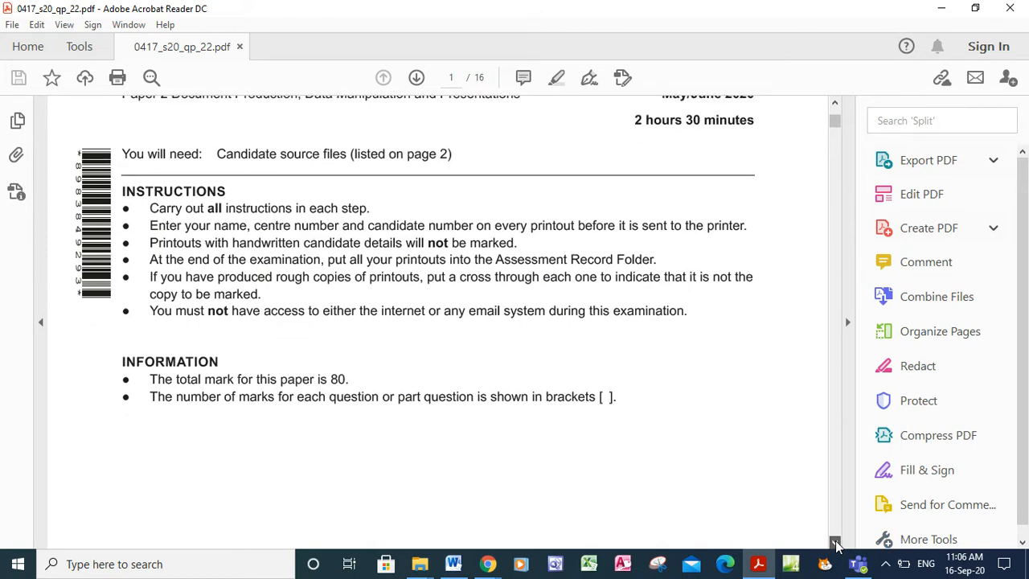
pyautogui.click(835, 544)
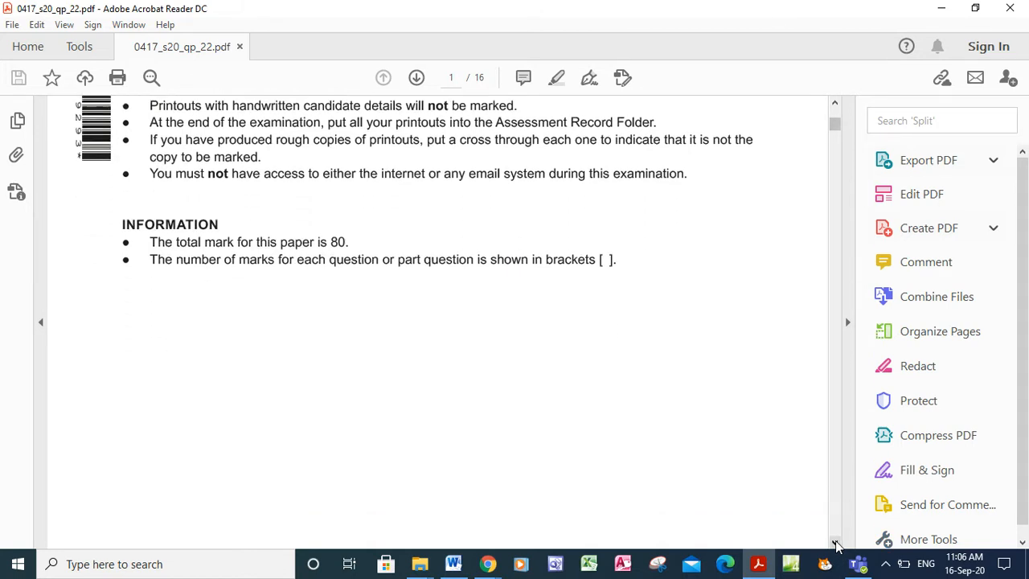
pyautogui.click(836, 544)
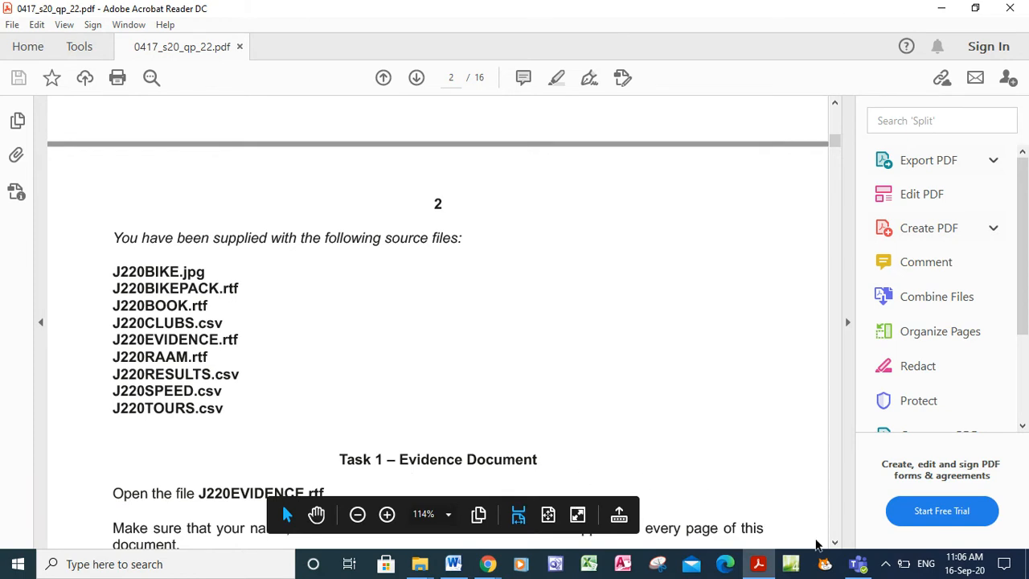
pyautogui.moveTo(834, 545); pyautogui.dragTo(834, 547)
pyautogui.scroll(-3, 224, 378)
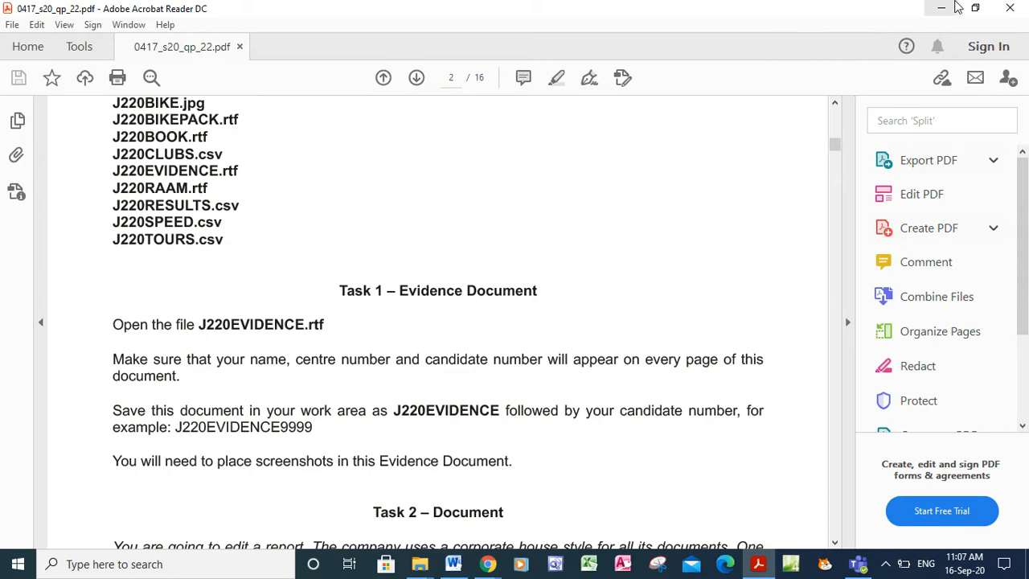
pyautogui.click(942, 8)
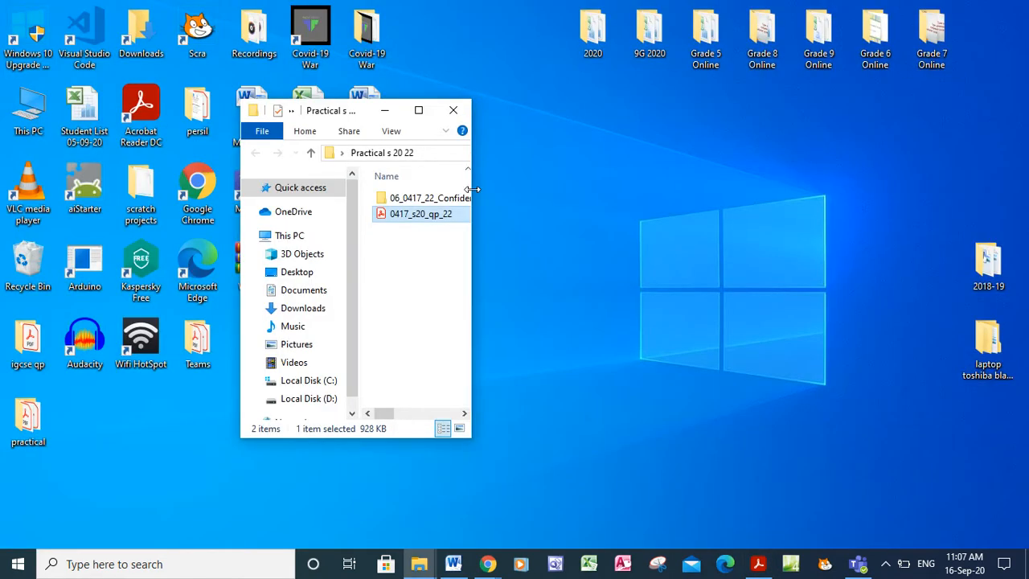
# Open J220EVIDENCE from the source files folder and close the NB Work 4 document
pyautogui.doubleClick(432, 197)
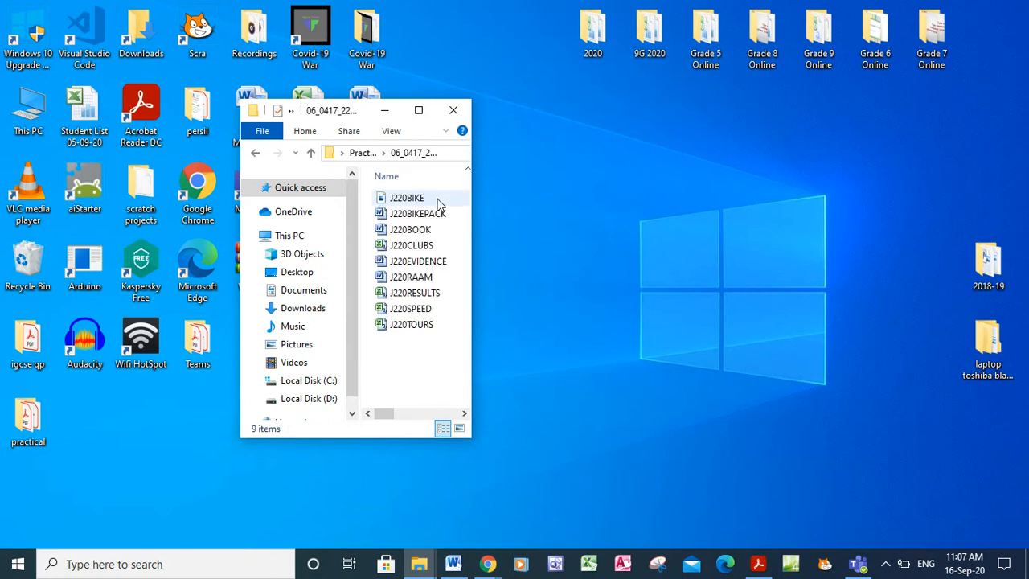
pyautogui.doubleClick(419, 265)
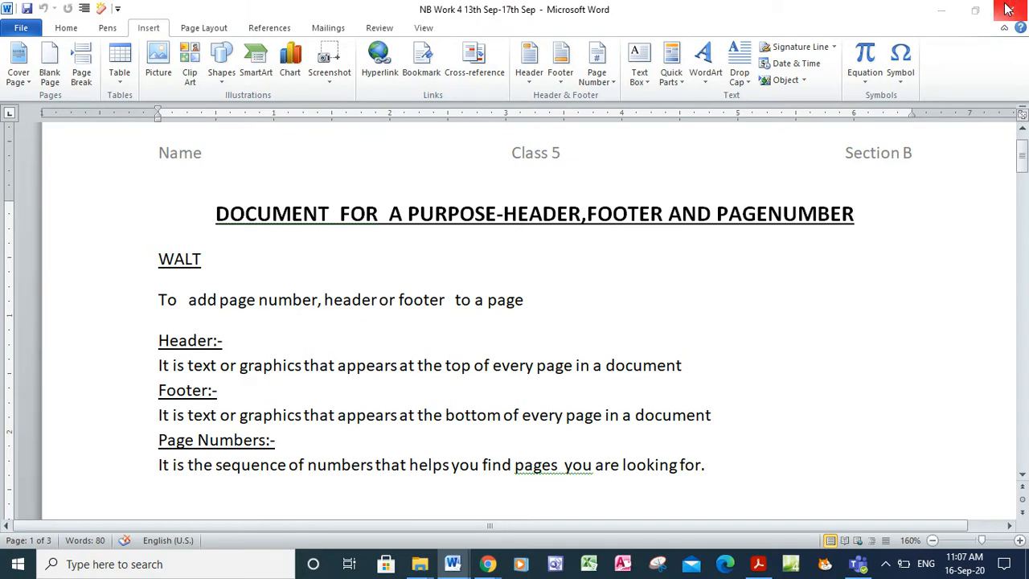
pyautogui.click(1008, 9)
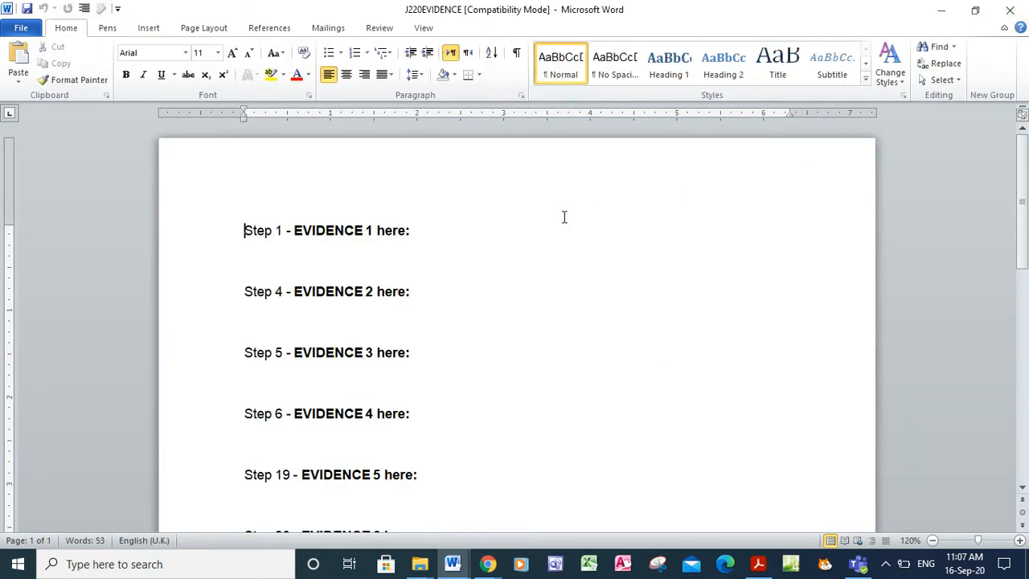
pyautogui.moveTo(591, 563); pyautogui.dragTo(624, 563)
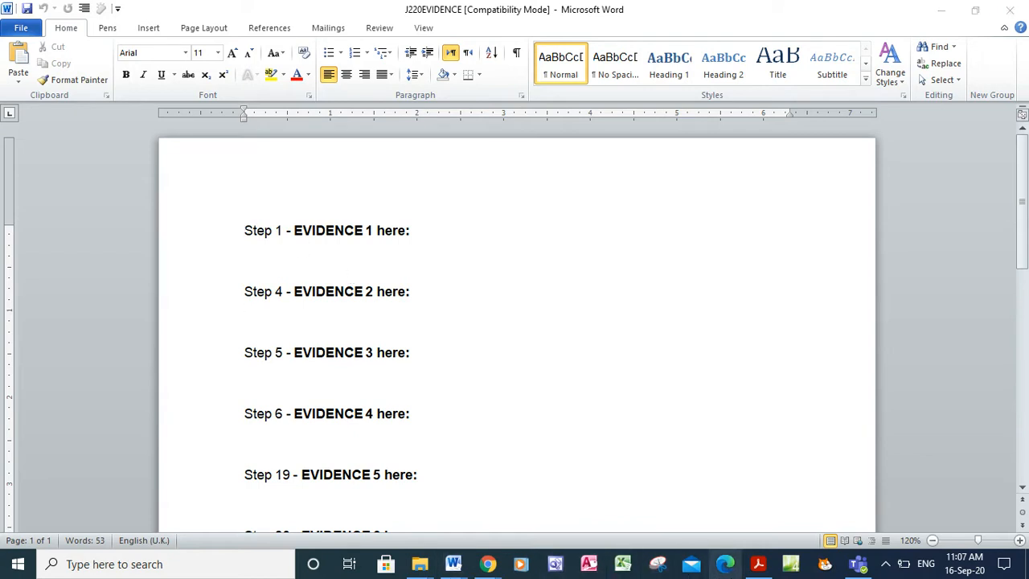
# Restore the 0417_s20_qp_22 question paper window from the taskbar
pyautogui.click(756, 571)
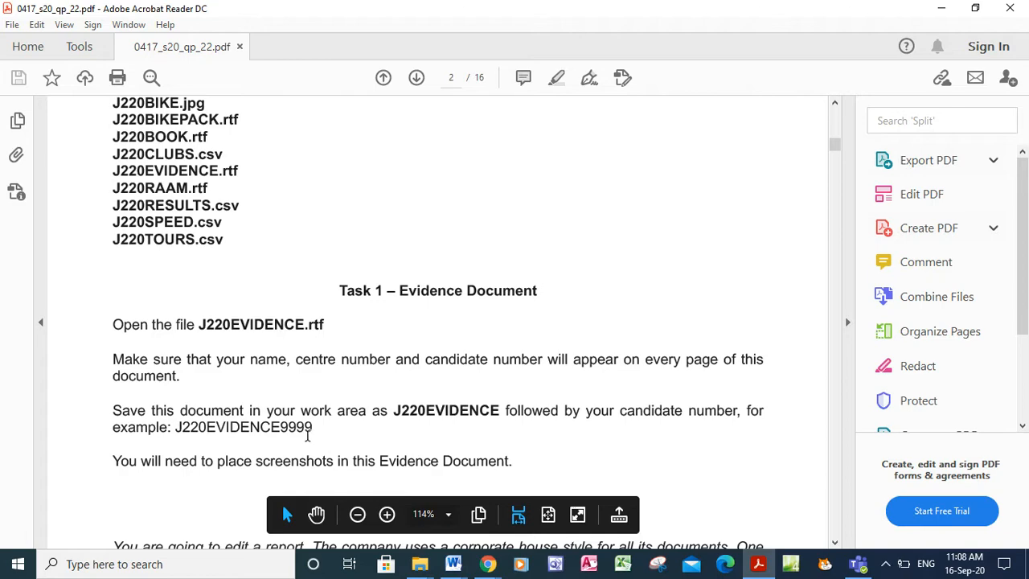
# Add a Blank (Three Columns) header reading Name, Center no and Candidate no
pyautogui.hotkey('alt', 'Tab')
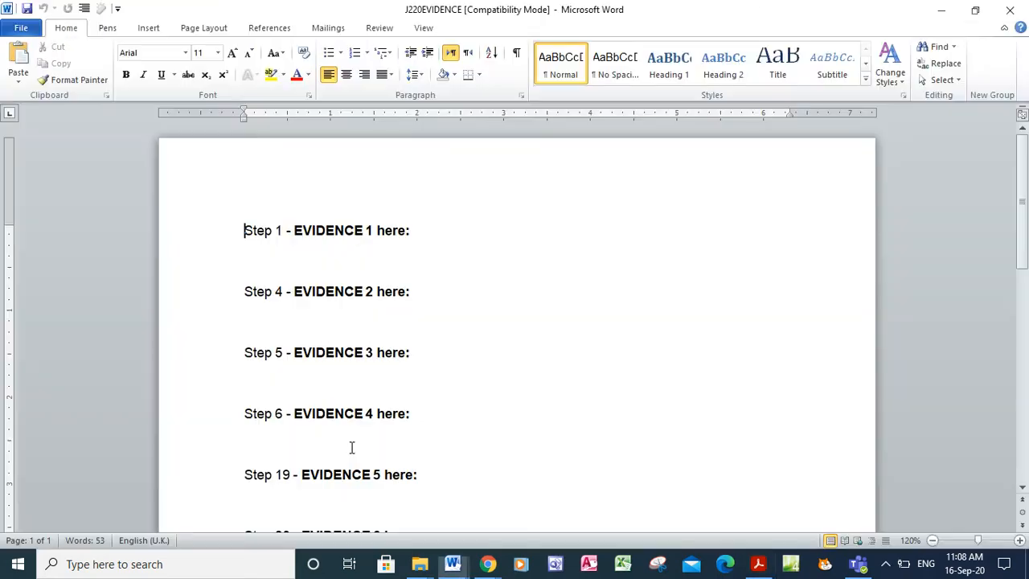
pyautogui.click(150, 29)
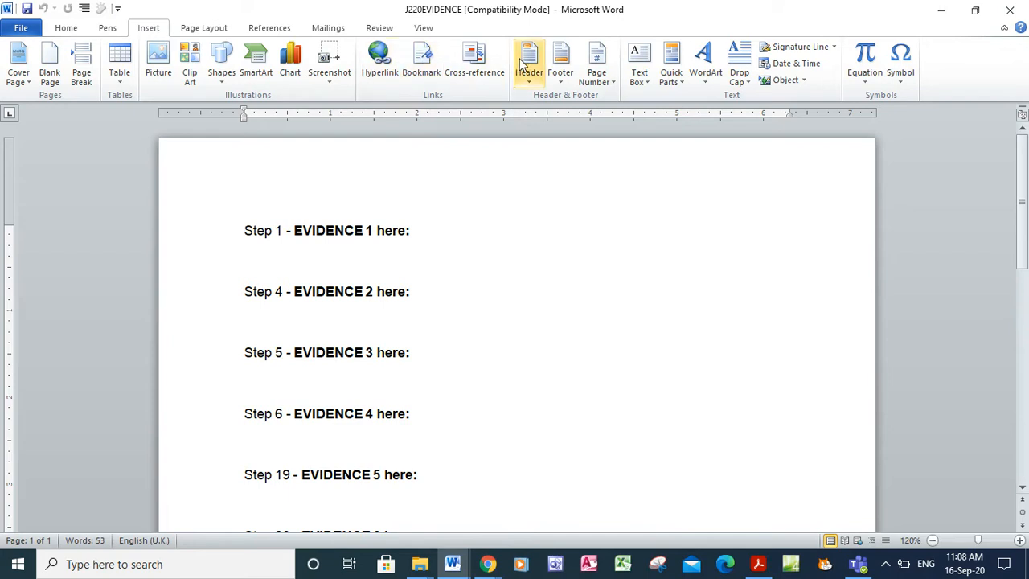
pyautogui.click(522, 71)
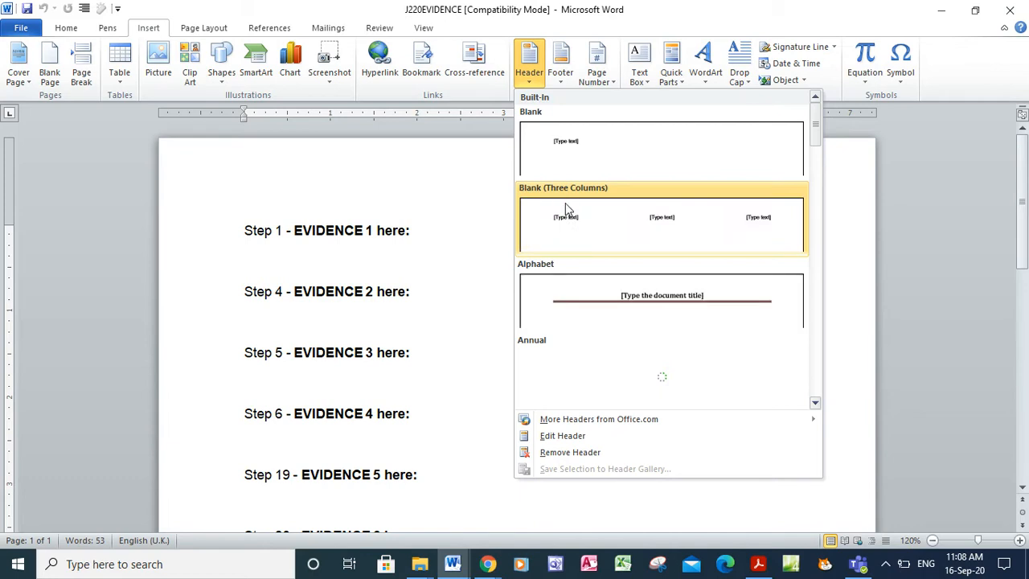
pyautogui.click(566, 209)
pyautogui.click(264, 190)
pyautogui.write('Nam')
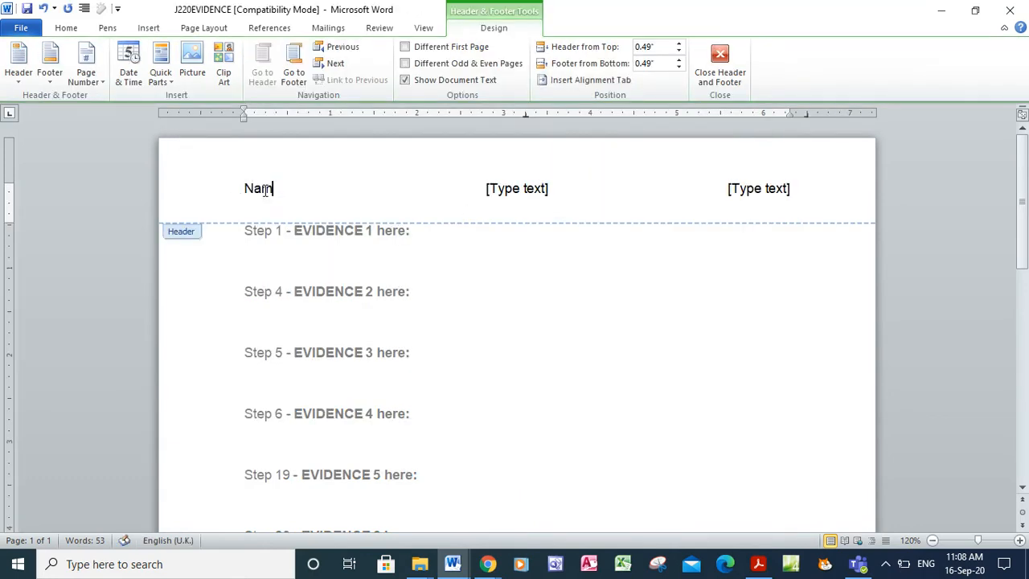
pyautogui.write('e')
pyautogui.click(516, 193)
pyautogui.write('Center no')
pyautogui.click(746, 193)
pyautogui.write('Candidate')
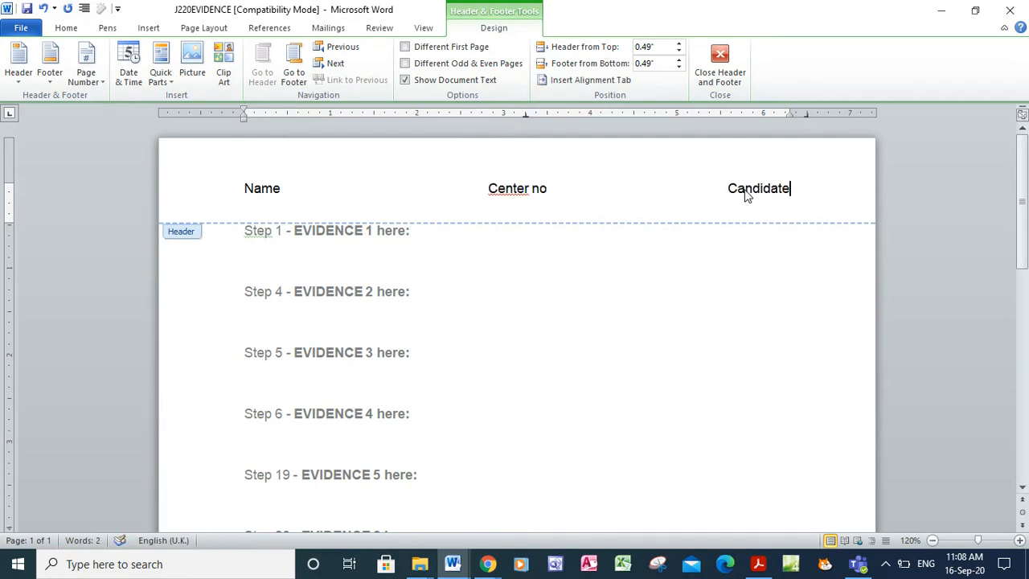
pyautogui.write(' no')
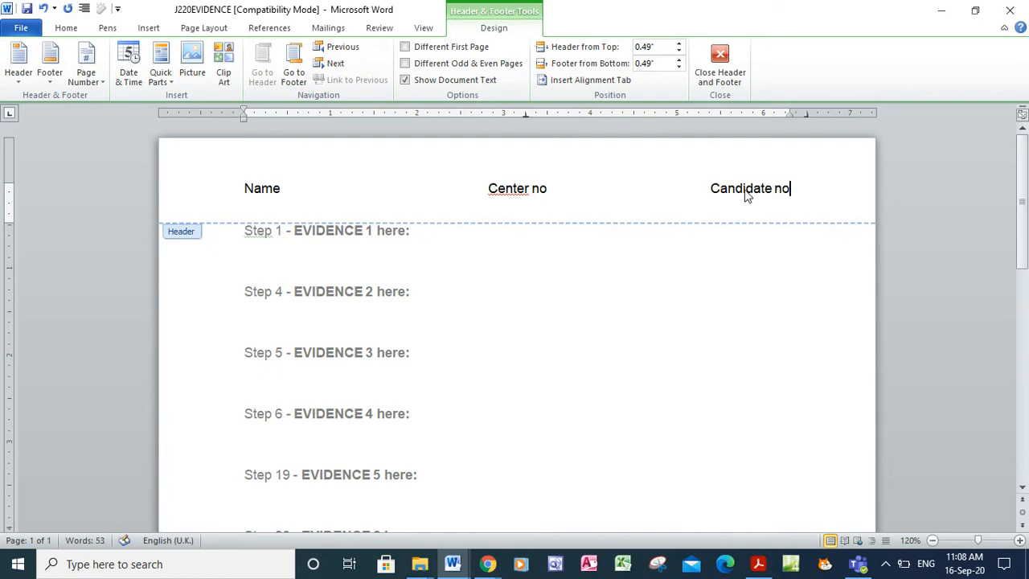
pyautogui.click(730, 65)
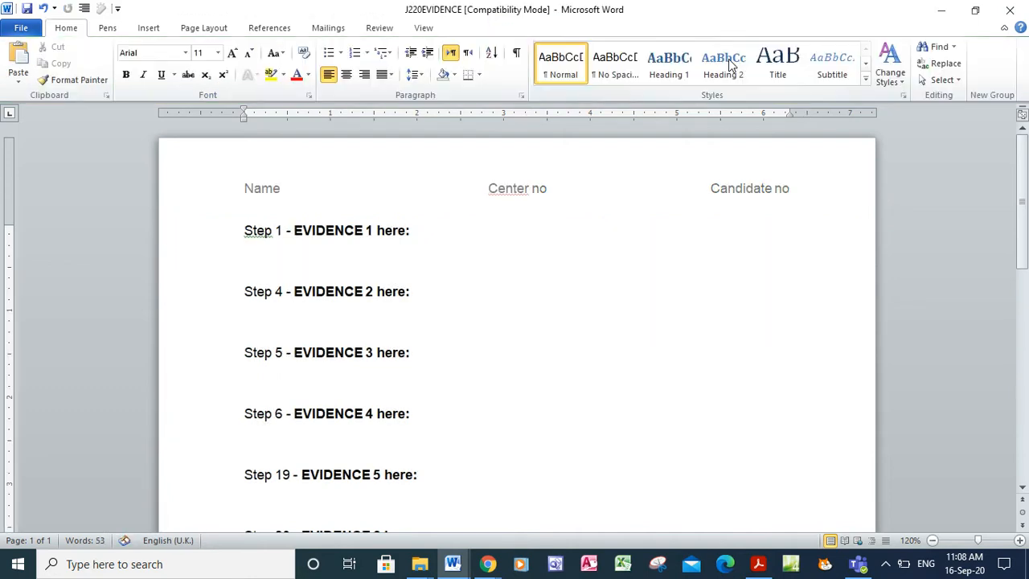
# Save the evidence document as a Word Document named 'J220EVIDENCEcandid no'
pyautogui.click(24, 28)
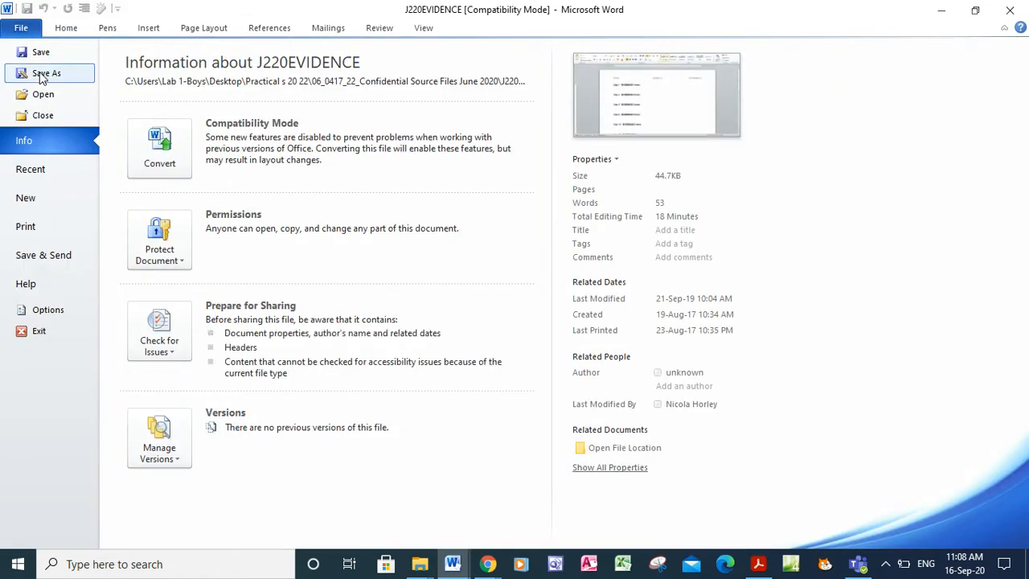
pyautogui.click(42, 73)
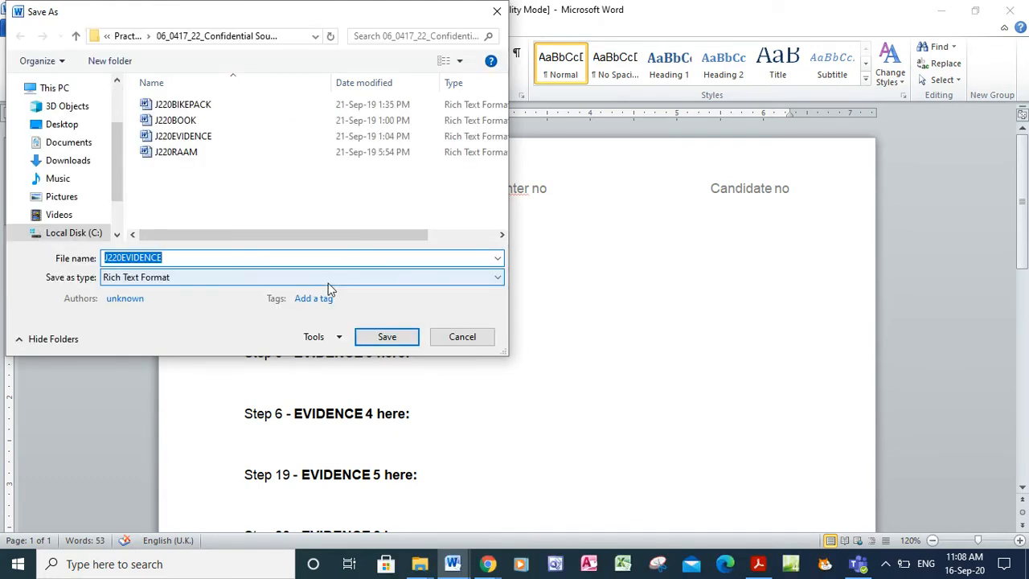
pyautogui.click(326, 280)
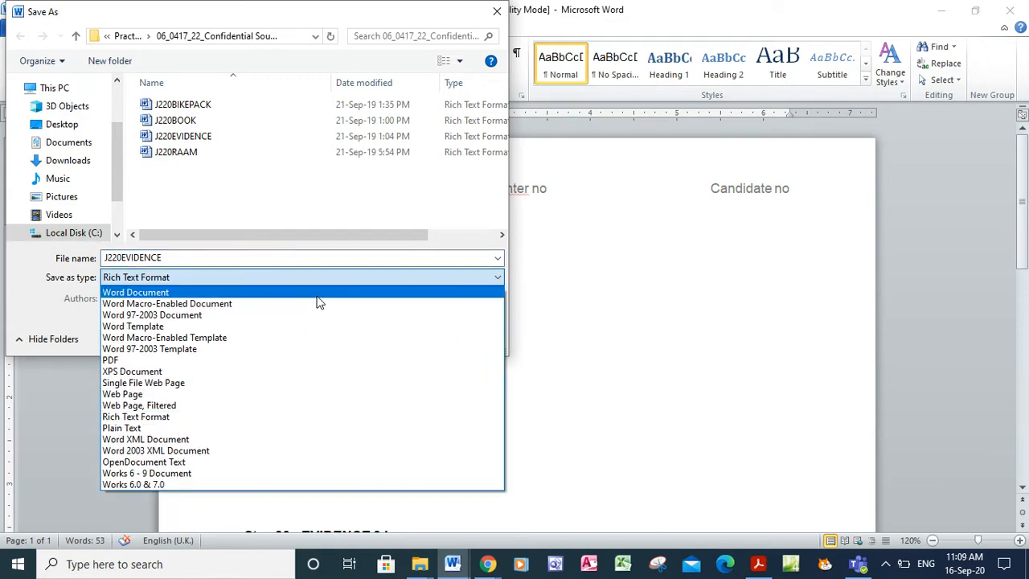
pyautogui.click(319, 294)
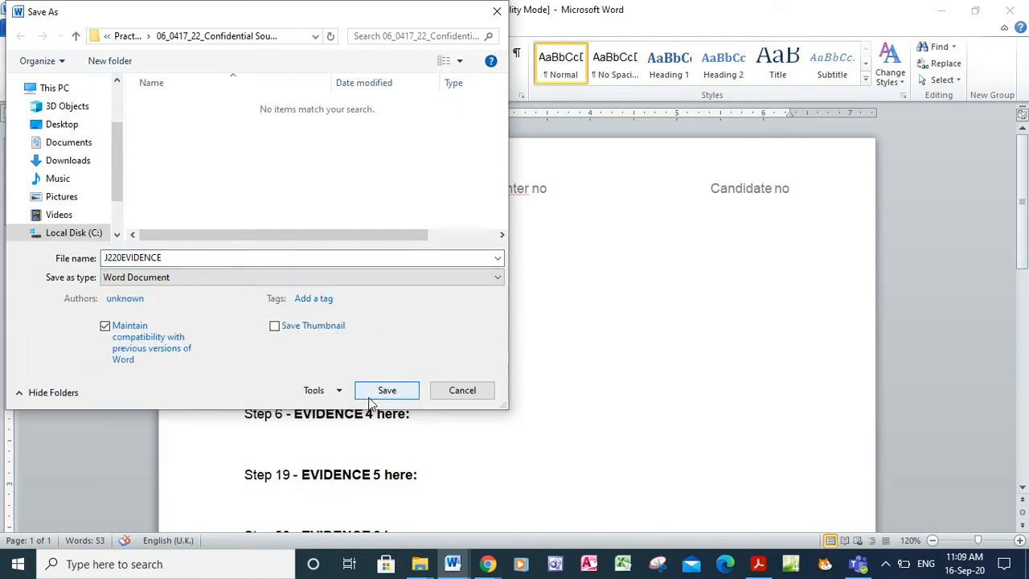
pyautogui.doubleClick(170, 258)
pyautogui.click(170, 258)
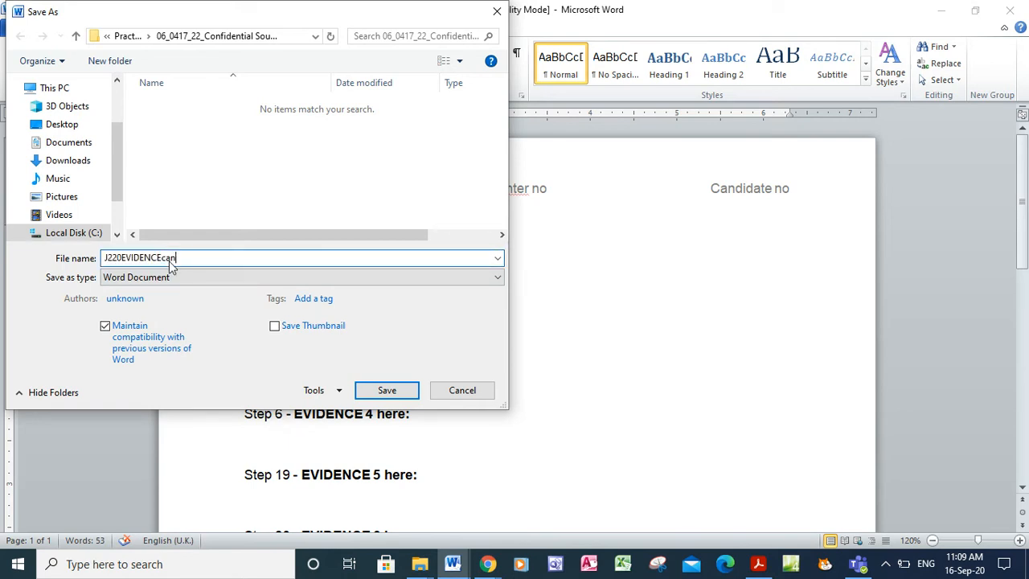
pyautogui.click(373, 391)
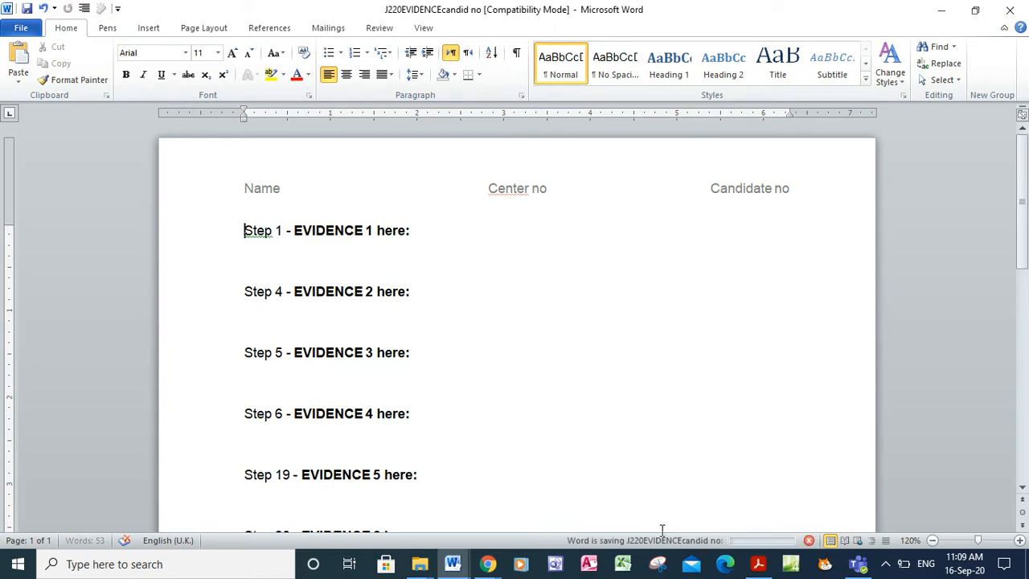
# Scroll the question paper to Task 2 – Document on page 2 and select its heading
pyautogui.click(761, 566)
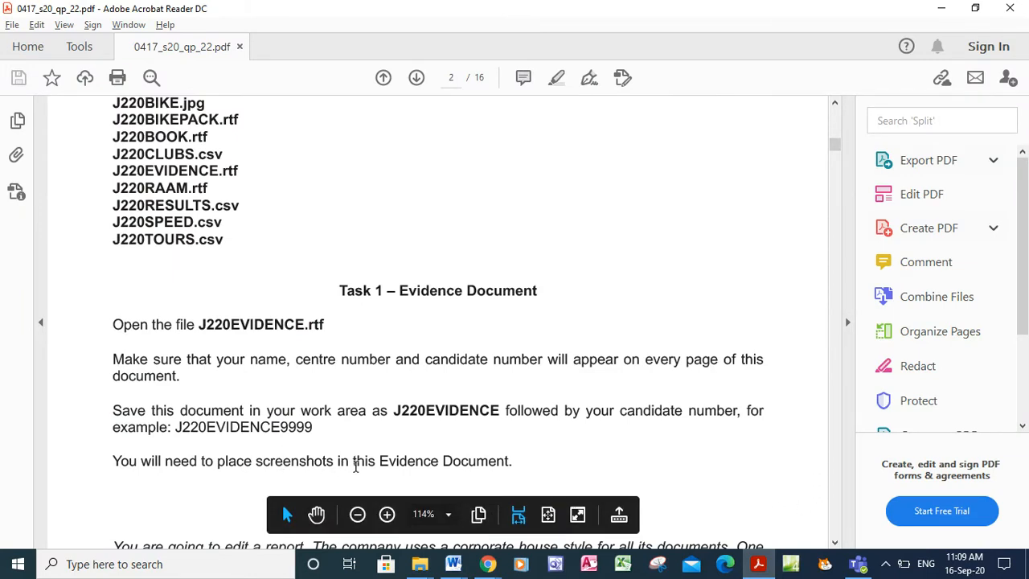
pyautogui.click(836, 543)
pyautogui.scroll(-5, 836, 543)
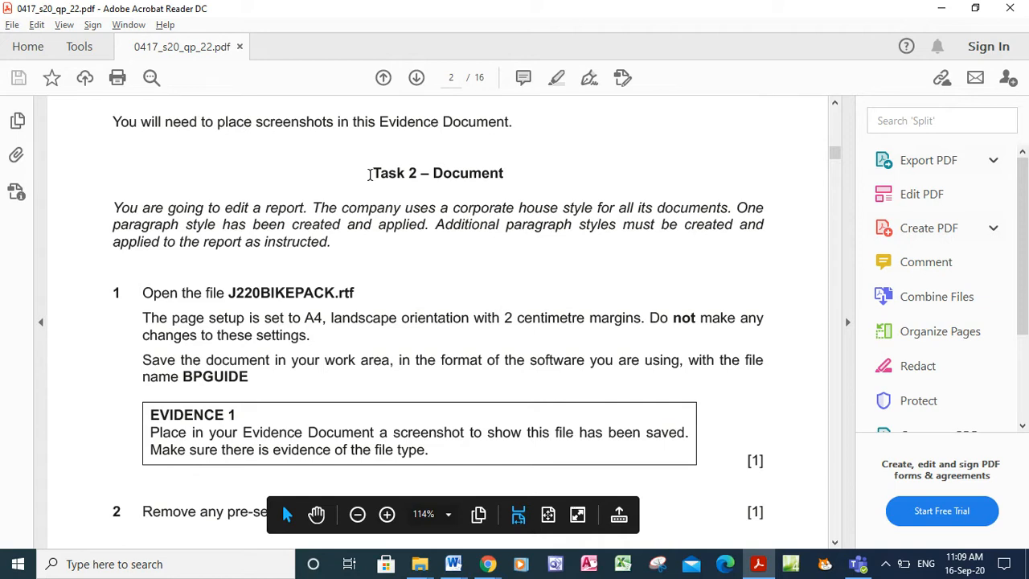
pyautogui.moveTo(370, 174); pyautogui.dragTo(438, 176)
pyautogui.moveTo(483, 180); pyautogui.dragTo(483, 181)
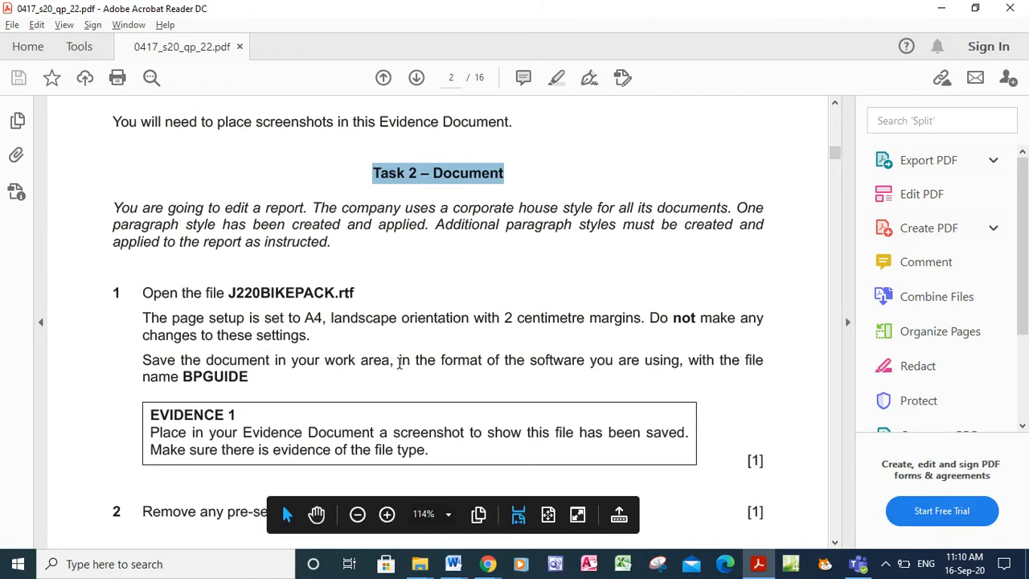
pyautogui.moveTo(400, 362); pyautogui.dragTo(680, 370)
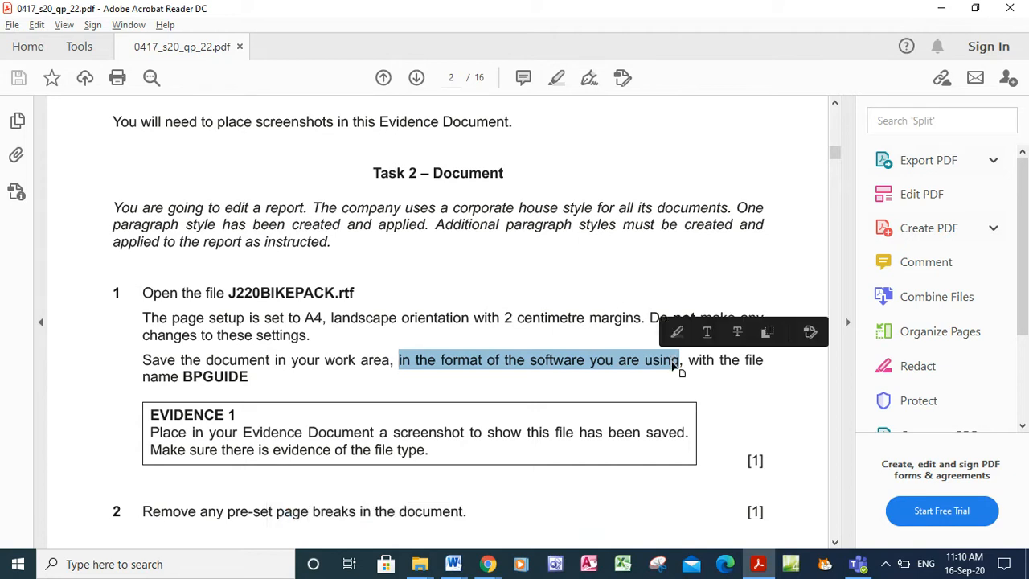
pyautogui.click(257, 395)
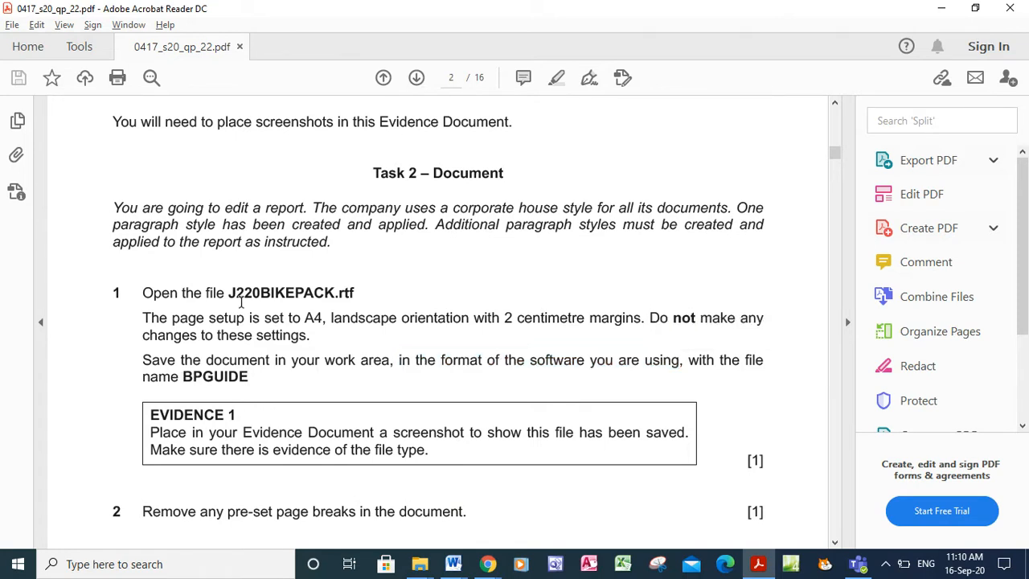
pyautogui.moveTo(235, 294); pyautogui.dragTo(356, 302)
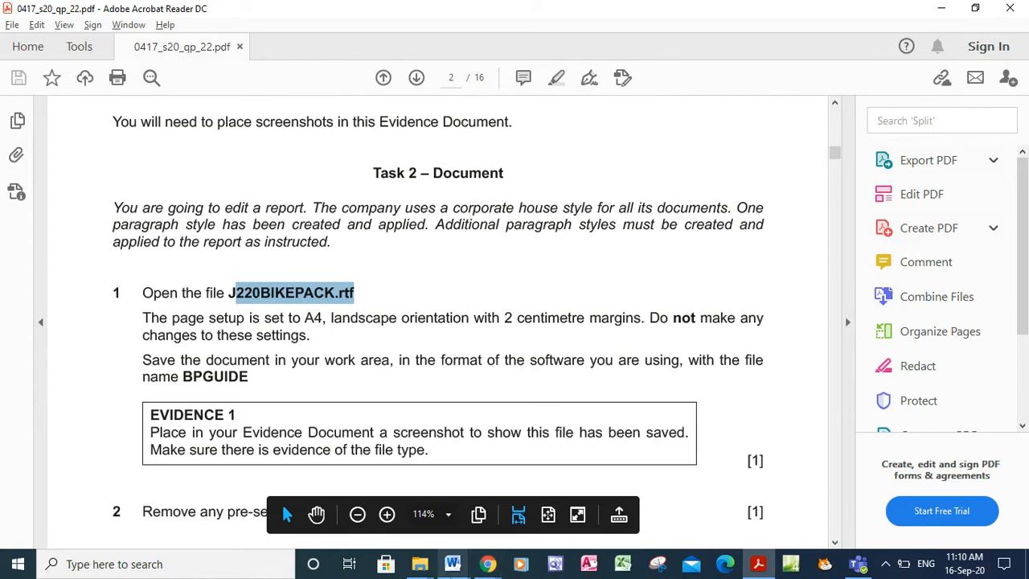
# Open J220BIKEPACK from the 06_0417_22_Confidential Source Files June 2020 folder
pyautogui.moveTo(419, 563)
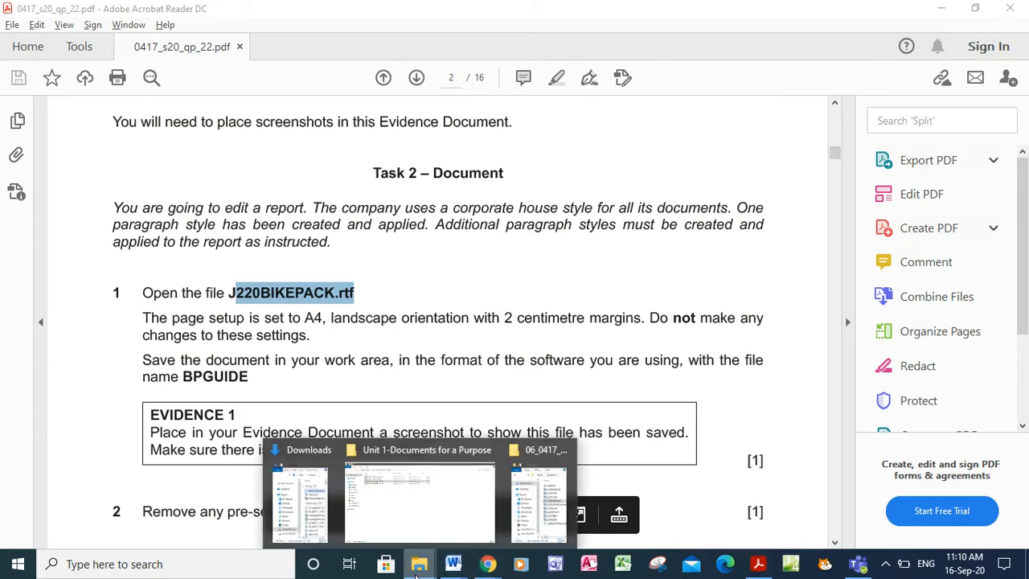
pyautogui.moveTo(553, 509)
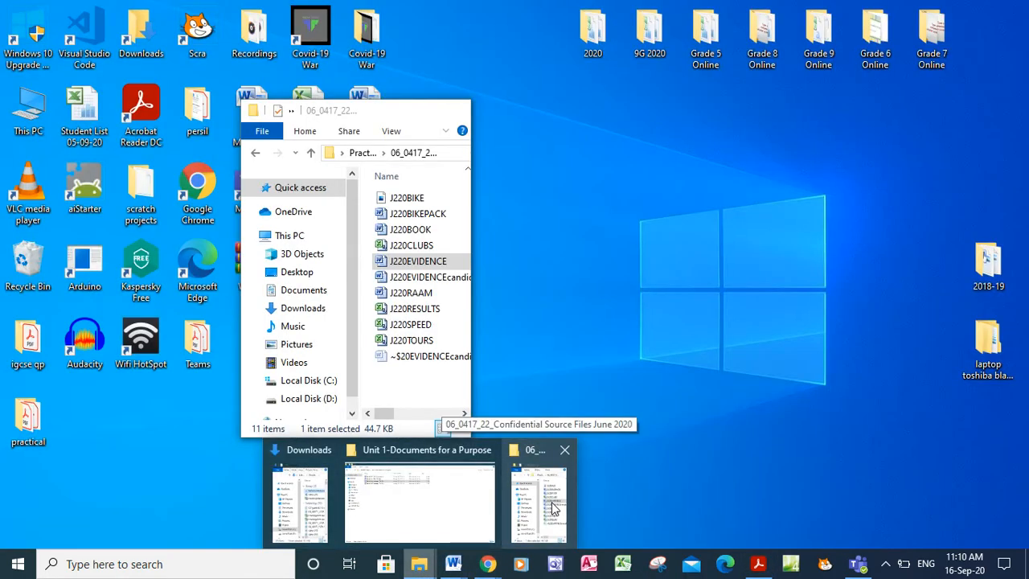
pyautogui.click(553, 508)
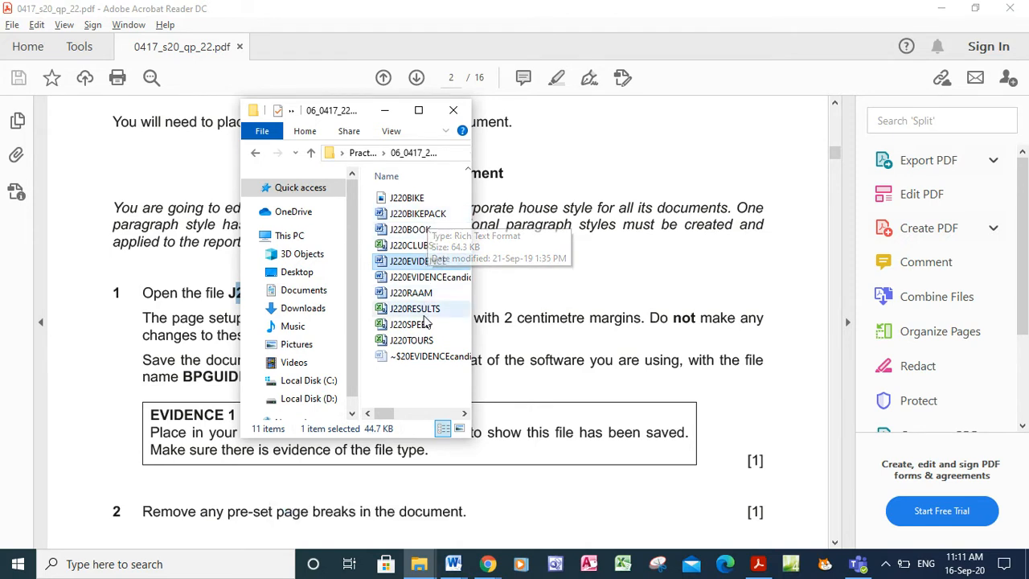
pyautogui.doubleClick(417, 214)
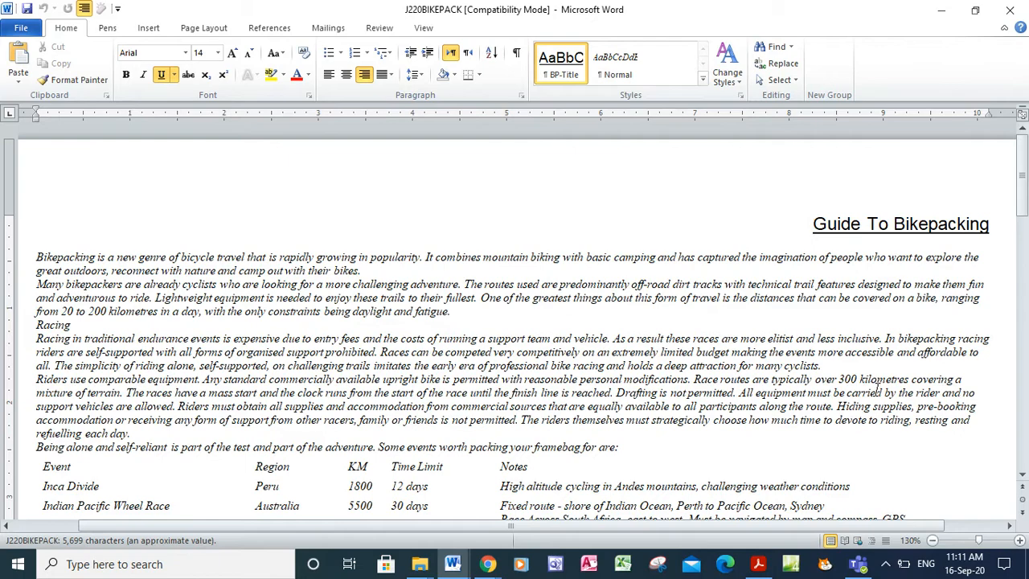
# Zoom the Guide To Bikepacking report to 100%, page through it, then return to the exam paper
pyautogui.click(930, 543)
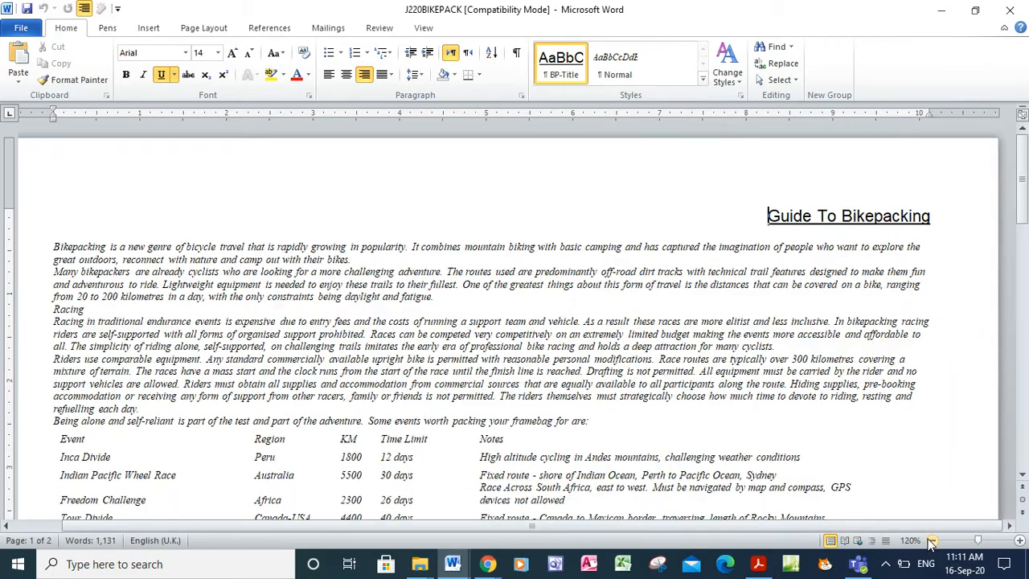
pyautogui.click(930, 543)
pyautogui.click(930, 543)
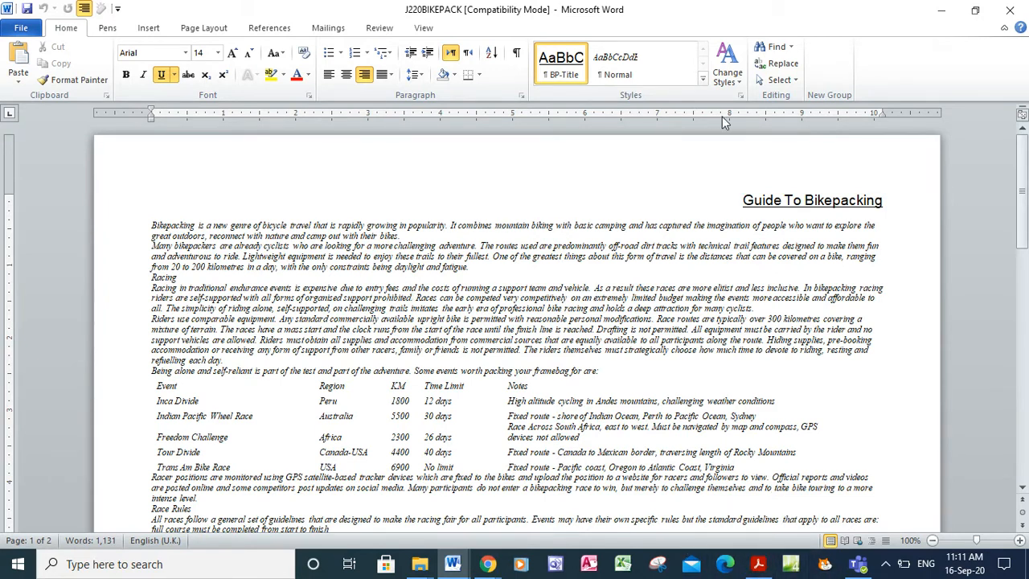
pyautogui.click(1022, 445)
pyautogui.click(1026, 187)
pyautogui.click(760, 566)
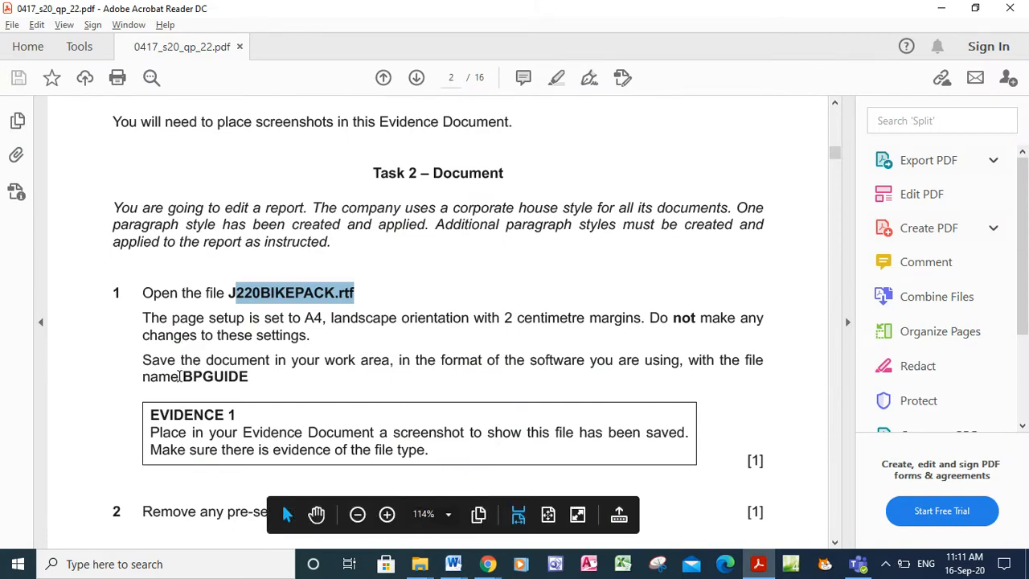
# Highlight BPGUIDE and 'format of the software you' in yellow, then return to Word
pyautogui.moveTo(179, 375); pyautogui.dragTo(250, 378)
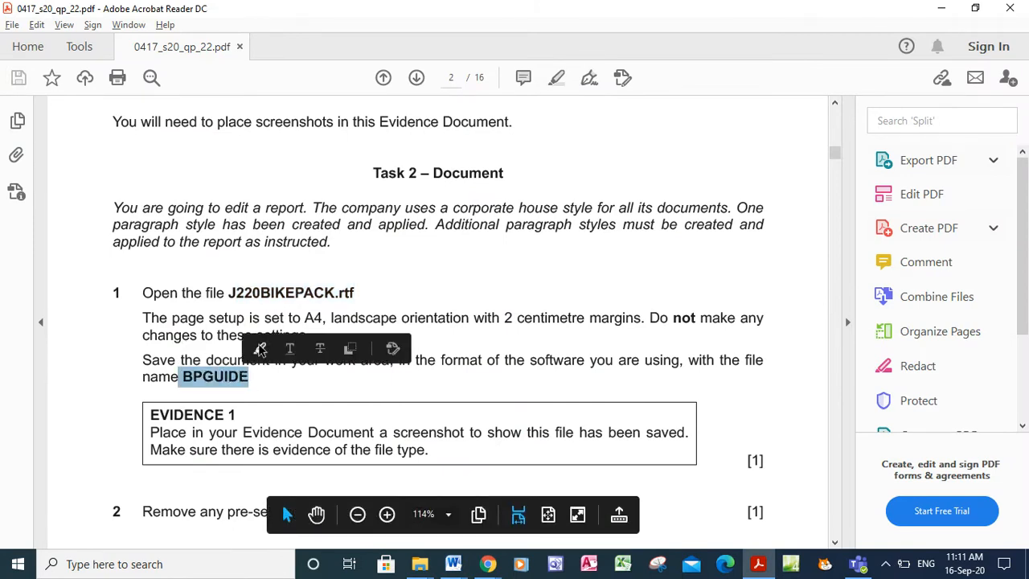
pyautogui.click(259, 348)
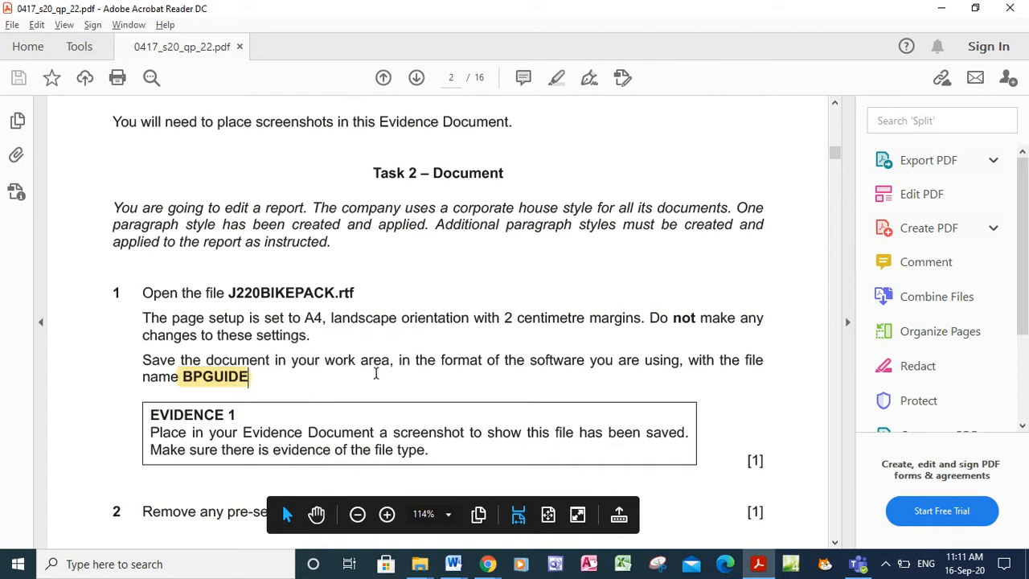
pyautogui.moveTo(441, 360); pyautogui.dragTo(614, 363)
pyautogui.click(619, 334)
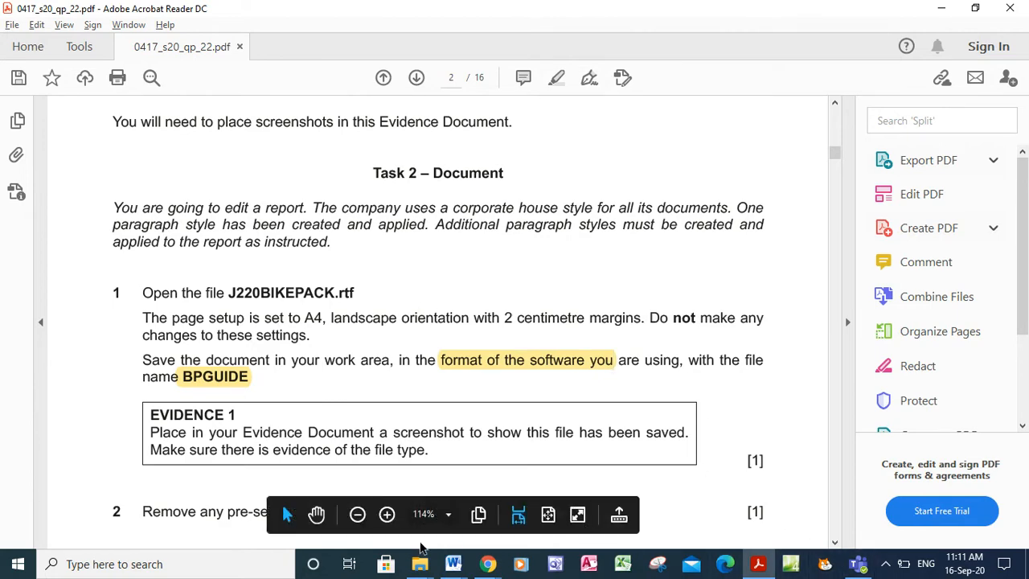
pyautogui.click(454, 564)
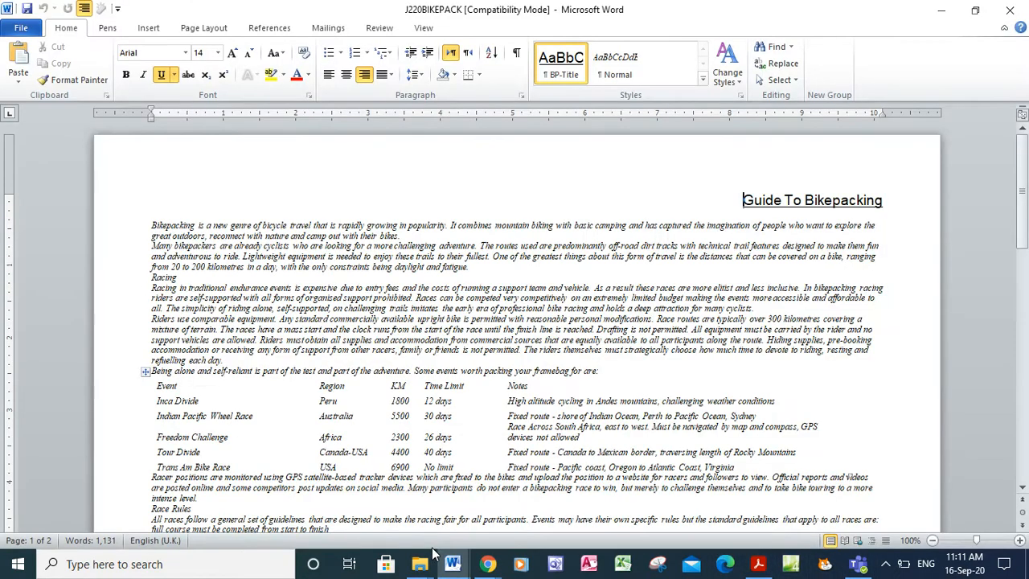
# Save the bikepacking report as BPGUIDE in Word Document format, then return to the exam paper
pyautogui.click(18, 29)
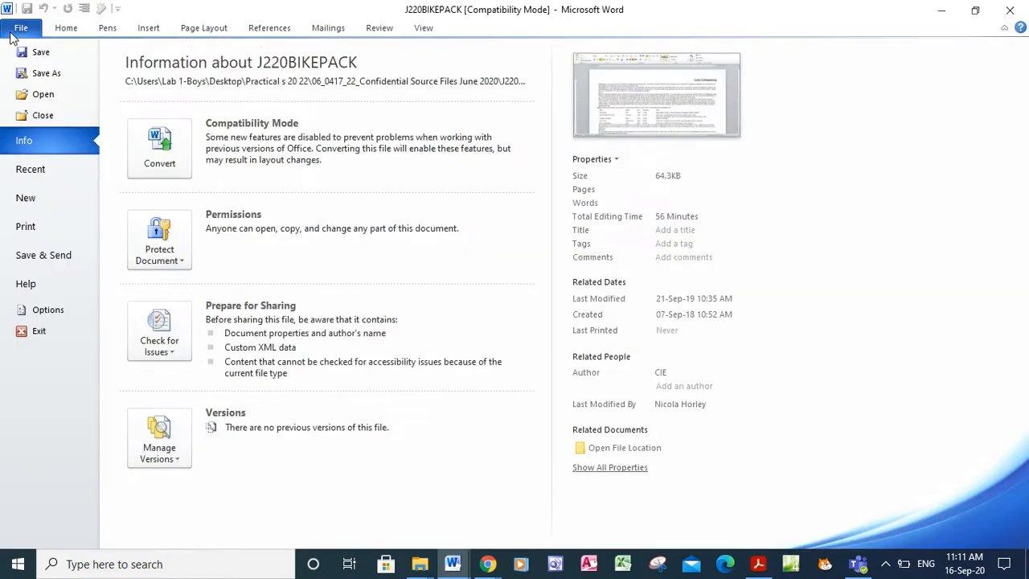
pyautogui.click(46, 74)
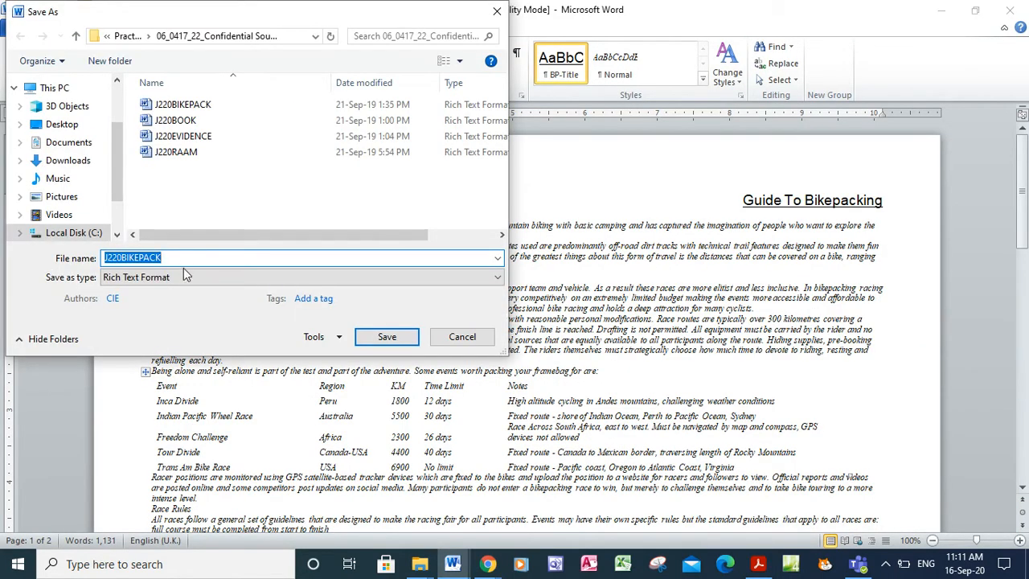
pyautogui.press('BackSpace')
pyautogui.write('BPGUIDE')
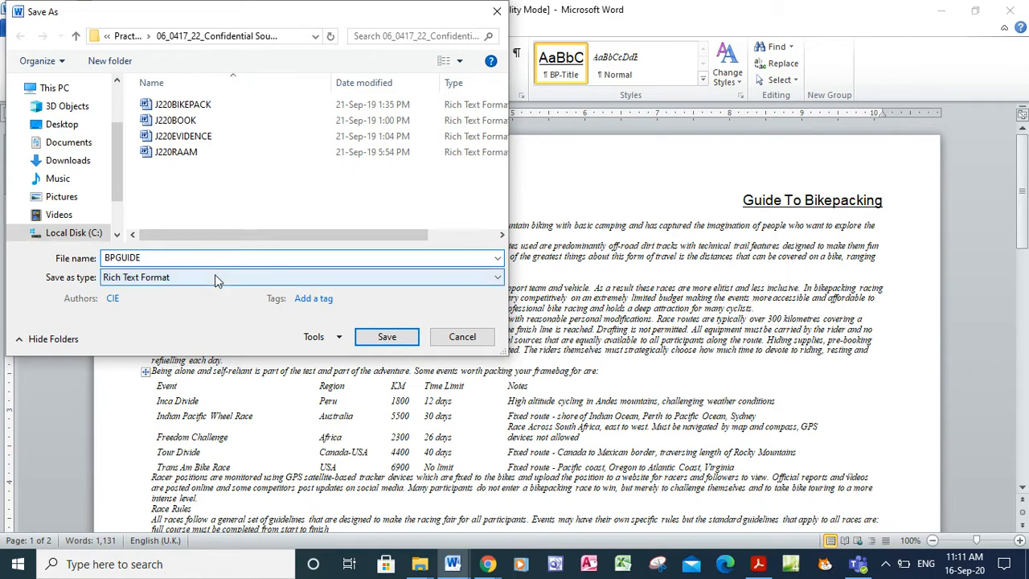
pyautogui.click(215, 275)
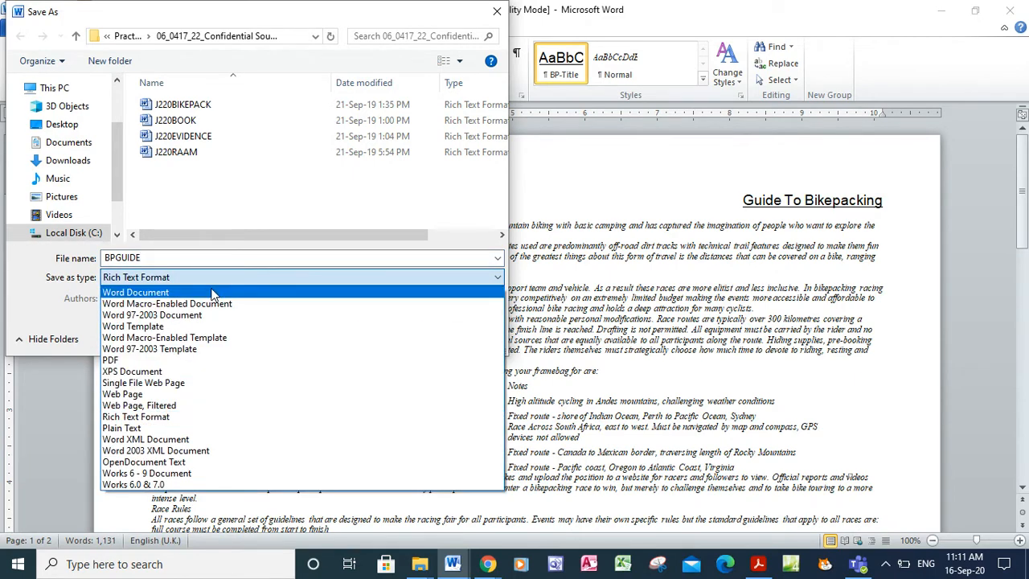
pyautogui.click(212, 294)
pyautogui.click(387, 392)
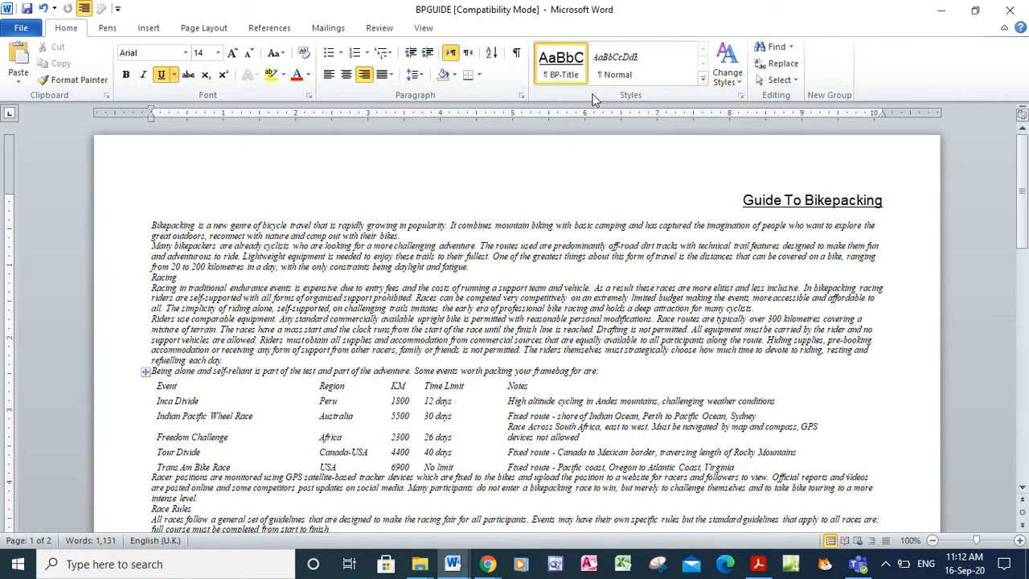
pyautogui.click(758, 564)
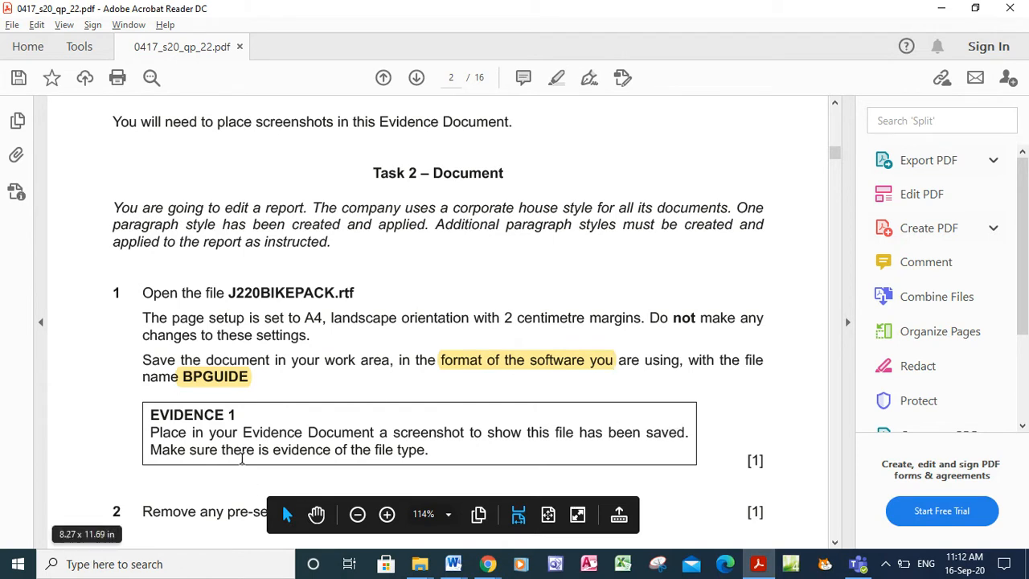
# Close the extra folder windows, maximize the source files folder and widen its Type column
pyautogui.click(938, 9)
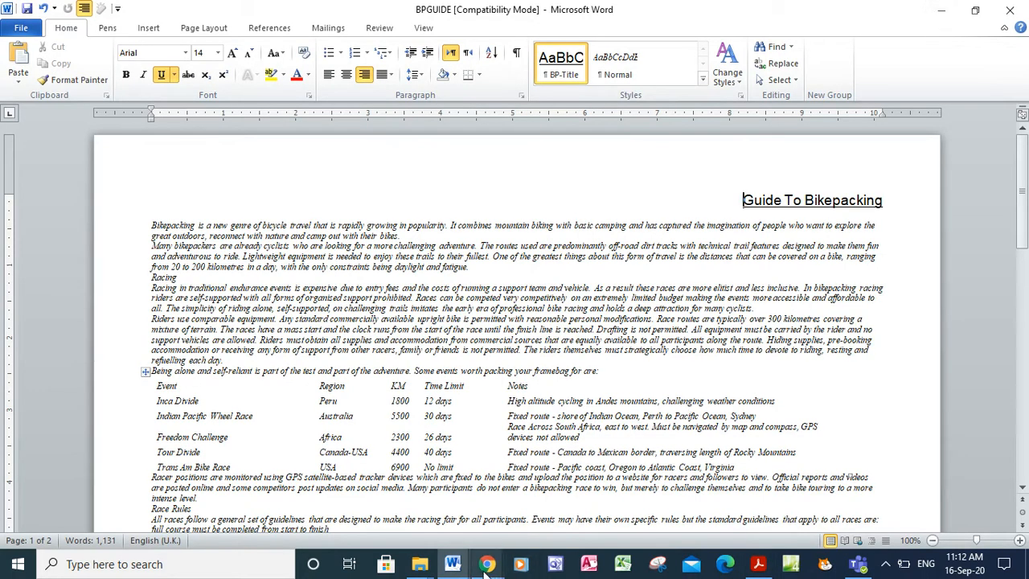
pyautogui.moveTo(420, 547)
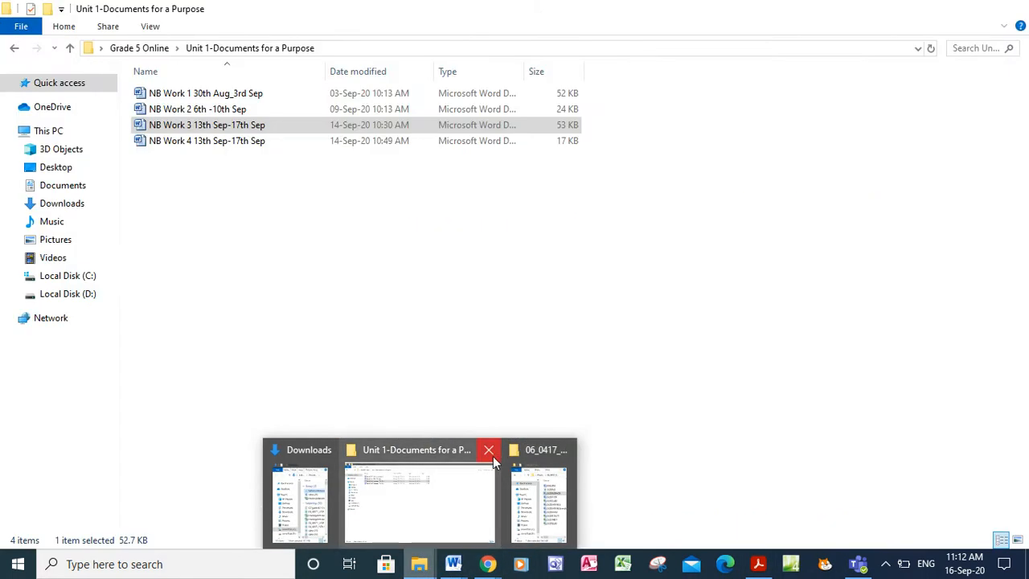
pyautogui.click(490, 450)
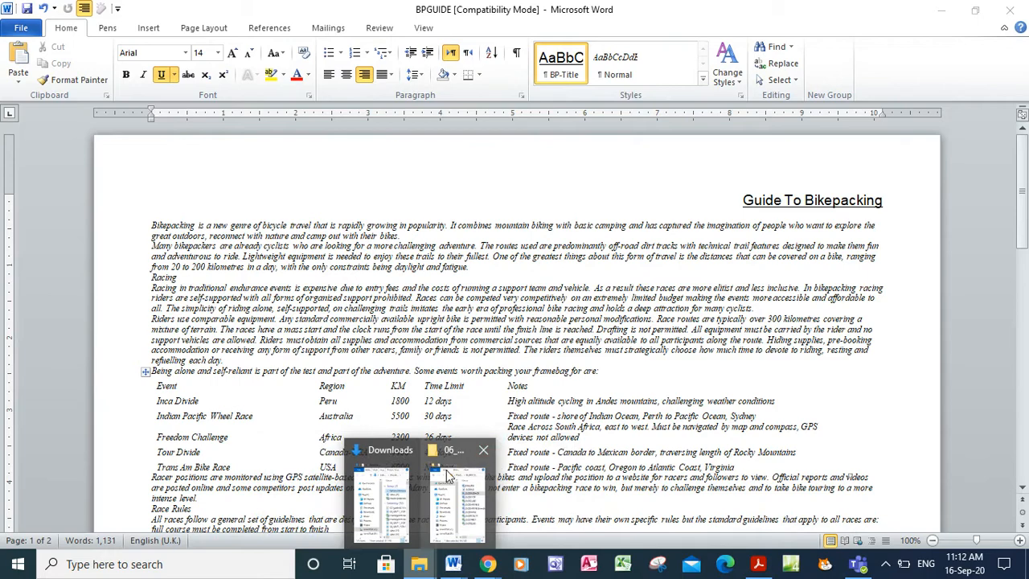
pyautogui.click(407, 447)
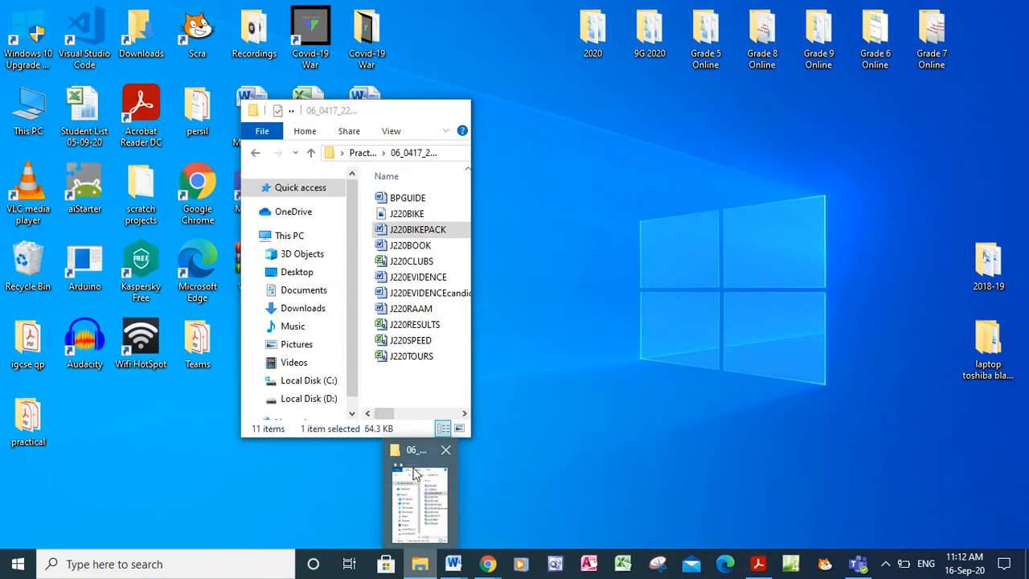
pyautogui.click(418, 500)
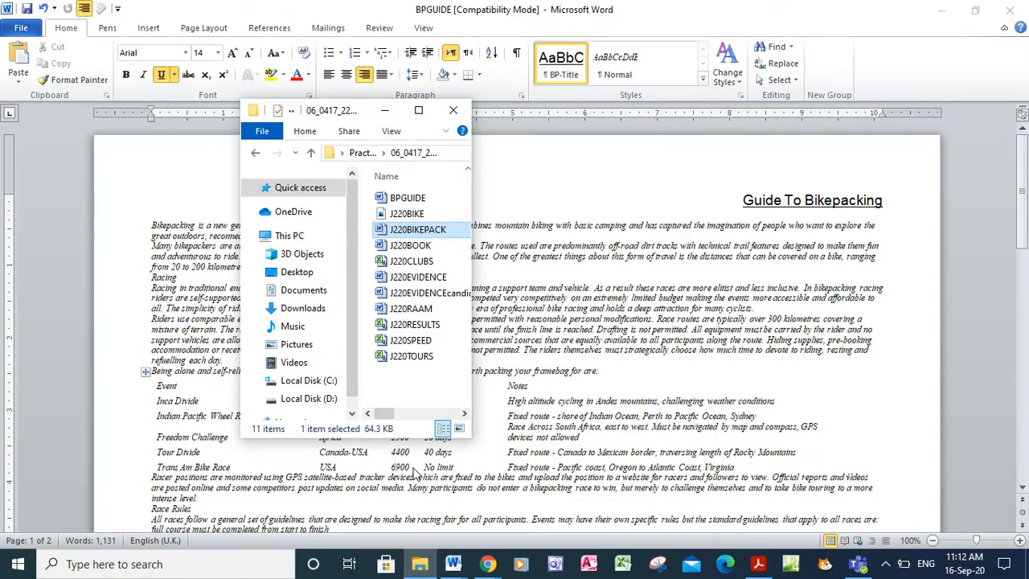
pyautogui.click(418, 111)
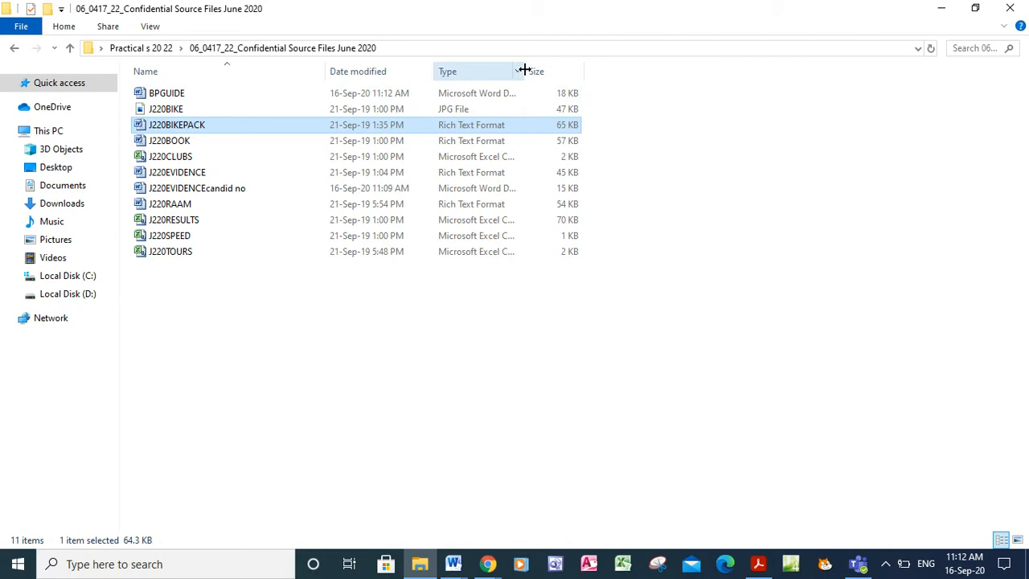
pyautogui.moveTo(524, 71); pyautogui.dragTo(586, 71)
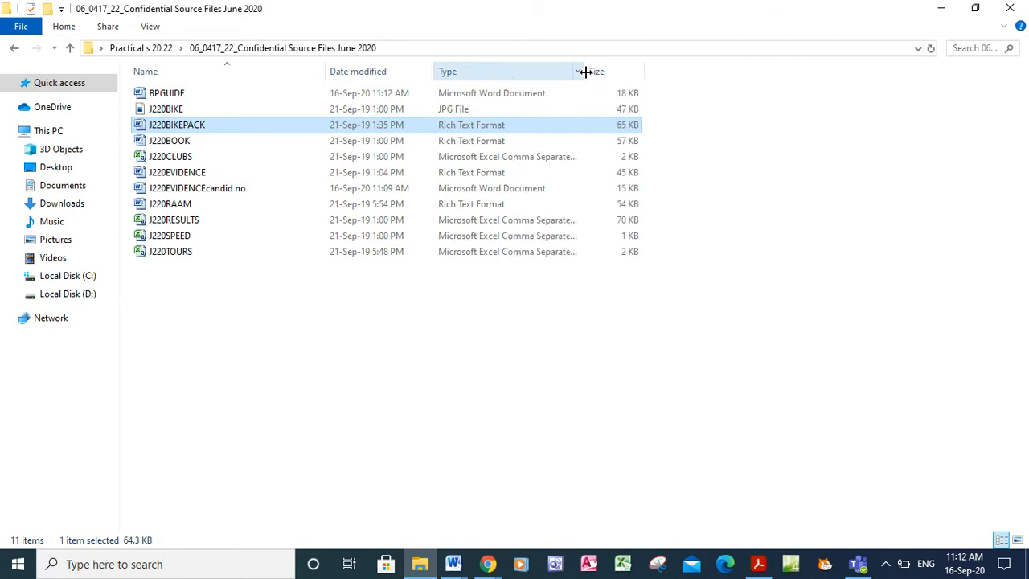
pyautogui.click(658, 567)
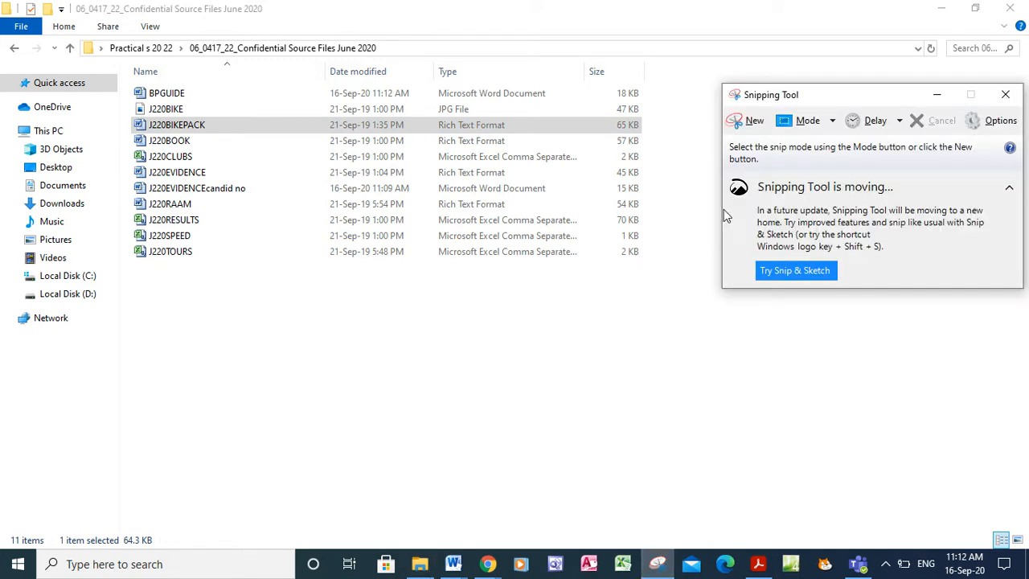
# Snip the top file-list rows showing BPGUIDE, J220BIKE and J220BIKEPACK, and copy the snip
pyautogui.click(756, 122)
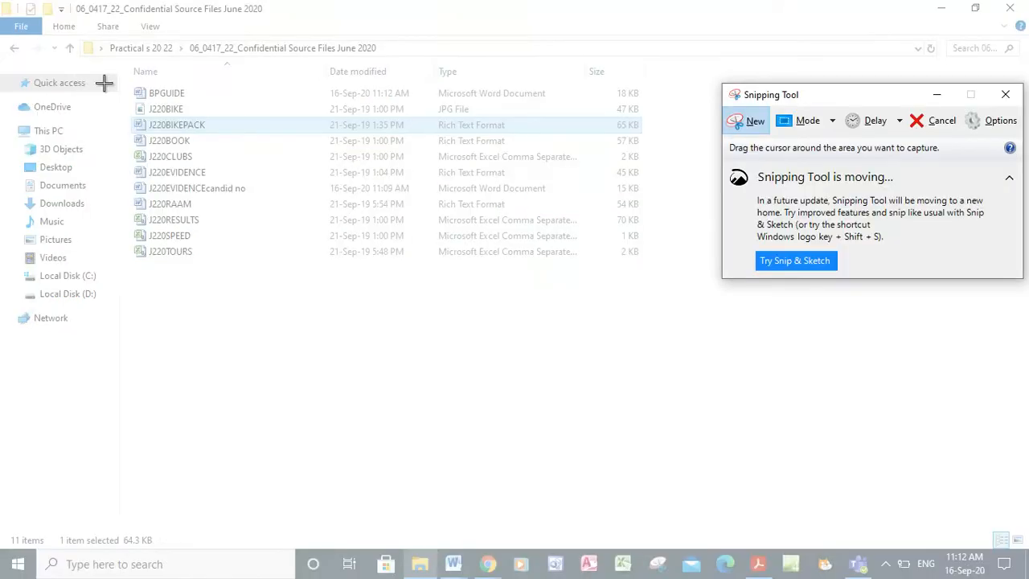
pyautogui.moveTo(121, 73); pyautogui.dragTo(683, 131)
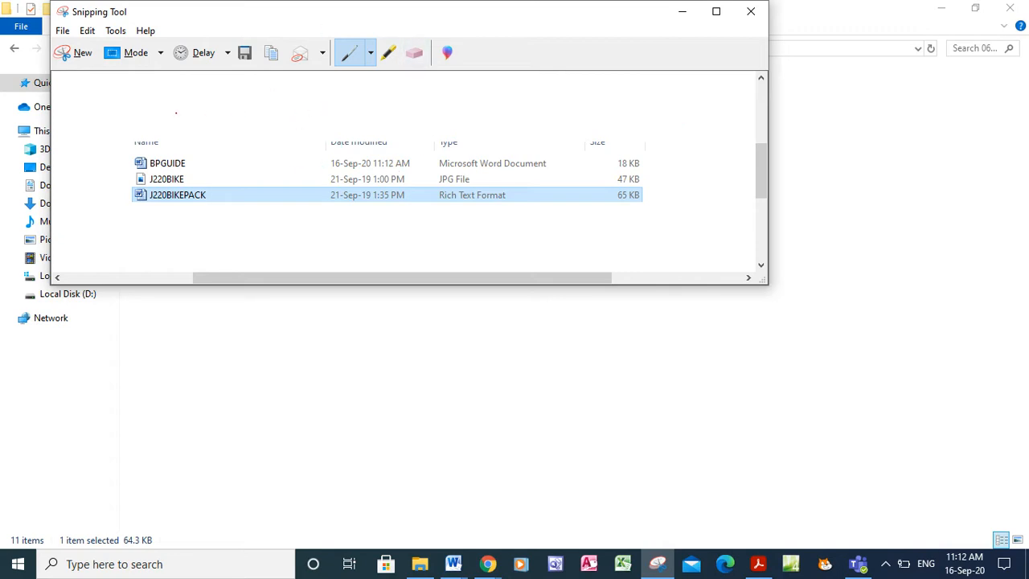
pyautogui.rightClick(247, 187)
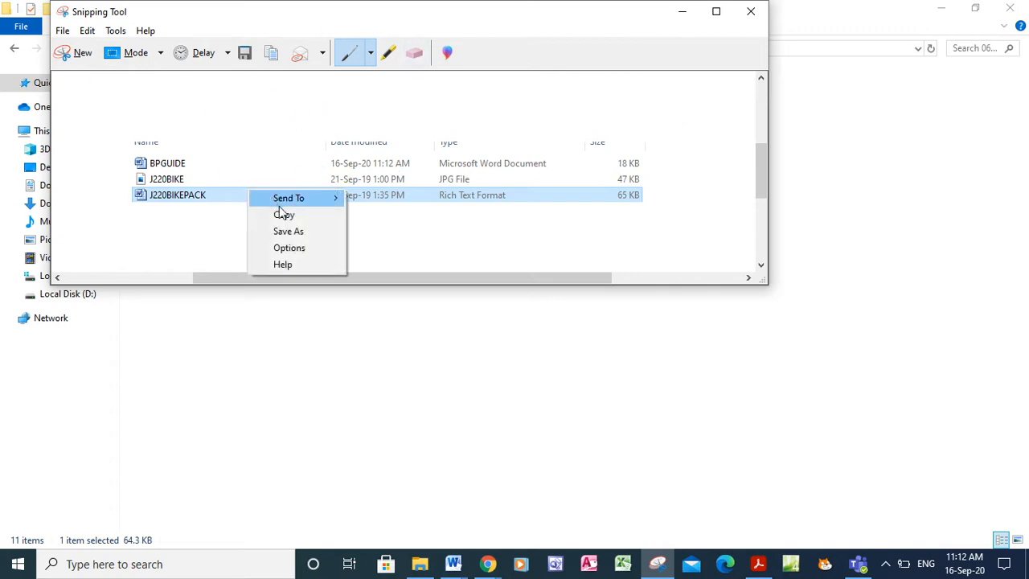
pyautogui.click(281, 214)
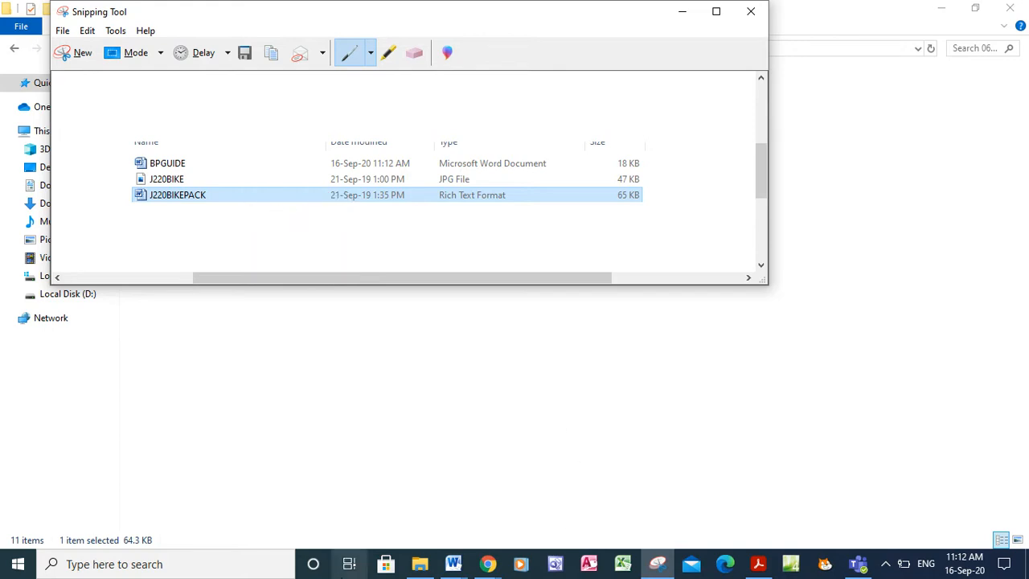
pyautogui.click(449, 568)
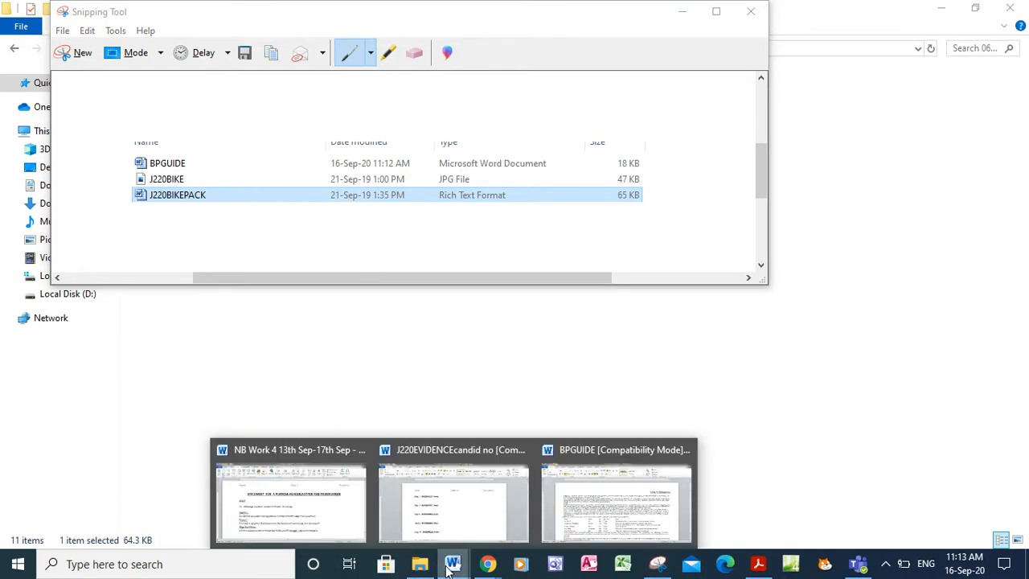
# Paste the file-list snip below Step 1 in the J220EVIDENCEcandid no document
pyautogui.click(452, 490)
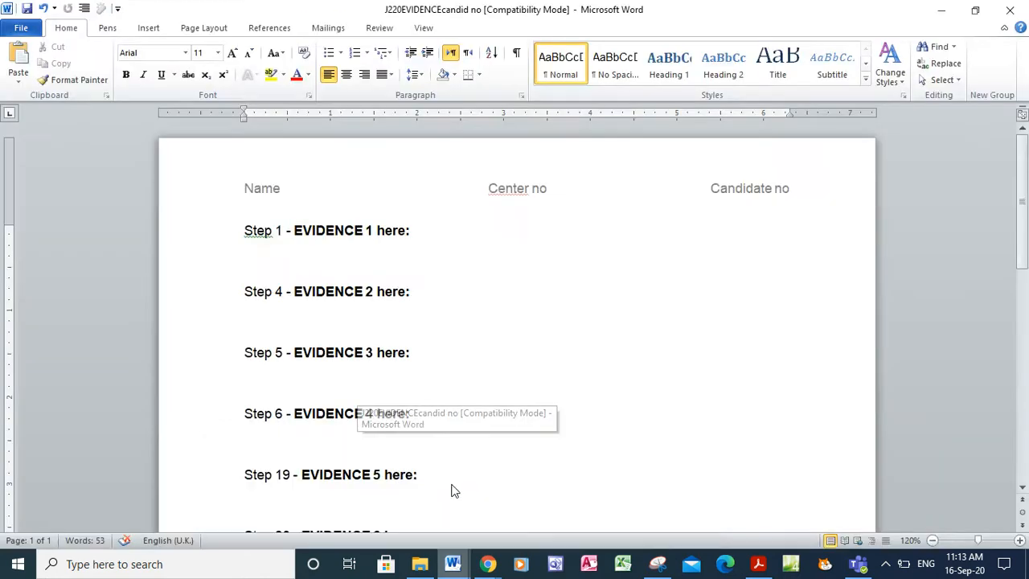
pyautogui.click(265, 249)
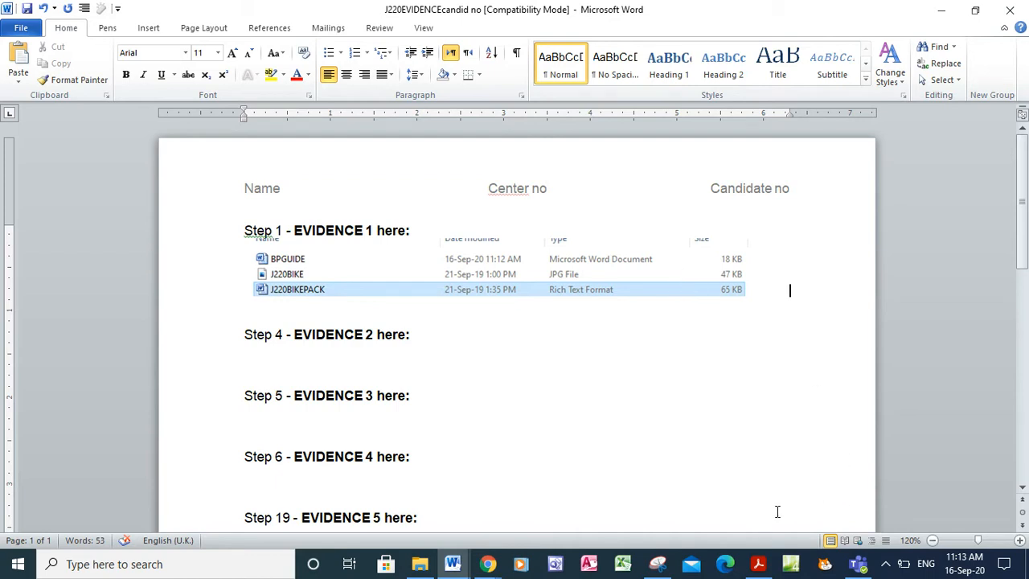
pyautogui.click(758, 565)
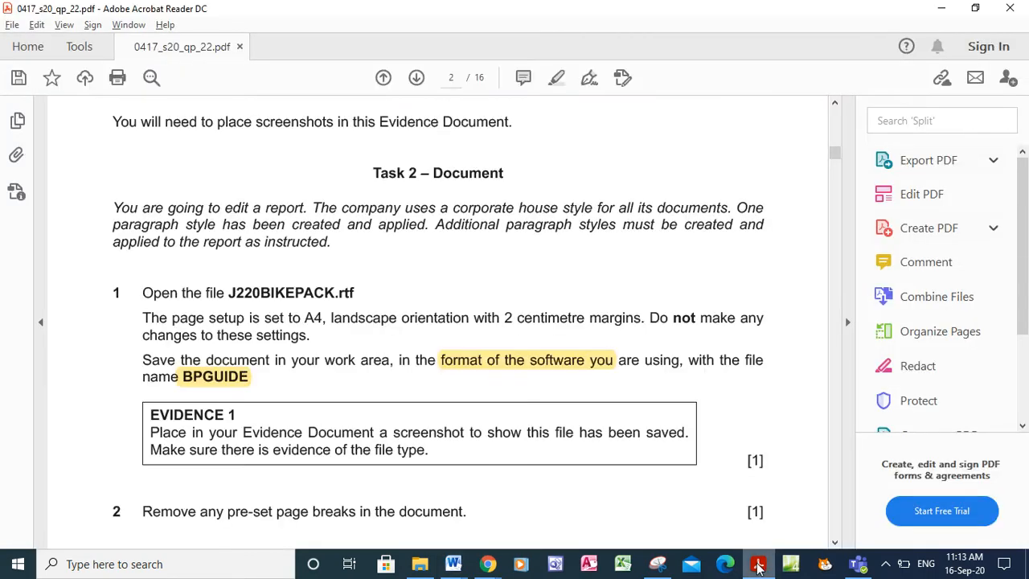
# Scroll the exam paper to question 2 on pre-set page breaks, then return to BPGUIDE
pyautogui.click(836, 547)
pyautogui.click(836, 547)
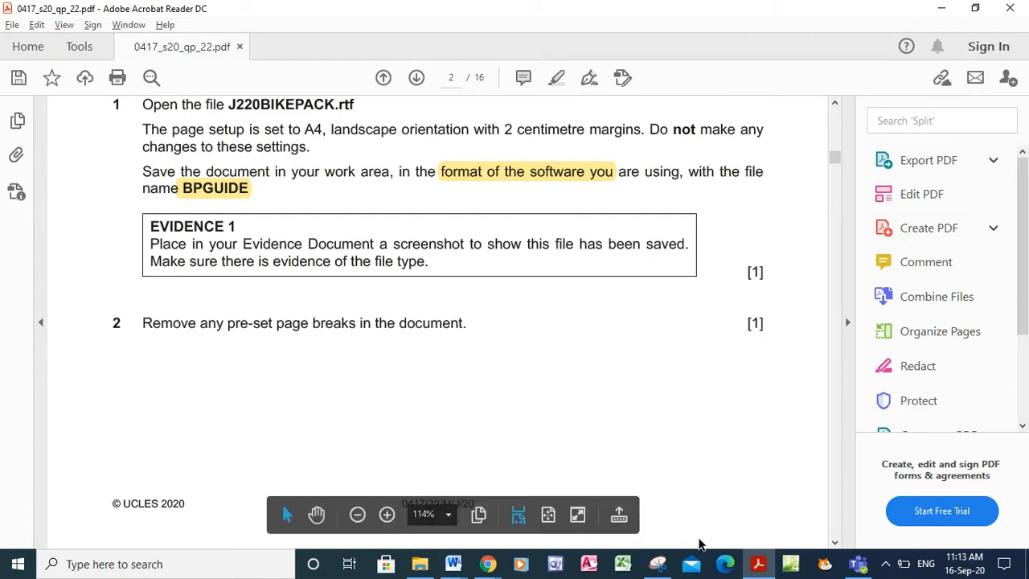
pyautogui.moveTo(452, 566)
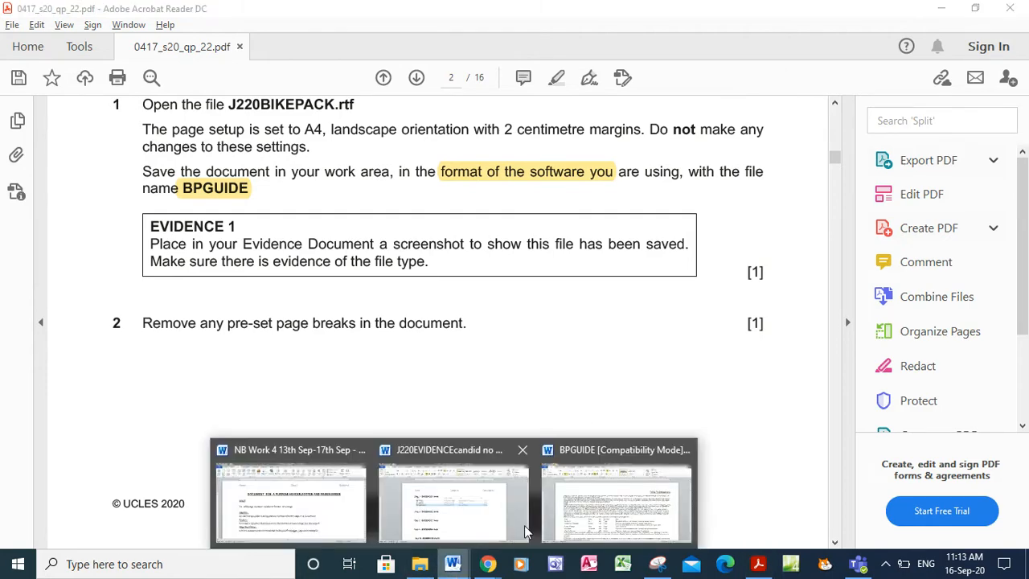
pyautogui.click(603, 521)
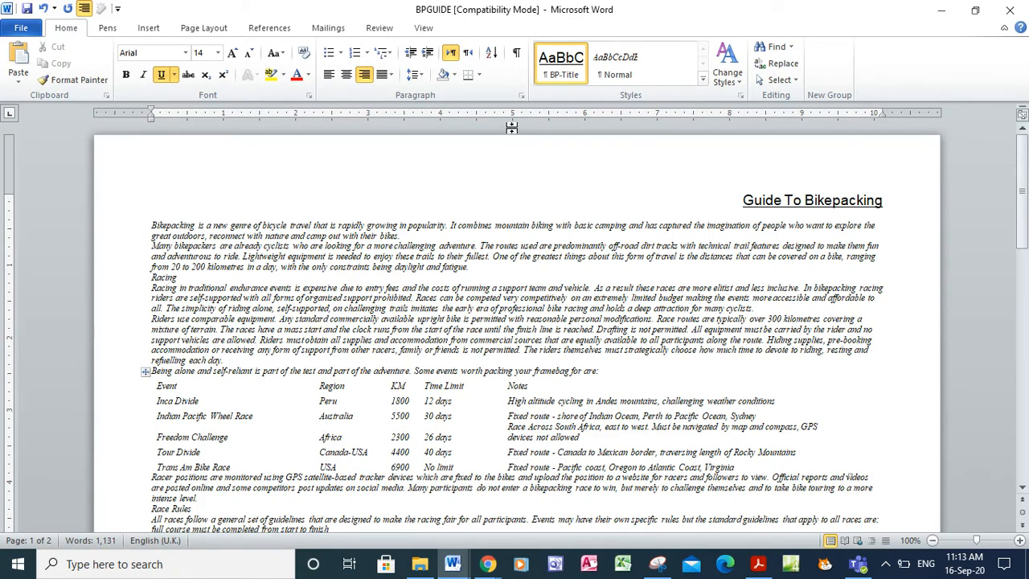
# With paragraph marks shown, delete the page break after "as it was found"
pyautogui.click(517, 58)
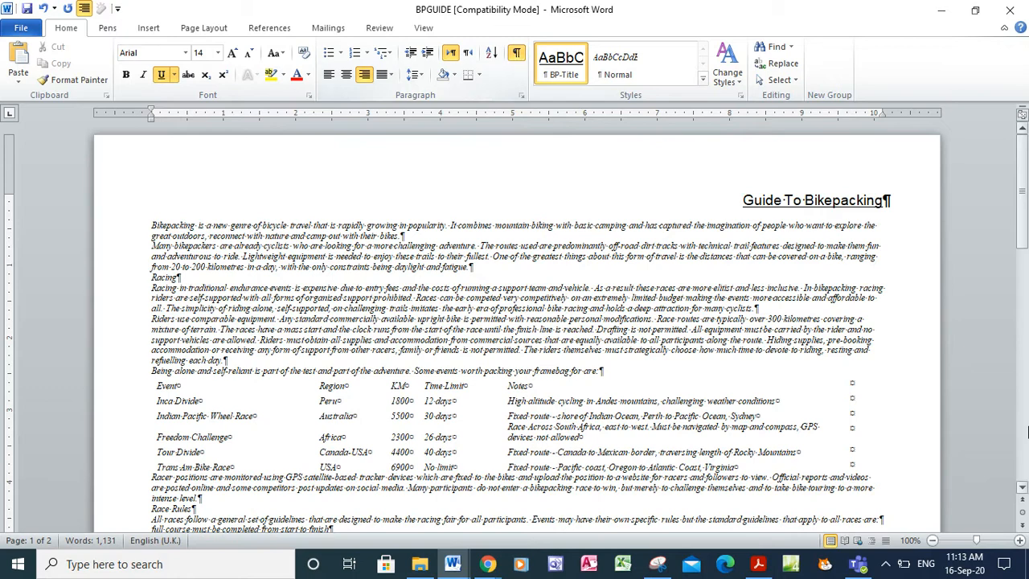
pyautogui.moveTo(1023, 489); pyautogui.dragTo(1022, 489)
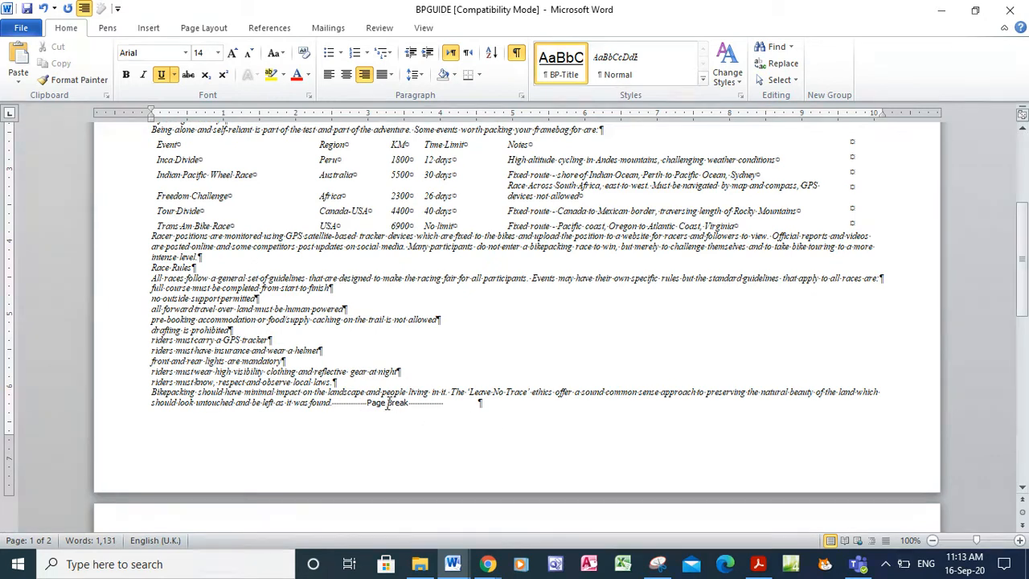
pyautogui.click(486, 402)
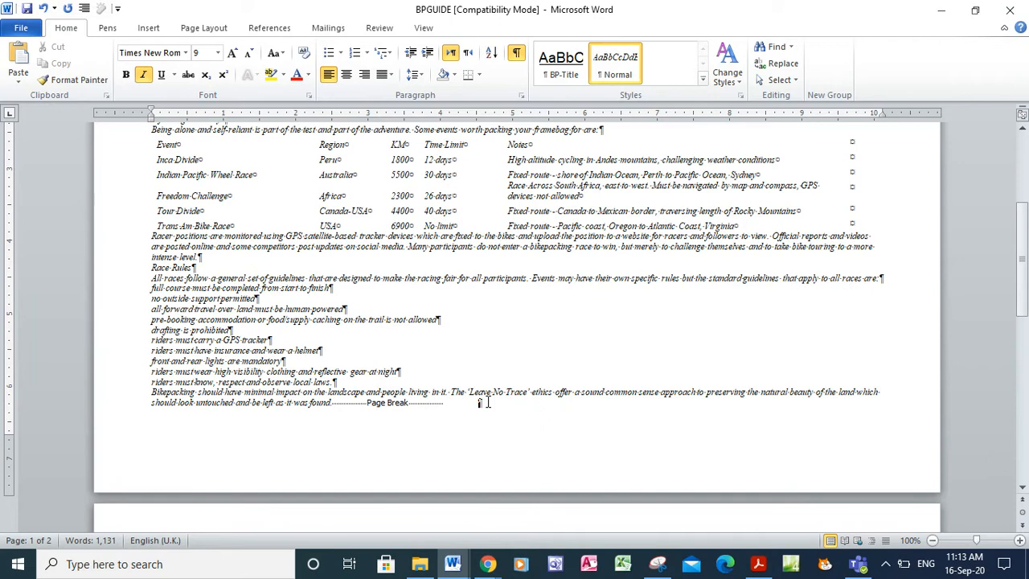
pyautogui.press('BackSpace')
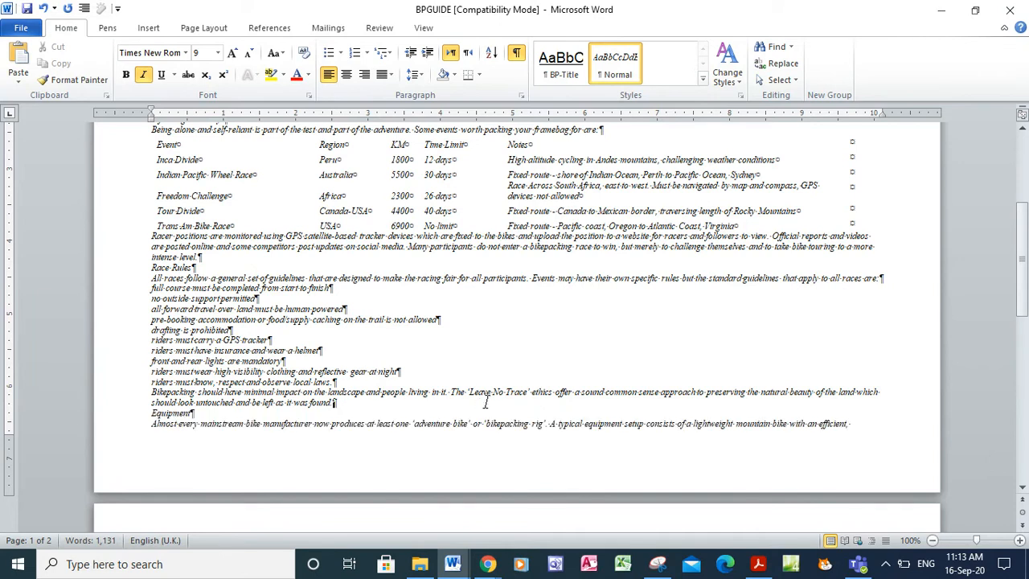
# Scroll through the report to check for other breaks, then hide paragraph marks again
pyautogui.click(1021, 488)
pyautogui.scroll(-7, 1022, 492)
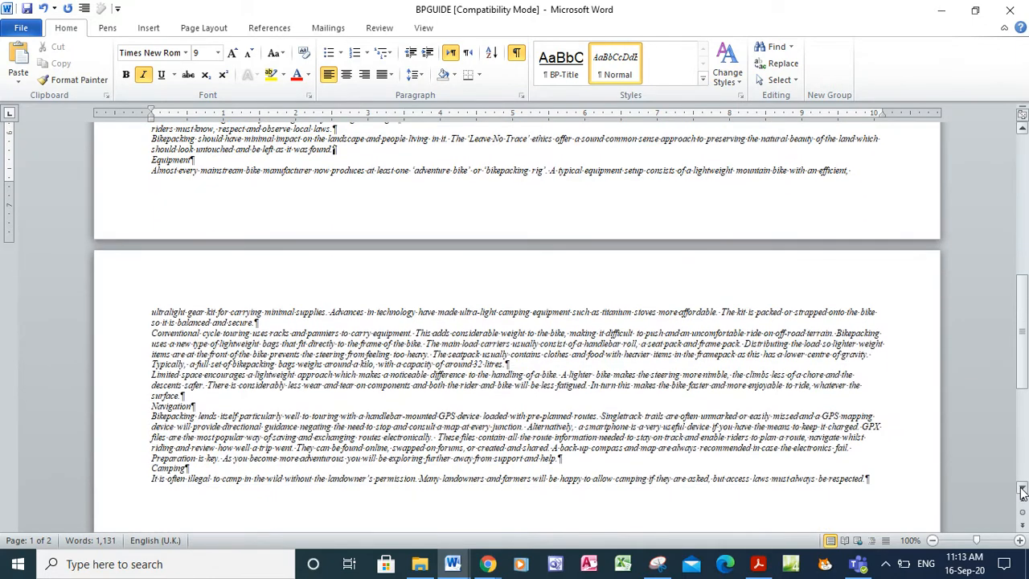
pyautogui.scroll(-7, 1022, 492)
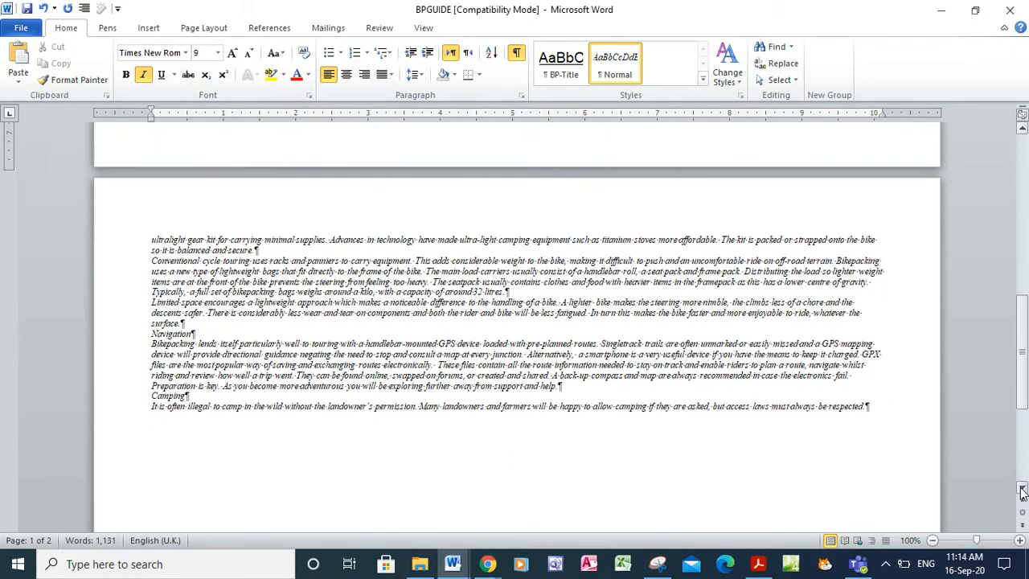
pyautogui.scroll(-2, 1022, 492)
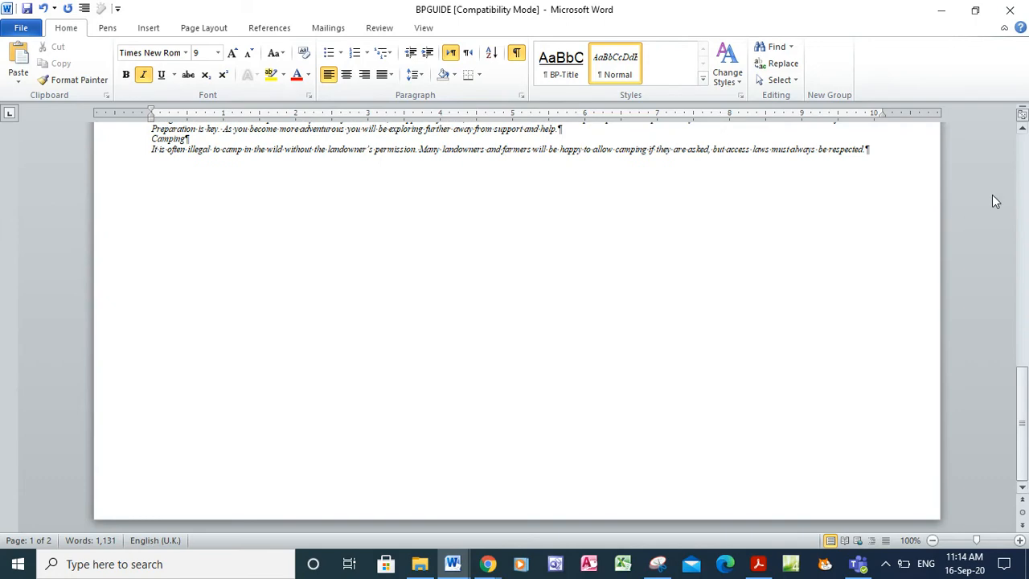
pyautogui.click(1026, 165)
pyautogui.click(1026, 165)
pyautogui.click(1026, 165)
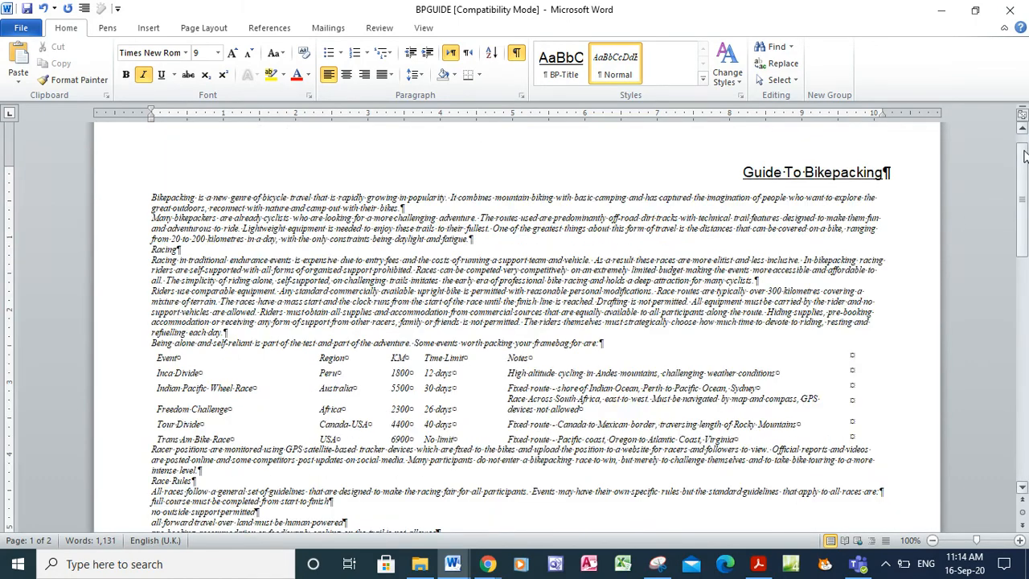
pyautogui.click(517, 53)
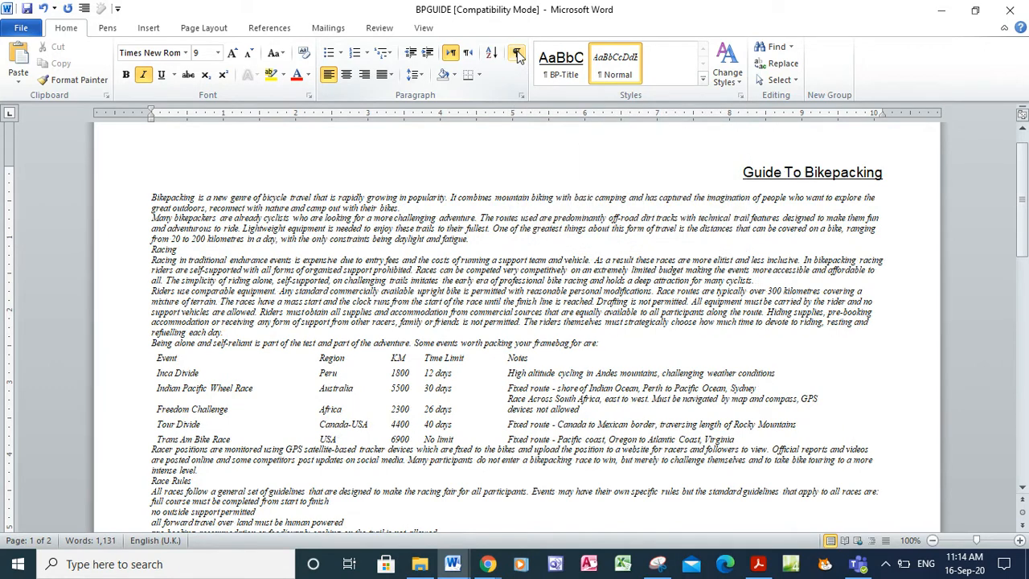
# Highlight question 3's two footer requirement lines in yellow in the exam paper
pyautogui.click(758, 564)
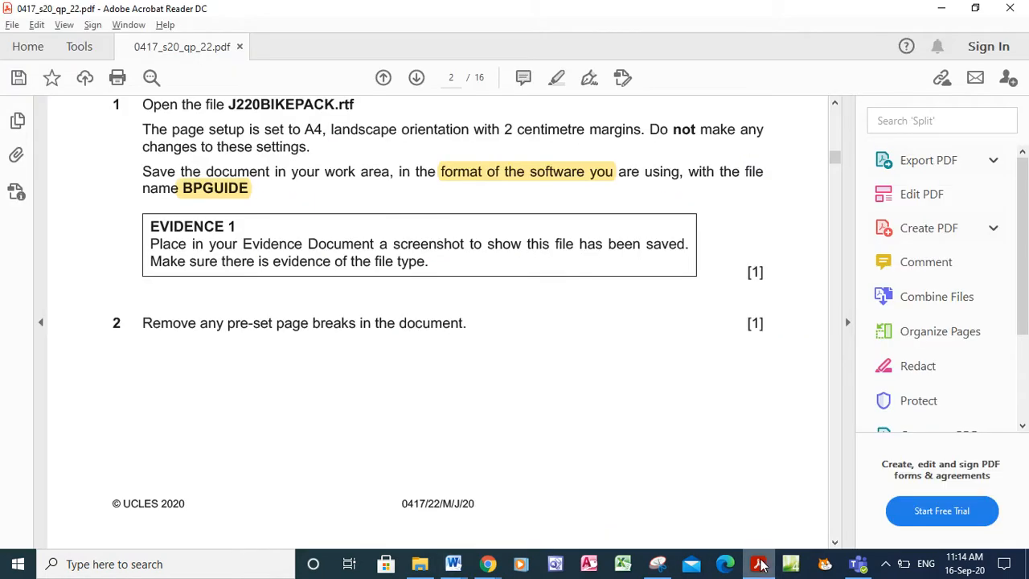
pyautogui.moveTo(836, 545); pyautogui.dragTo(836, 546)
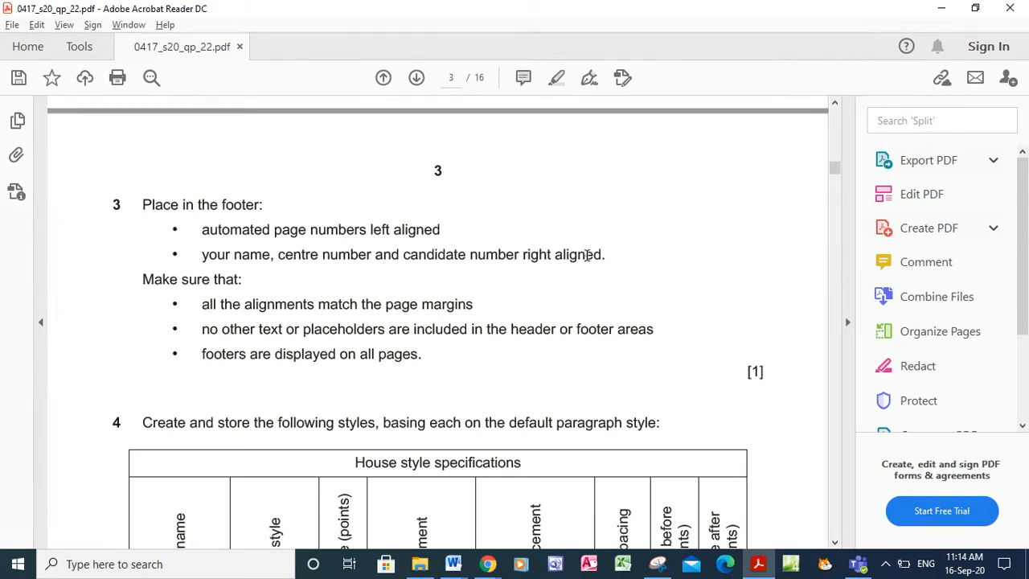
pyautogui.moveTo(201, 226); pyautogui.dragTo(603, 254)
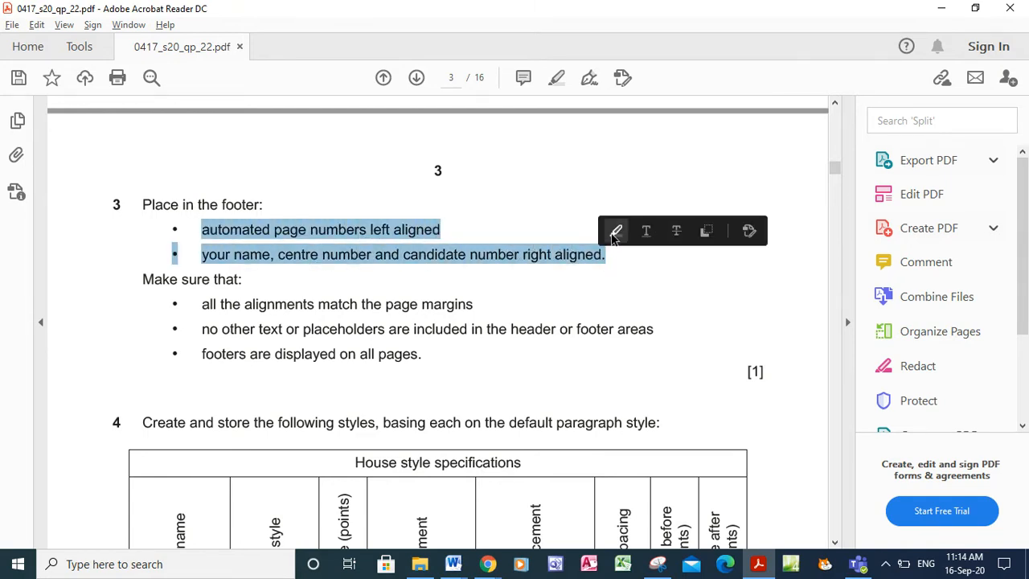
pyautogui.click(616, 231)
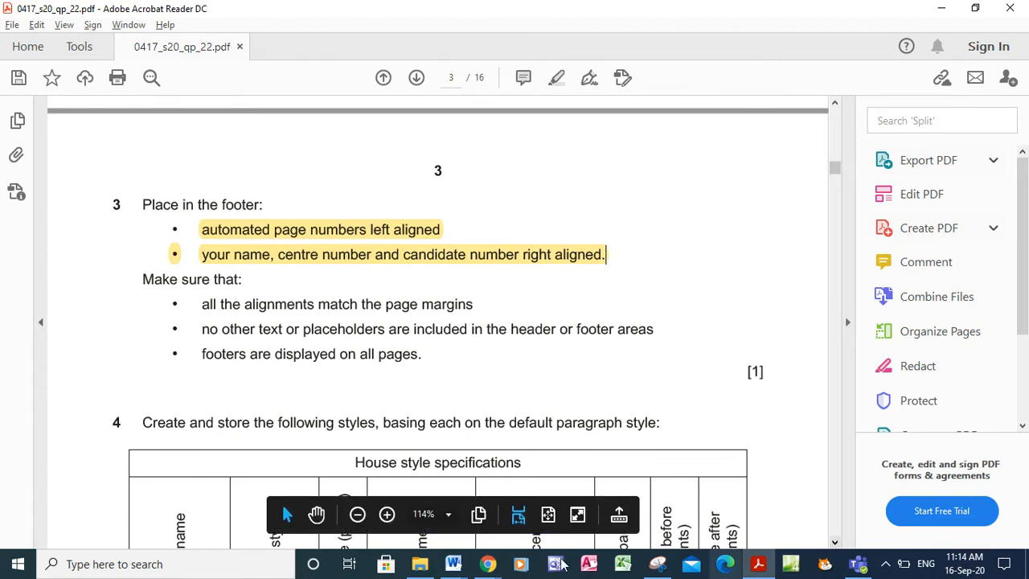
# Bring the BPGUIDE document in Word back to the front
pyautogui.click(483, 566)
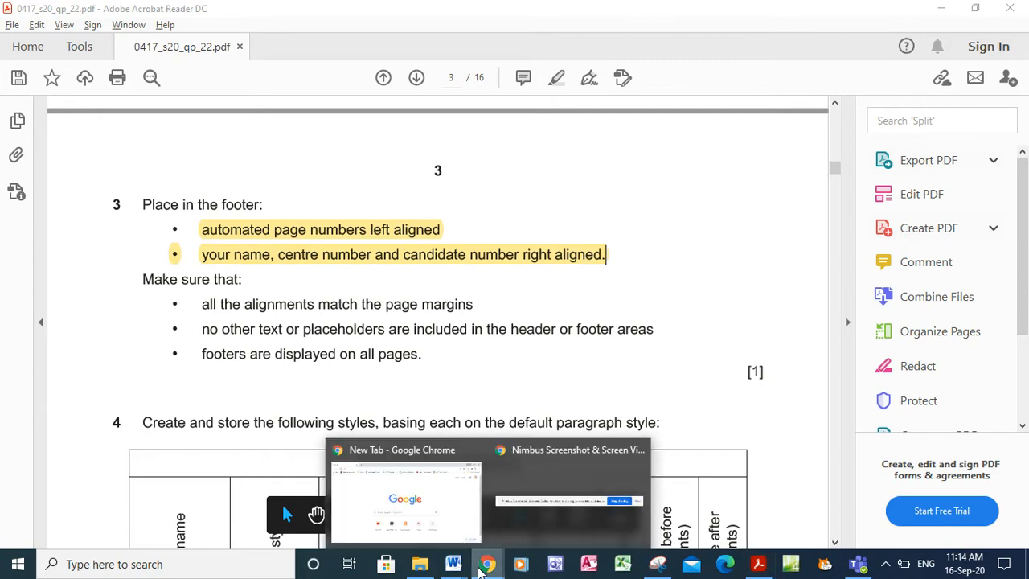
pyautogui.moveTo(451, 568)
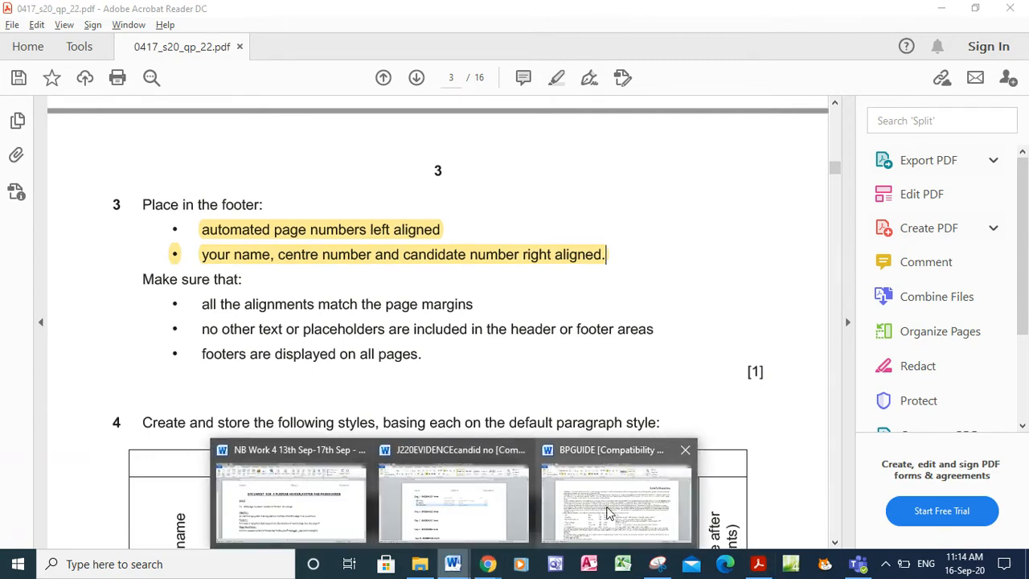
pyautogui.click(611, 507)
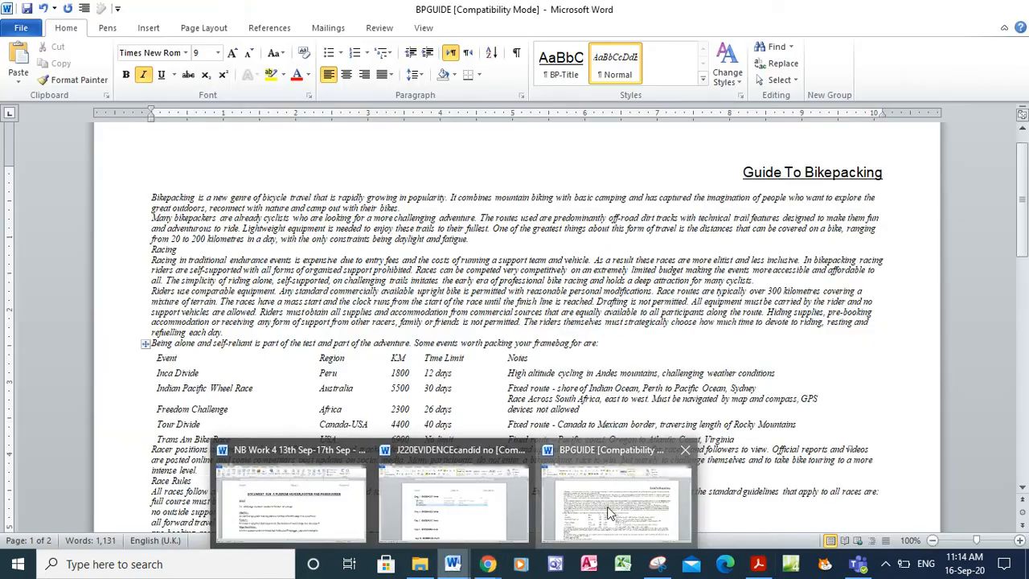
# Insert a Blank (Three Columns) footer into BPGUIDE
pyautogui.click(147, 28)
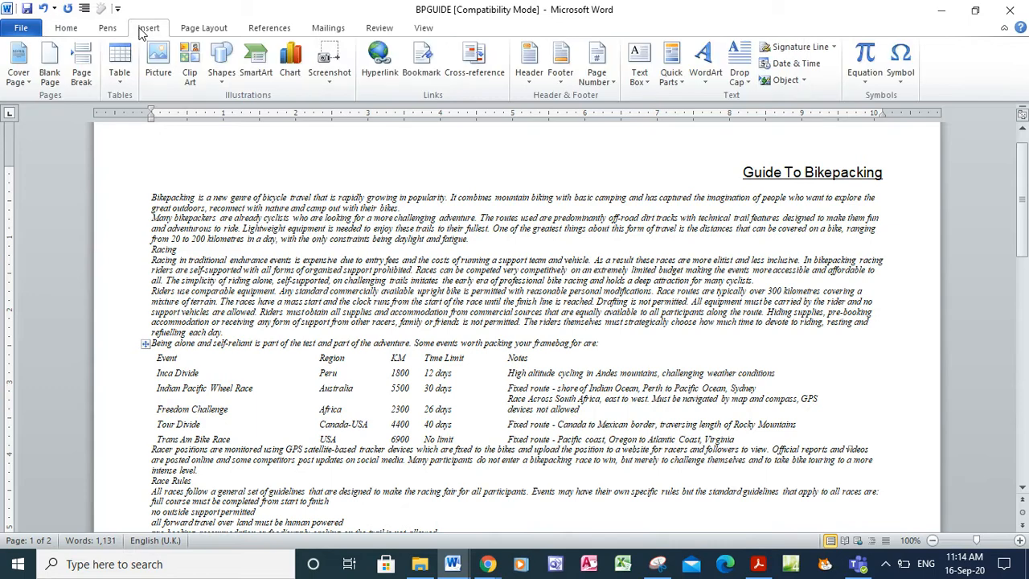
pyautogui.click(559, 77)
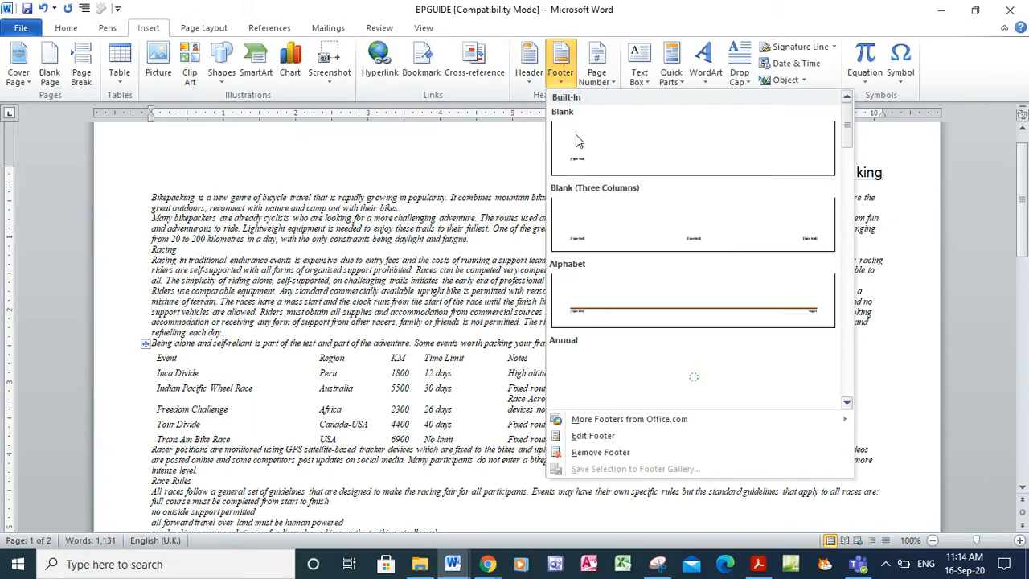
pyautogui.click(586, 210)
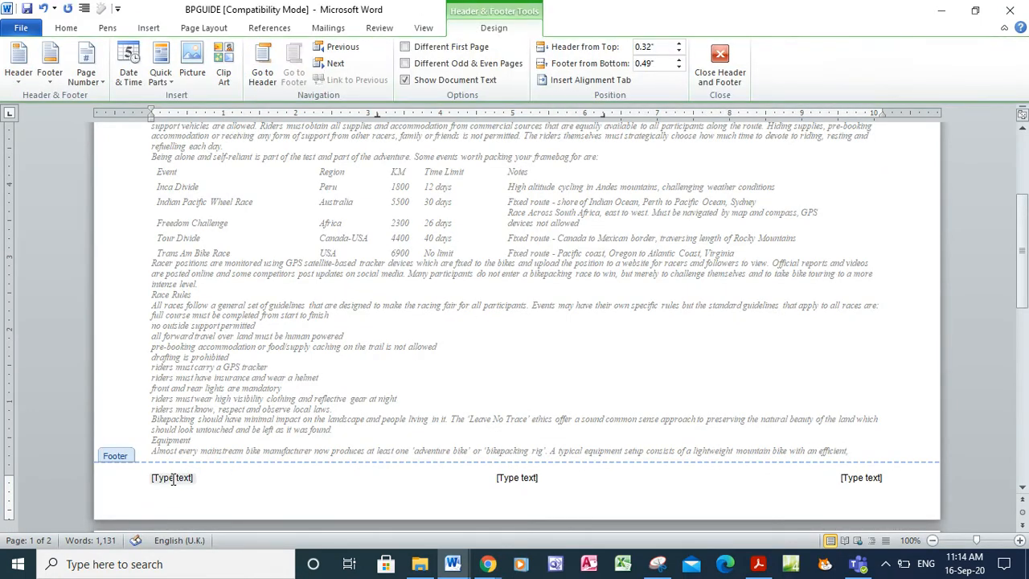
# Replace the left footer placeholder with a Page field showing the page number
pyautogui.click(172, 479)
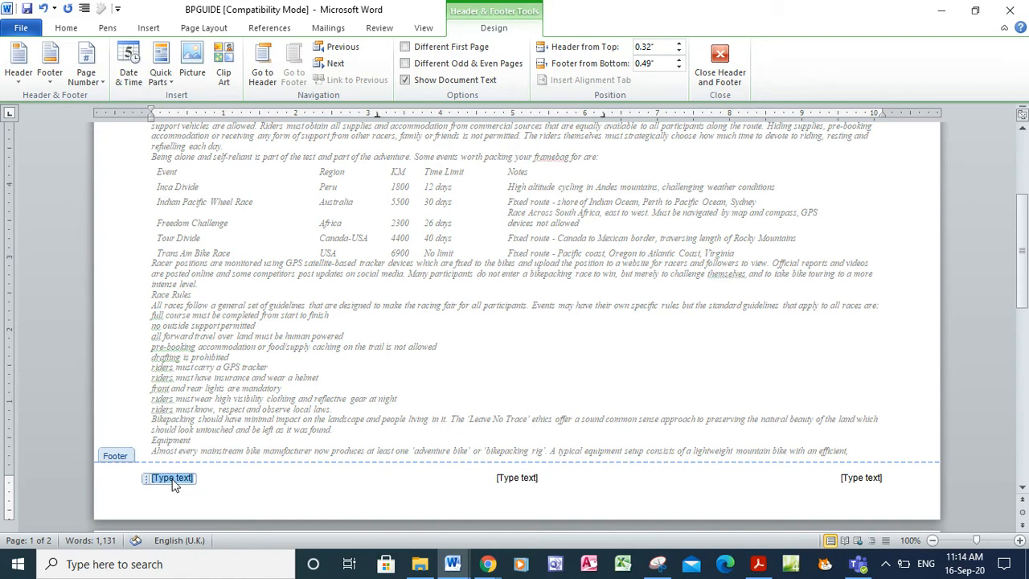
pyautogui.click(161, 73)
pyautogui.click(180, 133)
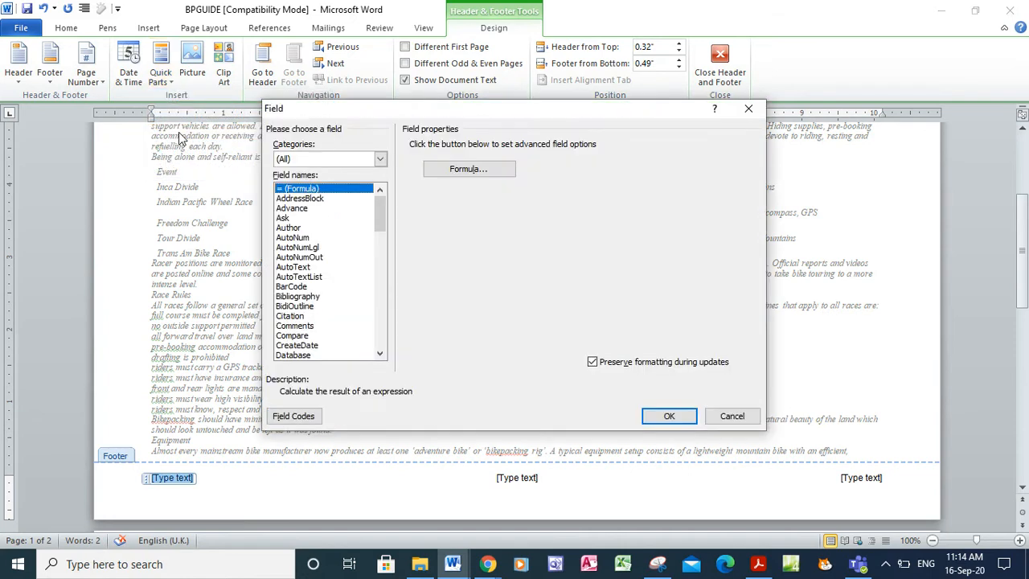
pyautogui.click(382, 325)
pyautogui.click(382, 325)
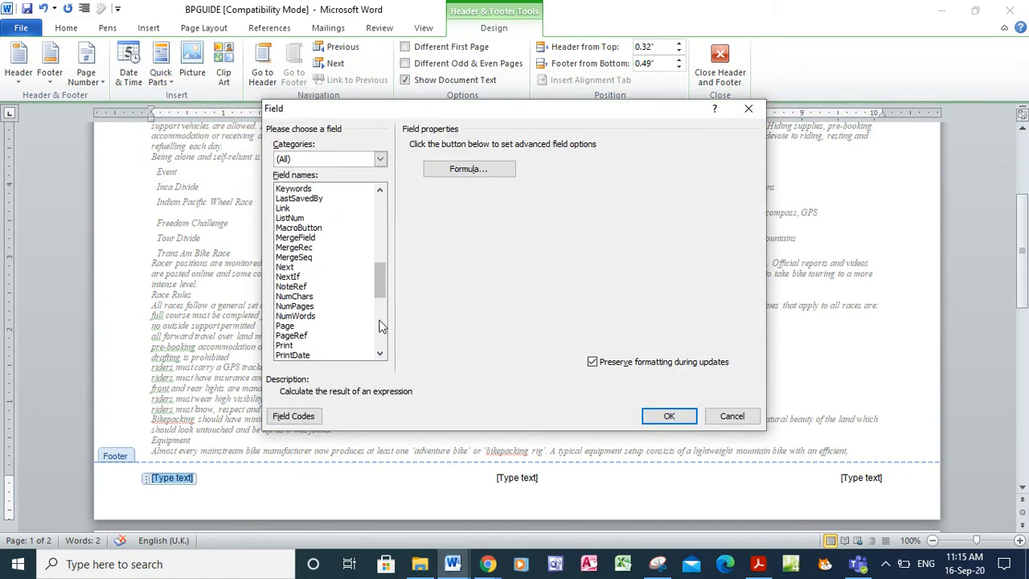
pyautogui.click(286, 326)
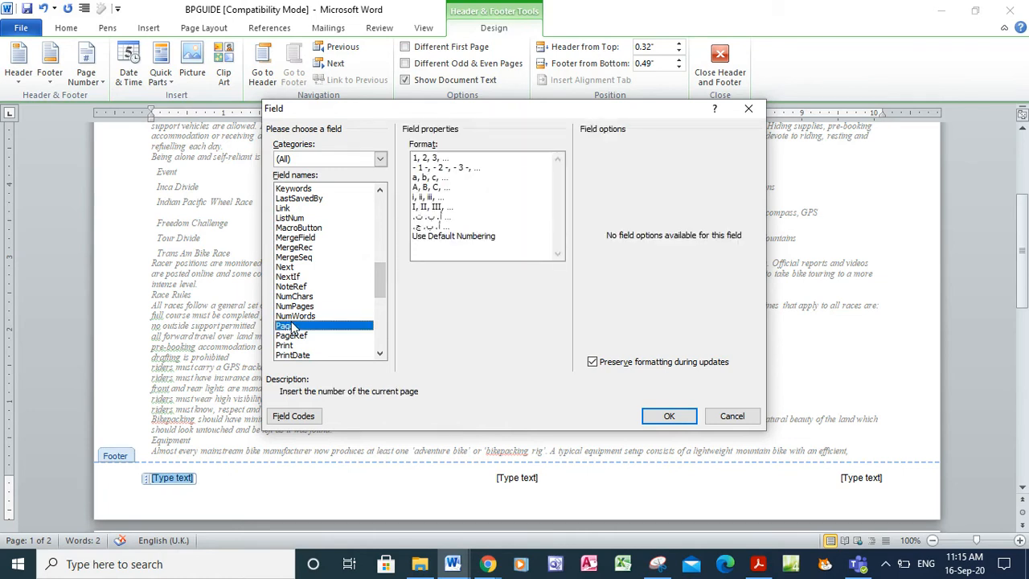
pyautogui.click(658, 417)
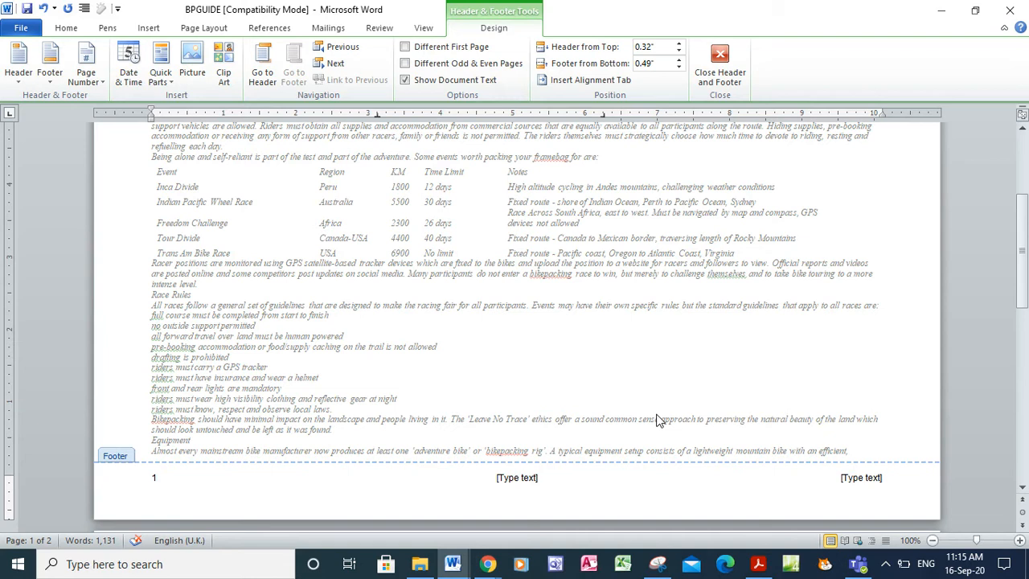
# Type 'Name,Center no,Candidate no' in the right footer slot, delete the centre placeholder, and close the footer
pyautogui.click(872, 480)
pyautogui.write('N')
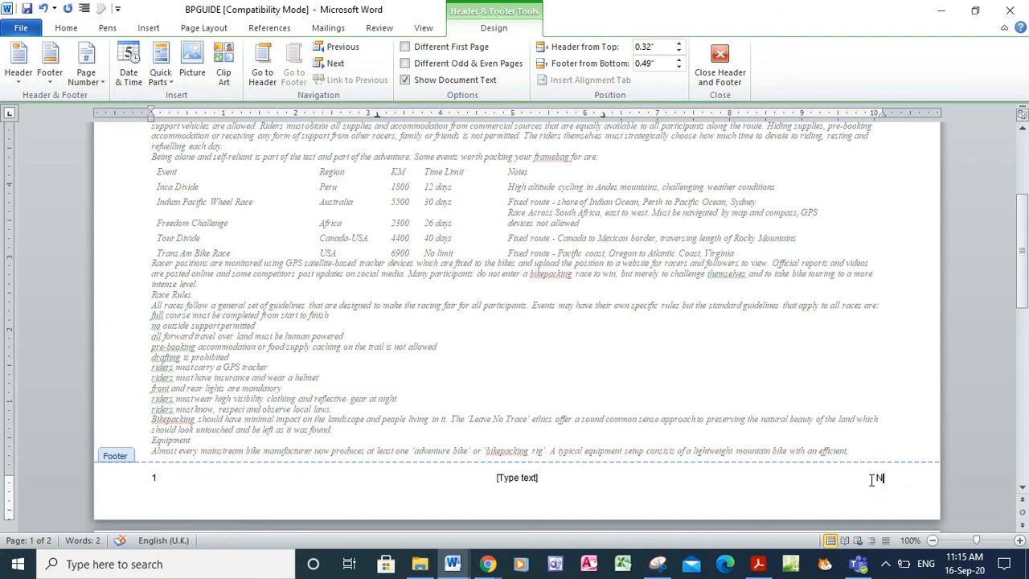
pyautogui.write('ame,C')
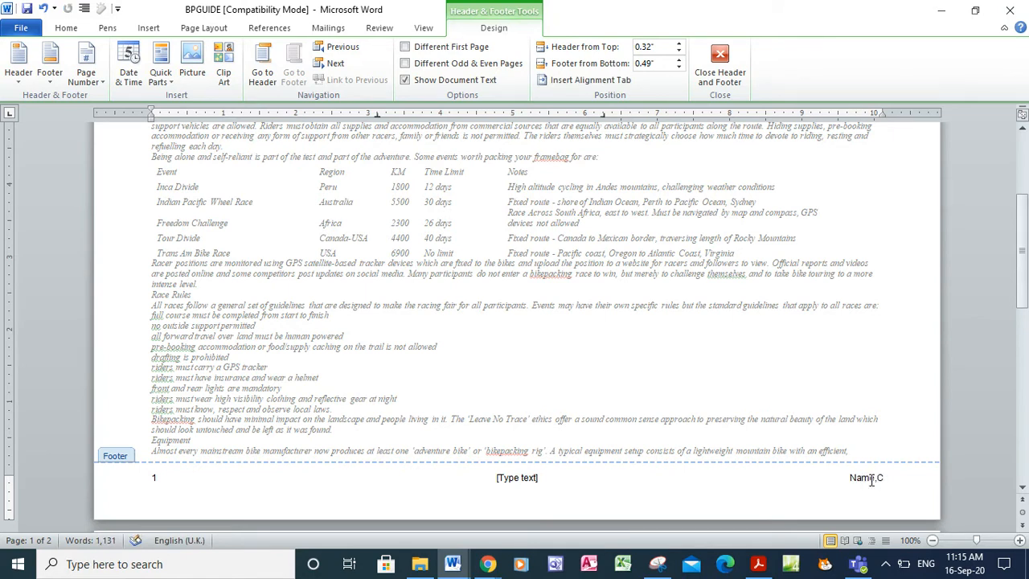
pyautogui.write('enter no')
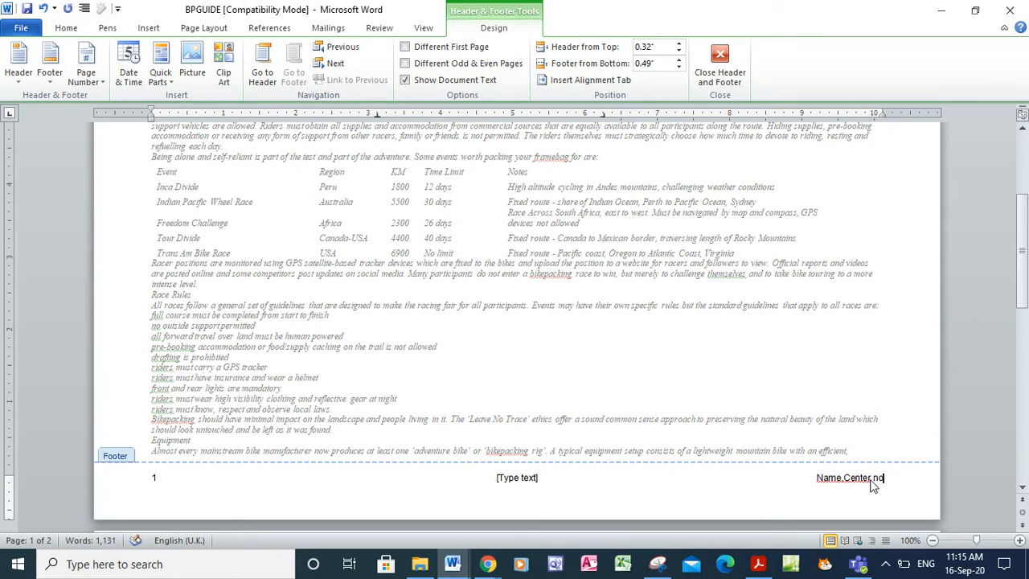
pyautogui.write(',Candida')
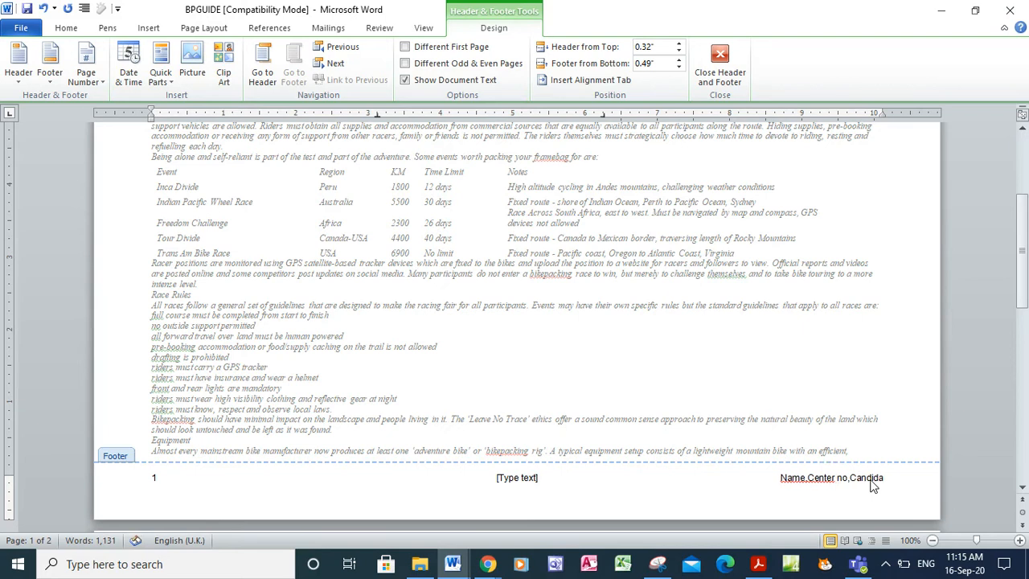
pyautogui.write('te no')
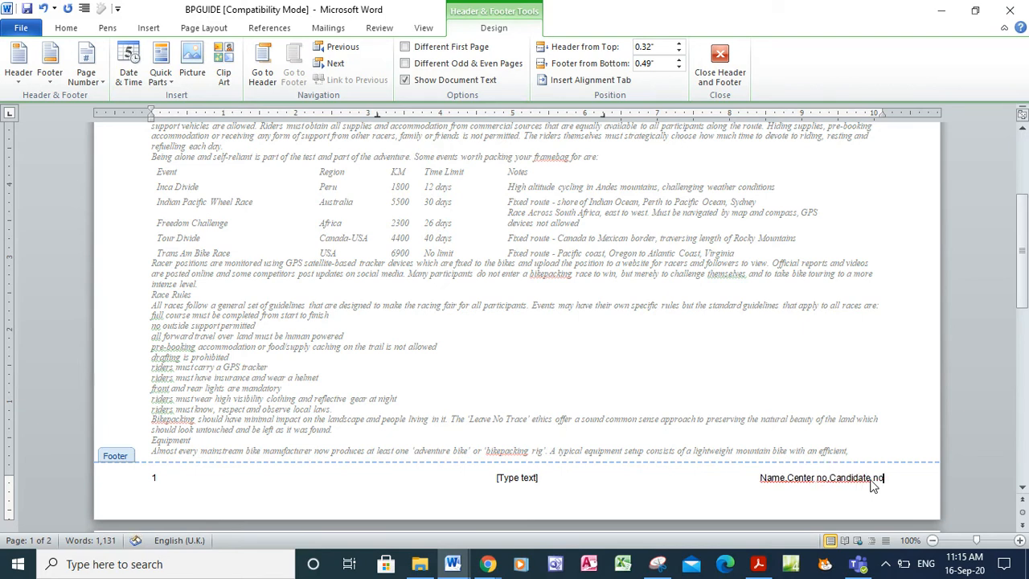
pyautogui.click(523, 477)
pyautogui.press('Delete')
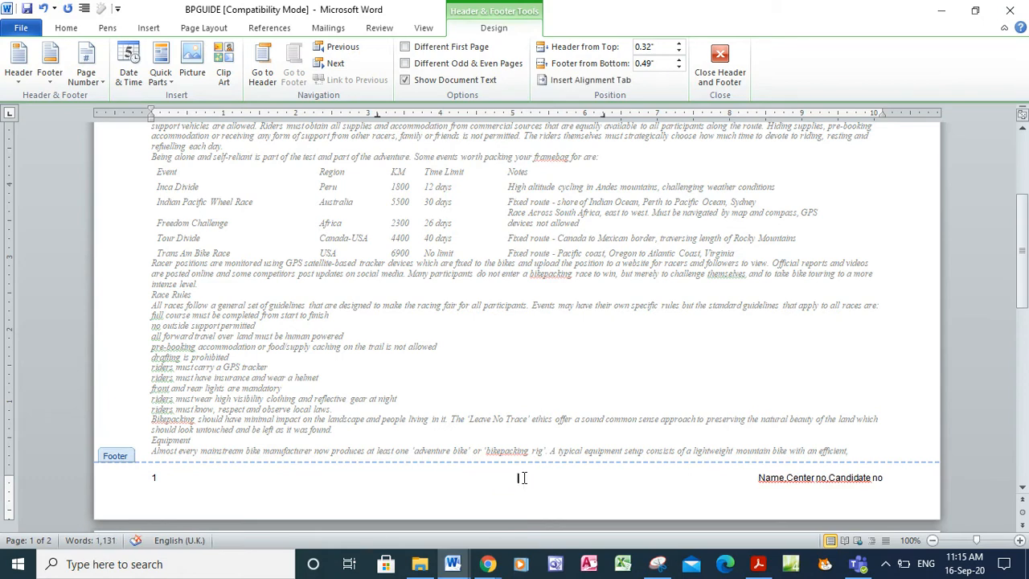
pyautogui.click(720, 65)
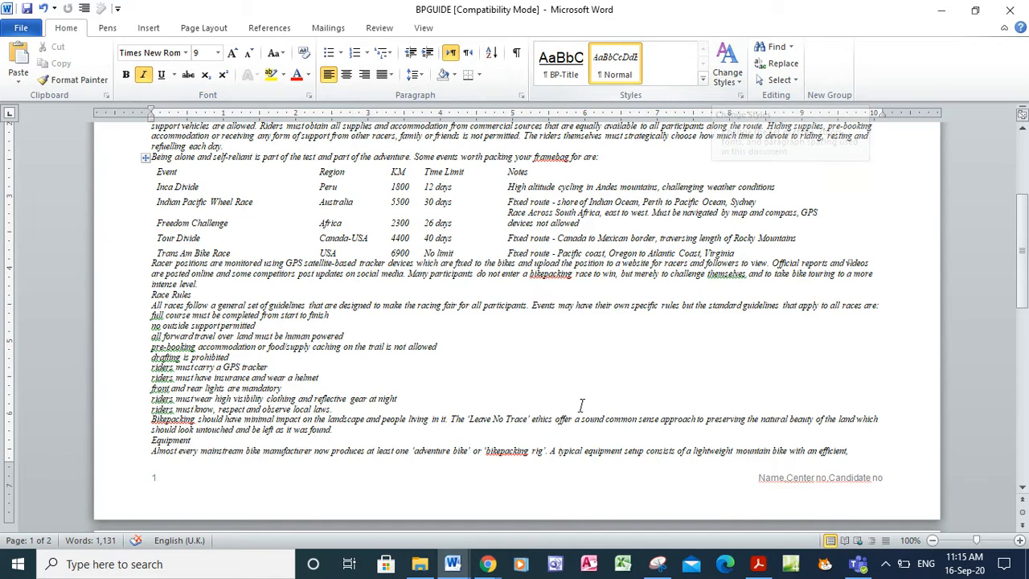
# Check BPGUIDE's page 2 footer shows 2, then scroll the exam paper to question 4's house style table
pyautogui.click(758, 563)
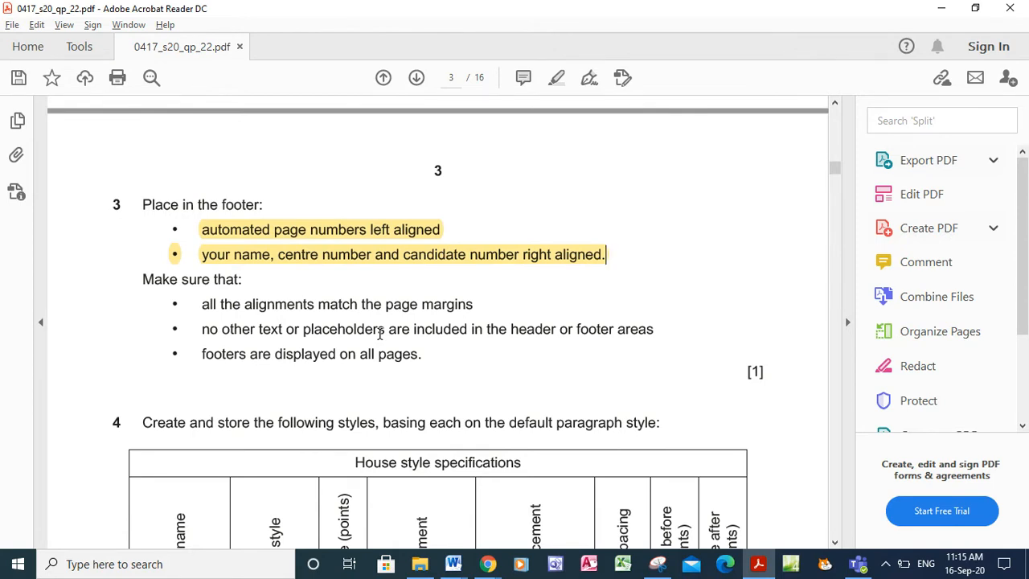
pyautogui.click(453, 563)
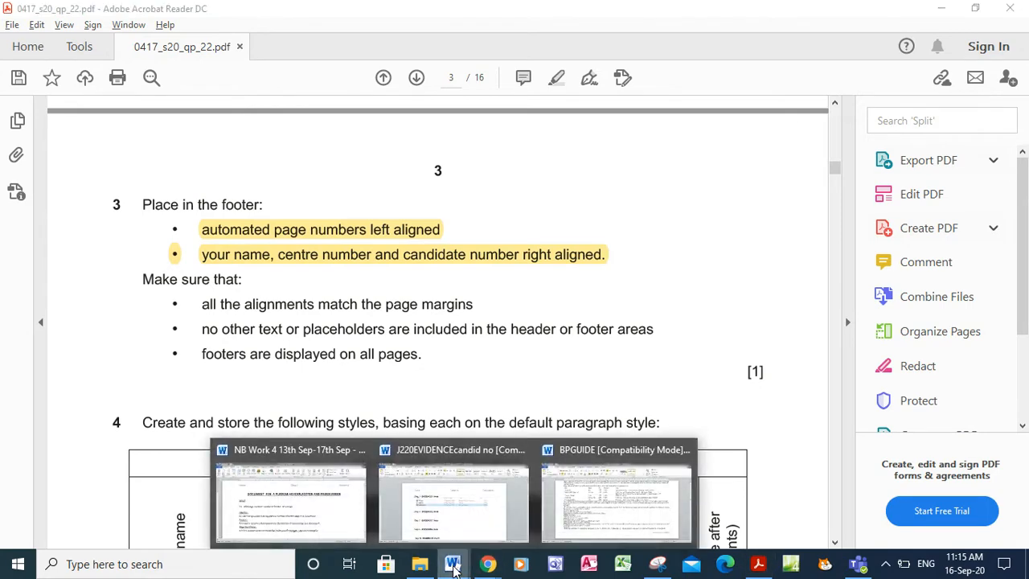
pyautogui.click(586, 502)
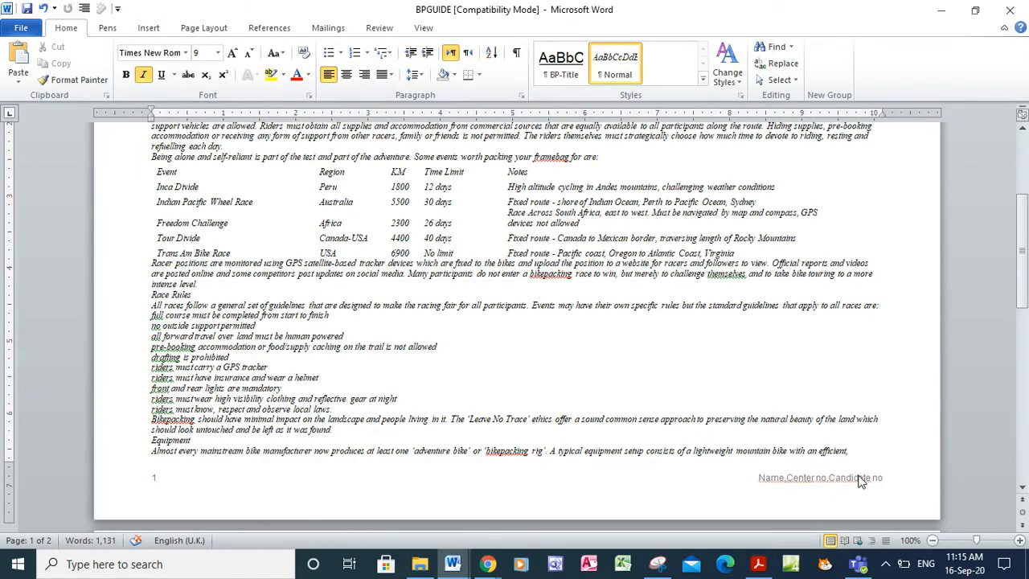
pyautogui.click(1021, 467)
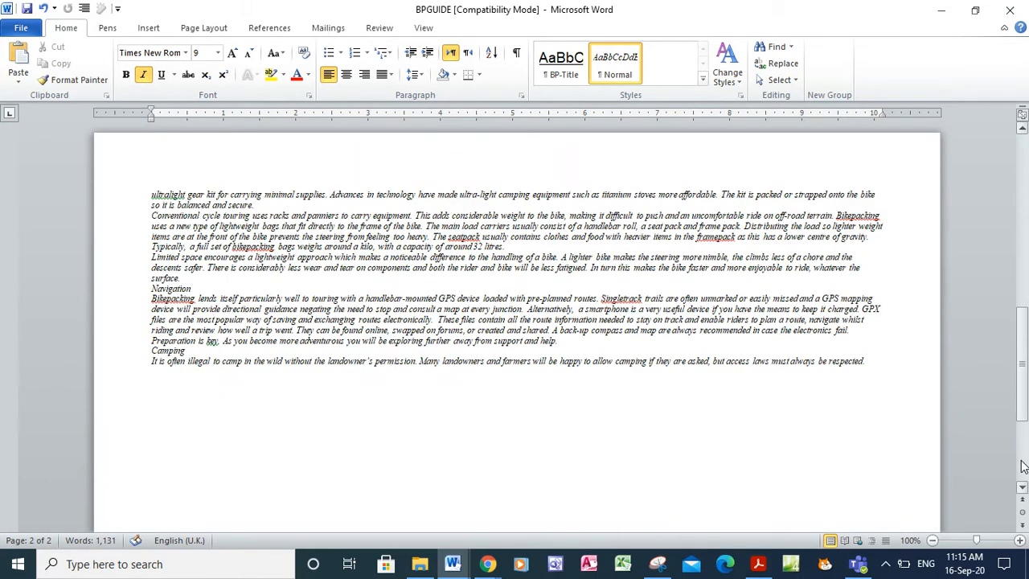
pyautogui.click(1021, 468)
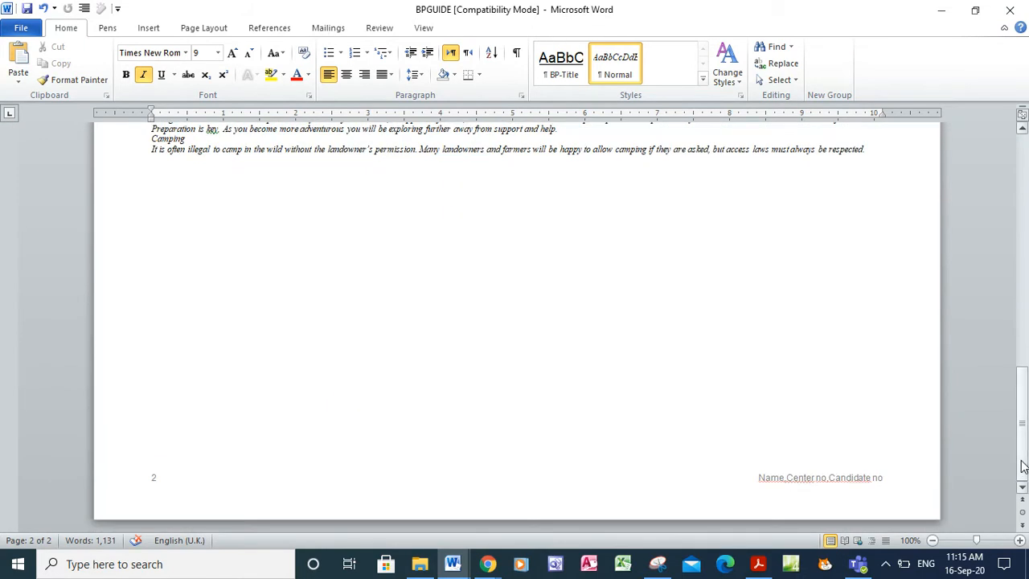
pyautogui.click(758, 566)
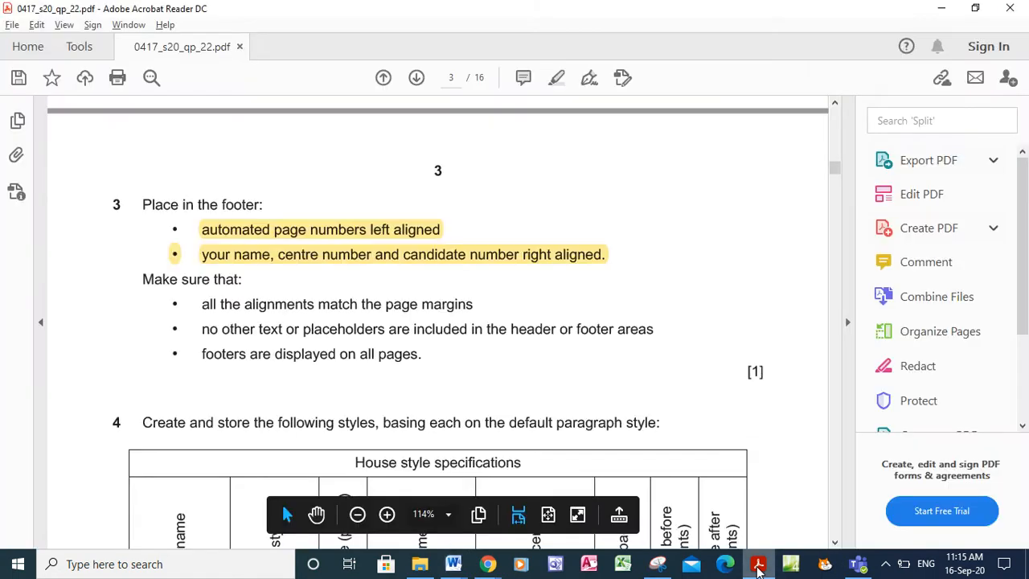
pyautogui.click(837, 545)
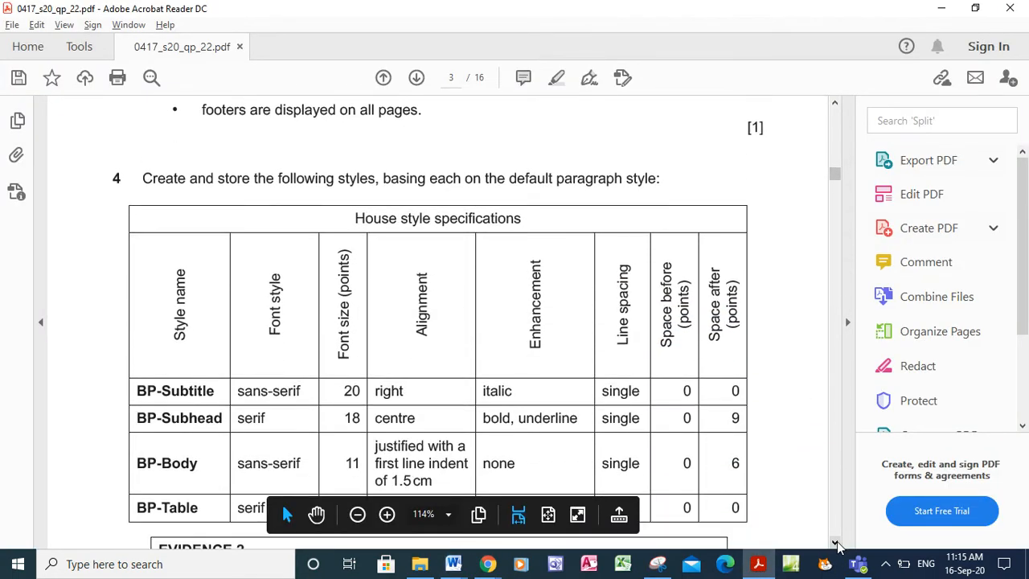
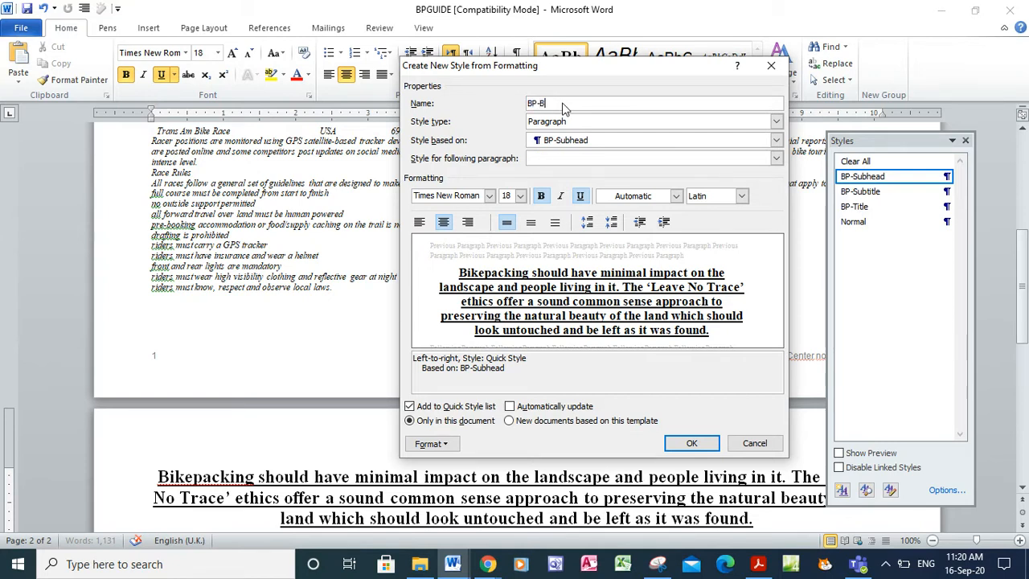
# Name the new style BP-Body and base it on Normal
pyautogui.write('-Body')
pyautogui.click(571, 140)
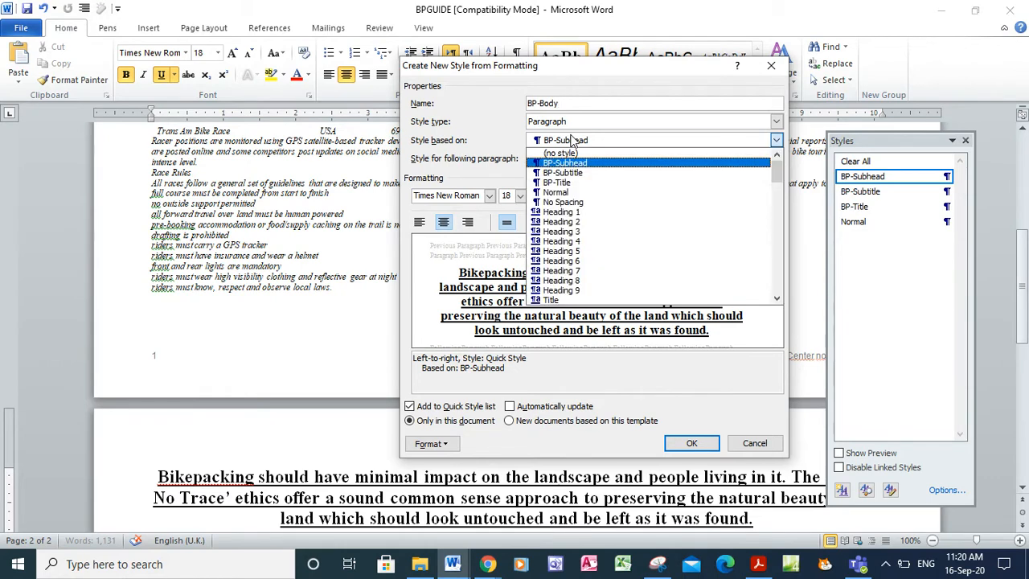
pyautogui.click(562, 193)
pyautogui.click(562, 197)
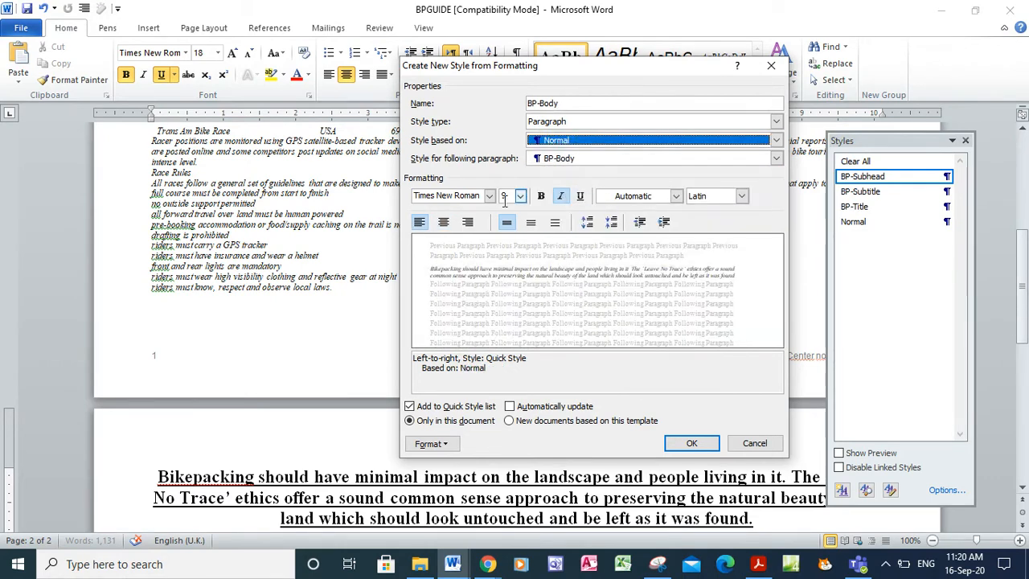
pyautogui.hotkey('alt', 'Tab')
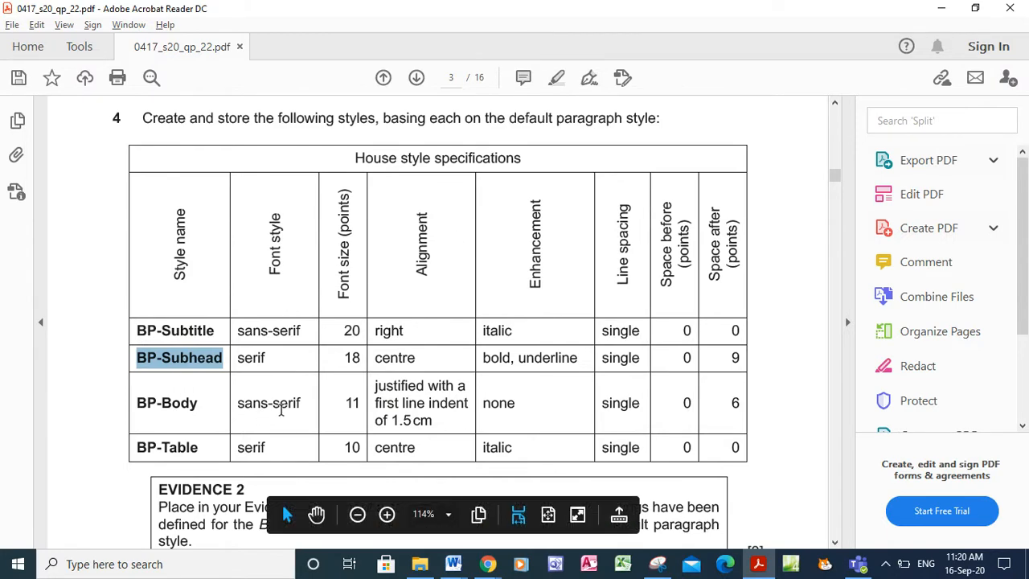
pyautogui.hotkey('alt', 'Tab')
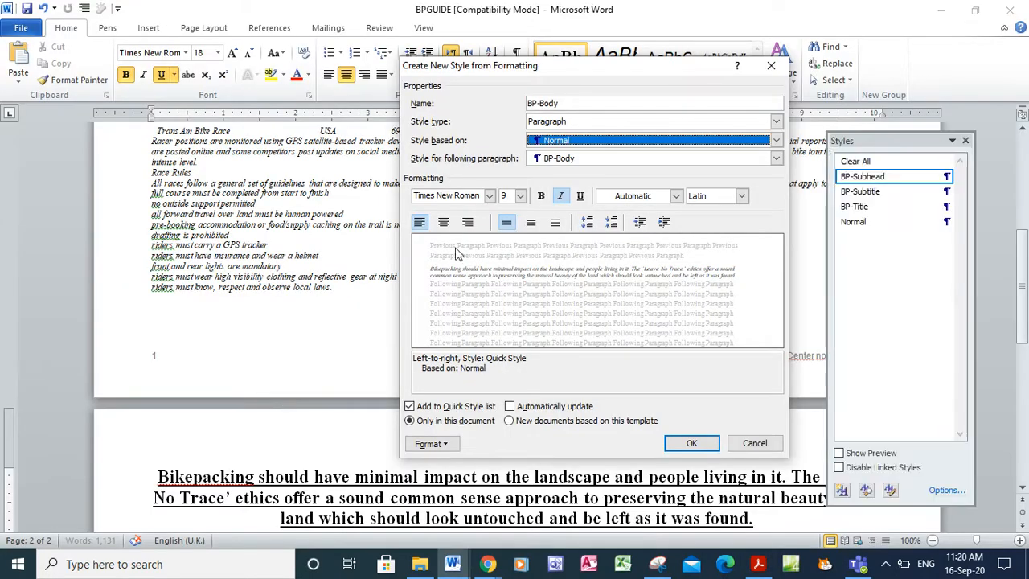
# Set BP-Body's font to Arial 11 pt, checking against the specification PDF
pyautogui.click(489, 198)
pyautogui.click(466, 282)
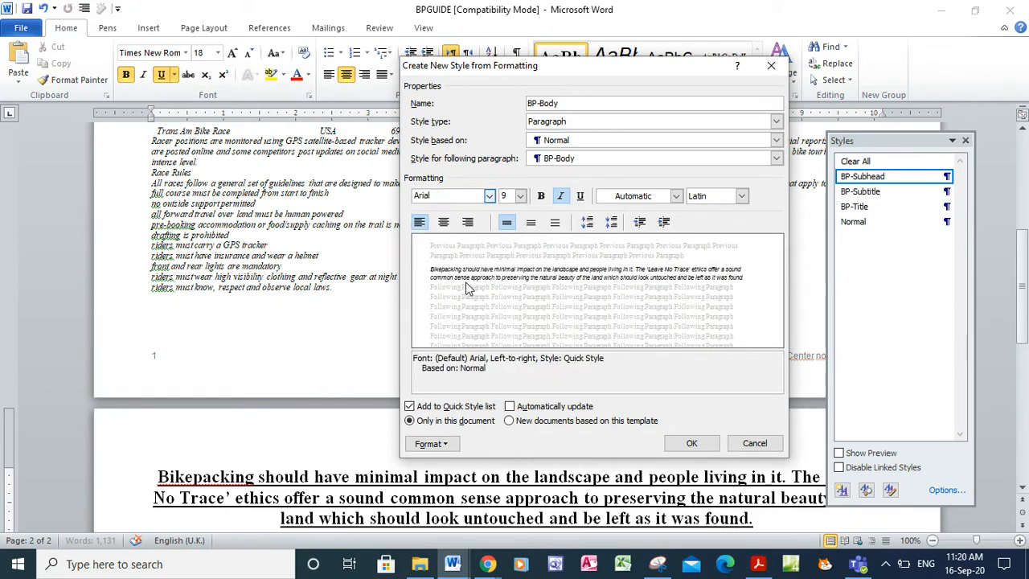
pyautogui.hotkey('alt', 'Tab')
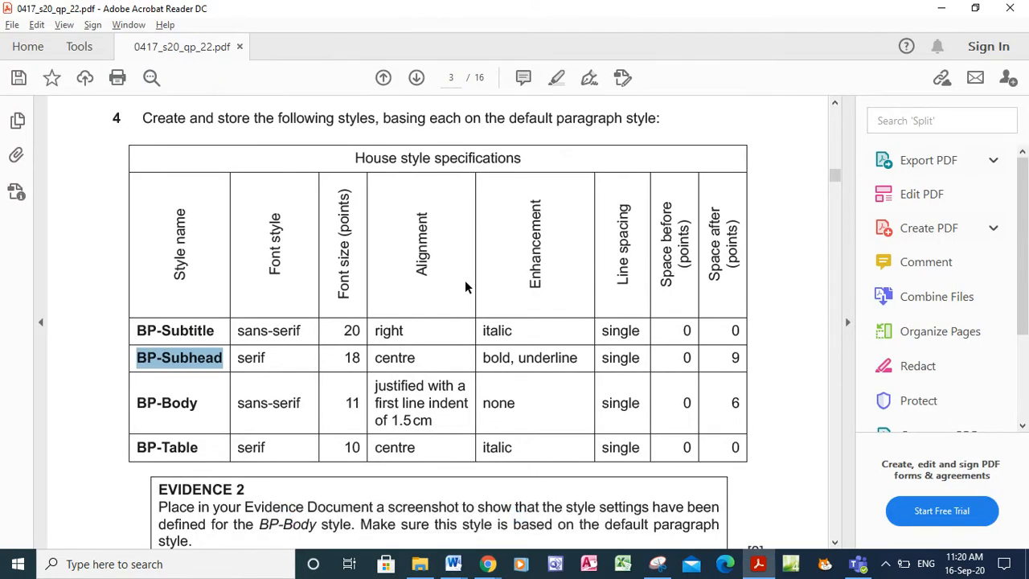
pyautogui.hotkey('alt', 'Tab')
pyautogui.click(520, 196)
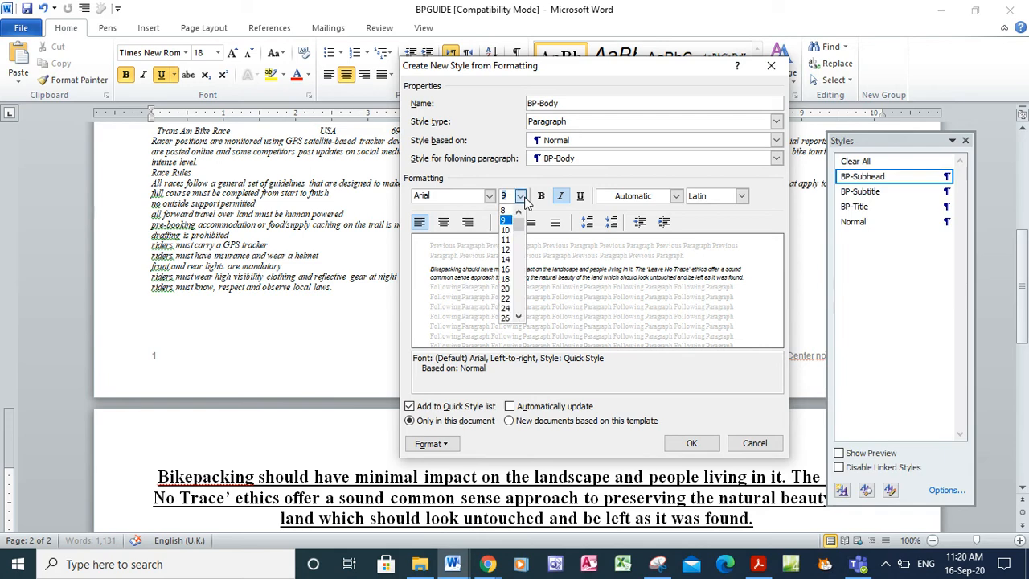
pyautogui.click(508, 241)
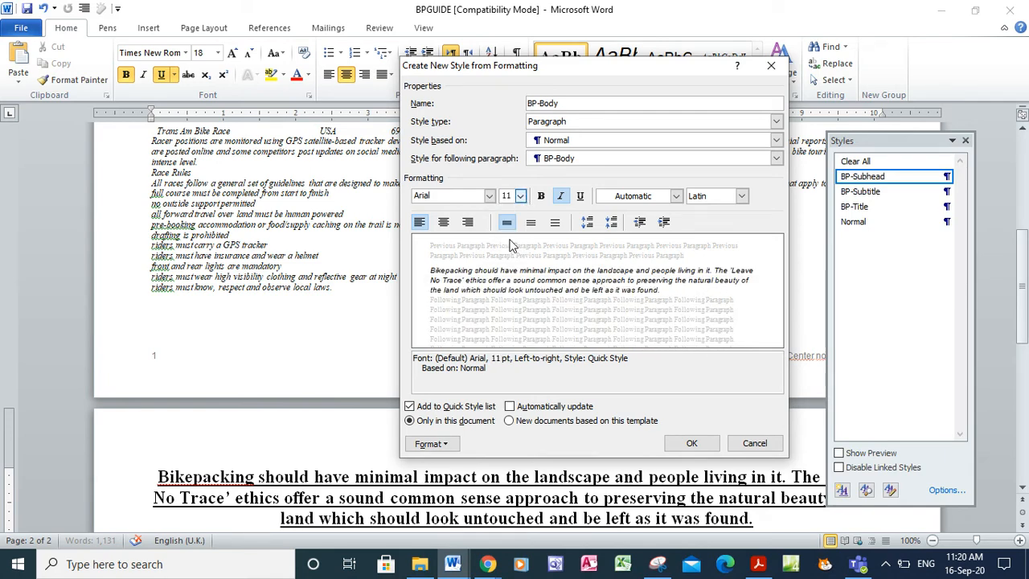
pyautogui.hotkey('alt', 'Tab')
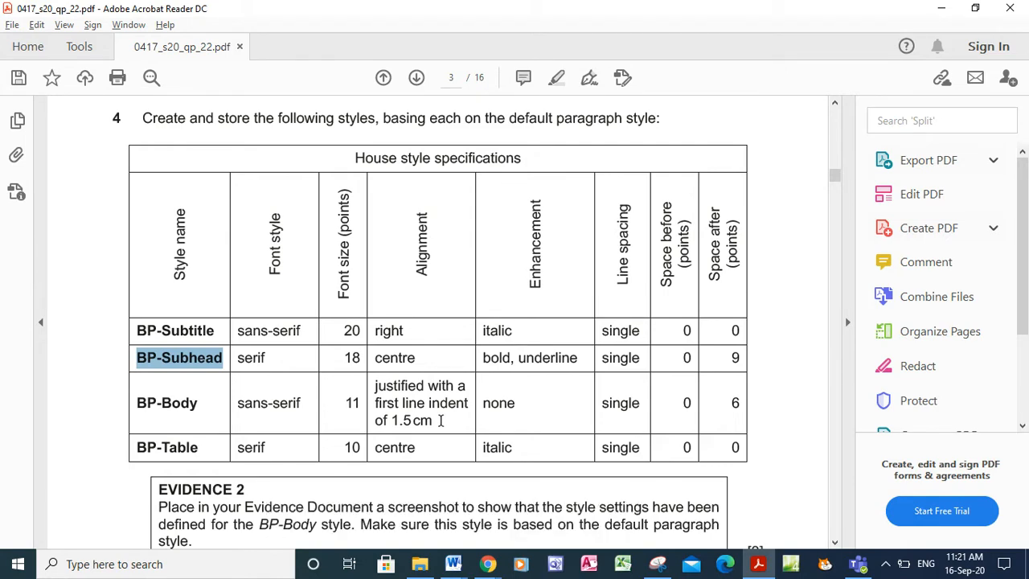
pyautogui.hotkey('alt', 'Tab')
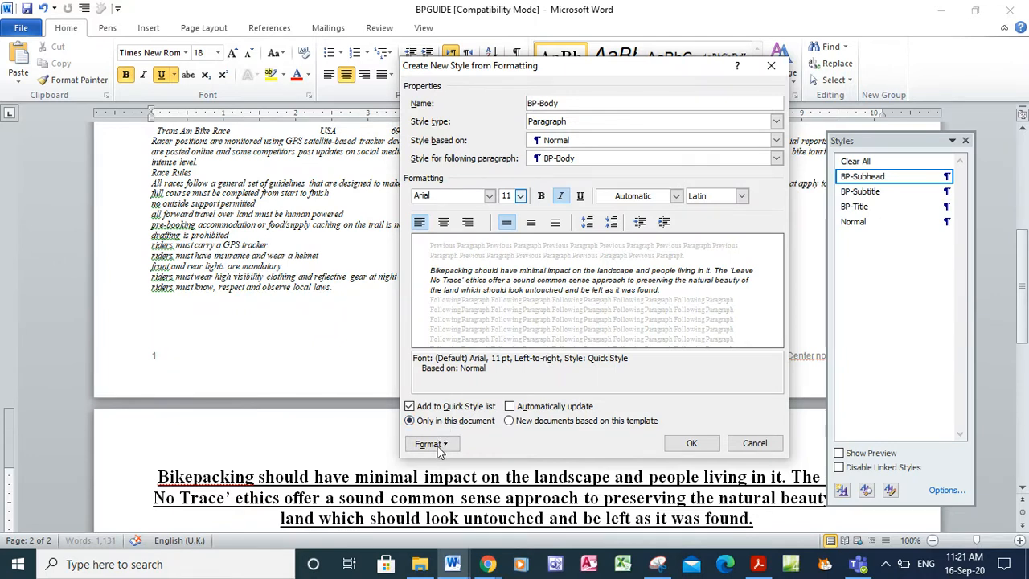
# In BP-Body's paragraph settings, choose justified alignment and a first-line special indent
pyautogui.click(438, 447)
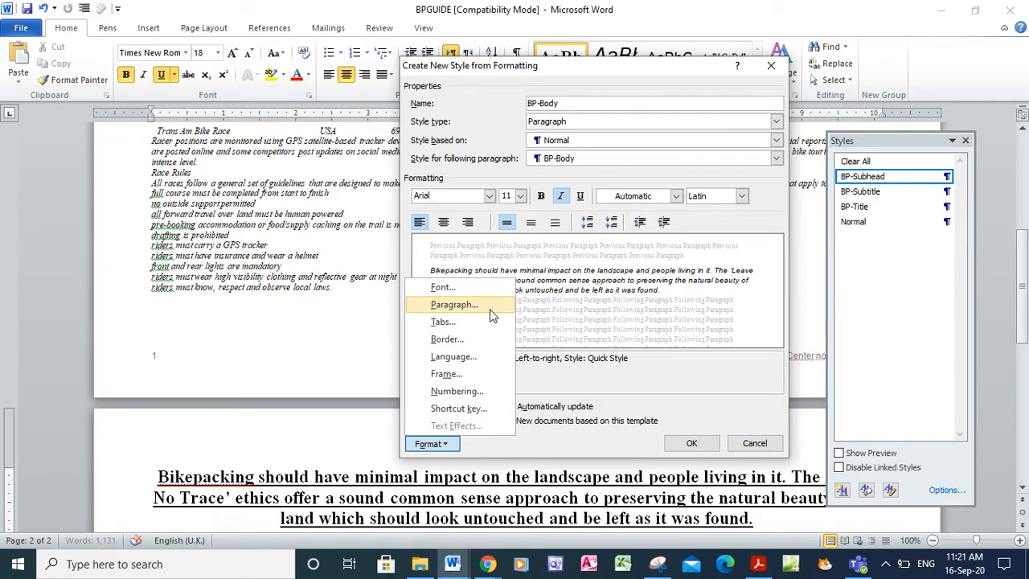
pyautogui.click(454, 304)
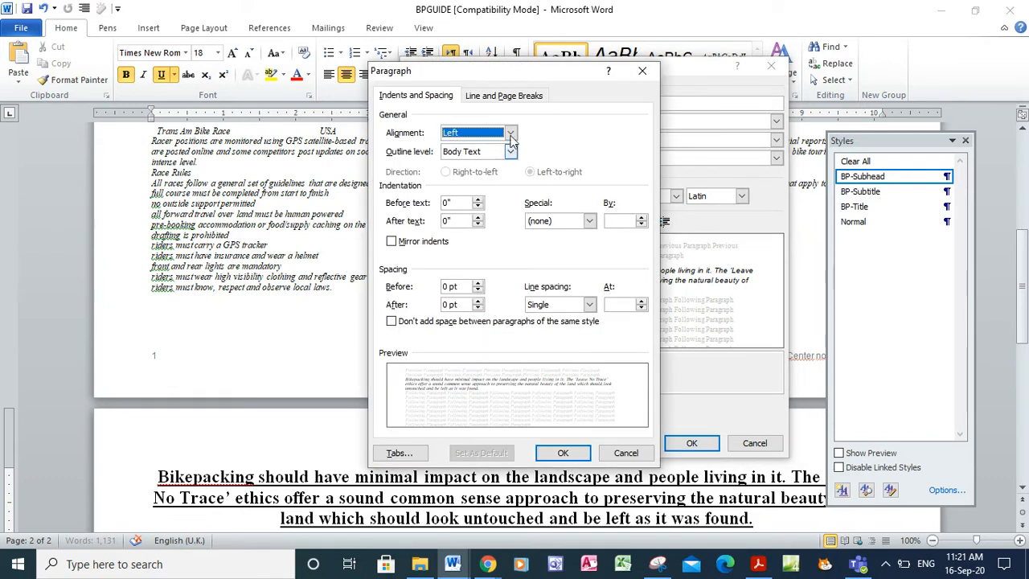
pyautogui.click(511, 132)
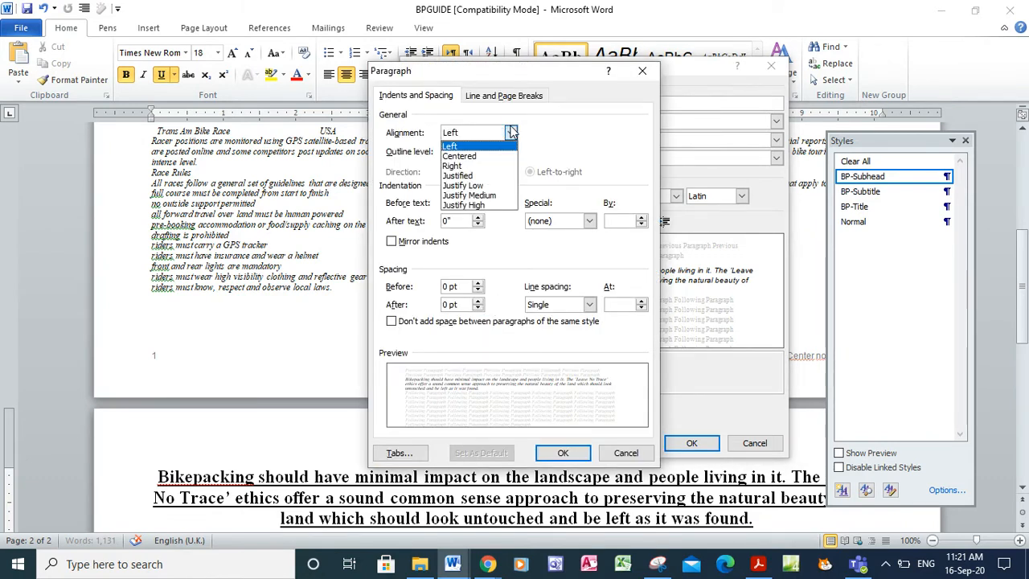
pyautogui.click(493, 177)
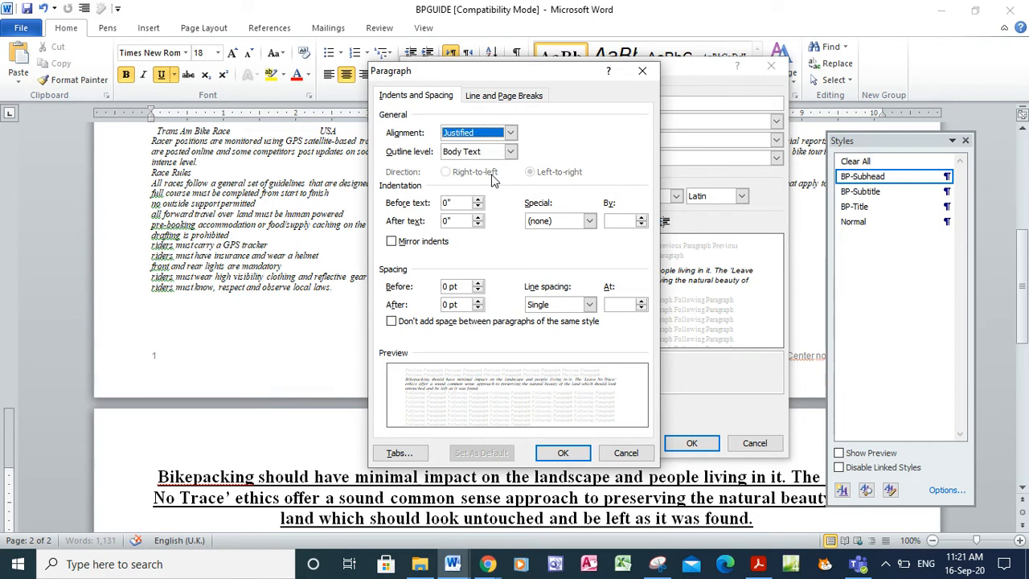
pyautogui.click(589, 221)
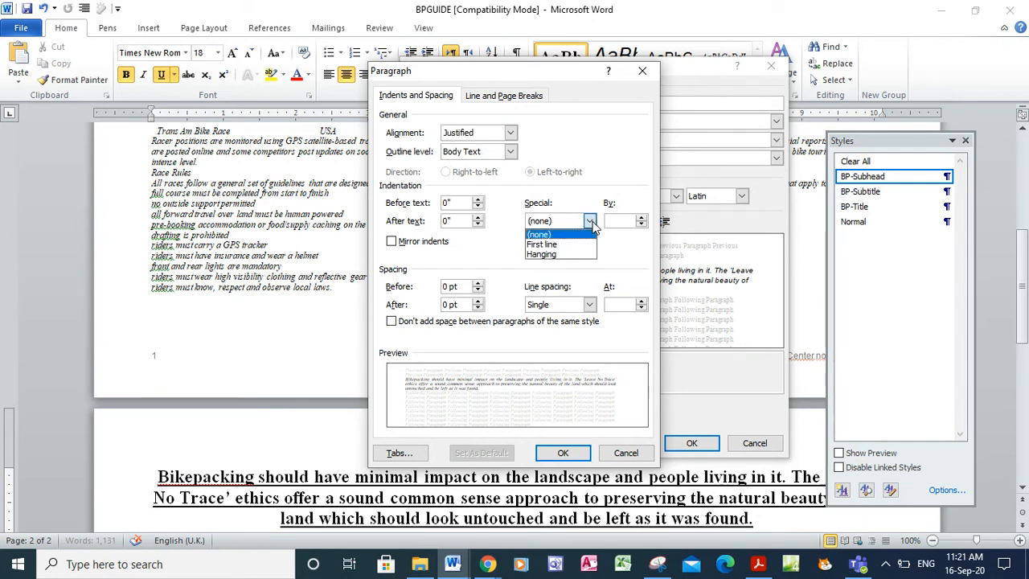
pyautogui.click(576, 244)
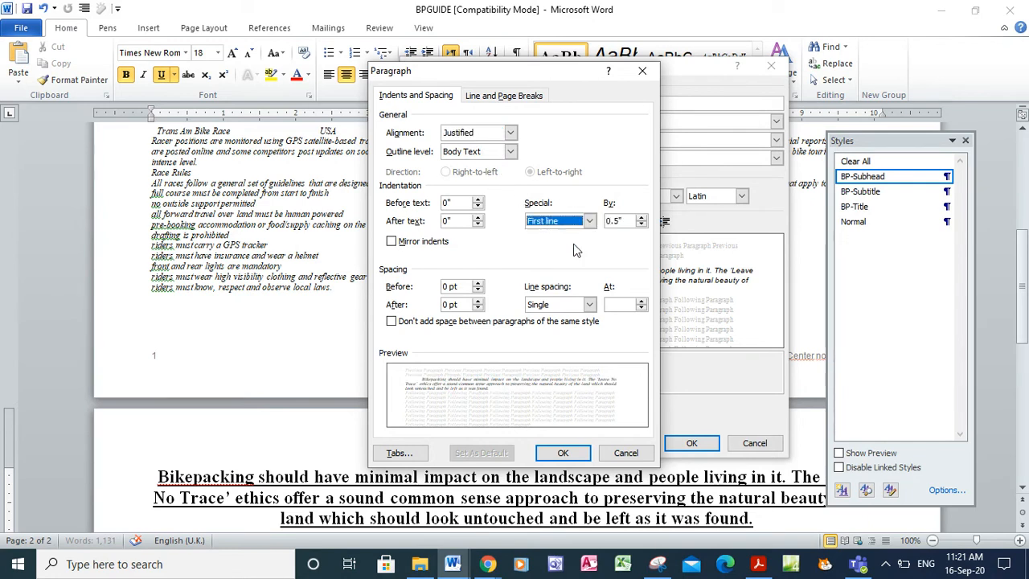
# Set the first-line indent to 1.5 cm with 6 pt after, and confirm the paragraph settings
pyautogui.click(627, 221)
pyautogui.press('BackSpace')
pyautogui.press('BackSpace')
pyautogui.write('1.')
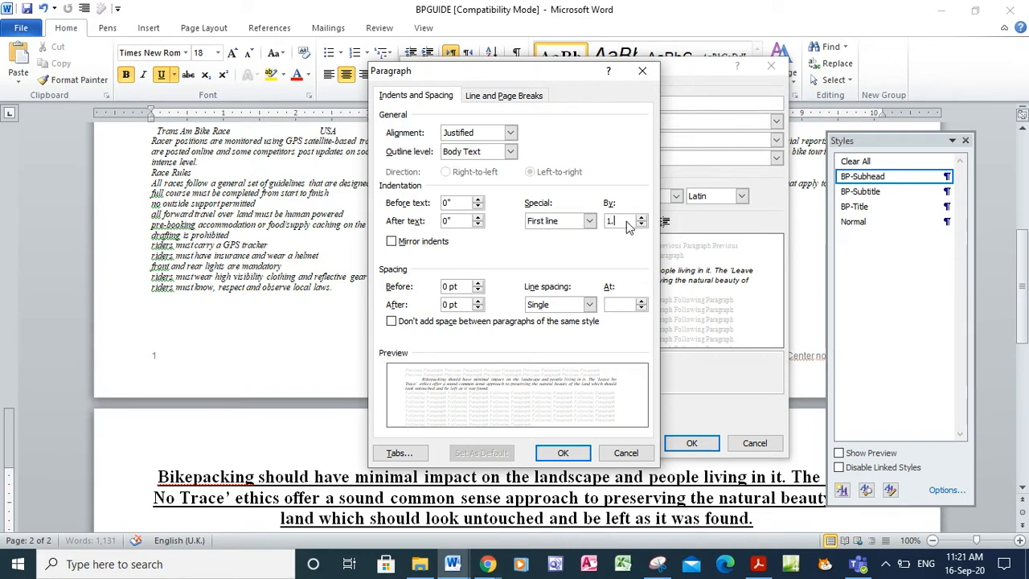
pyautogui.write('5 cm')
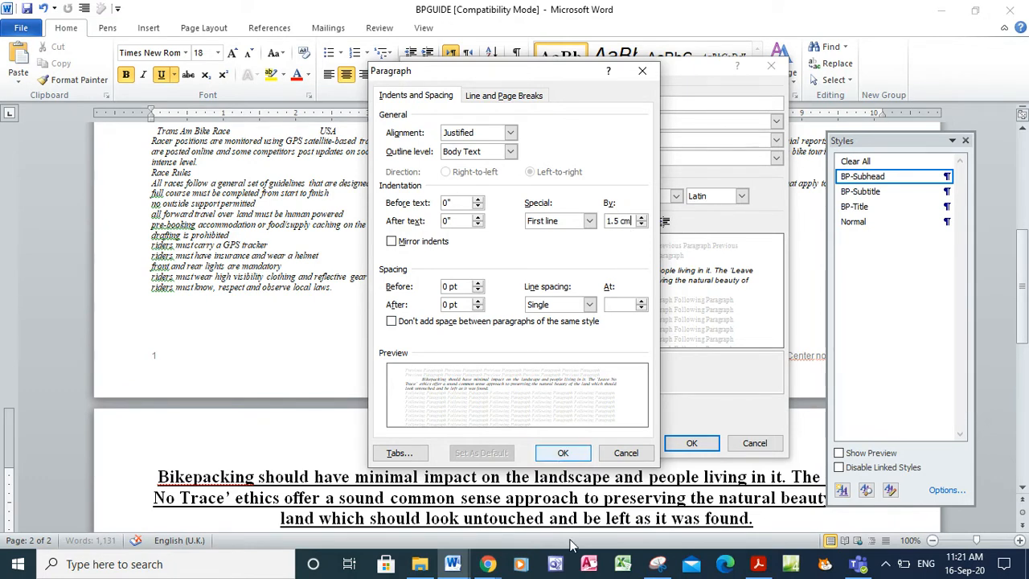
pyautogui.click(756, 567)
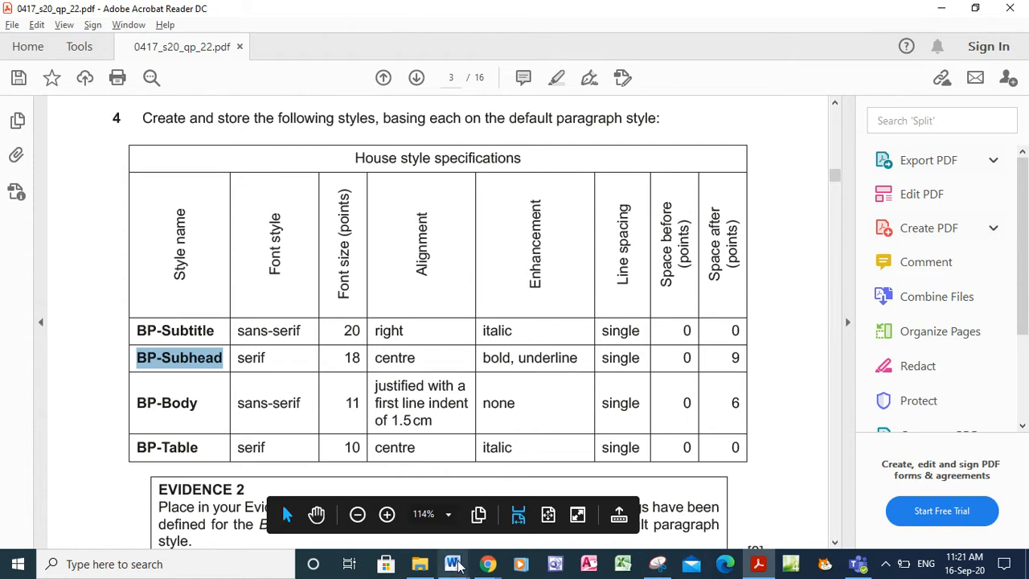
pyautogui.moveTo(454, 567)
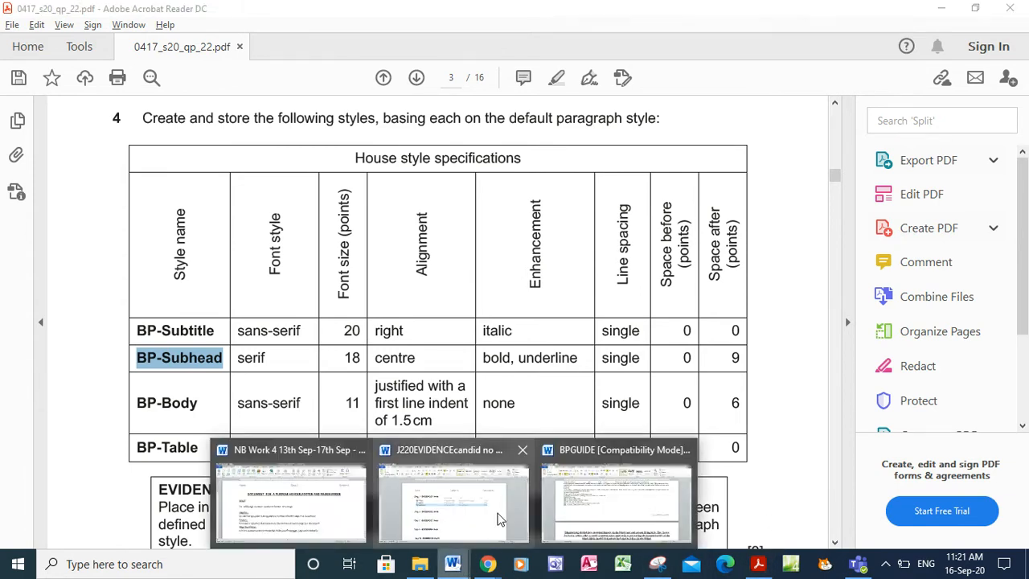
pyautogui.moveTo(523, 508)
pyautogui.click(579, 498)
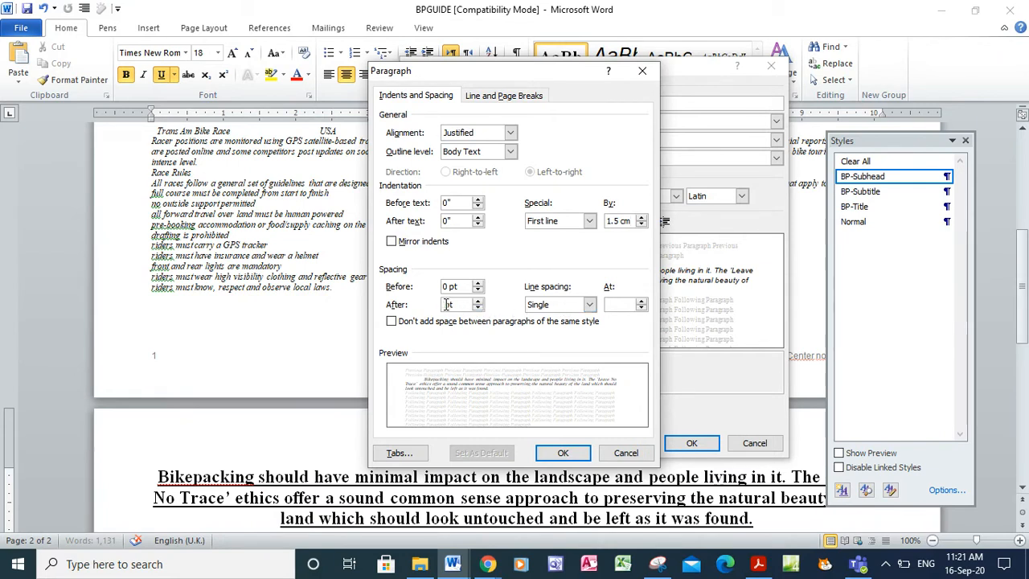
pyautogui.click(562, 453)
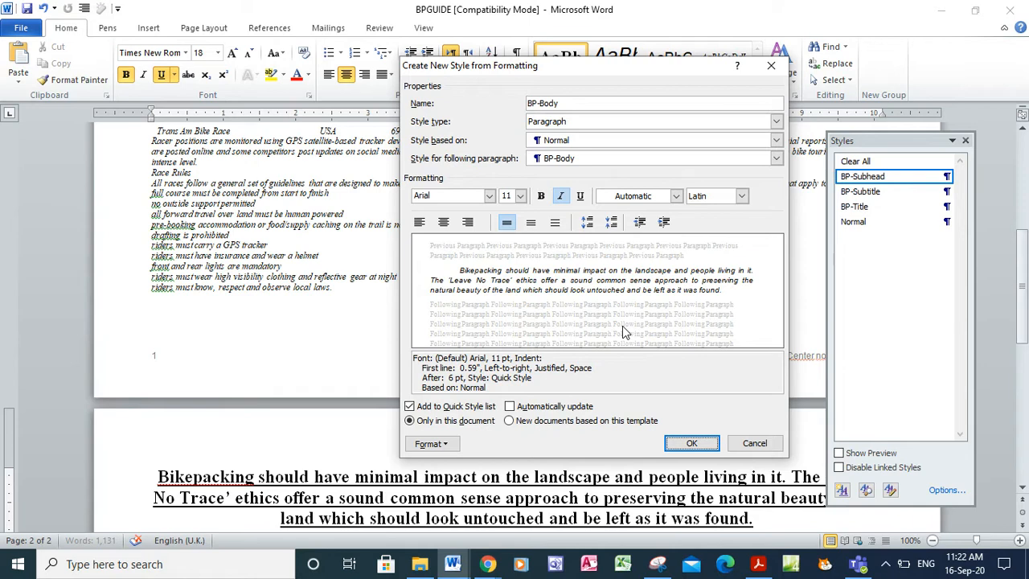
# Turn off italics and save BP-Body, applying it to the Leave No Trace paragraph
pyautogui.click(756, 565)
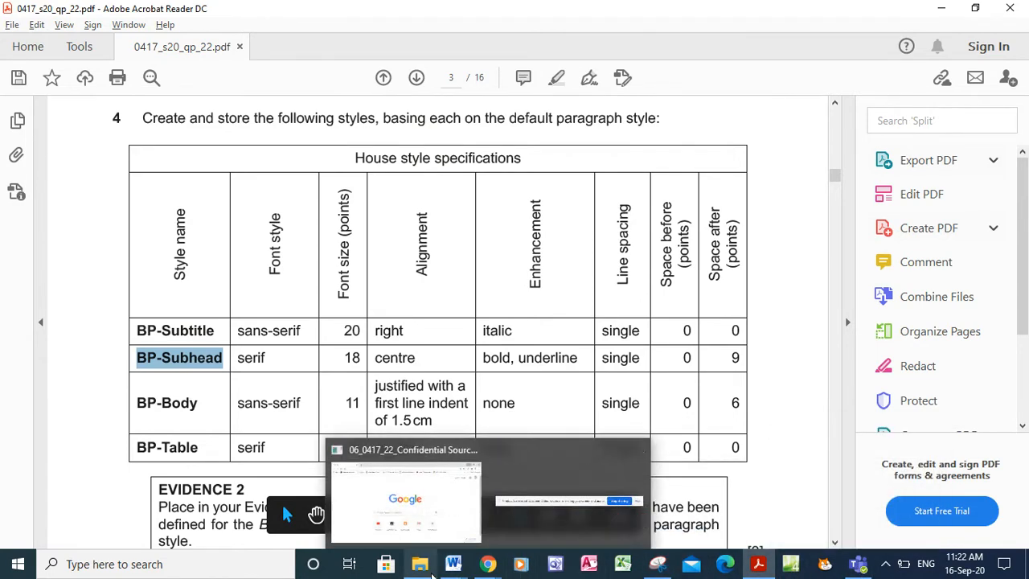
pyautogui.moveTo(453, 563)
pyautogui.click(643, 473)
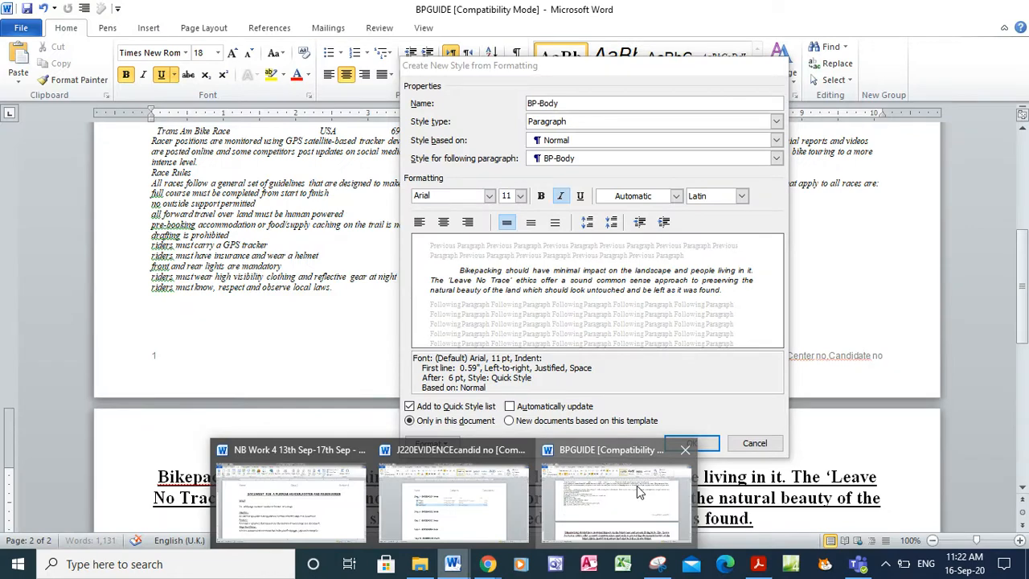
pyautogui.click(562, 199)
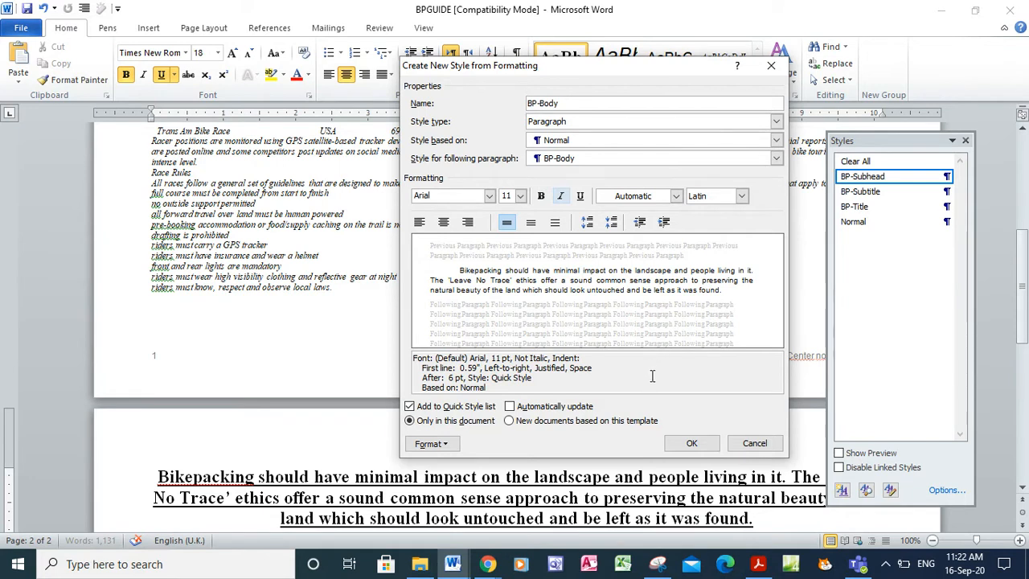
pyautogui.click(679, 447)
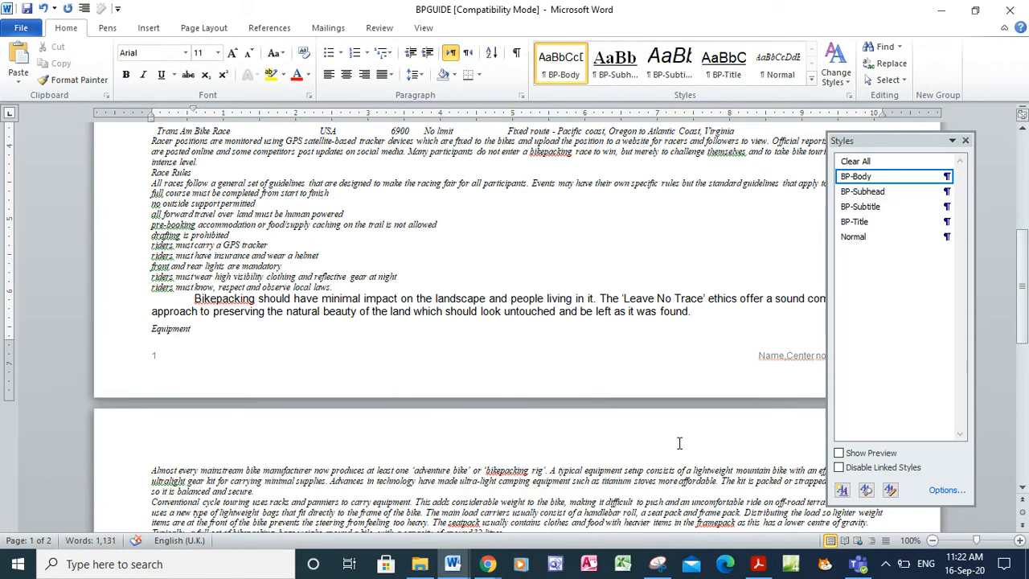
# Start another new style, named BP-Table from the specification, based on Normal
pyautogui.click(842, 493)
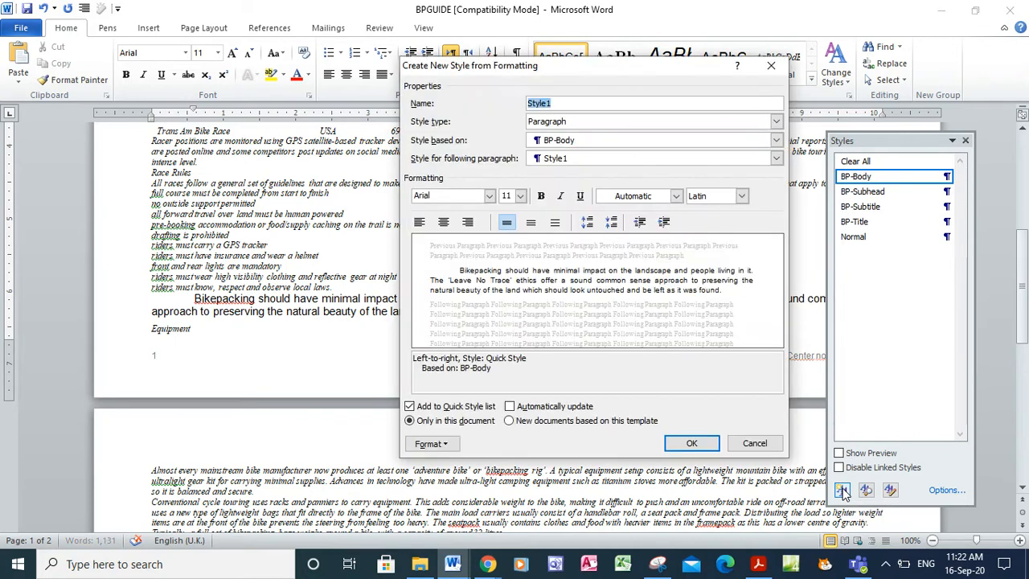
pyautogui.click(758, 566)
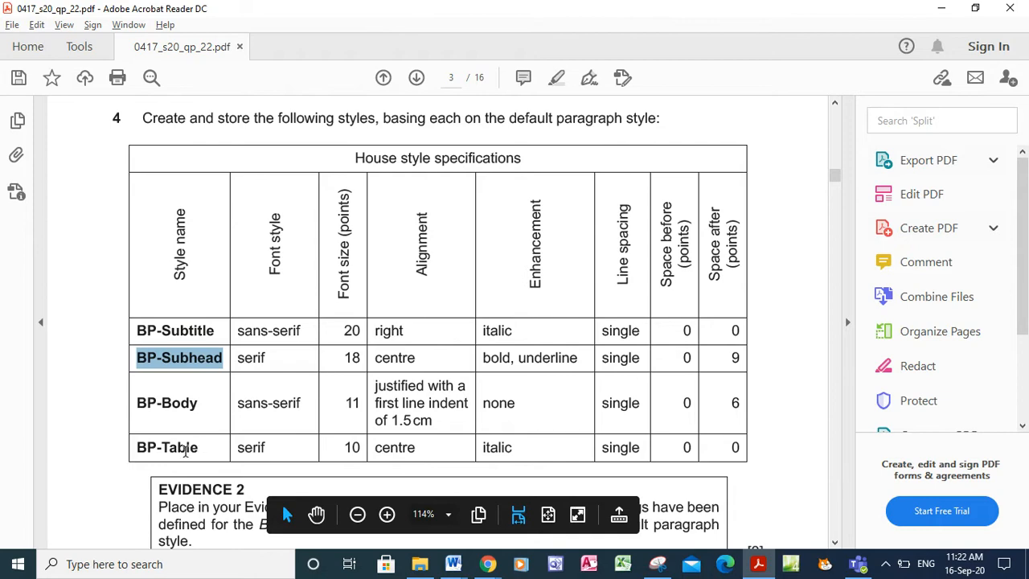
pyautogui.moveTo(198, 447); pyautogui.dragTo(125, 447)
pyautogui.hotkey('ctrl', 'c')
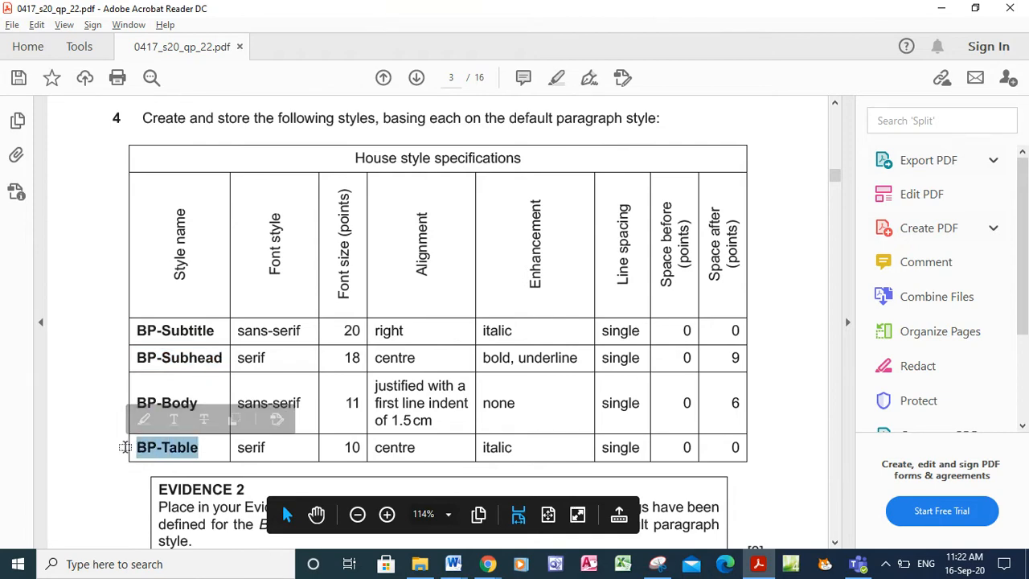
pyautogui.hotkey('alt', 'Tab')
pyautogui.hotkey('ctrl', 'v')
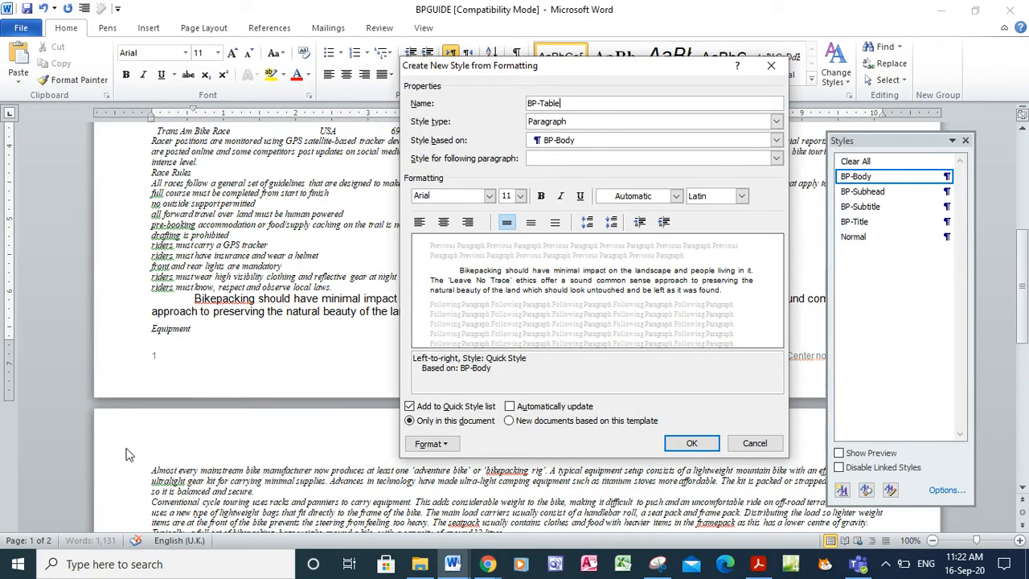
pyautogui.click(776, 141)
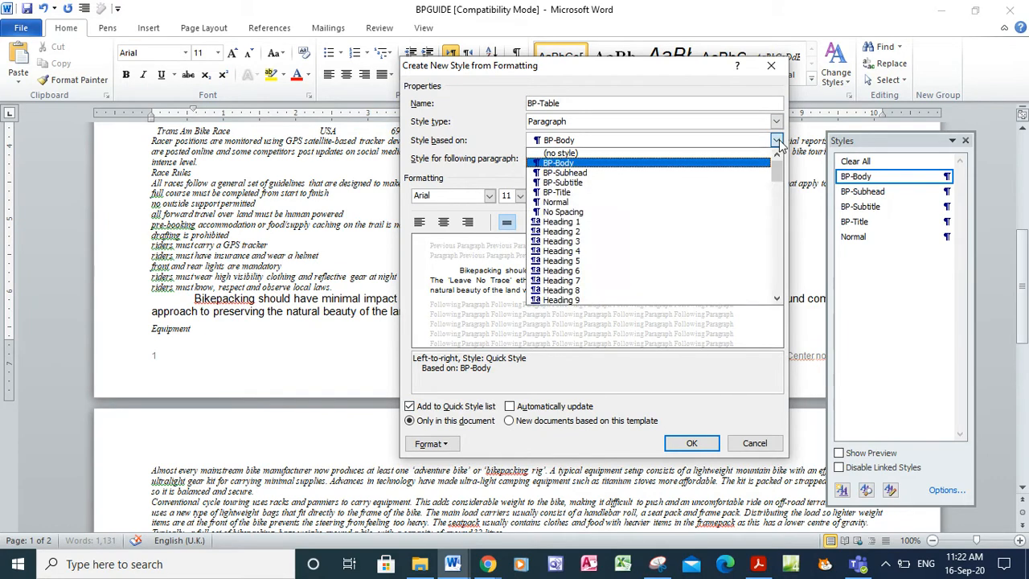
pyautogui.click(714, 202)
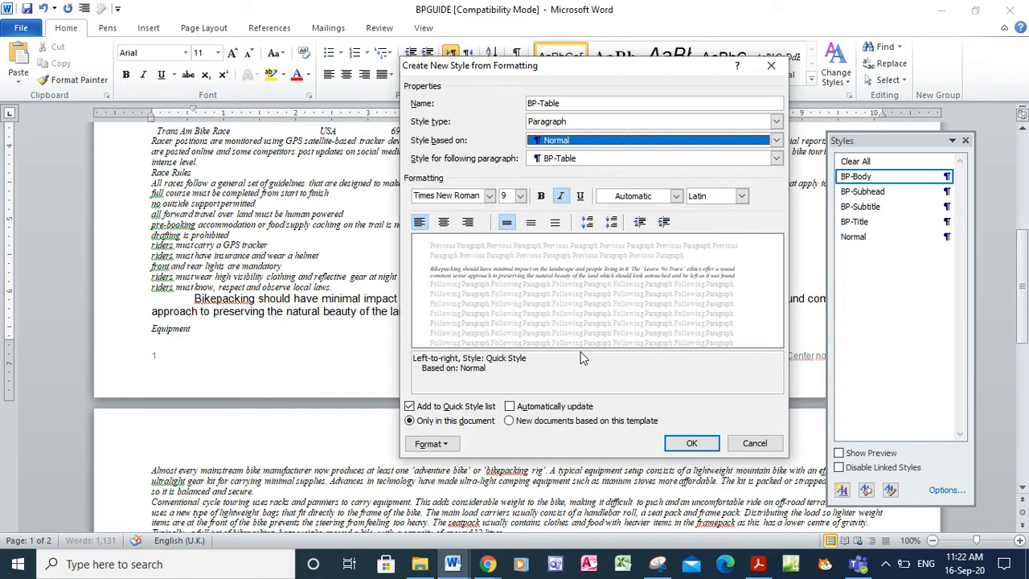
pyautogui.hotkey('alt', 'Tab')
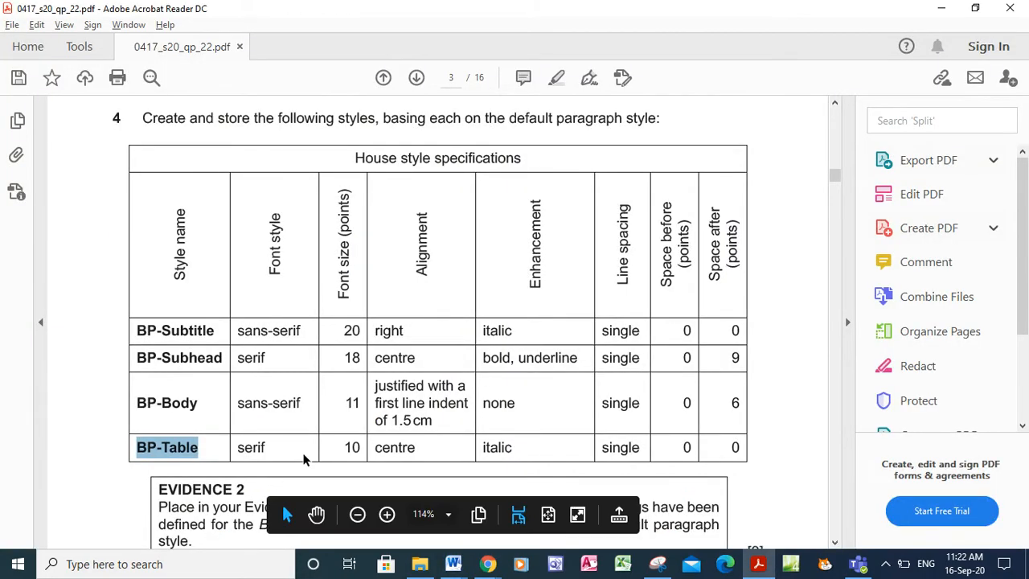
pyautogui.hotkey('alt', 'Tab')
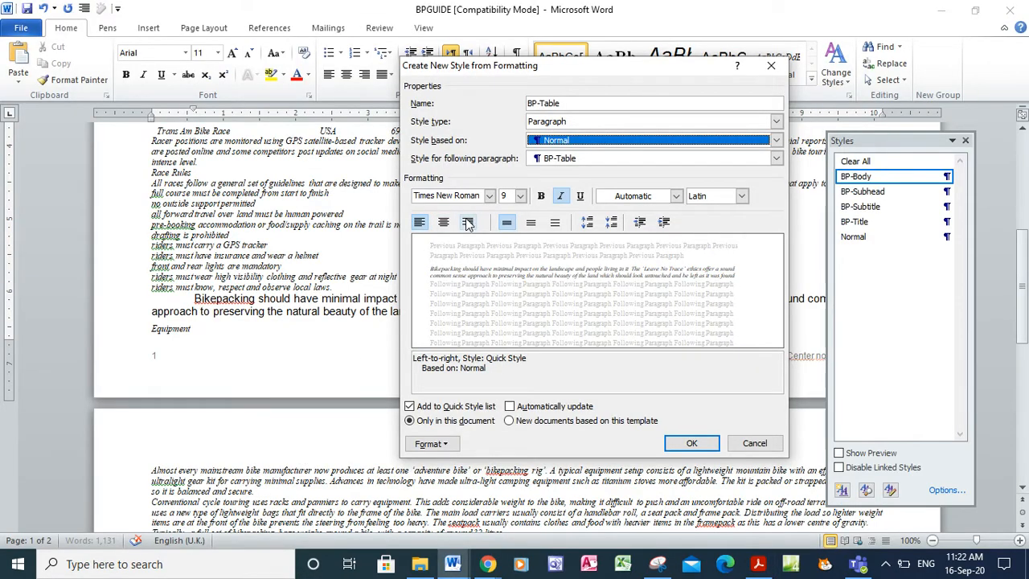
pyautogui.hotkey('alt', 'Tab')
pyautogui.hotkey('alt', 'Tab')
# Give BP-Table a 10 pt font size and centred alignment
pyautogui.click(520, 196)
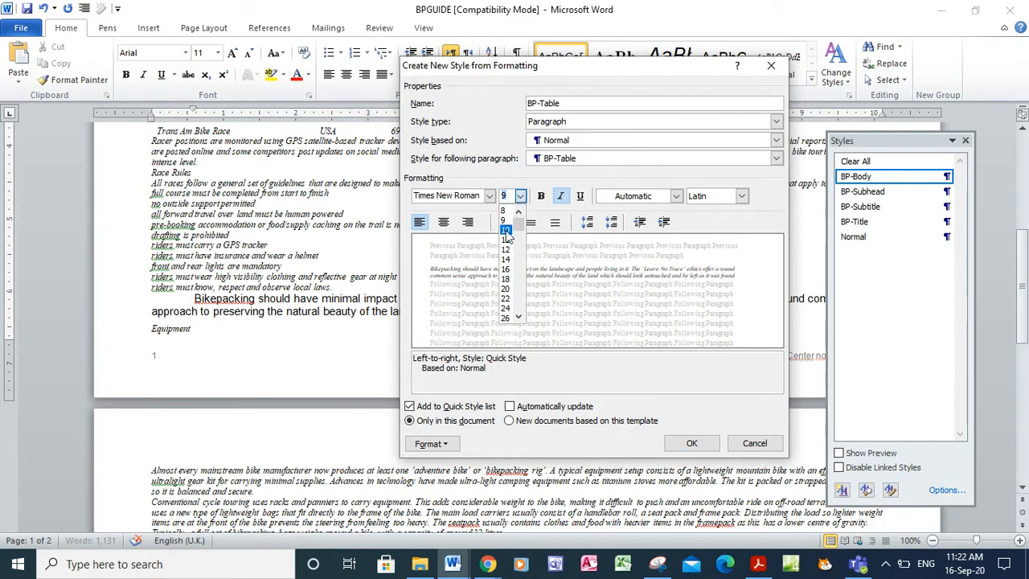
pyautogui.click(506, 229)
pyautogui.hotkey('alt', 'Tab')
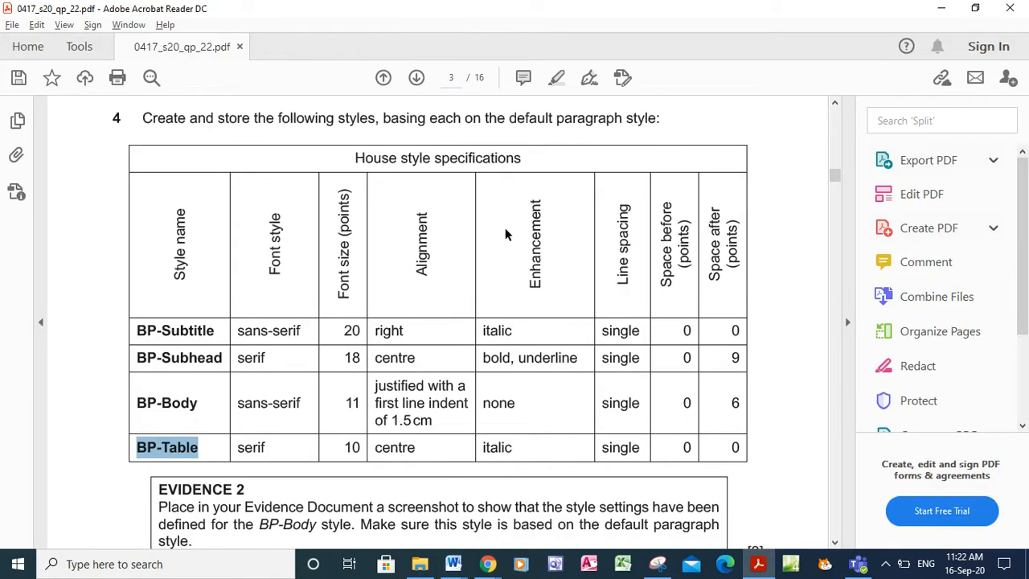
pyautogui.hotkey('alt', 'Tab')
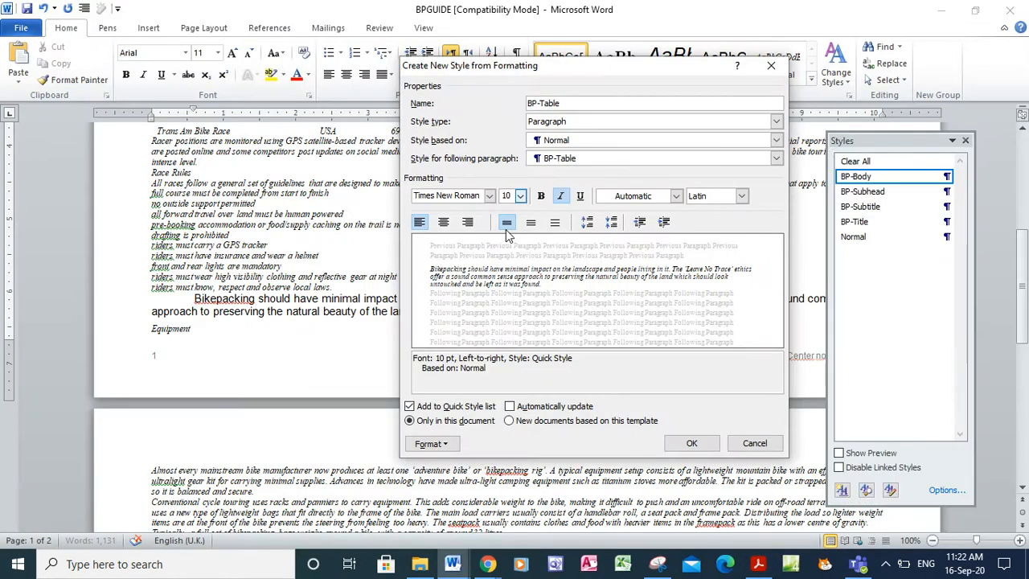
pyautogui.click(444, 222)
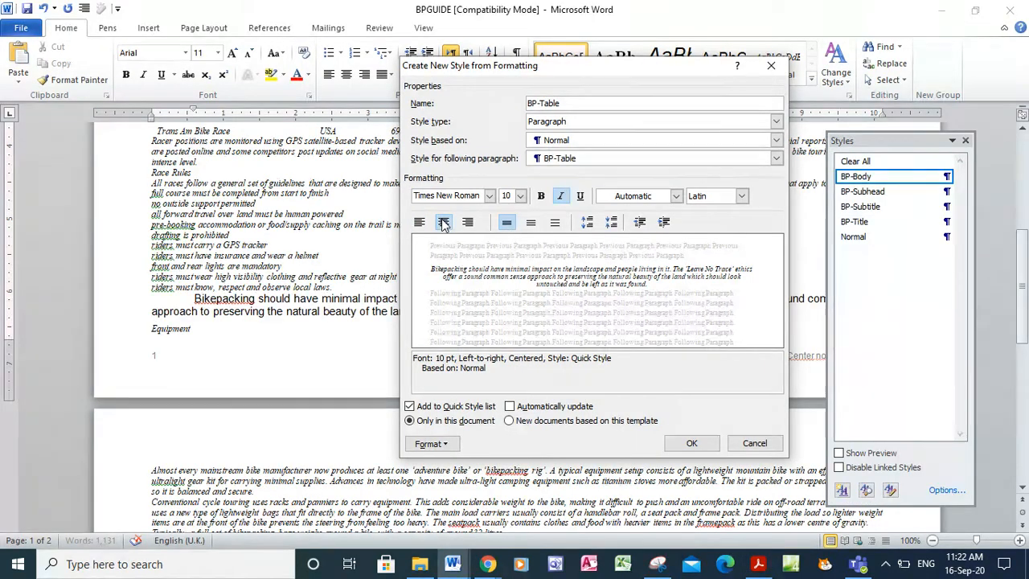
pyautogui.hotkey('alt', 'Tab')
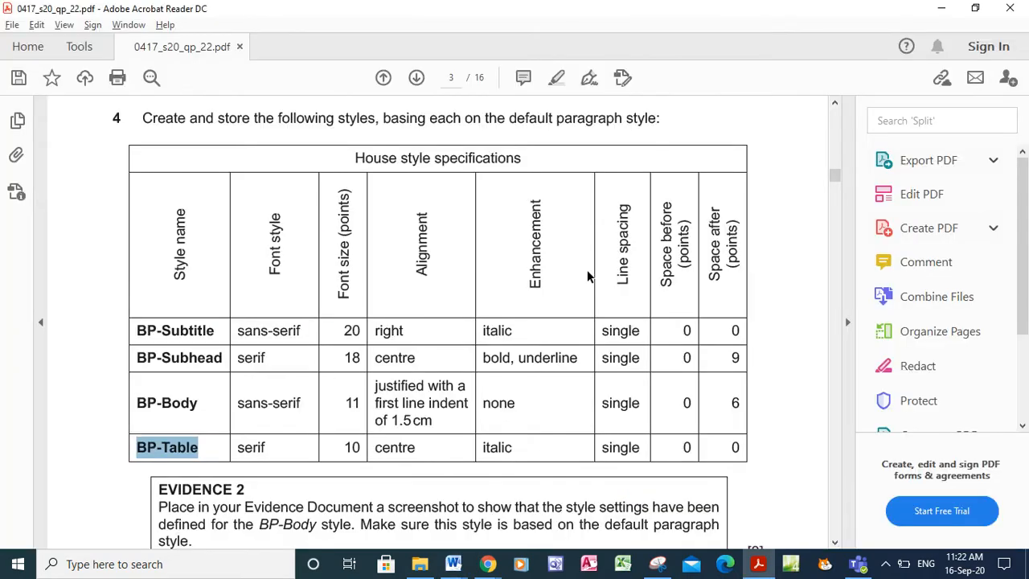
pyautogui.hotkey('alt', 'Tab')
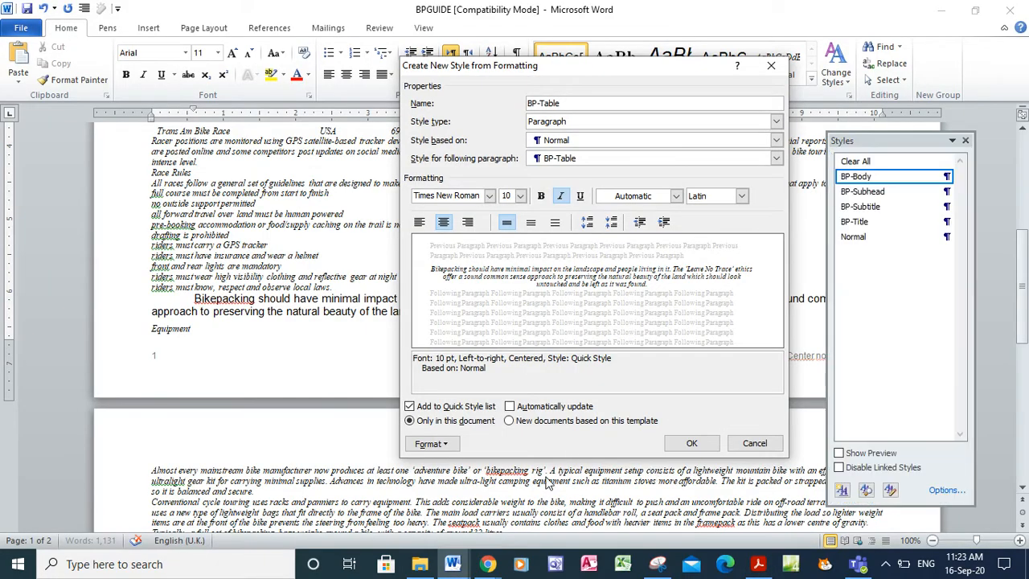
# Accept BP-Table's paragraph settings and create the style
pyautogui.click(430, 444)
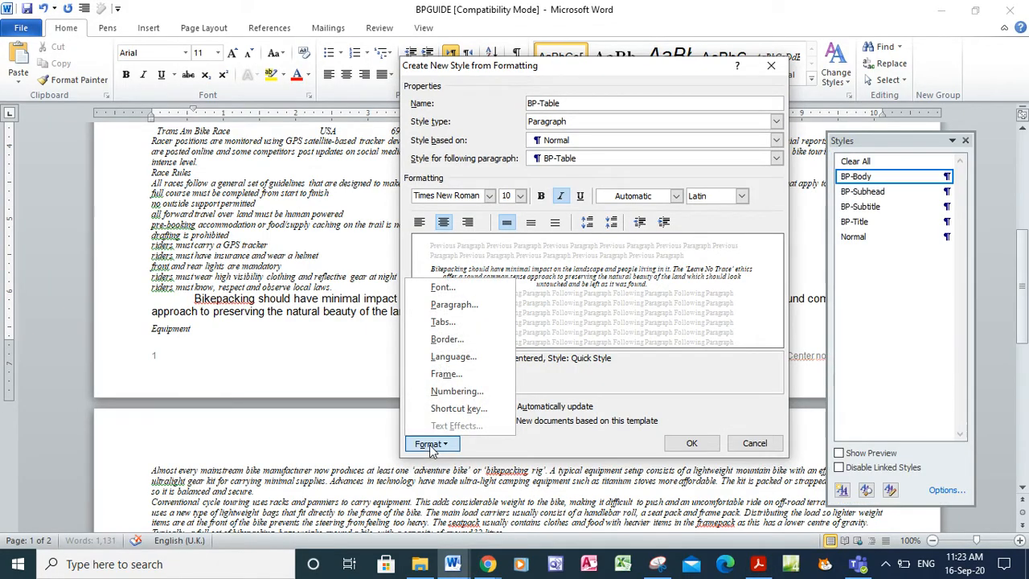
pyautogui.click(461, 310)
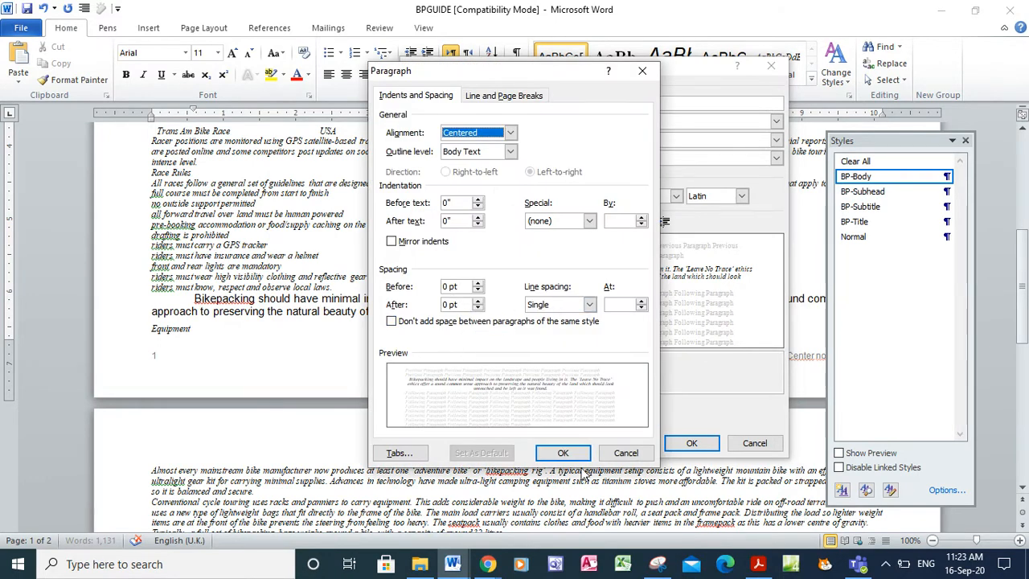
pyautogui.click(573, 454)
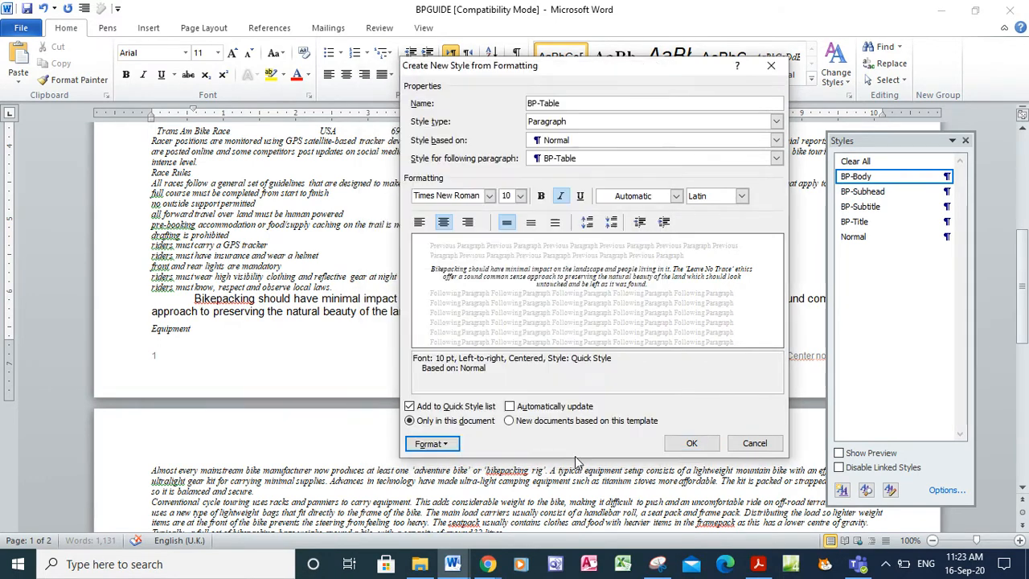
pyautogui.click(682, 445)
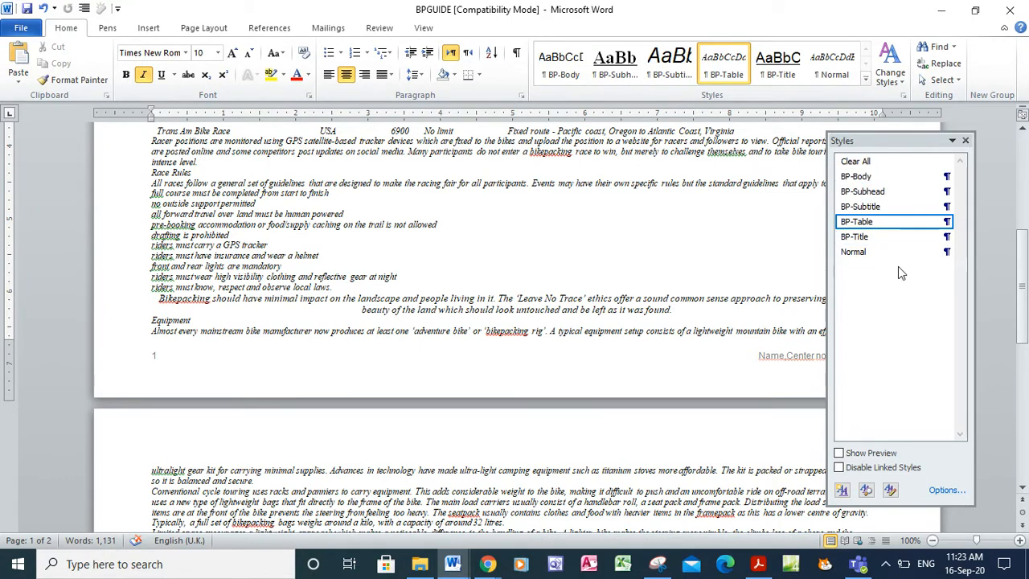
pyautogui.click(759, 563)
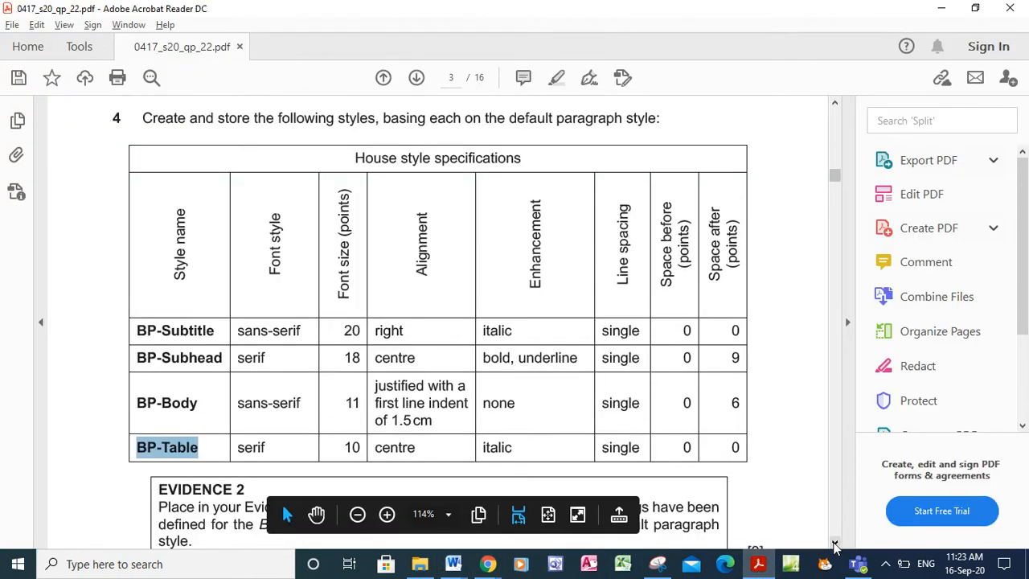
# Read EVIDENCE 2 and question 5 in the PDF, then return to BPGUIDE
pyautogui.click(835, 543)
pyautogui.click(835, 542)
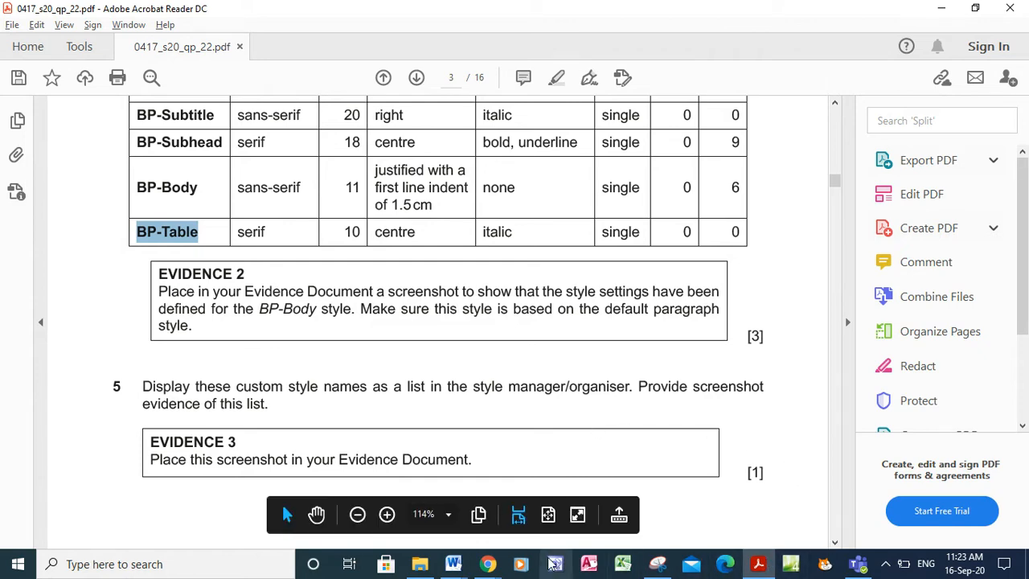
pyautogui.click(454, 570)
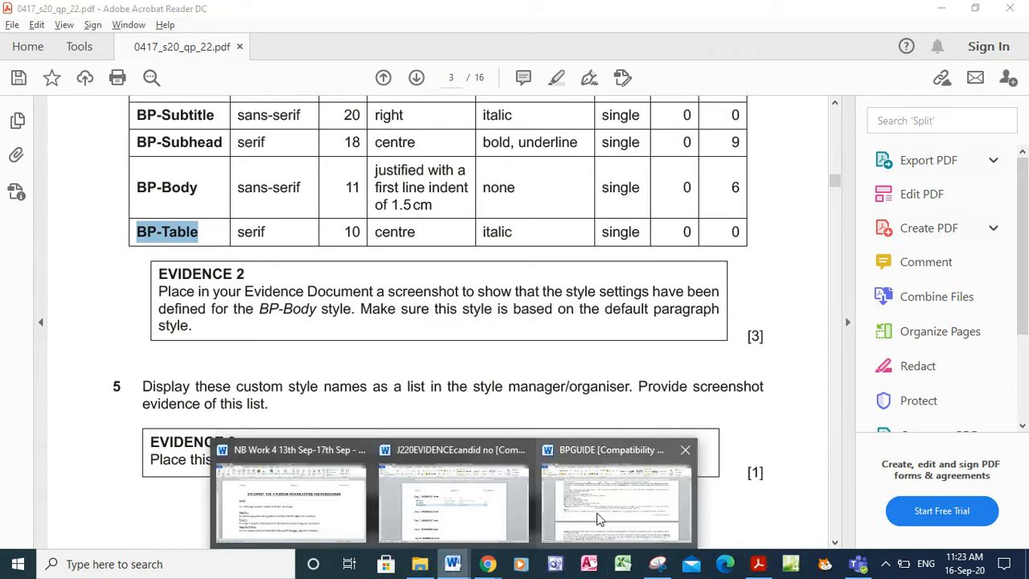
pyautogui.click(609, 522)
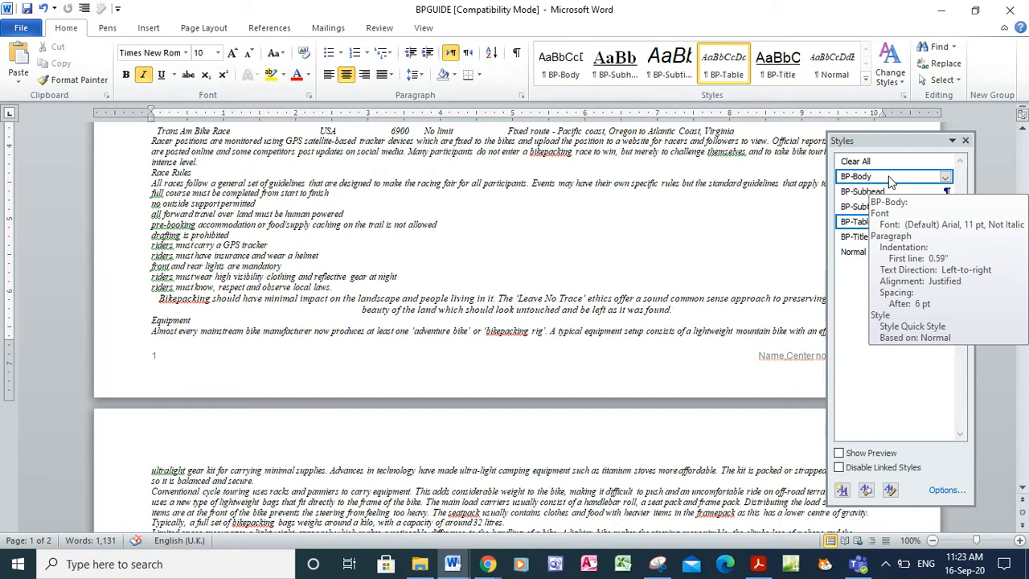
# Open BP-Body's style settings and copy a screen capture of them
pyautogui.click(946, 177)
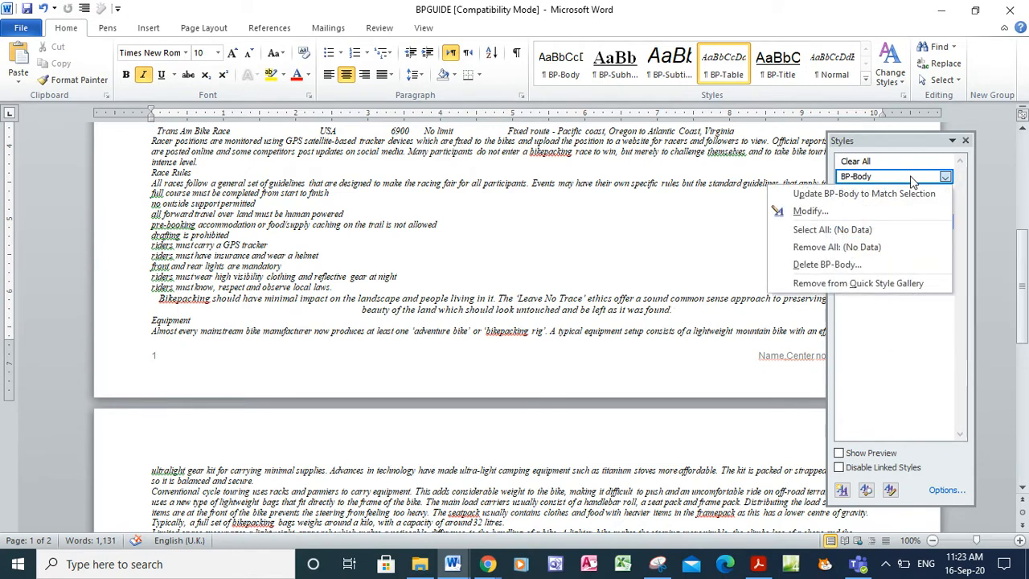
pyautogui.click(863, 210)
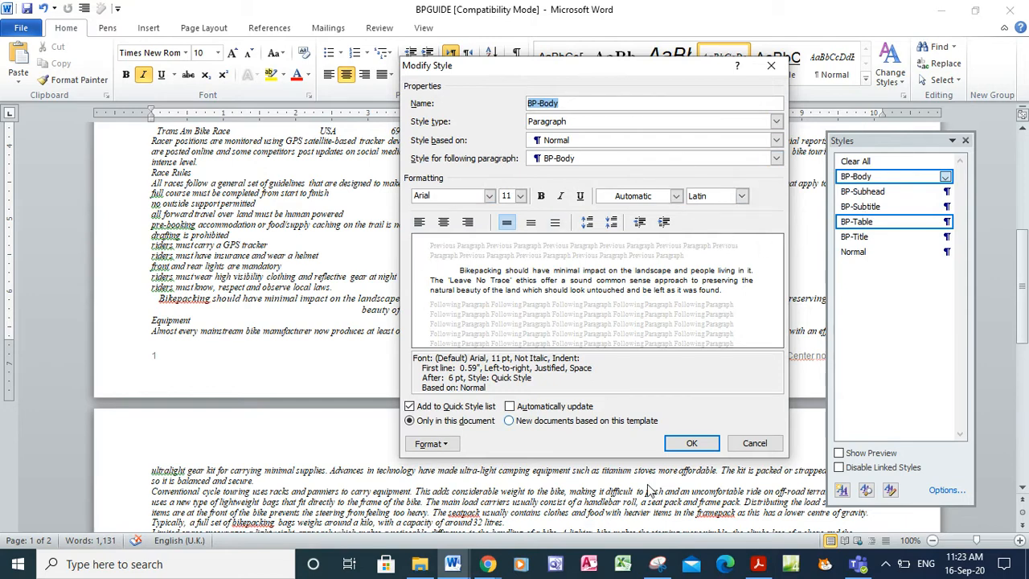
pyautogui.click(658, 563)
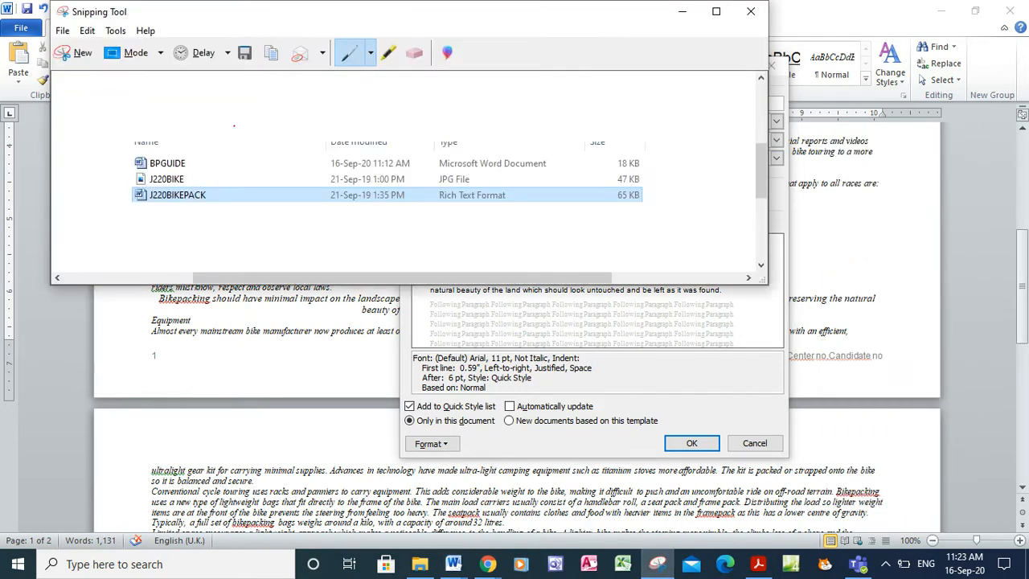
pyautogui.click(80, 53)
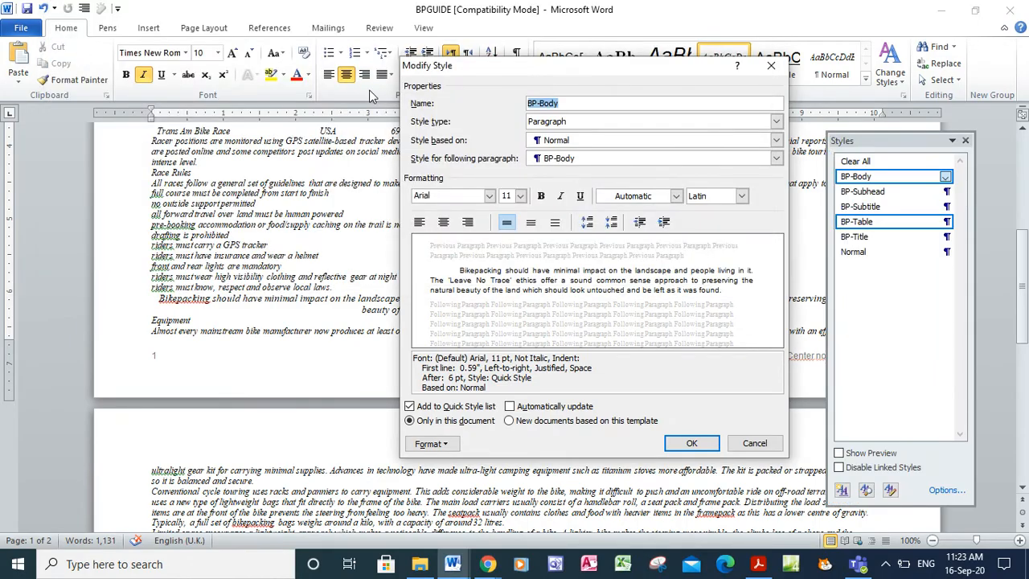
pyautogui.moveTo(394, 52); pyautogui.dragTo(796, 463)
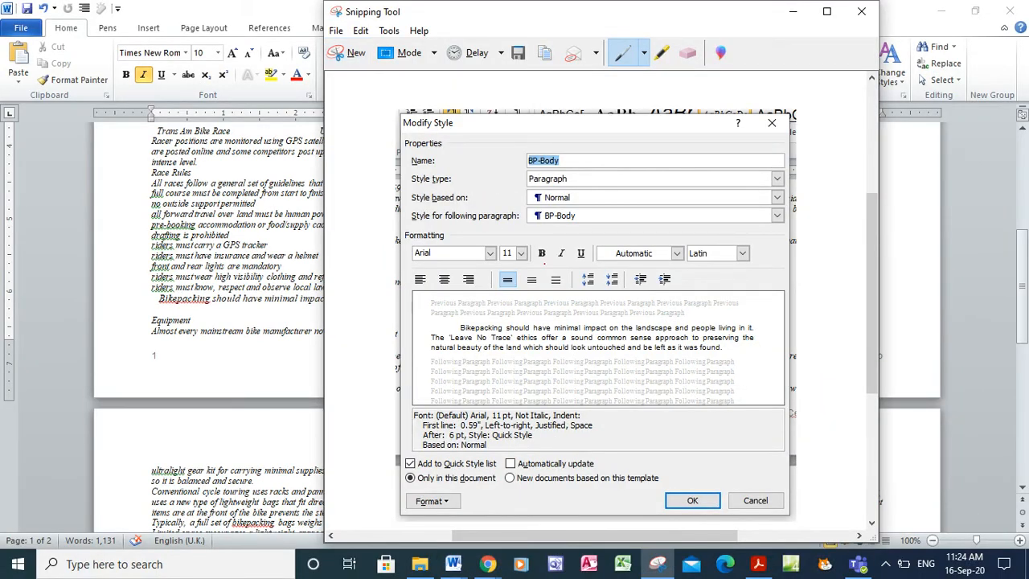
pyautogui.rightClick(546, 265)
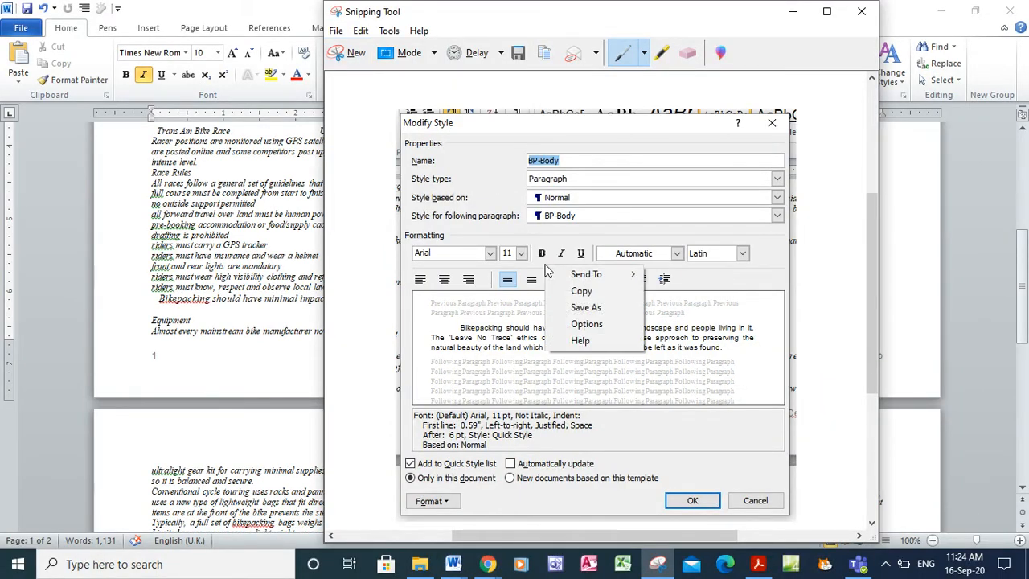
pyautogui.click(581, 291)
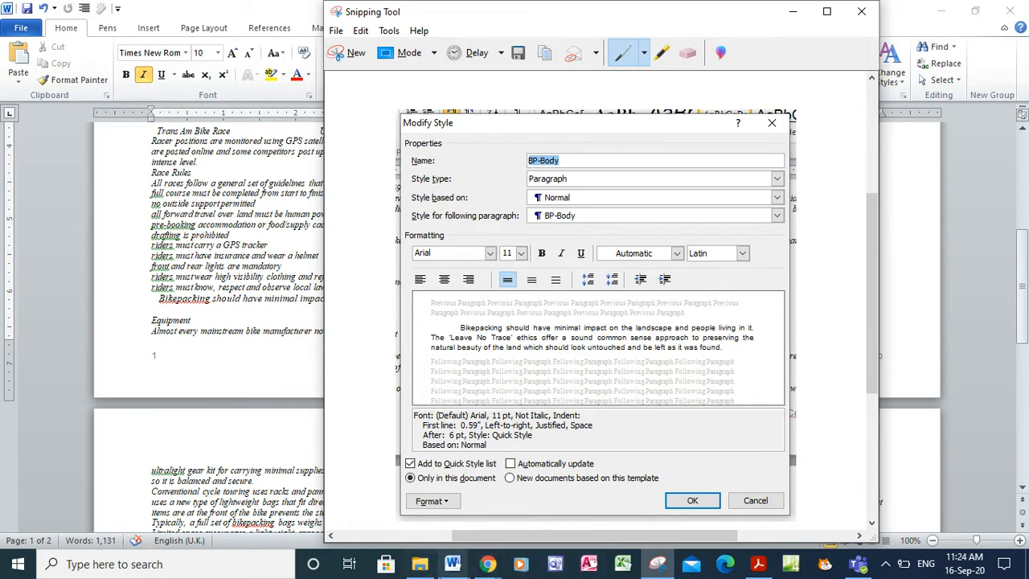
# Return to the guide's Modify Style dialog and save the BP-Body changes
pyautogui.click(453, 564)
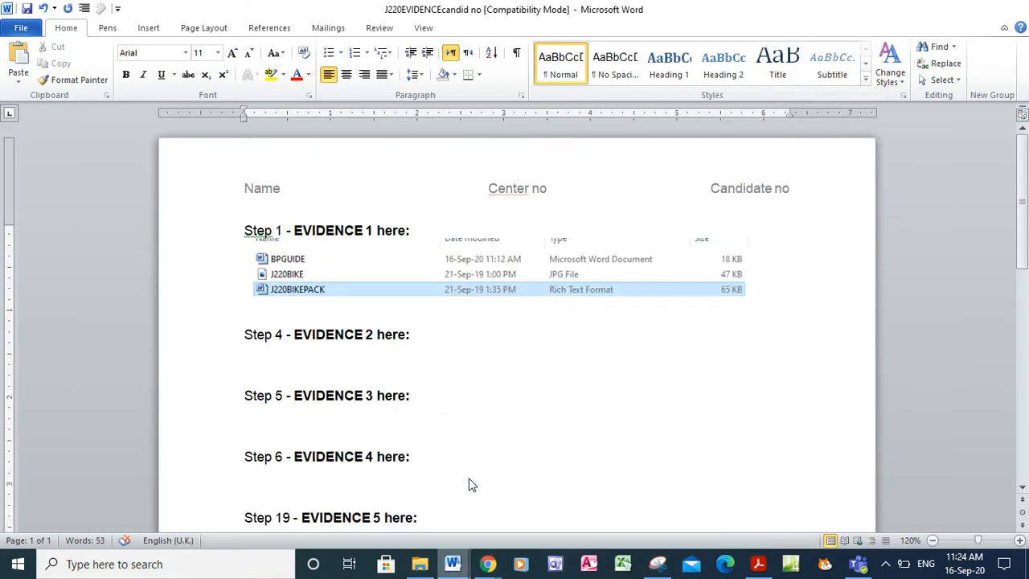
pyautogui.click(459, 289)
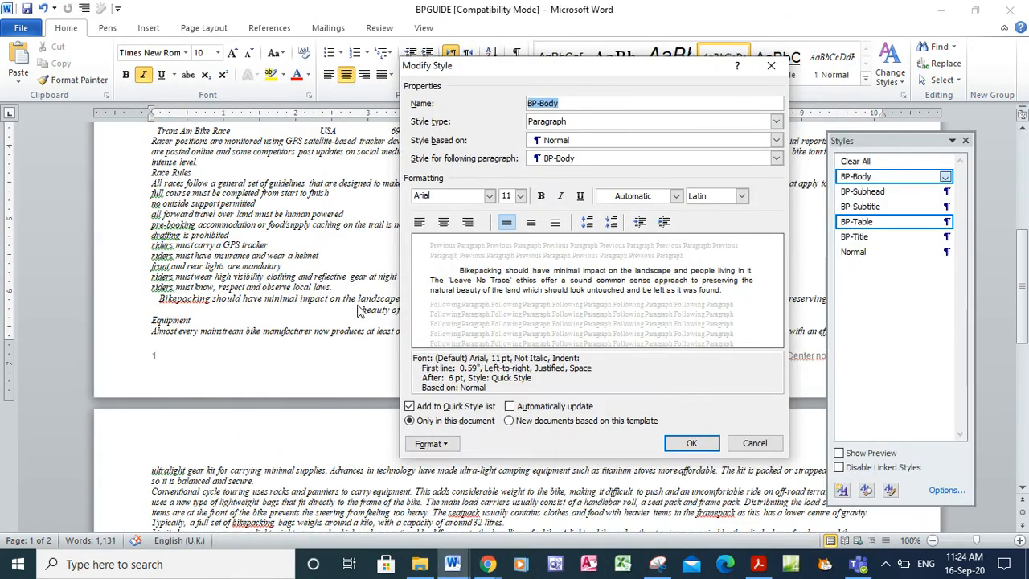
pyautogui.click(452, 564)
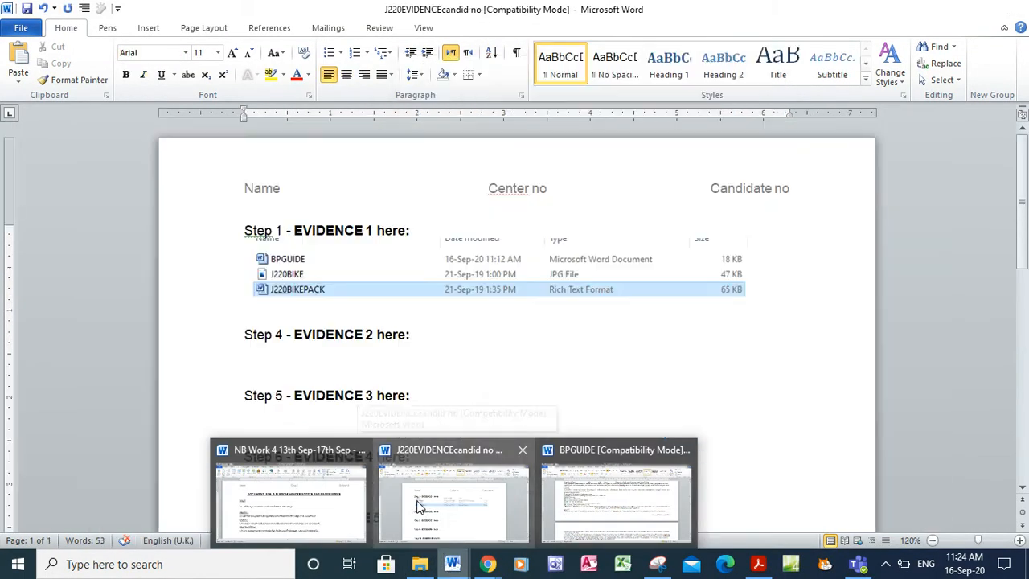
pyautogui.click(615, 497)
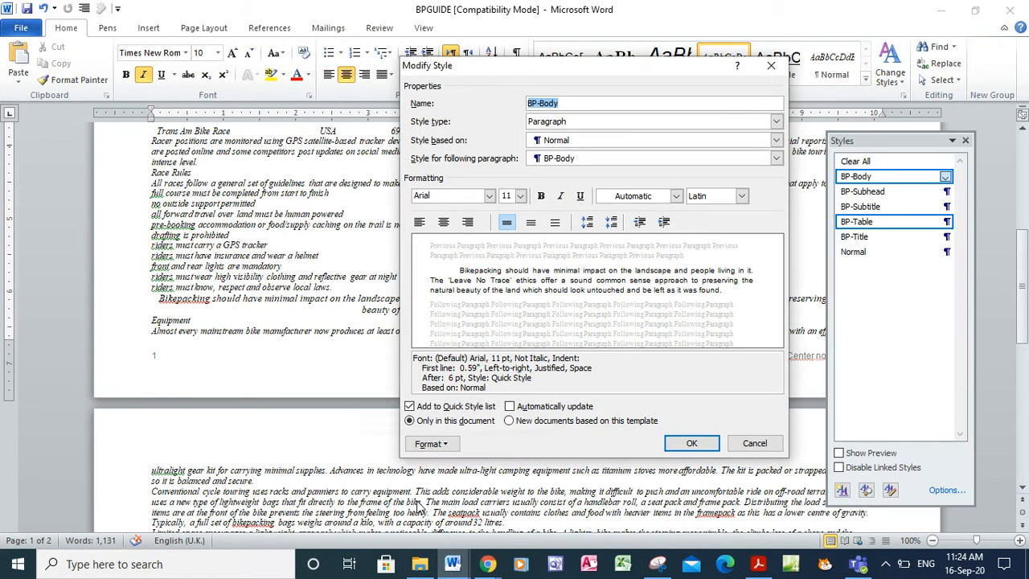
pyautogui.click(692, 444)
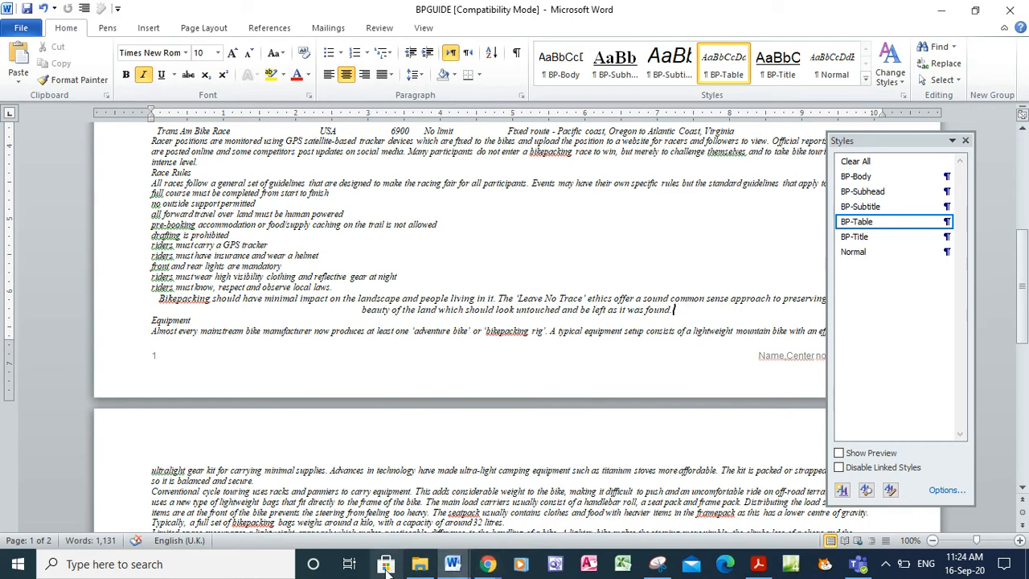
# Place the BP-Body settings screenshot below Step 4 in the evidence document
pyautogui.click(452, 563)
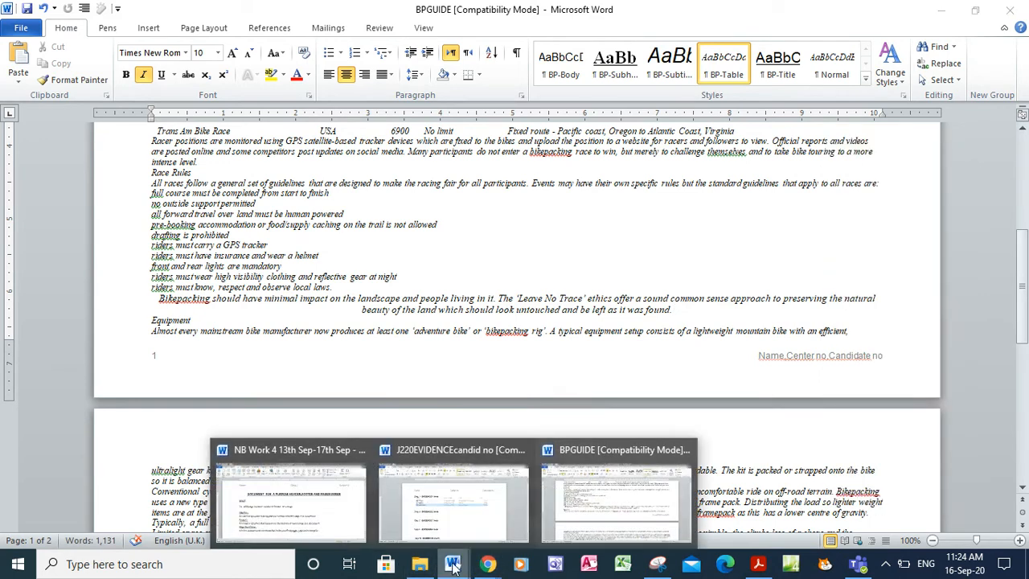
pyautogui.click(473, 466)
pyautogui.click(340, 354)
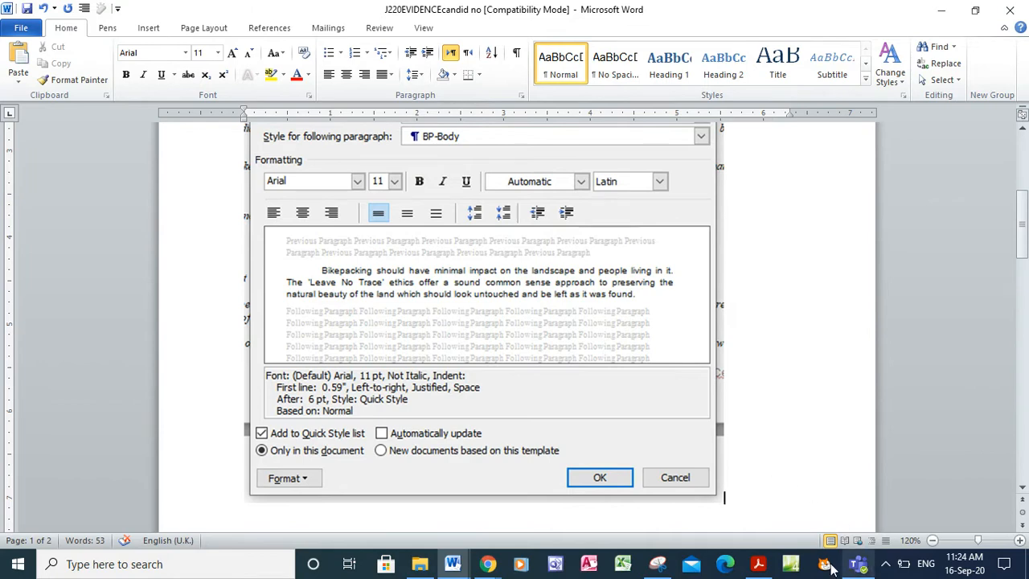
pyautogui.click(757, 564)
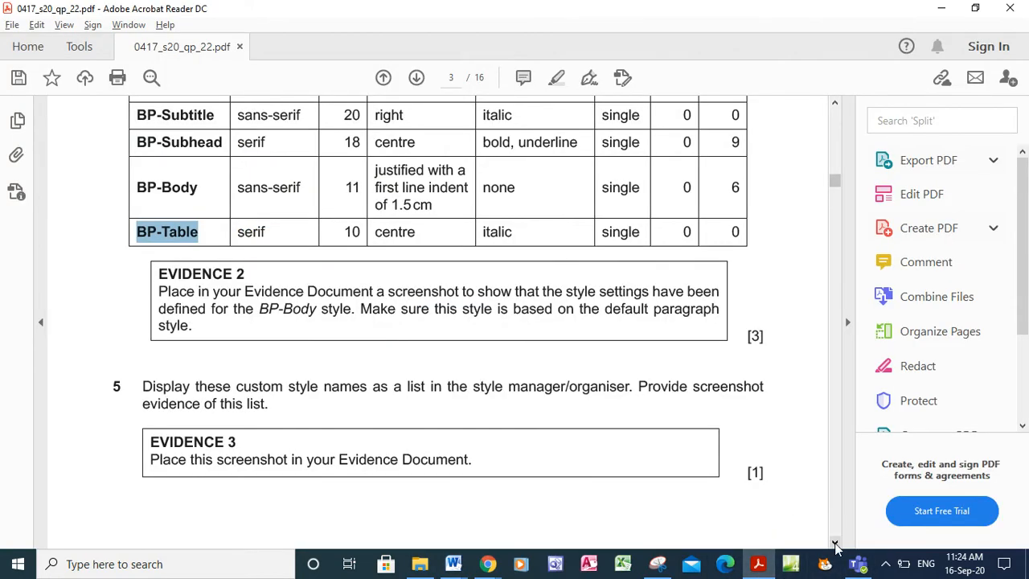
# Scroll the exam paper to question 5 on listing the custom style names
pyautogui.click(835, 545)
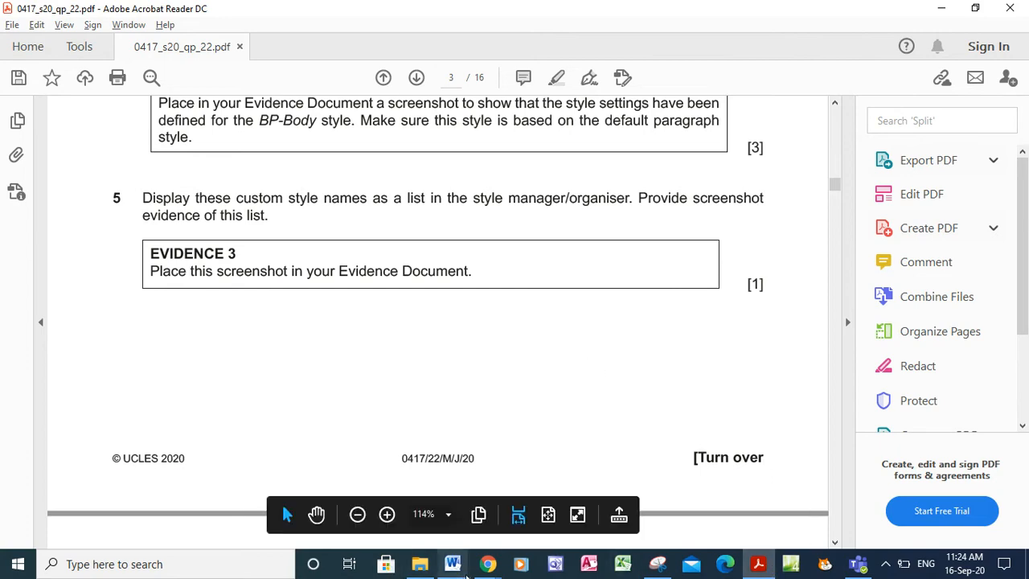
# Snip and copy the guide's styles list showing the five BP styles and Normal
pyautogui.moveTo(465, 566)
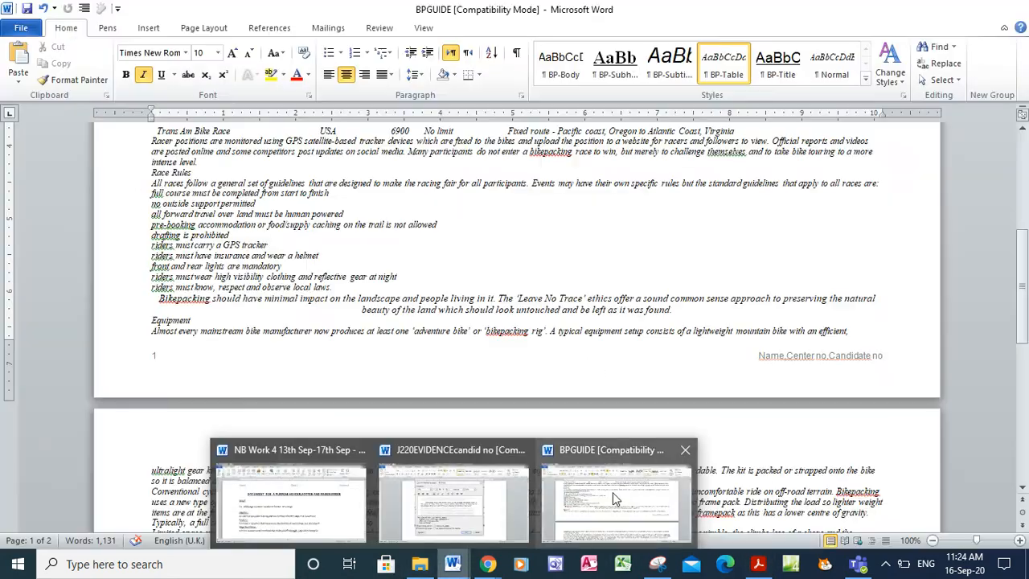
pyautogui.click(613, 492)
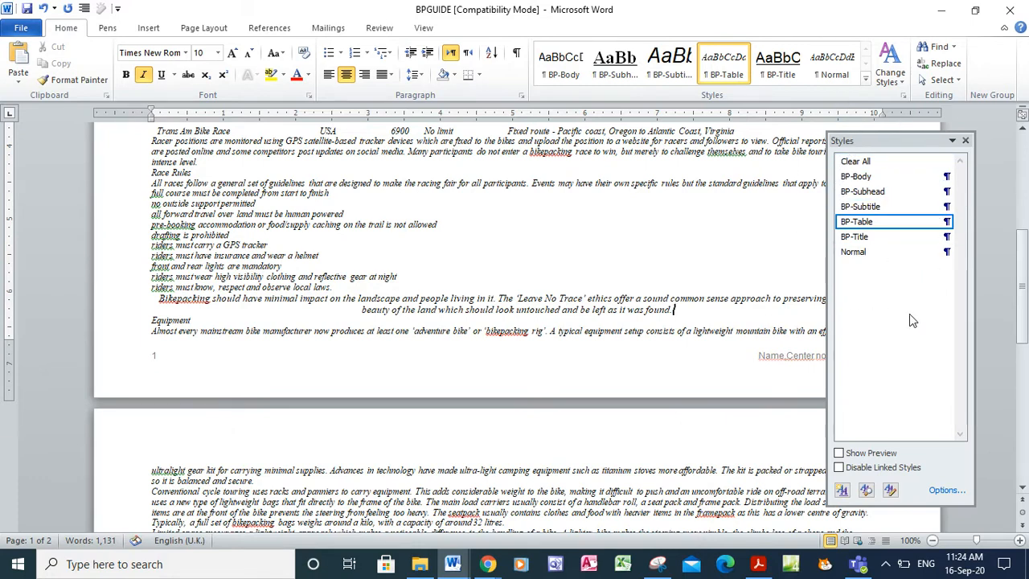
pyautogui.moveTo(758, 567)
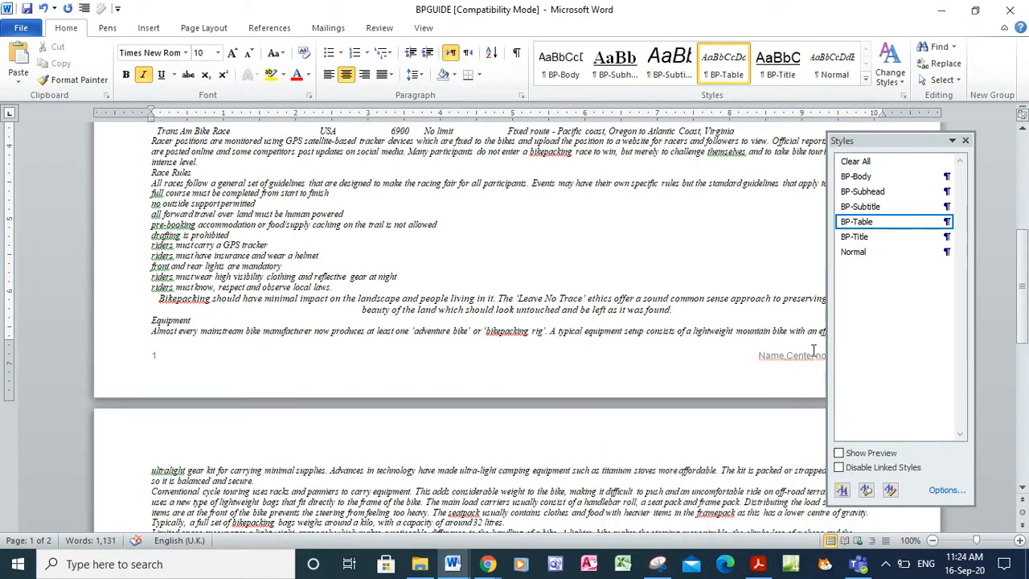
pyautogui.click(659, 565)
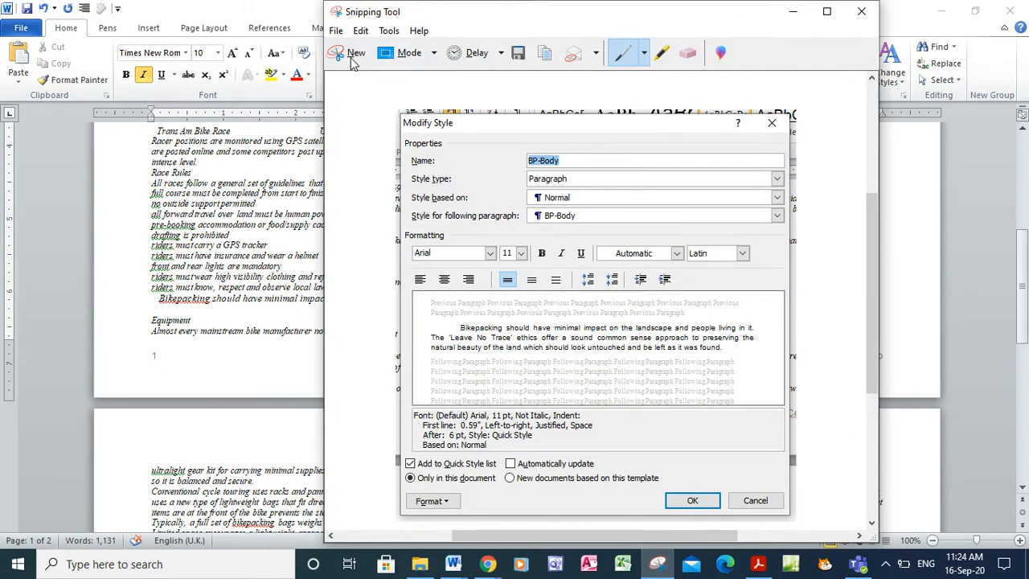
pyautogui.click(351, 58)
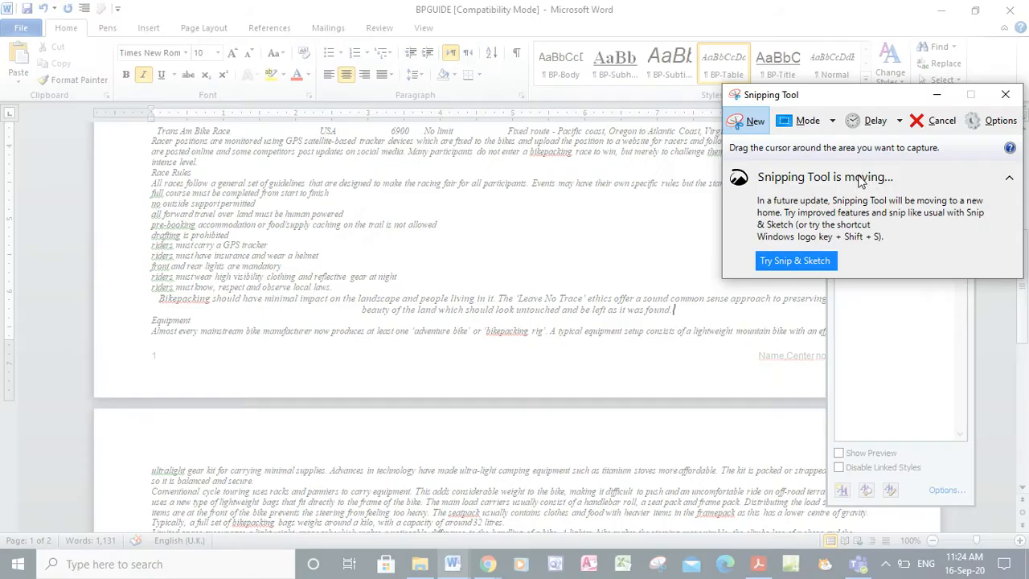
pyautogui.moveTo(872, 110); pyautogui.dragTo(407, 277)
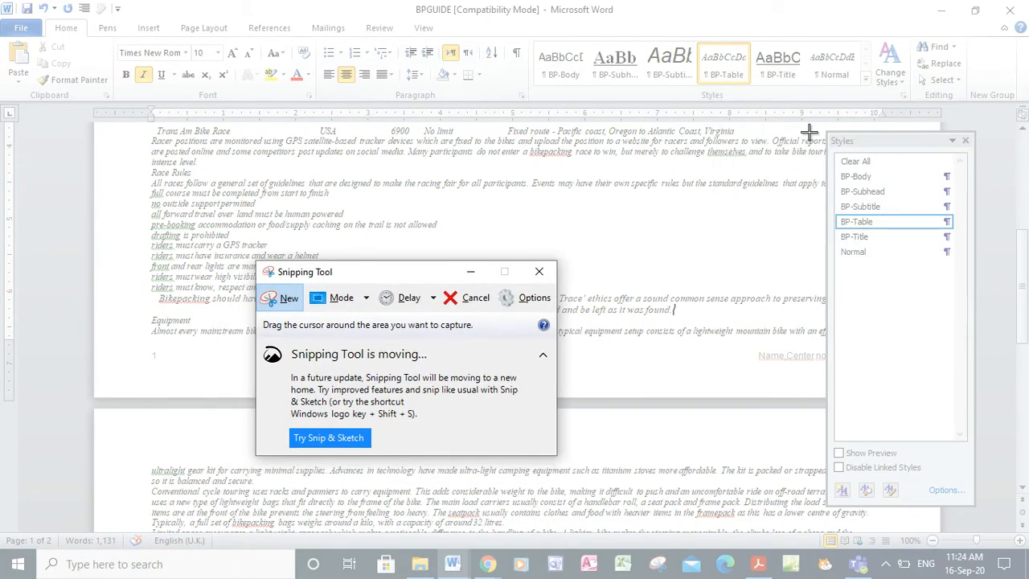
pyautogui.moveTo(809, 129); pyautogui.dragTo(984, 566)
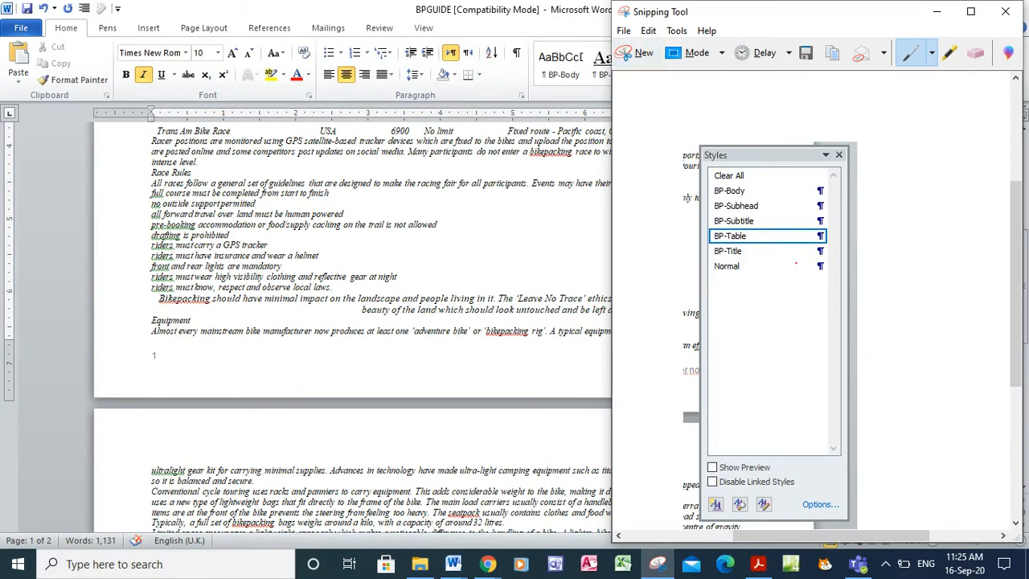
pyautogui.rightClick(790, 271)
pyautogui.click(814, 302)
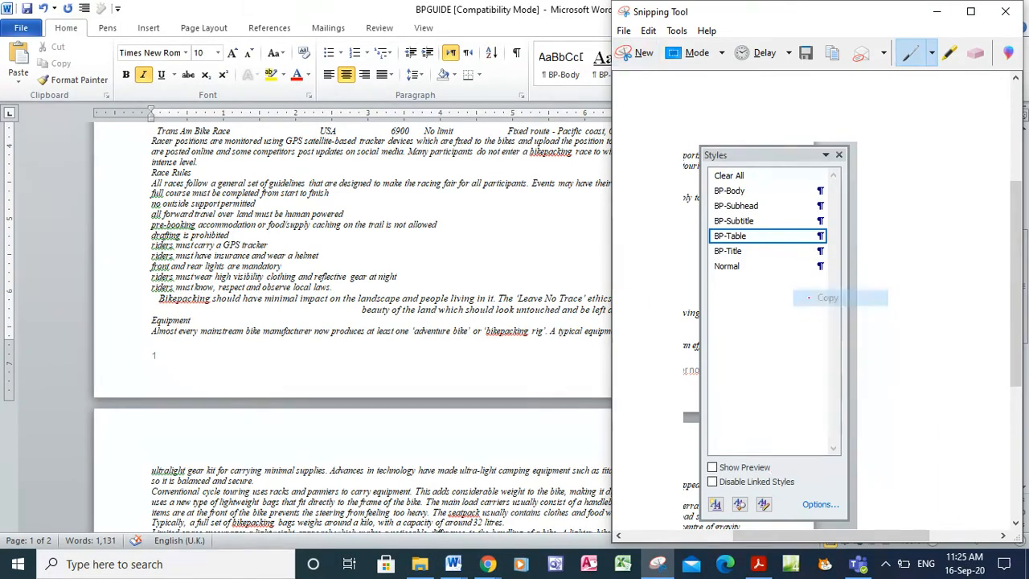
pyautogui.click(455, 567)
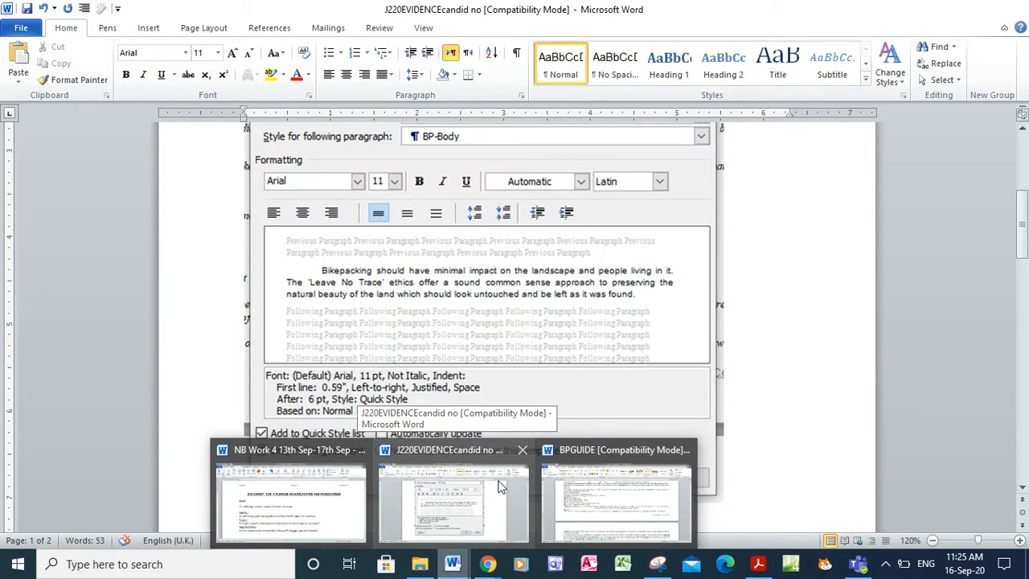
# Paste the styles-list screenshot below Step 5 - EVIDENCE 3 in the evidence document
pyautogui.click(498, 486)
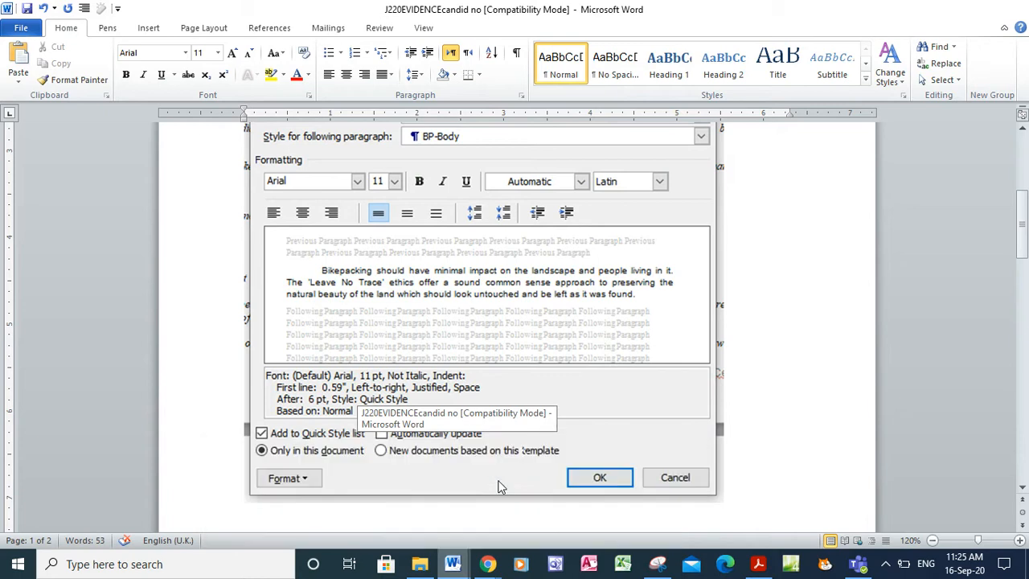
pyautogui.scroll(-5, 1022, 492)
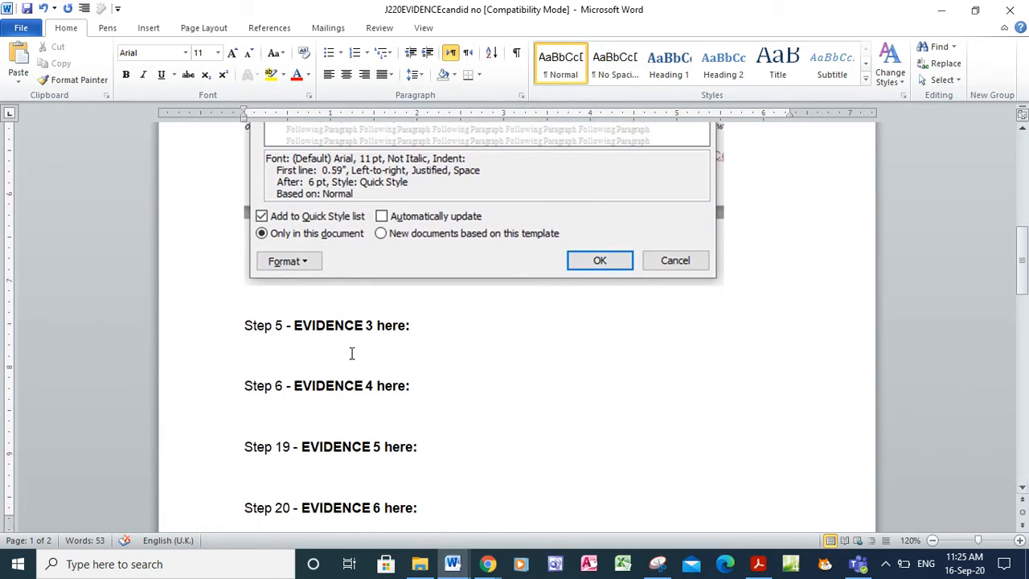
pyautogui.click(296, 347)
pyautogui.hotkey('ctrl', 'v')
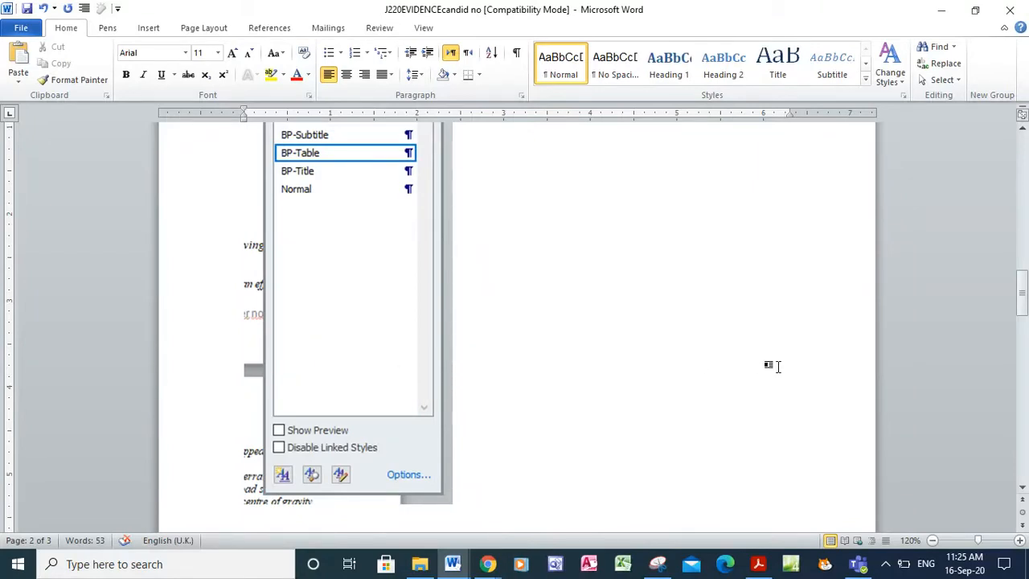
pyautogui.click(760, 566)
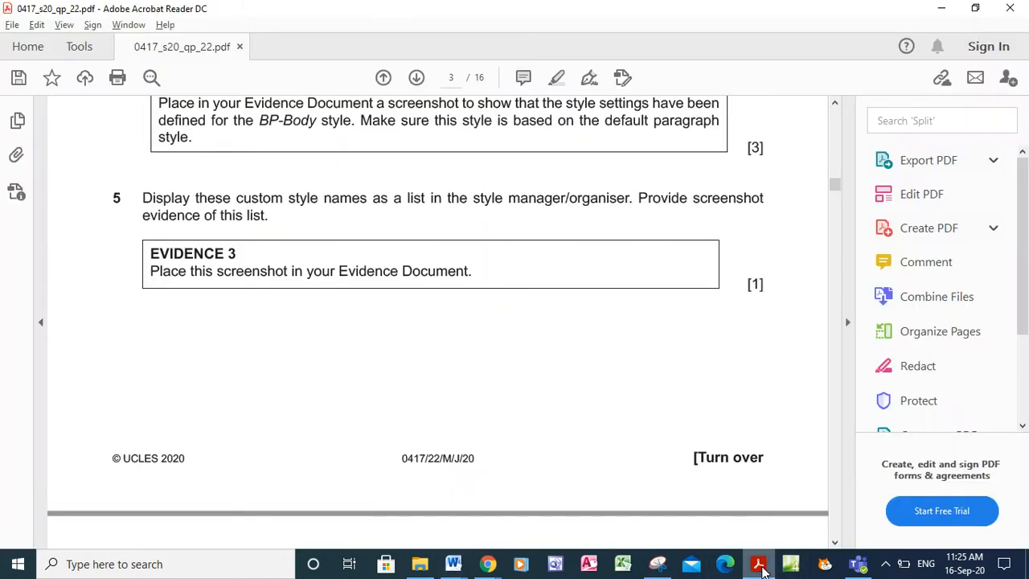
# Read question 6's BP-Title requirements on page 4, then return to BPGUIDE
pyautogui.click(835, 543)
pyautogui.click(836, 546)
pyautogui.click(837, 546)
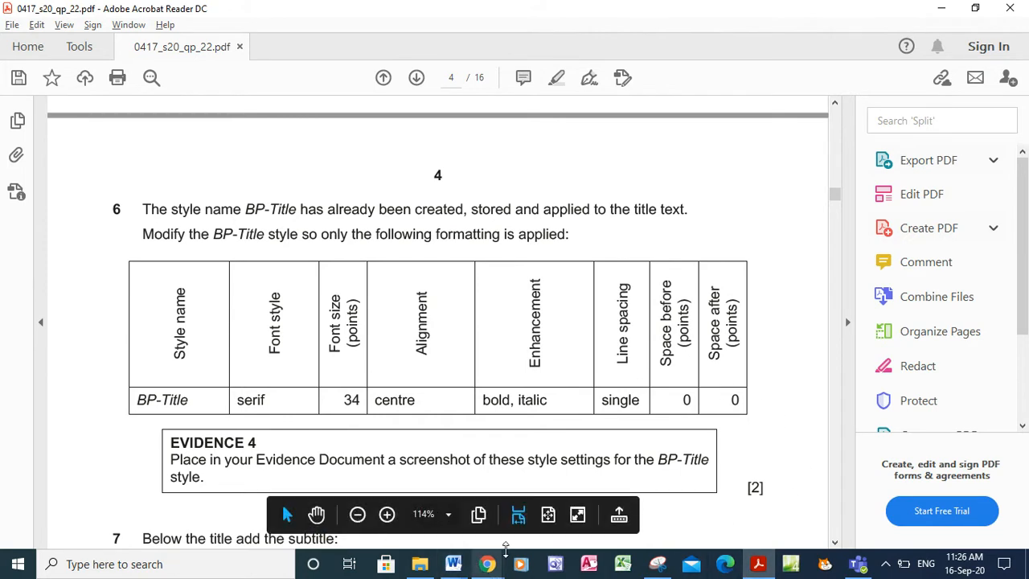
pyautogui.click(453, 563)
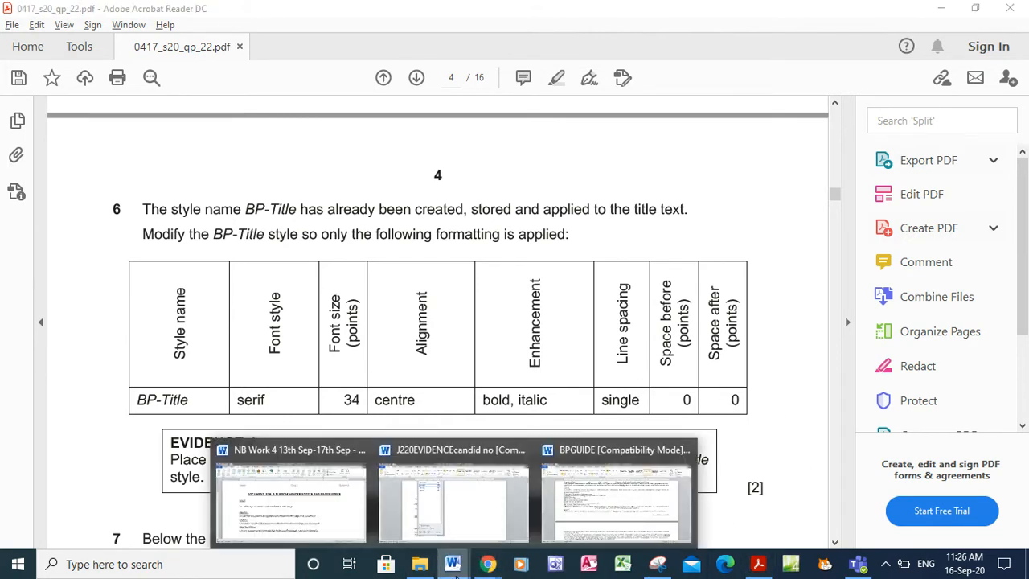
pyautogui.click(663, 490)
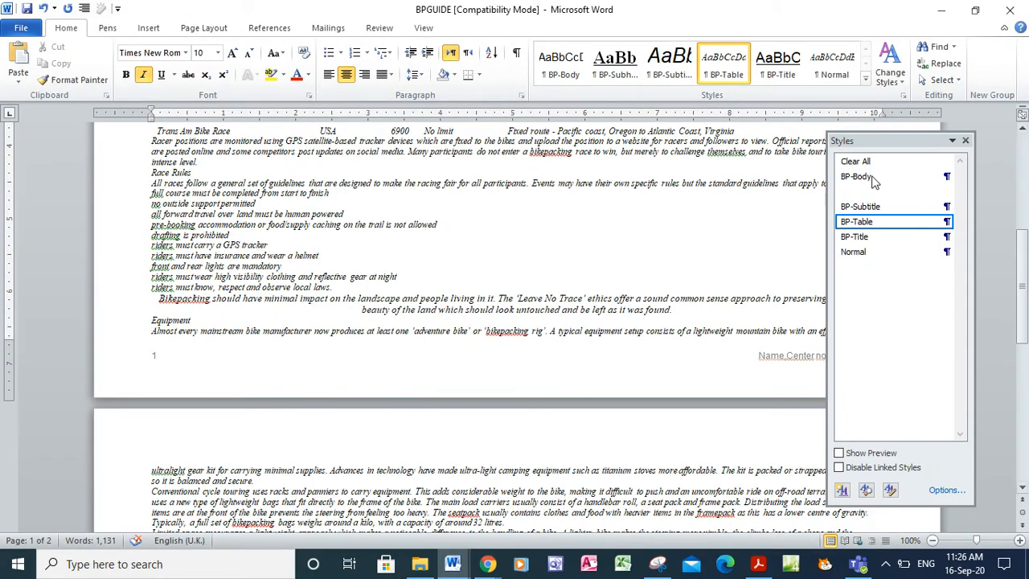
# Open the Modify Style settings for the BP-Title style after checking its requirements
pyautogui.click(856, 238)
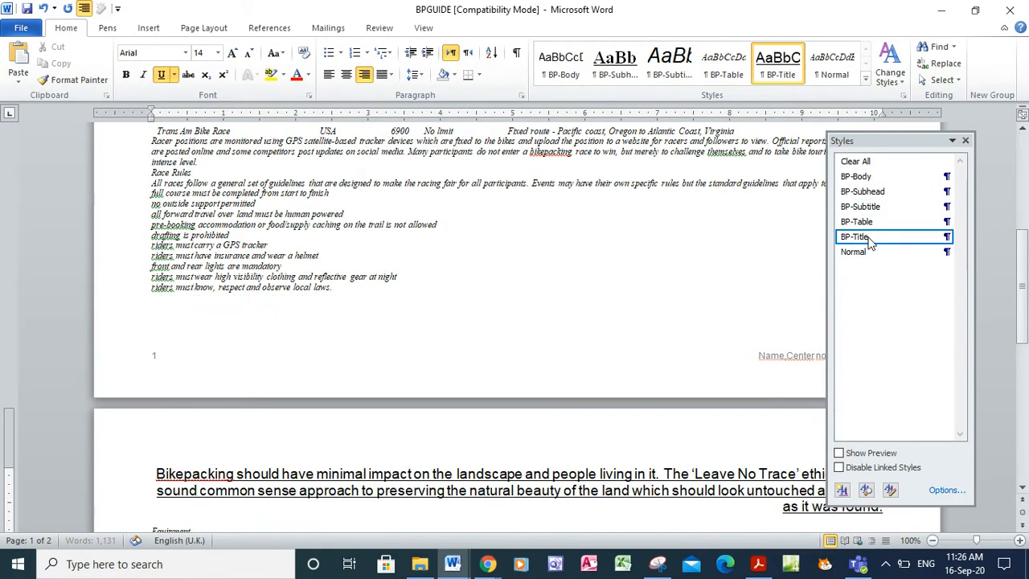
pyautogui.rightClick(870, 241)
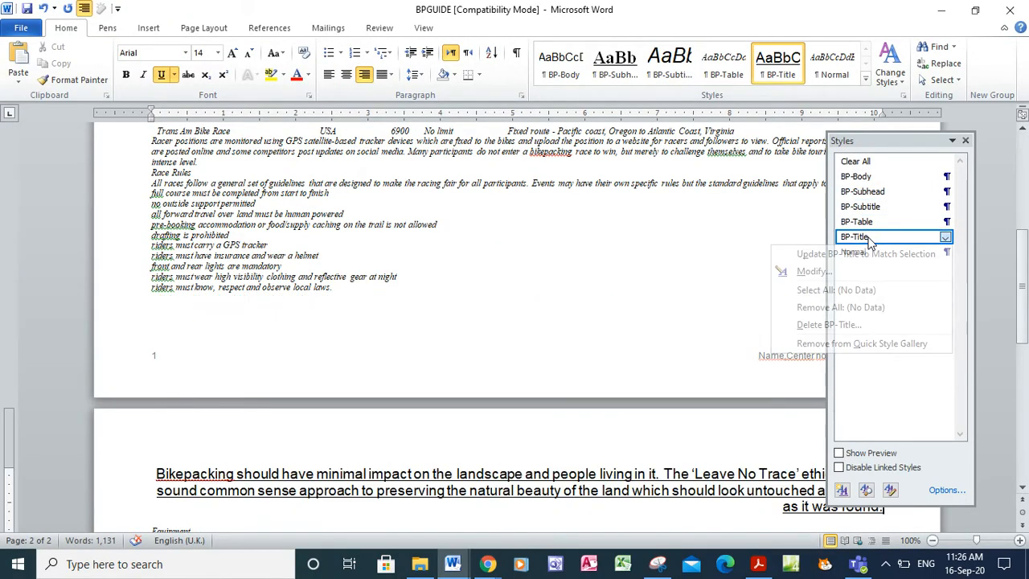
pyautogui.click(812, 271)
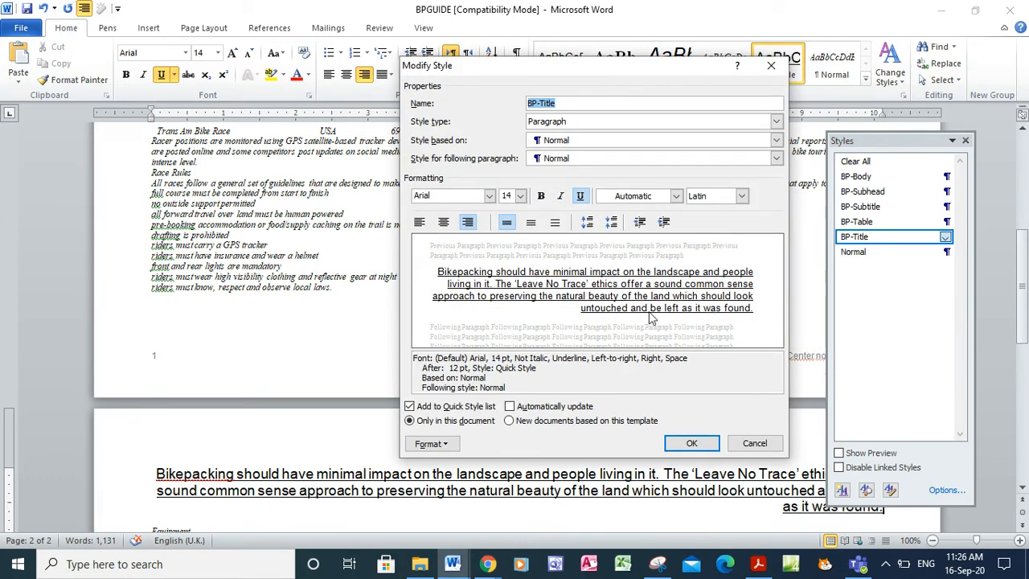
pyautogui.hotkey('alt', 'Tab')
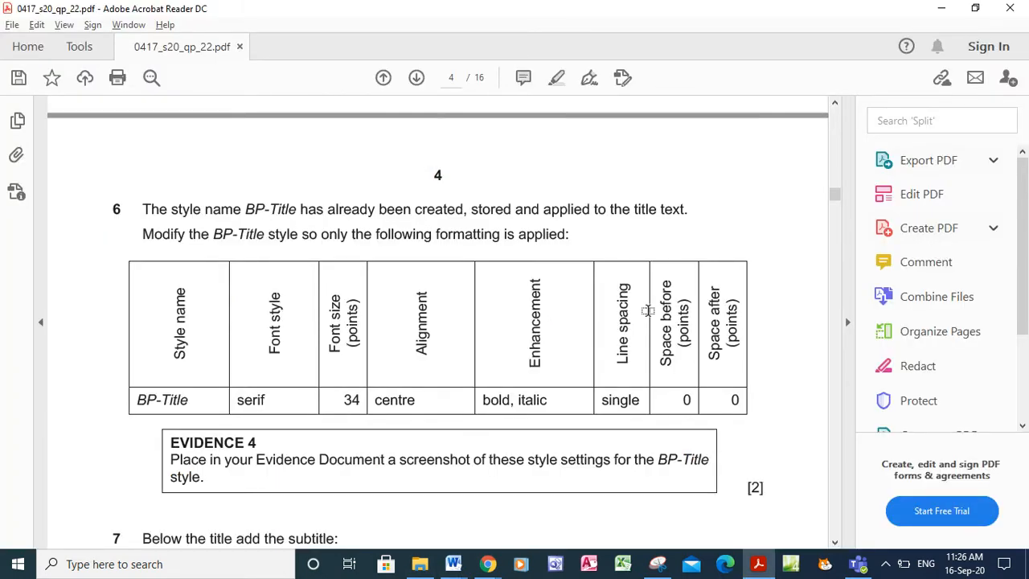
pyautogui.hotkey('alt', 'Tab')
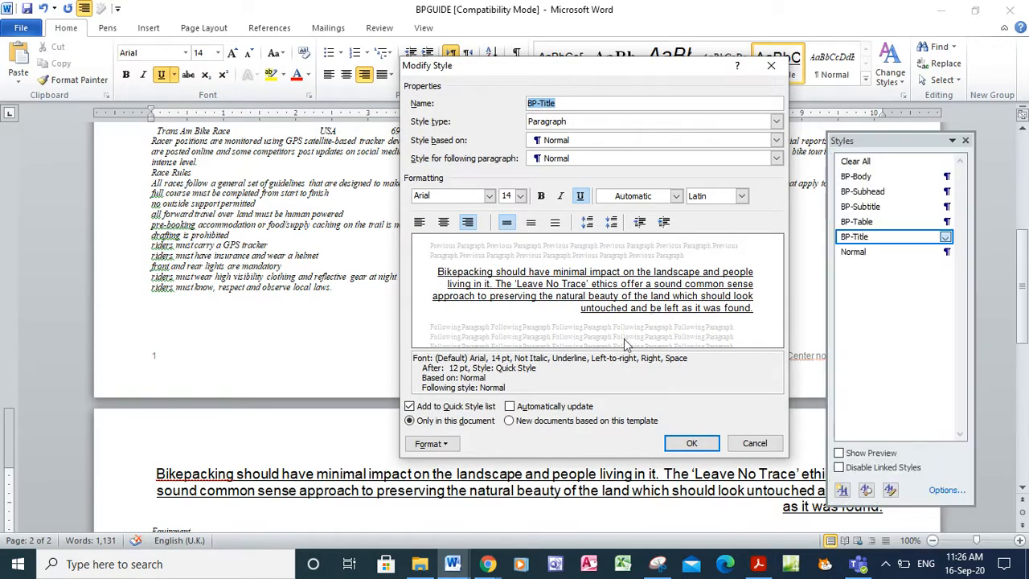
# Set the BP-Title font to Times New Roman at 34 pt
pyautogui.click(489, 196)
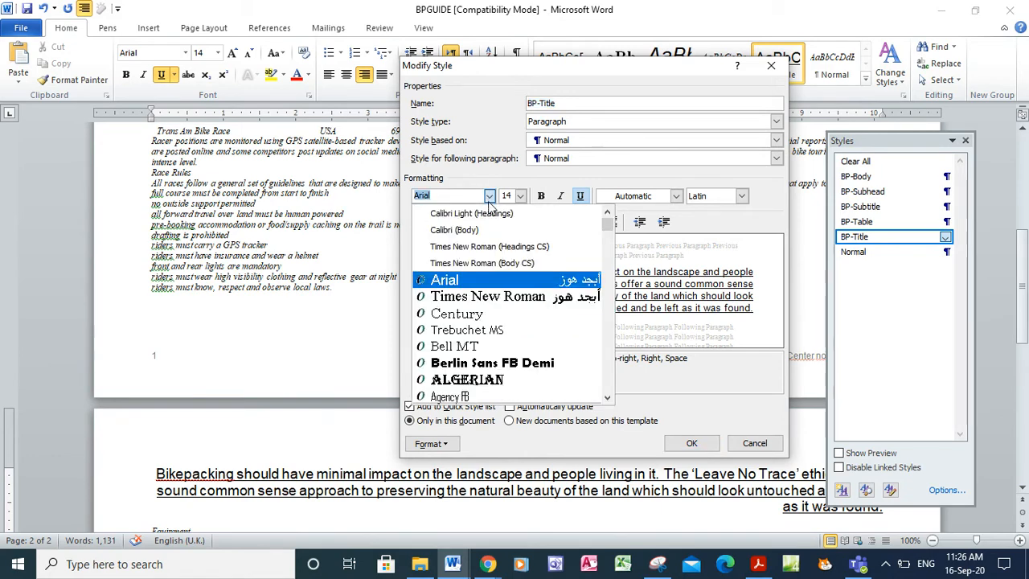
pyautogui.click(484, 296)
pyautogui.hotkey('alt', 'Tab')
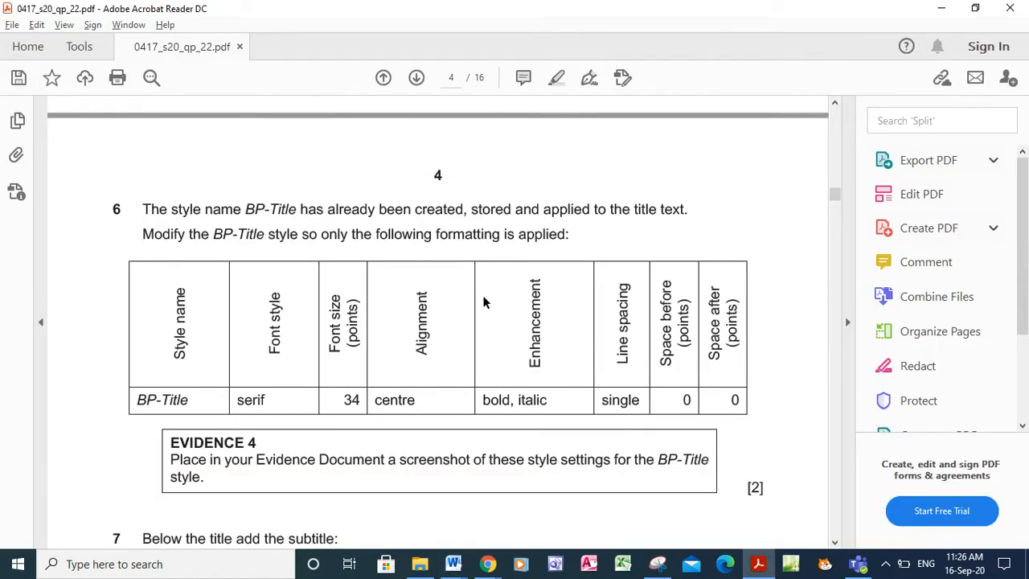
pyautogui.hotkey('alt', 'Tab')
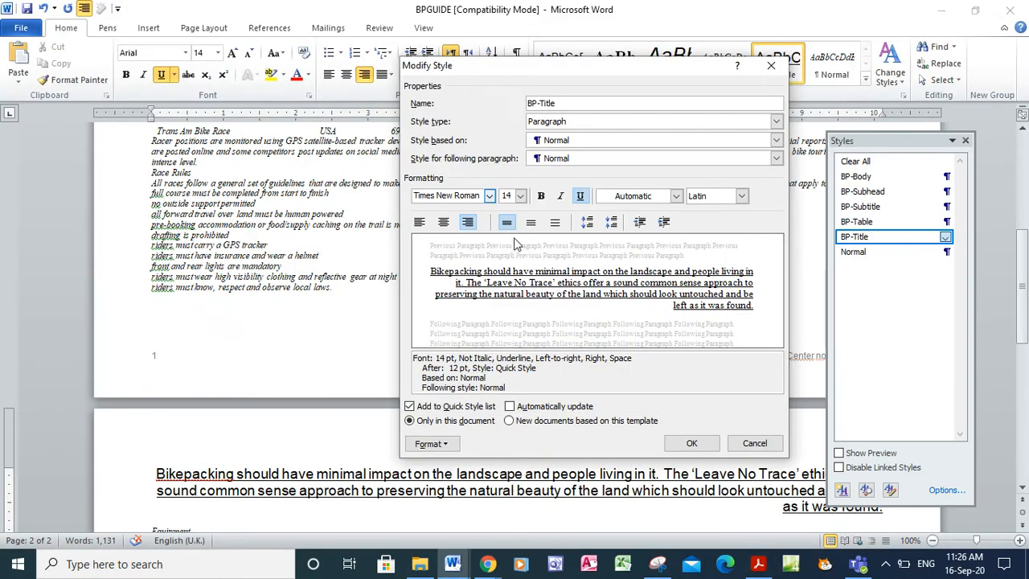
pyautogui.click(510, 193)
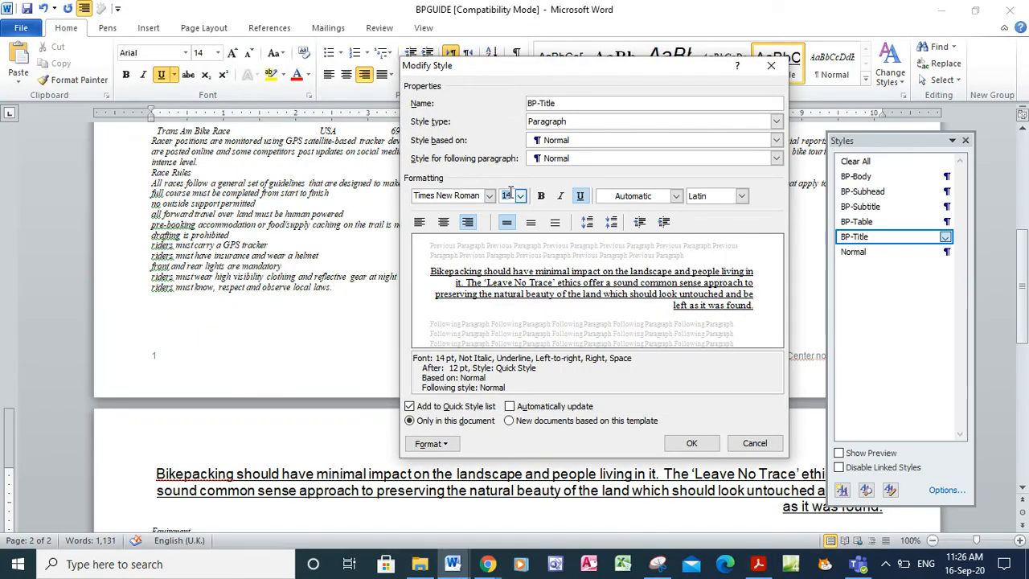
pyautogui.write('34')
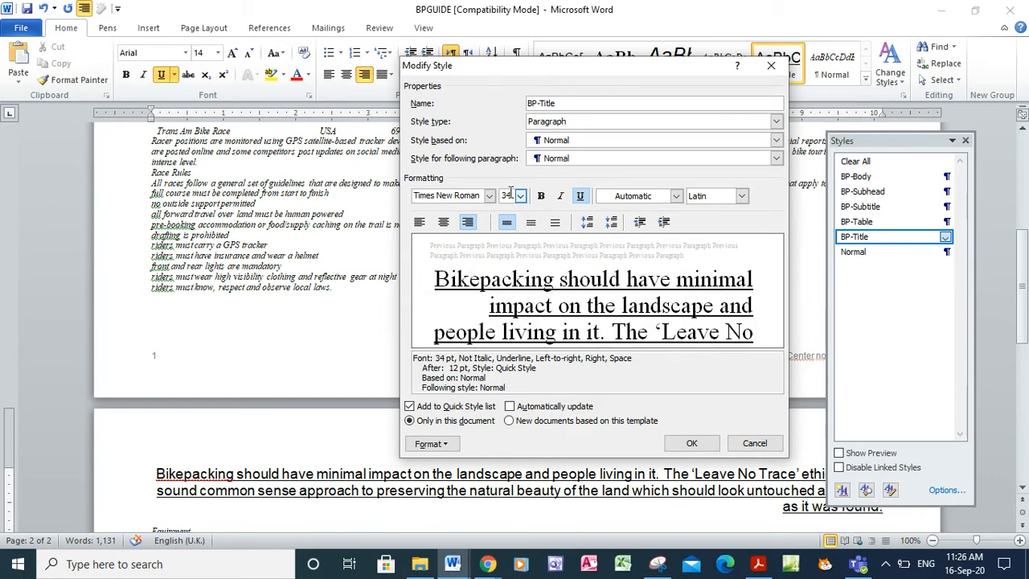
pyautogui.hotkey('alt', 'Tab')
pyautogui.hotkey('alt', 'Tab')
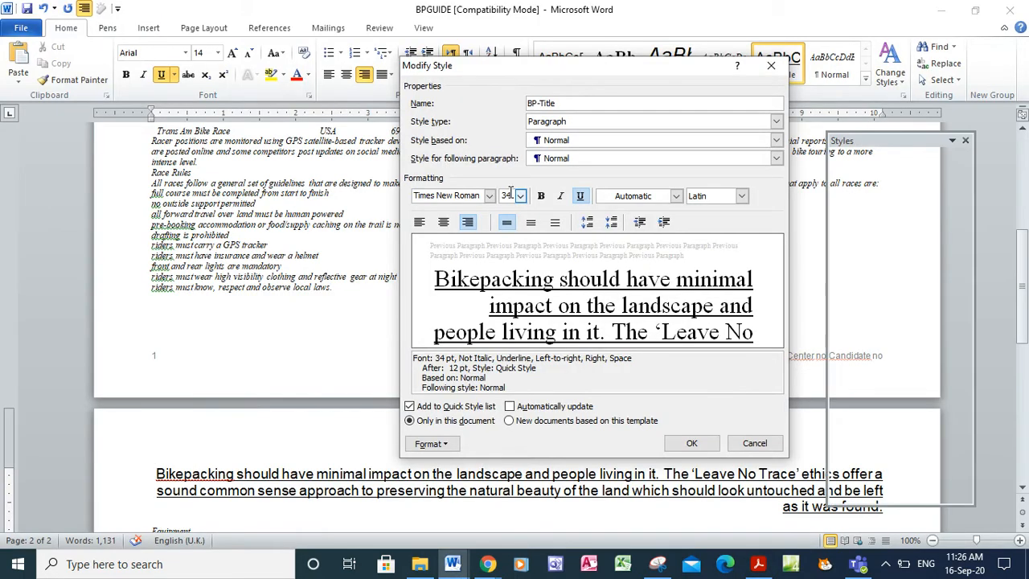
# Make BP-Title centred, bold and italic, with underline turned off
pyautogui.click(444, 222)
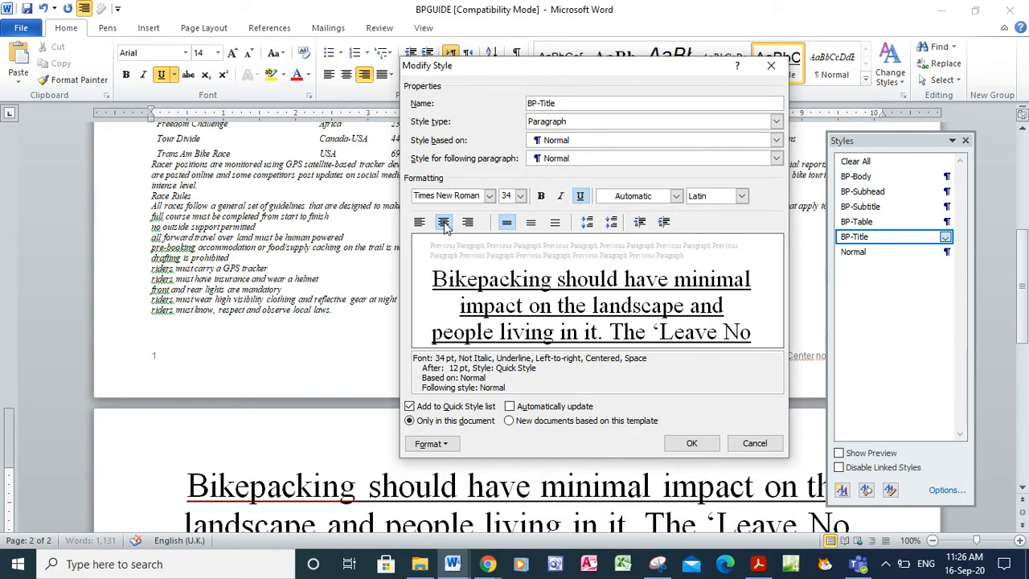
pyautogui.hotkey('alt', 'Tab')
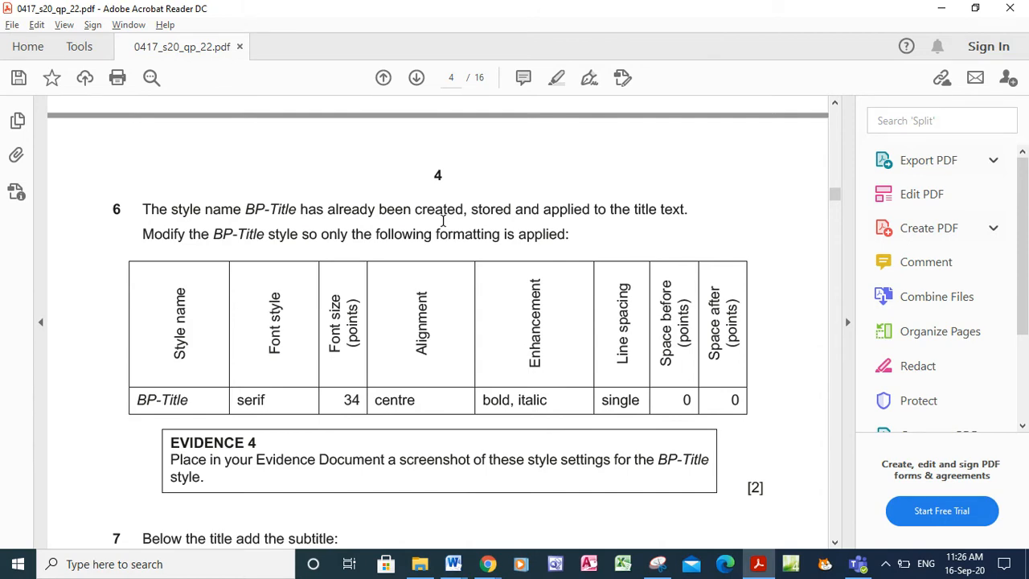
pyautogui.hotkey('alt', 'Tab')
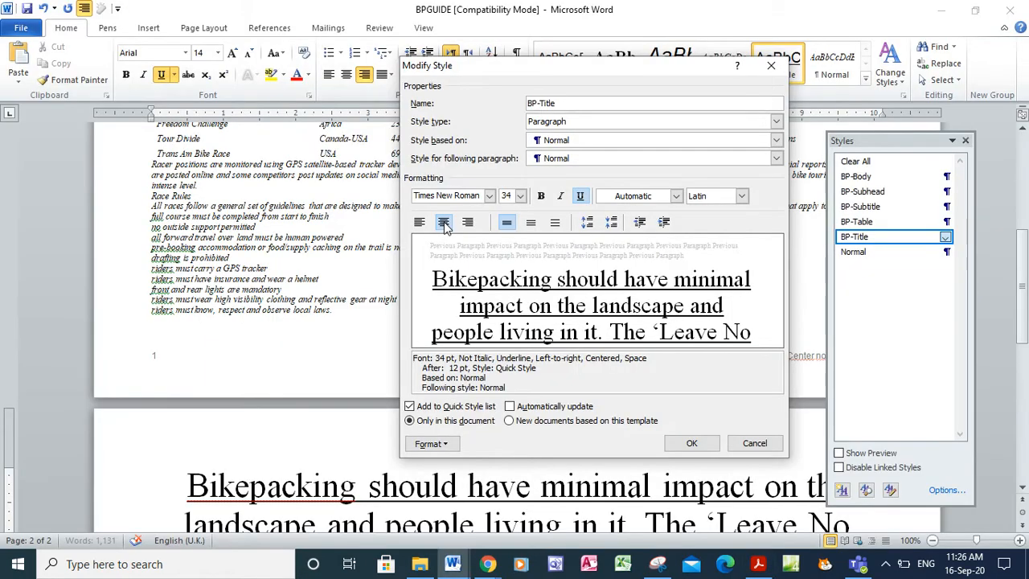
pyautogui.click(543, 197)
pyautogui.click(560, 197)
pyautogui.click(580, 198)
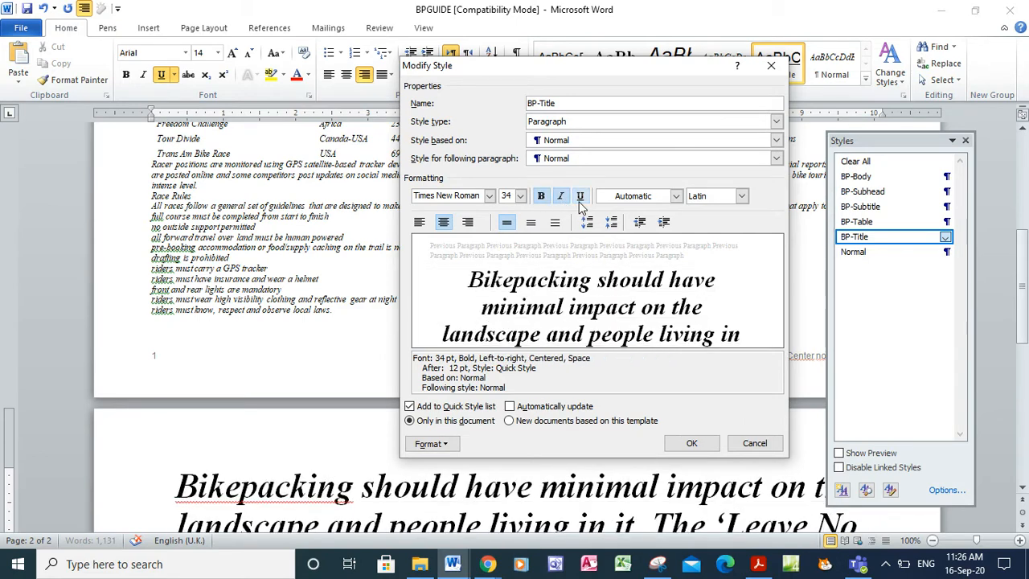
pyautogui.hotkey('alt', 'Tab')
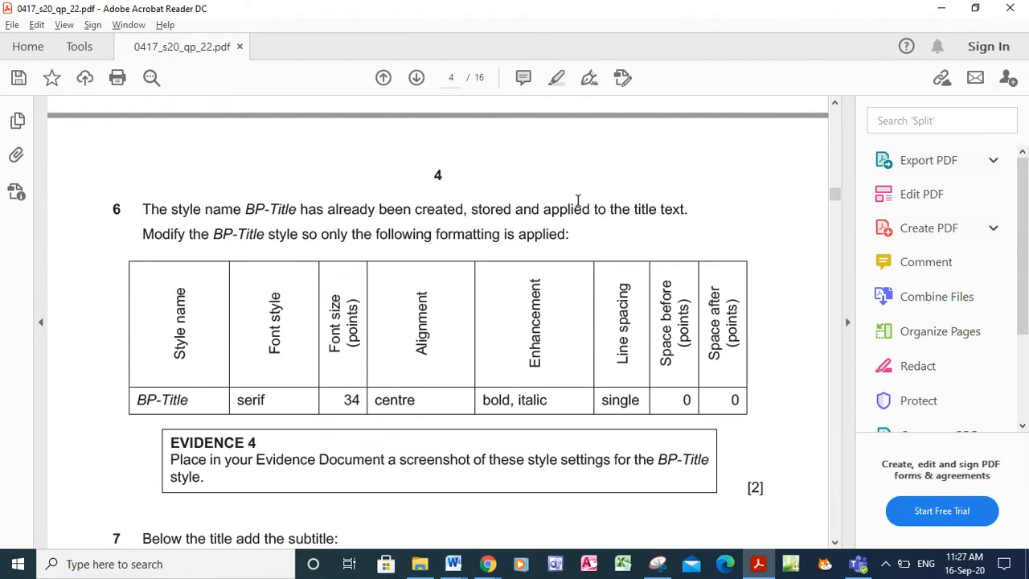
pyautogui.hotkey('alt', 'Tab')
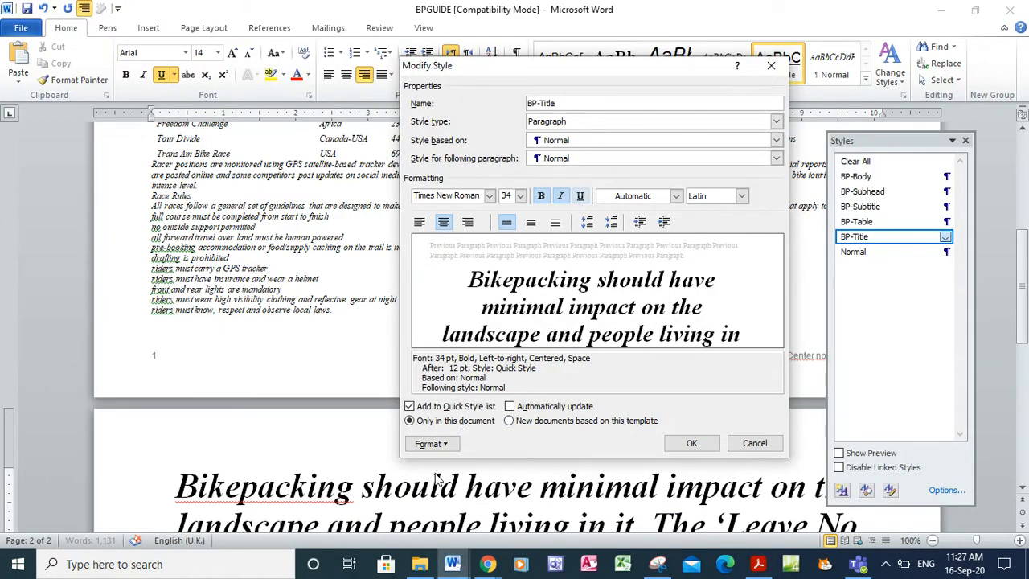
pyautogui.click(424, 444)
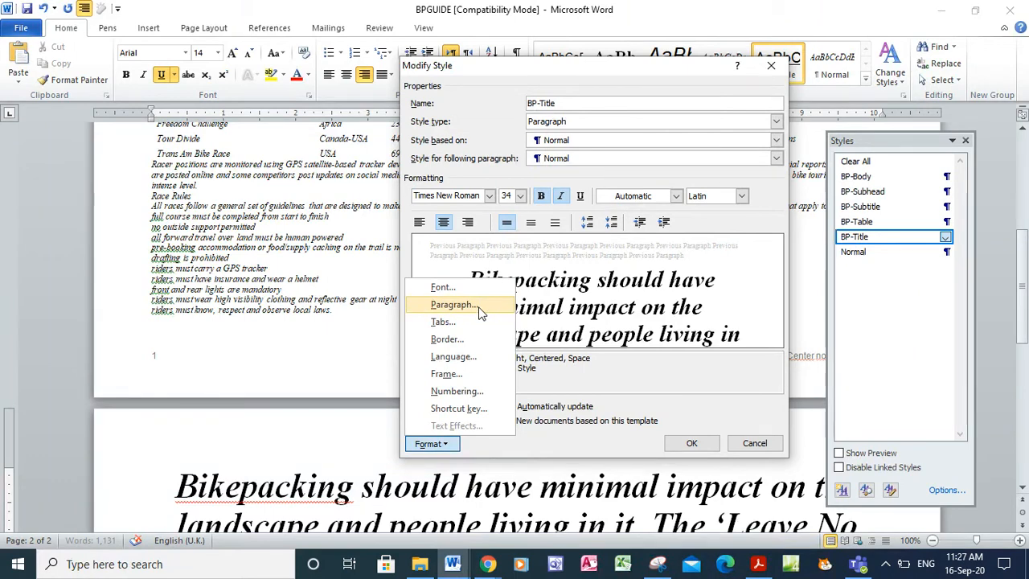
# Give BP-Title 0 pt spacing after and save the style changes
pyautogui.click(478, 311)
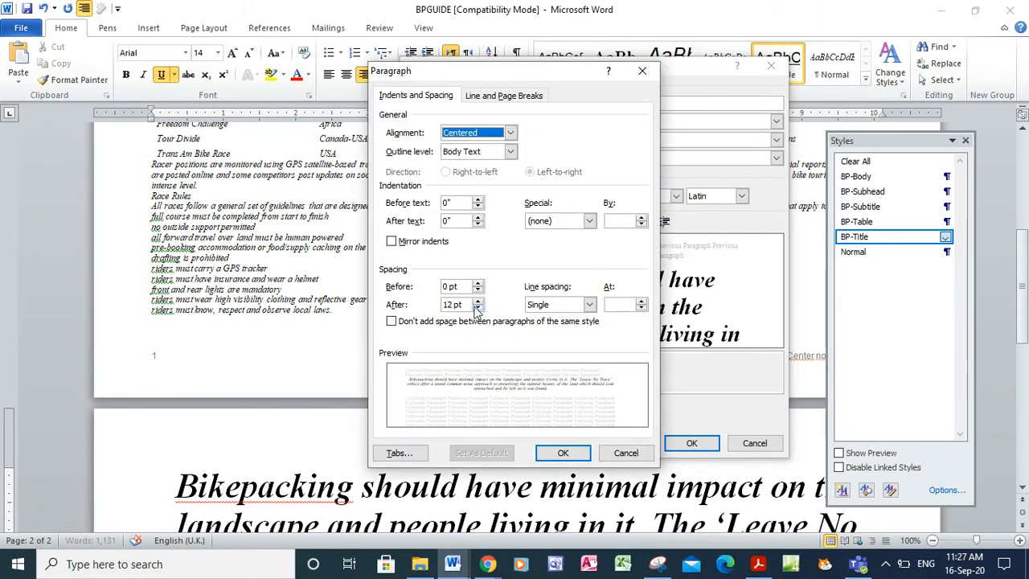
pyautogui.click(454, 304)
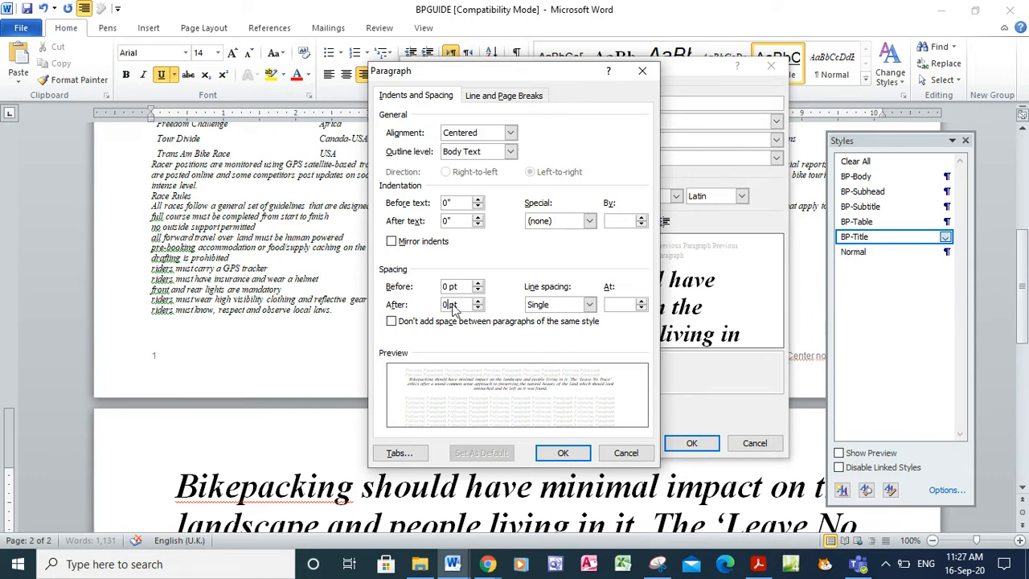
pyautogui.click(561, 454)
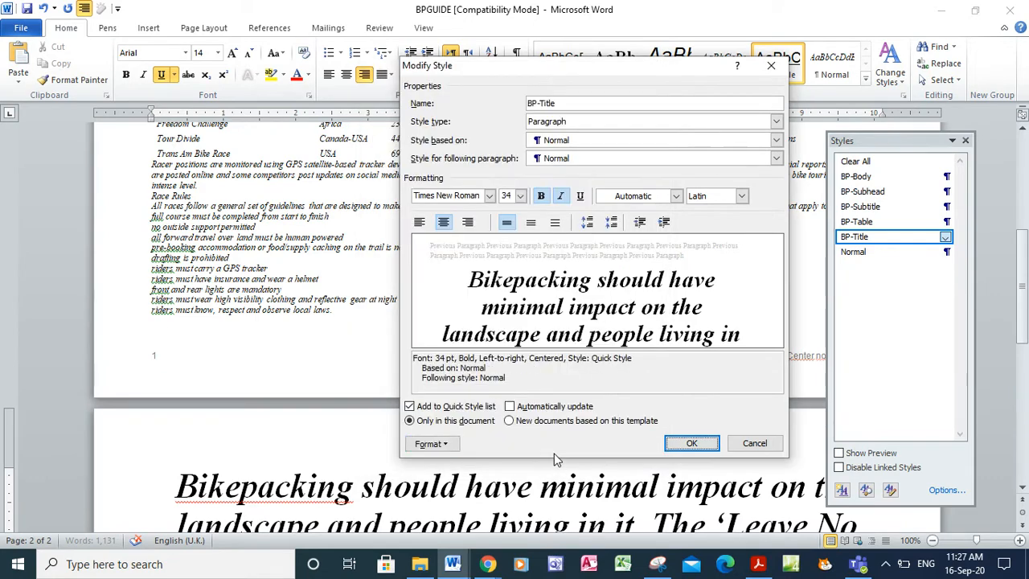
pyautogui.click(692, 444)
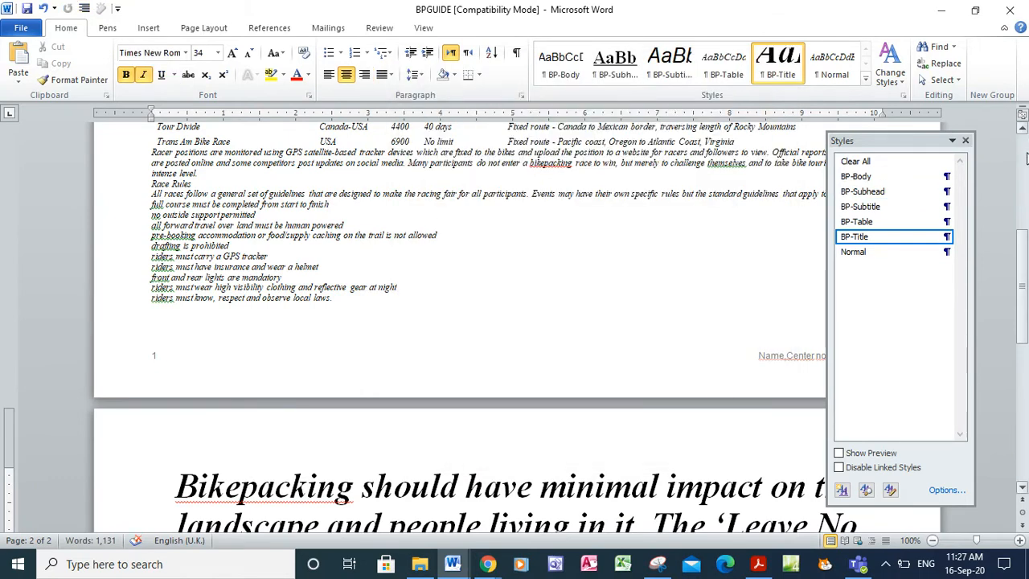
pyautogui.click(1026, 156)
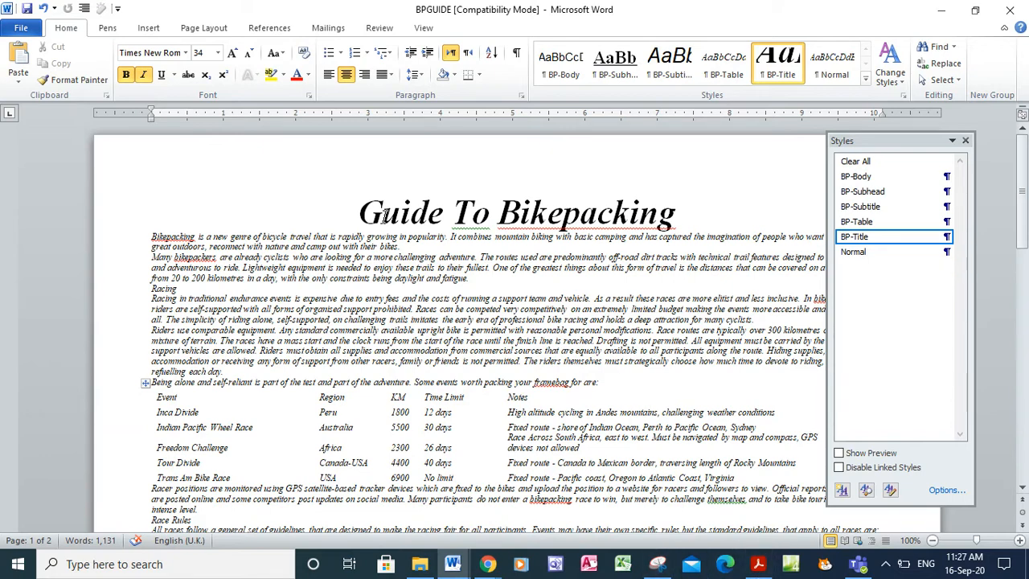
# After rereading the task PDF, reopen BP-Title's Modify Style dialog in BPGUIDE
pyautogui.click(758, 564)
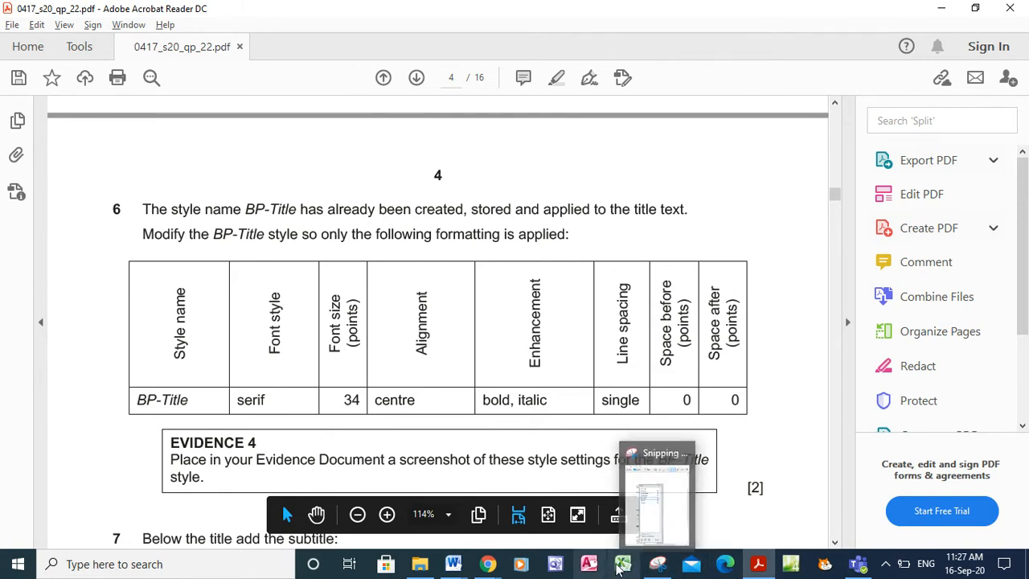
pyautogui.moveTo(458, 566)
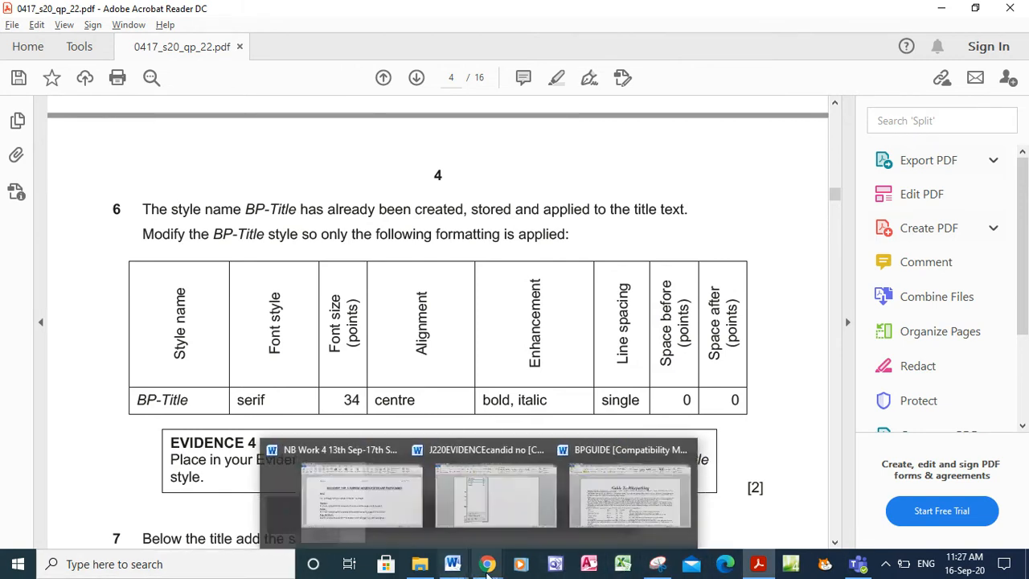
pyautogui.click(632, 500)
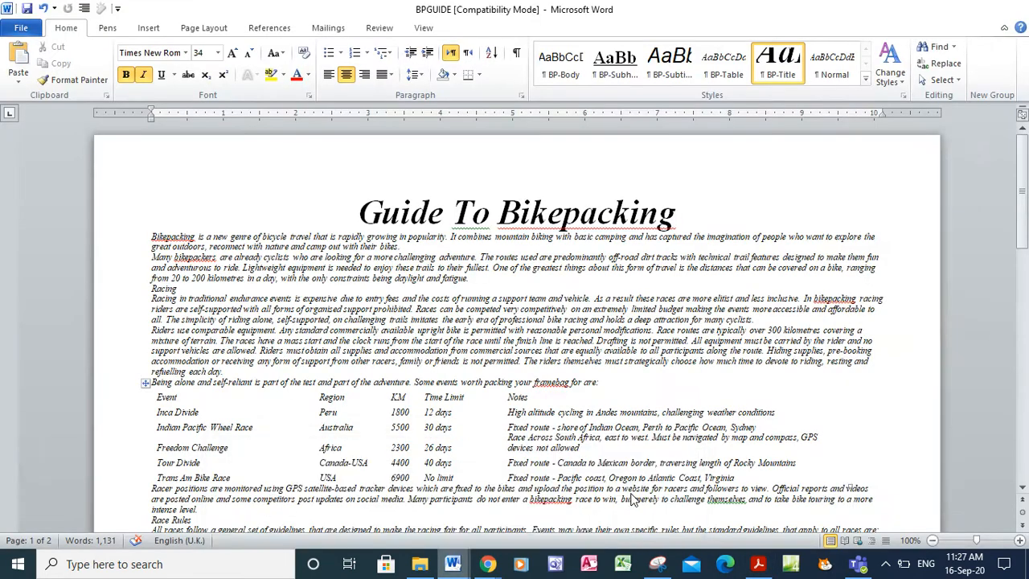
pyautogui.click(945, 236)
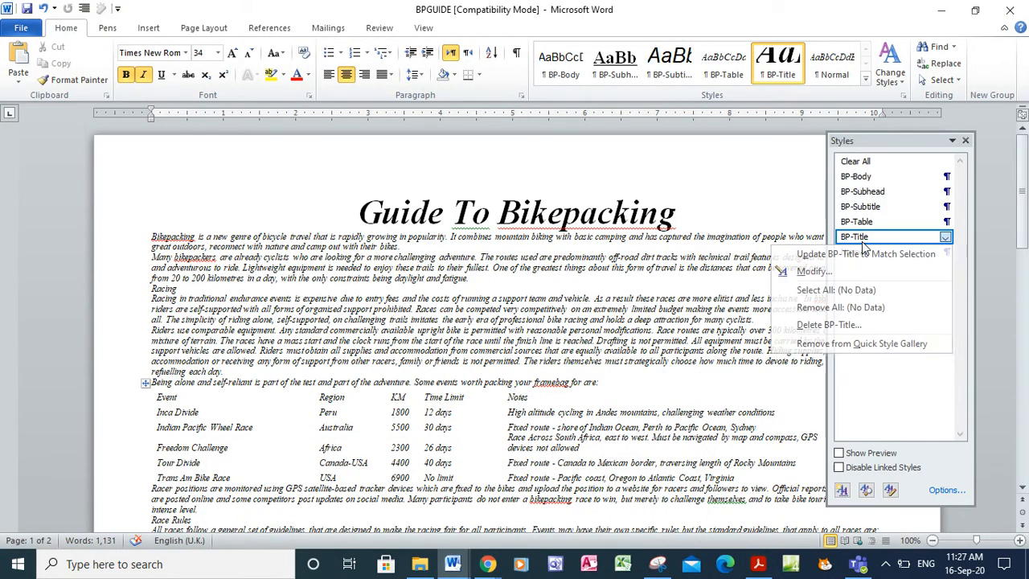
pyautogui.click(839, 271)
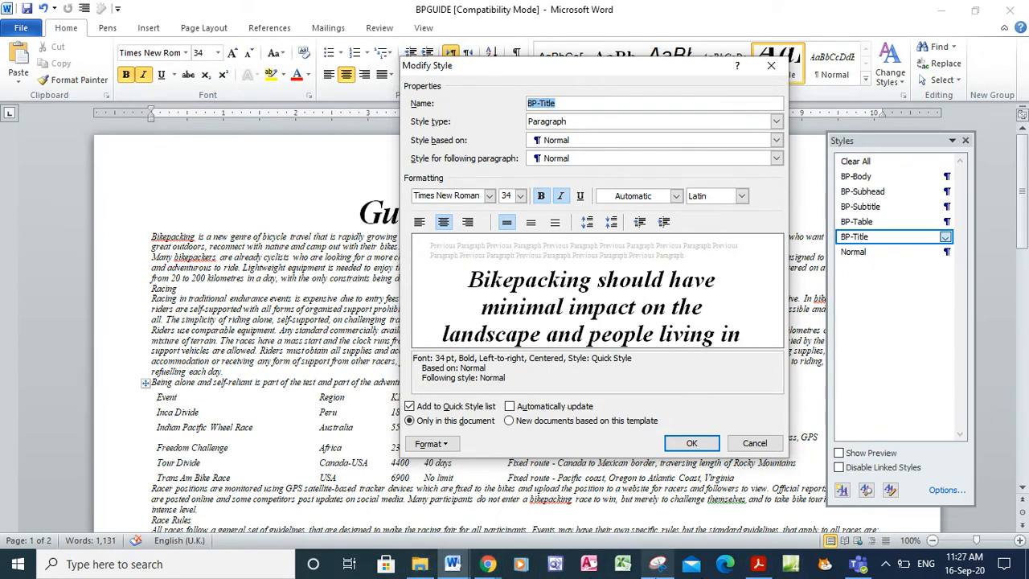
# Snip the BP-Title Modify Style dialog, copy the capture, and close the dialog
pyautogui.click(658, 563)
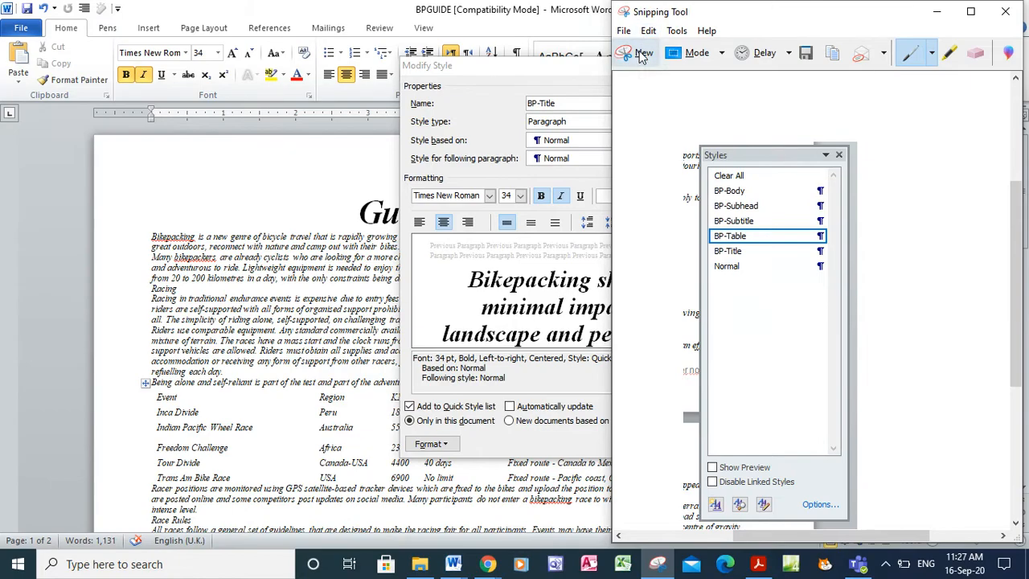
pyautogui.click(639, 53)
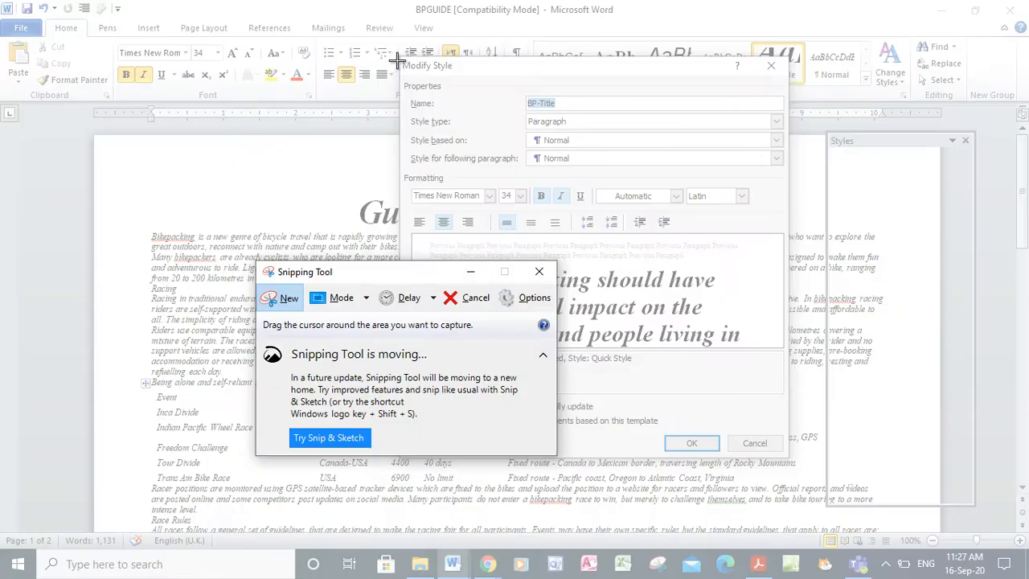
pyautogui.moveTo(397, 52)
pyautogui.mouseDown()
pyautogui.moveTo(666, 362)
pyautogui.moveTo(791, 459)
pyautogui.mouseUp()
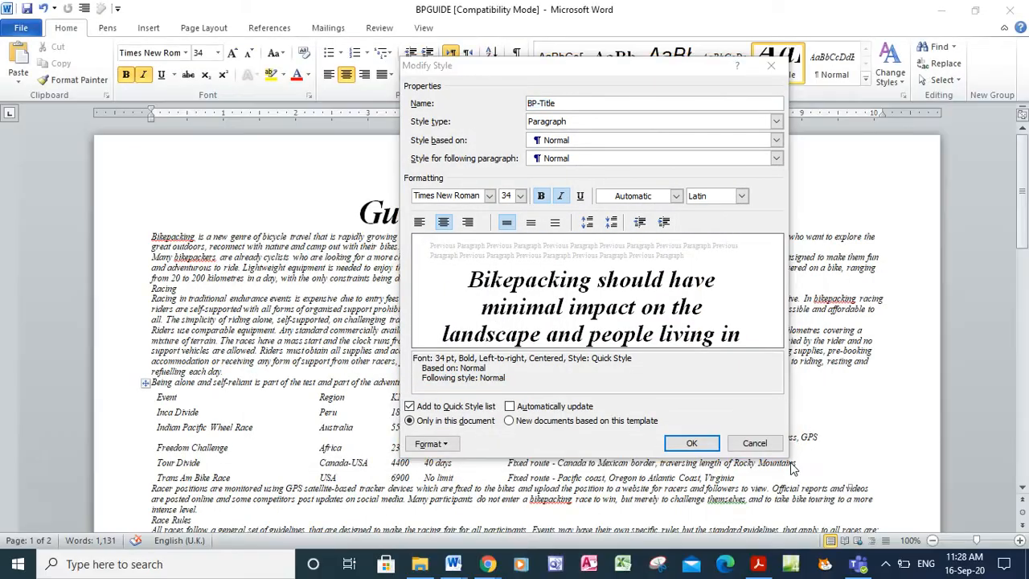
pyautogui.rightClick(569, 282)
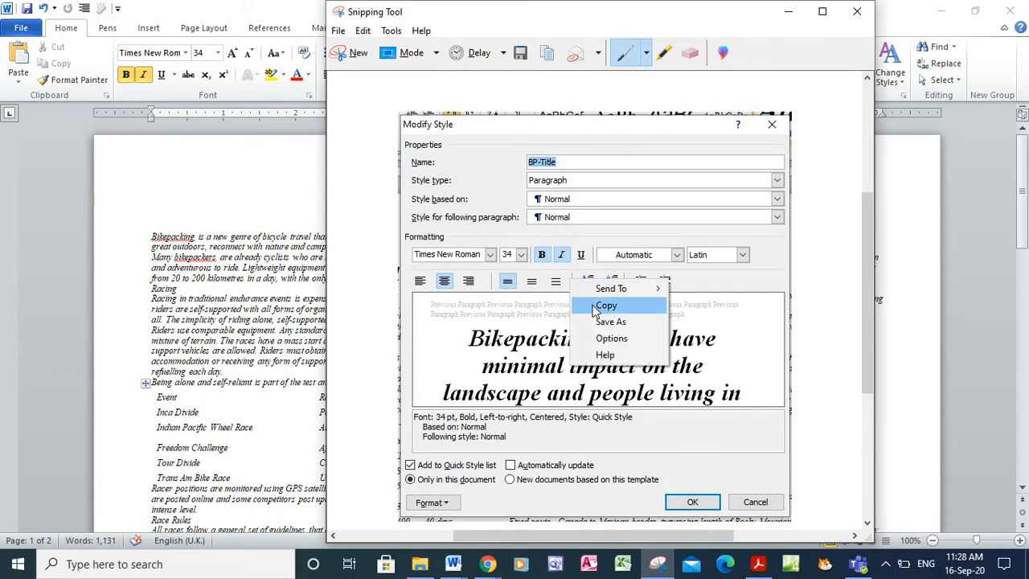
pyautogui.click(595, 306)
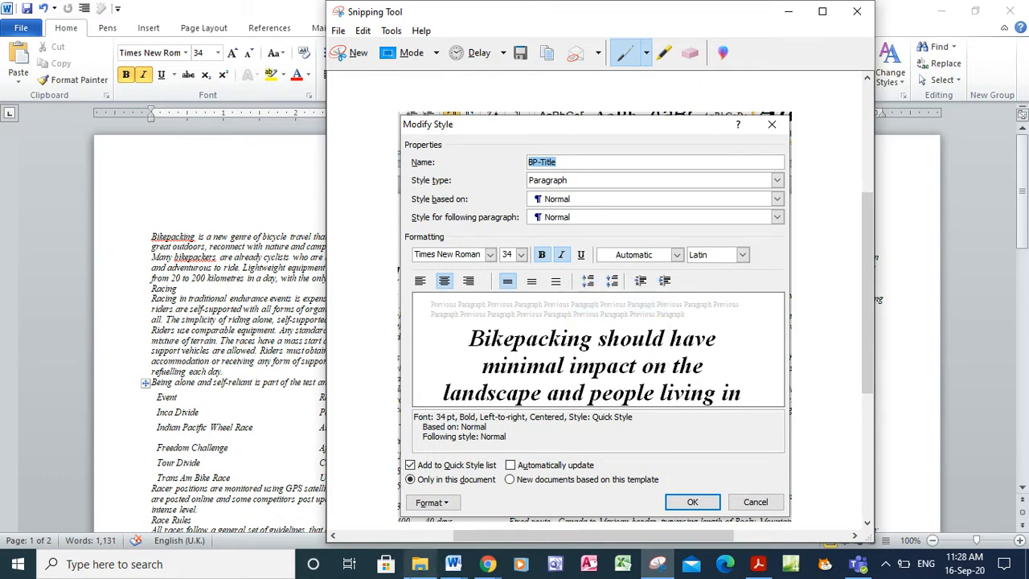
pyautogui.moveTo(453, 564)
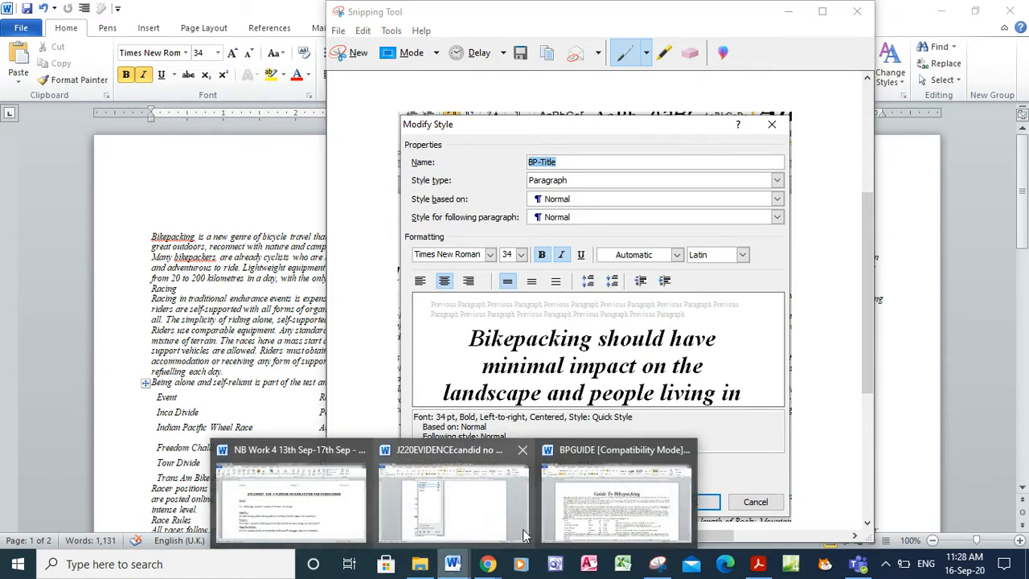
pyautogui.click(484, 504)
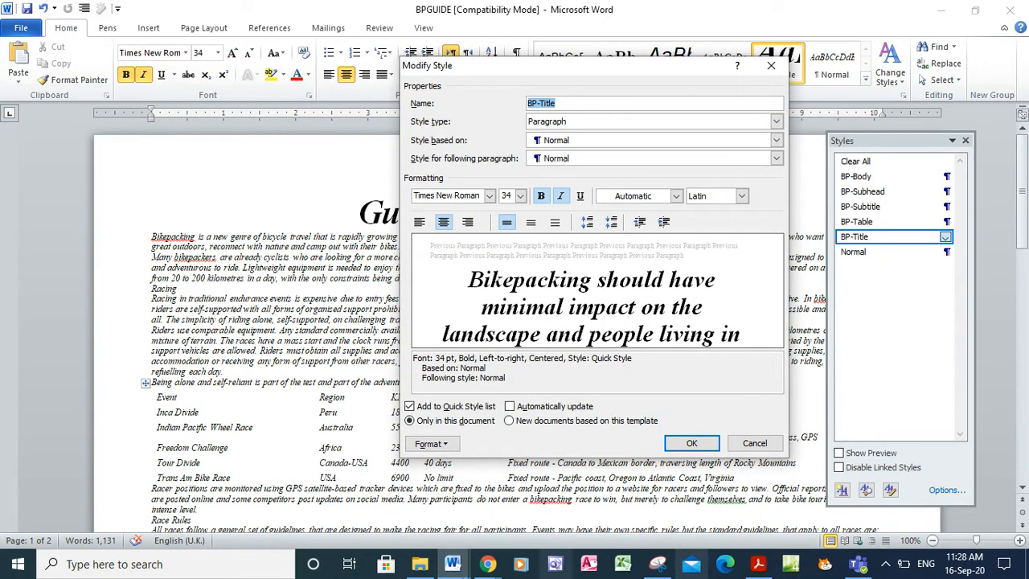
pyautogui.click(685, 443)
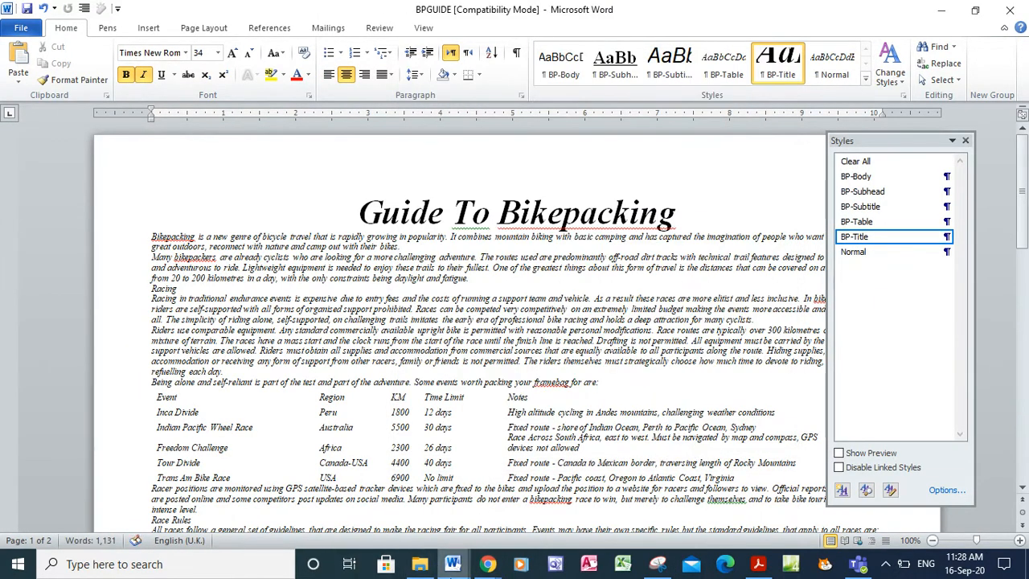
# Paste the BP-Title settings screenshot under Step 6 - EVIDENCE 4 in J220EVIDENCE
pyautogui.click(452, 564)
pyautogui.click(427, 492)
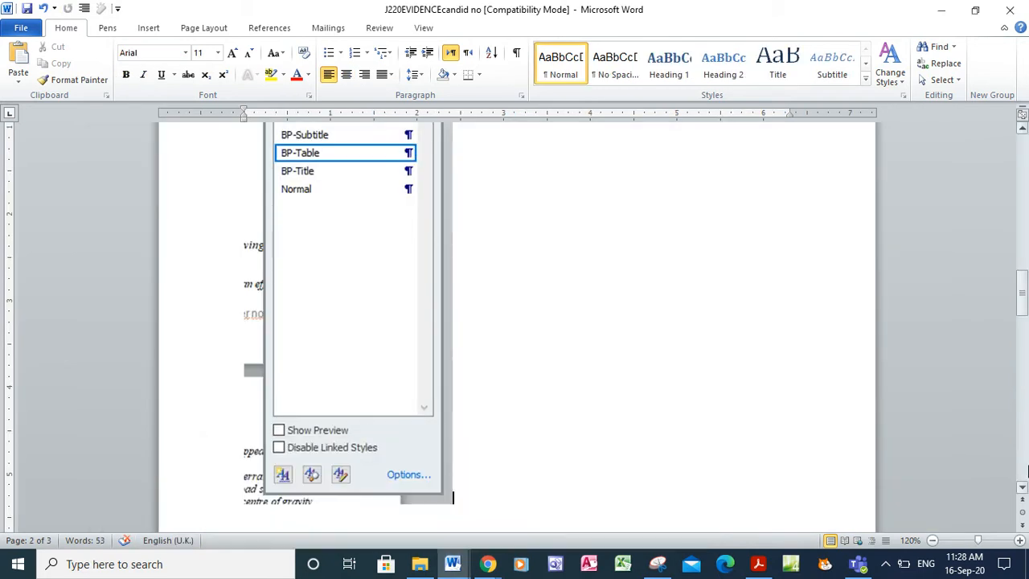
pyautogui.click(1023, 488)
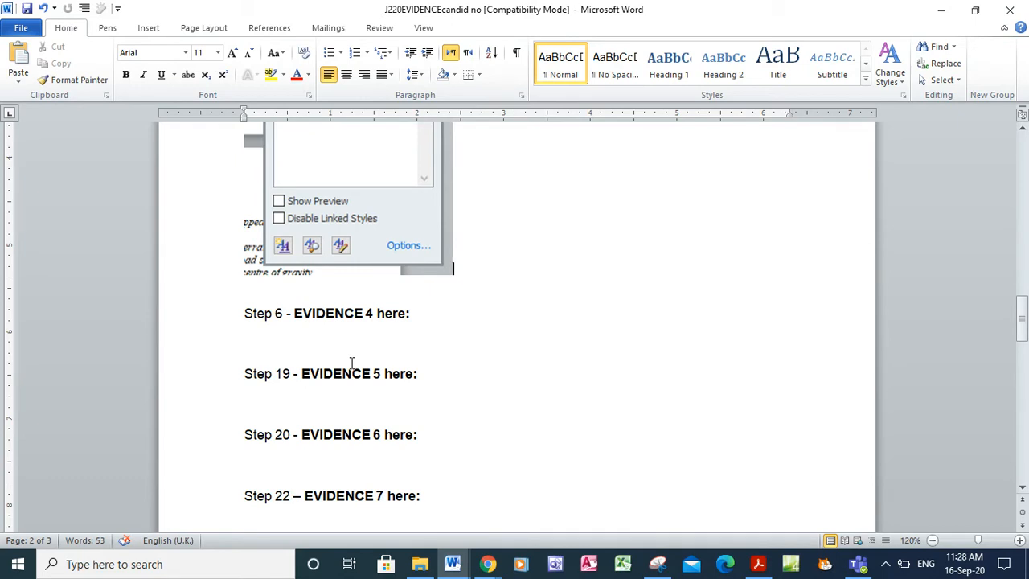
pyautogui.hotkey('ctrl', 'v')
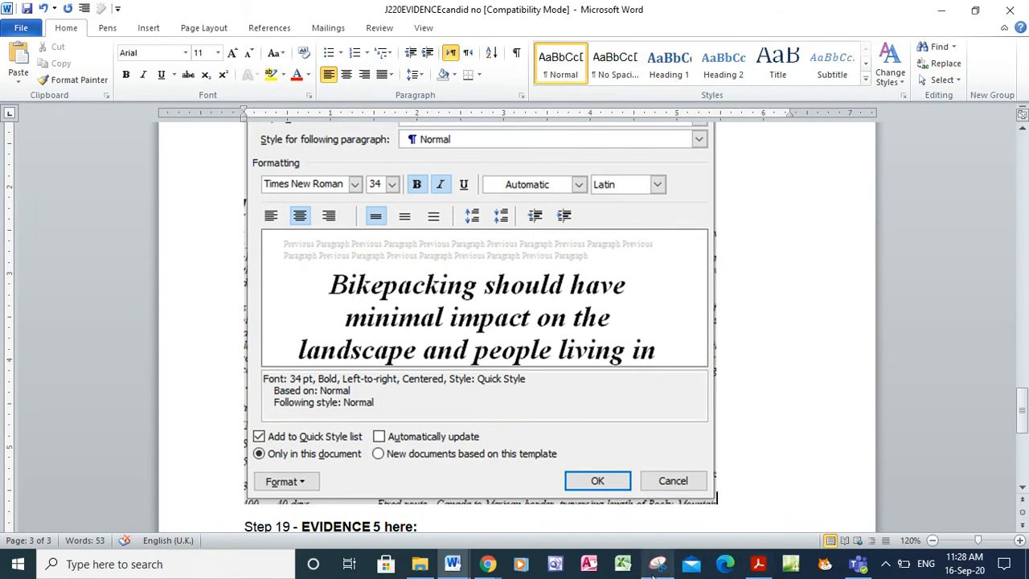
pyautogui.moveTo(652, 574)
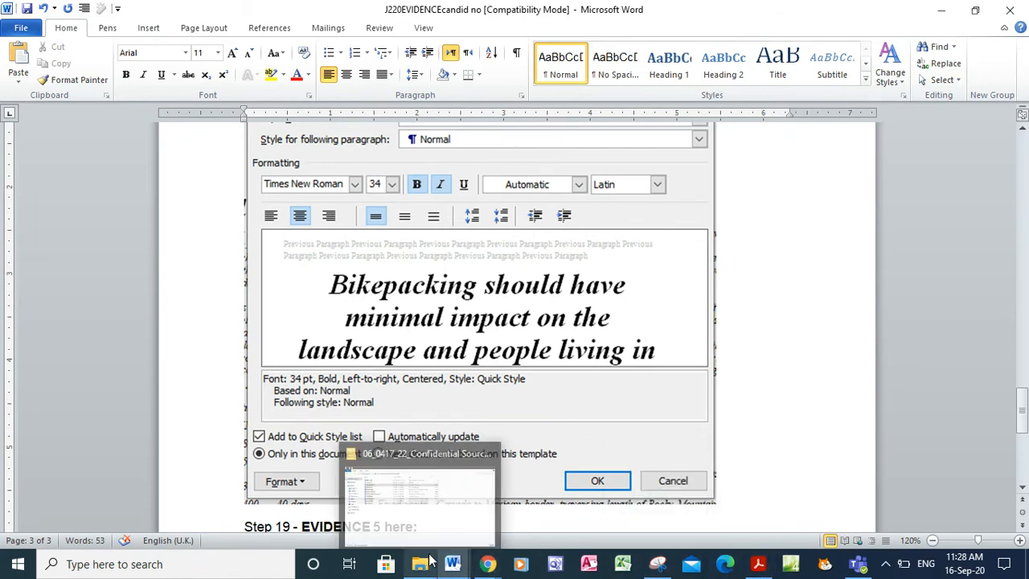
pyautogui.moveTo(471, 569)
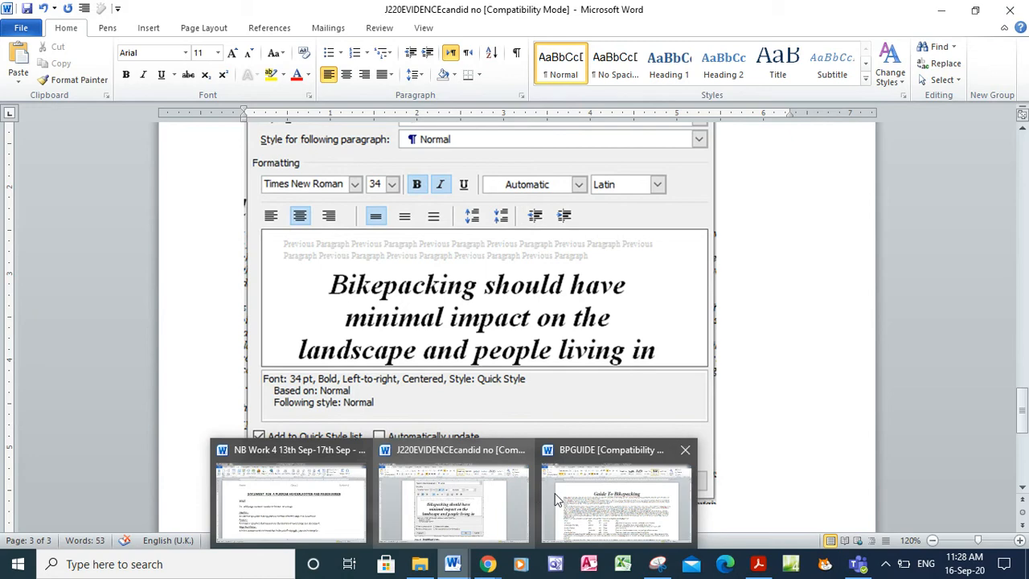
pyautogui.click(585, 502)
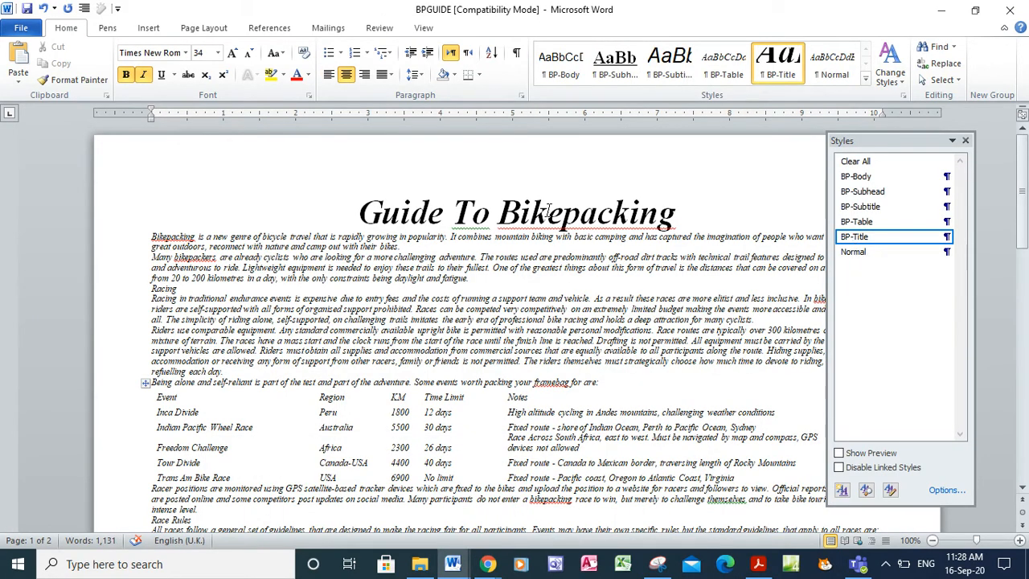
# Open BP-Title's paragraph settings beside its Modify Style dialog so both are visible
pyautogui.rightClick(846, 242)
pyautogui.click(836, 266)
pyautogui.click(432, 444)
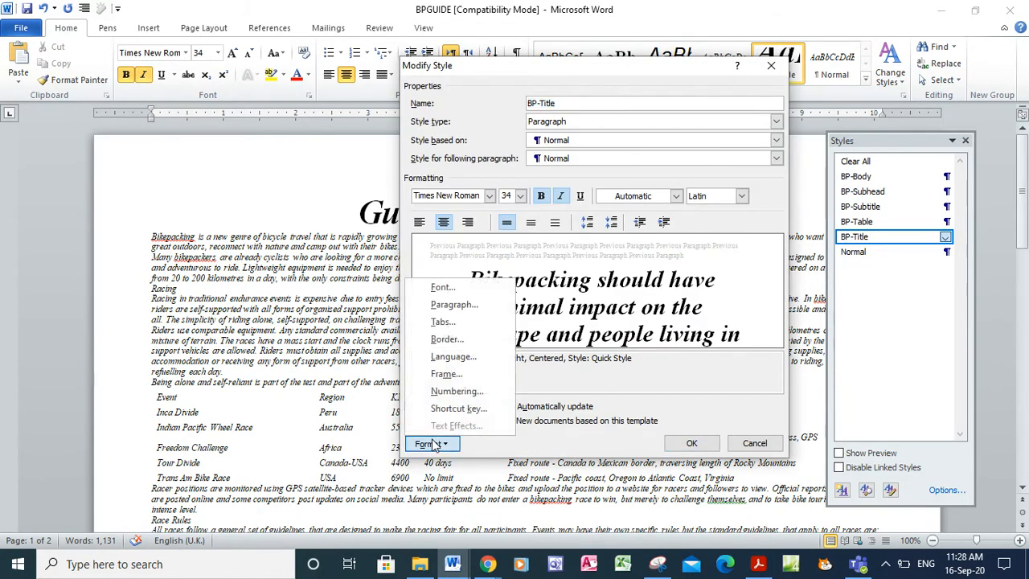
pyautogui.click(452, 305)
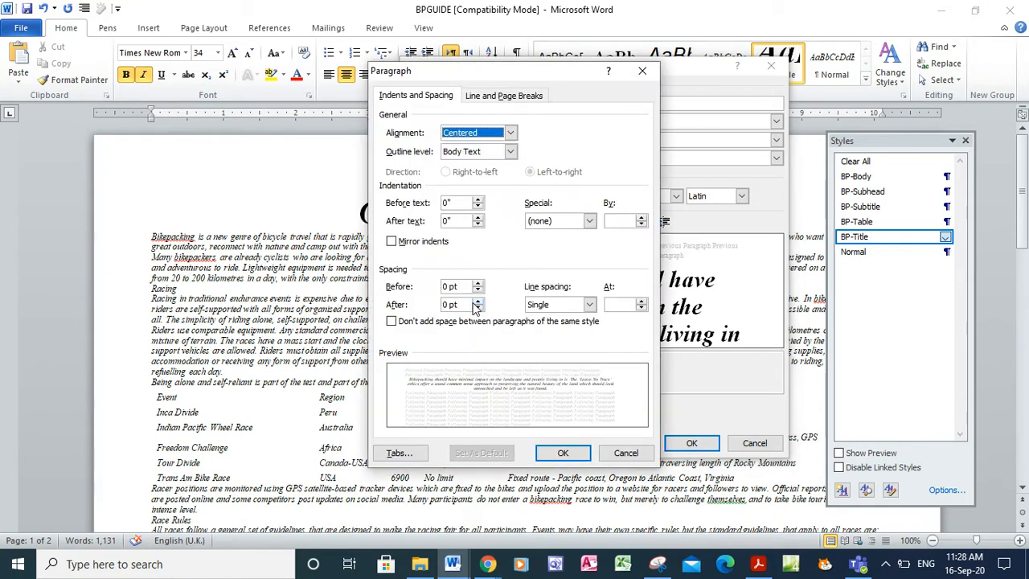
pyautogui.moveTo(572, 78); pyautogui.dragTo(314, 74)
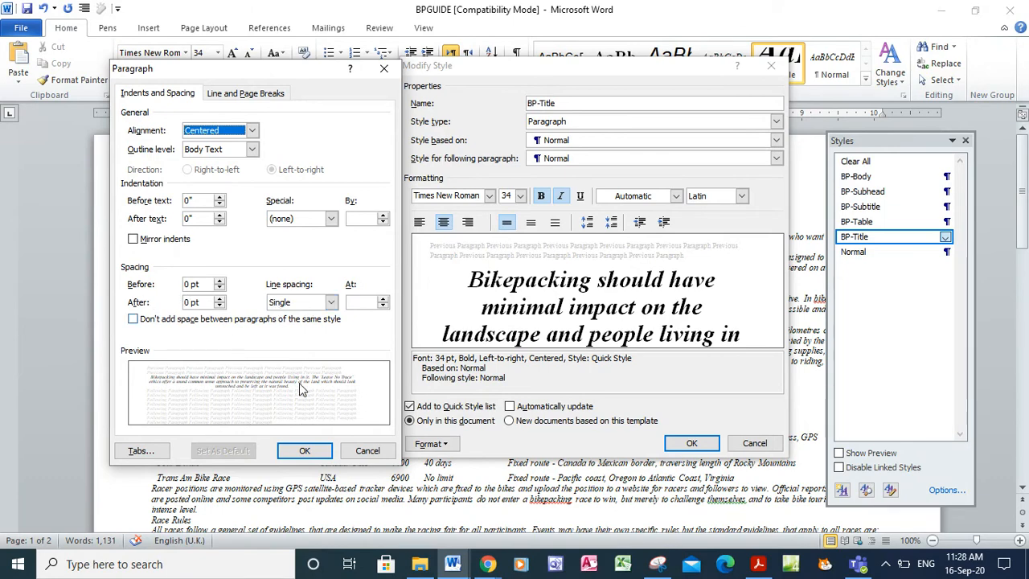
# Snip and copy both BP-Title dialogs, close them, and switch to the evidence document
pyautogui.click(658, 564)
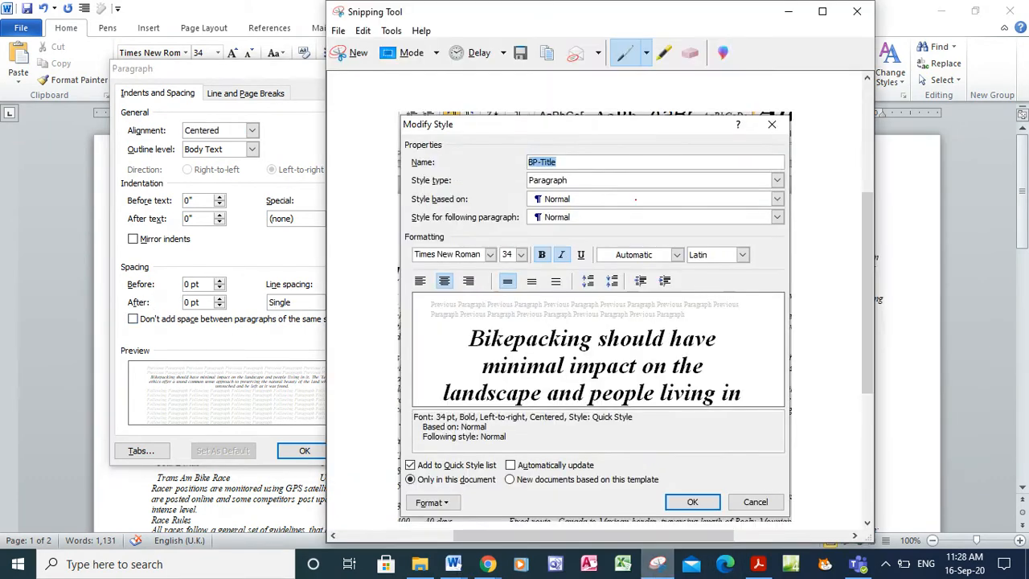
pyautogui.click(354, 51)
pyautogui.moveTo(93, 49); pyautogui.dragTo(800, 475)
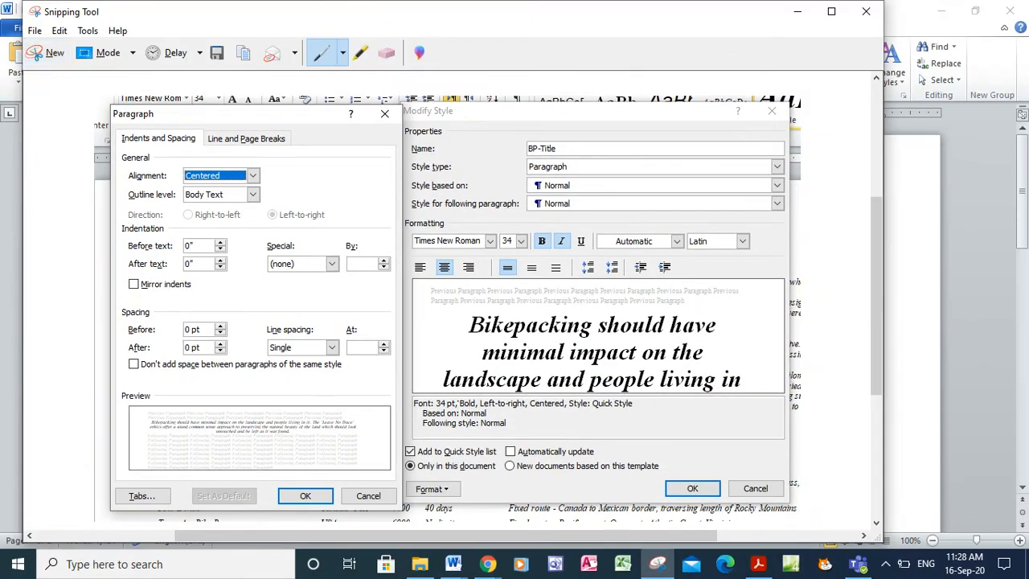
pyautogui.rightClick(371, 299)
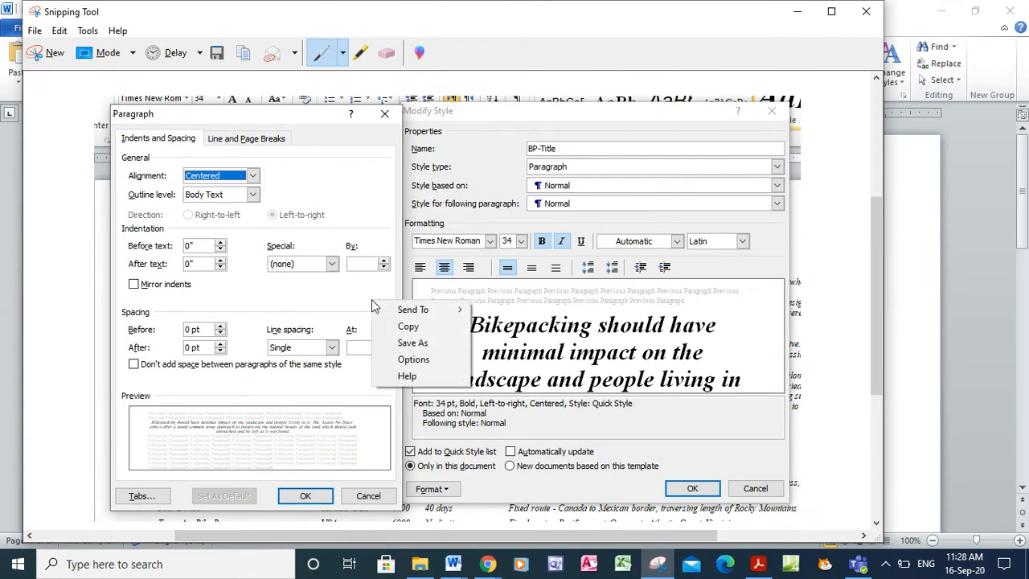
pyautogui.click(409, 325)
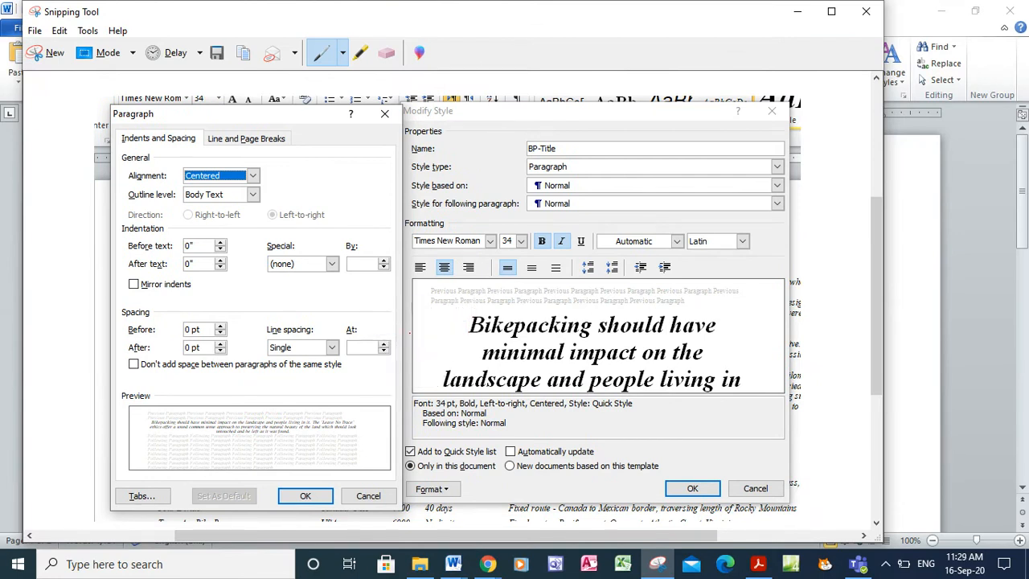
pyautogui.click(449, 567)
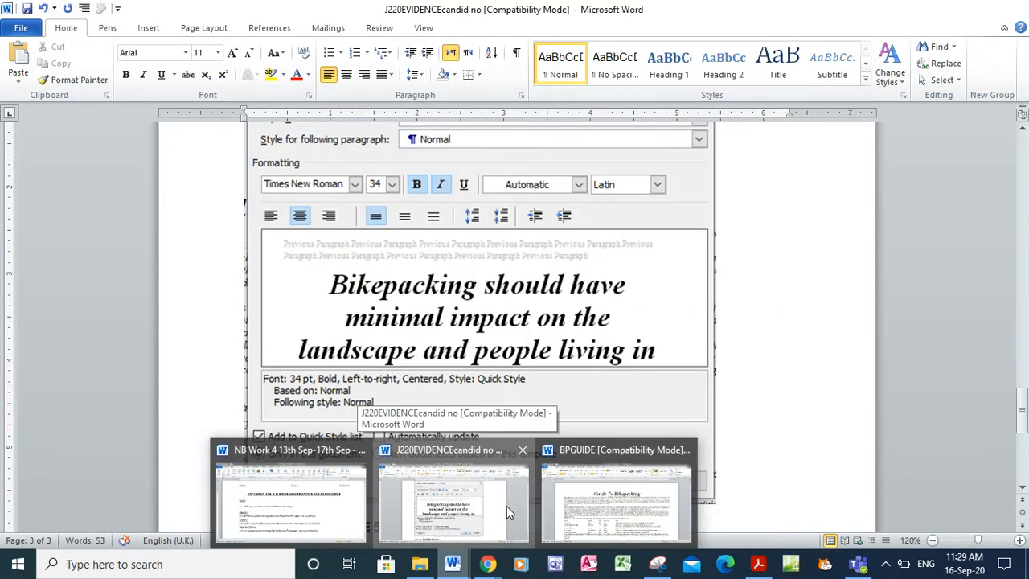
pyautogui.click(506, 505)
pyautogui.click(305, 451)
pyautogui.click(691, 443)
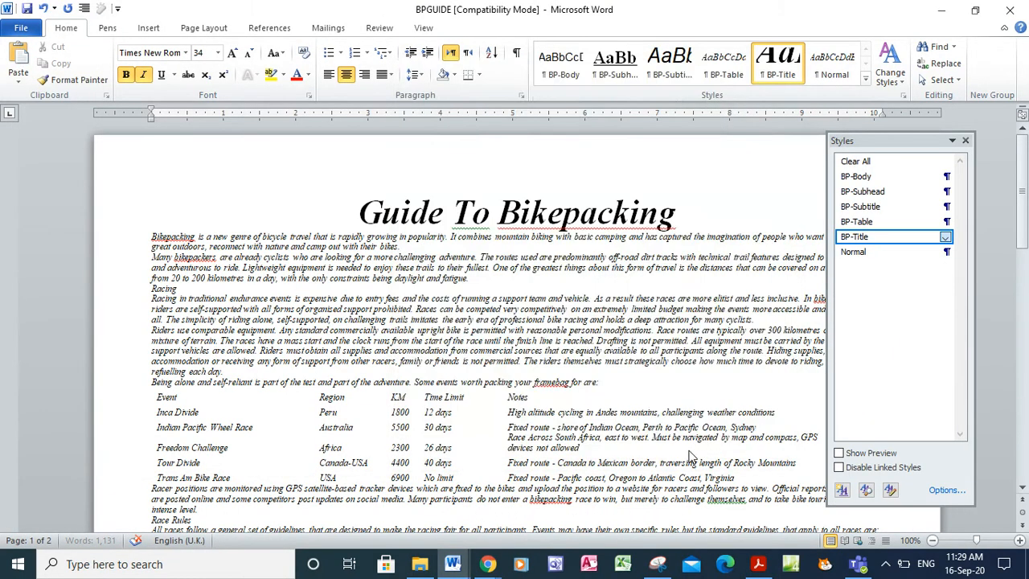
pyautogui.moveTo(453, 568)
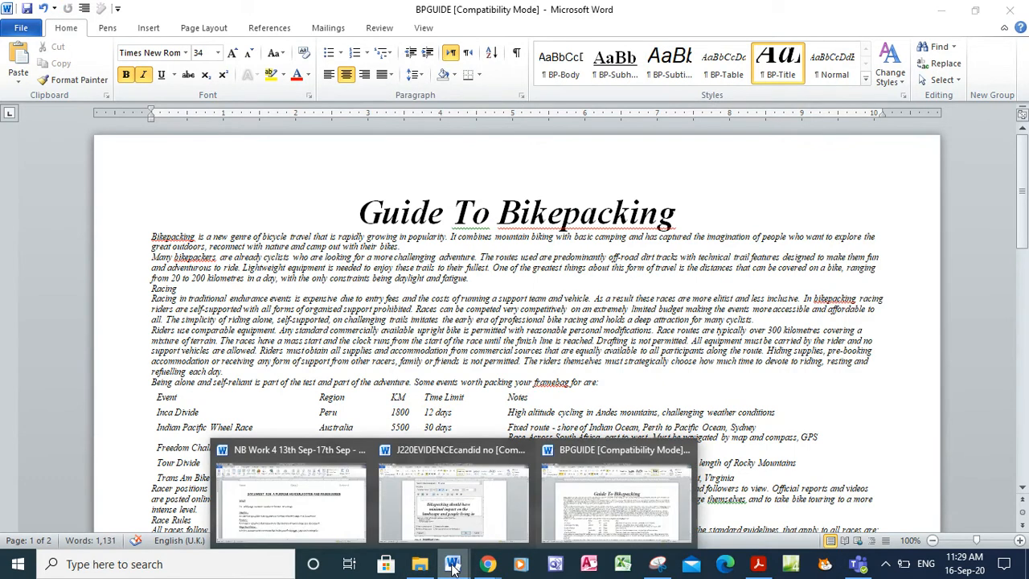
pyautogui.click(427, 479)
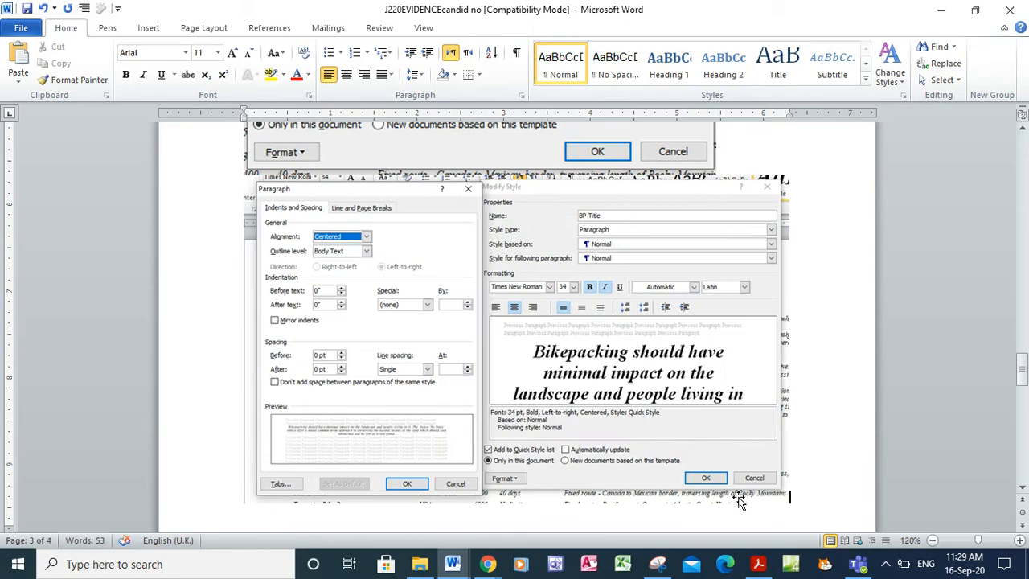
# Copy 'Produced by: and add your name' from question 7 of the exam PDF
pyautogui.click(758, 565)
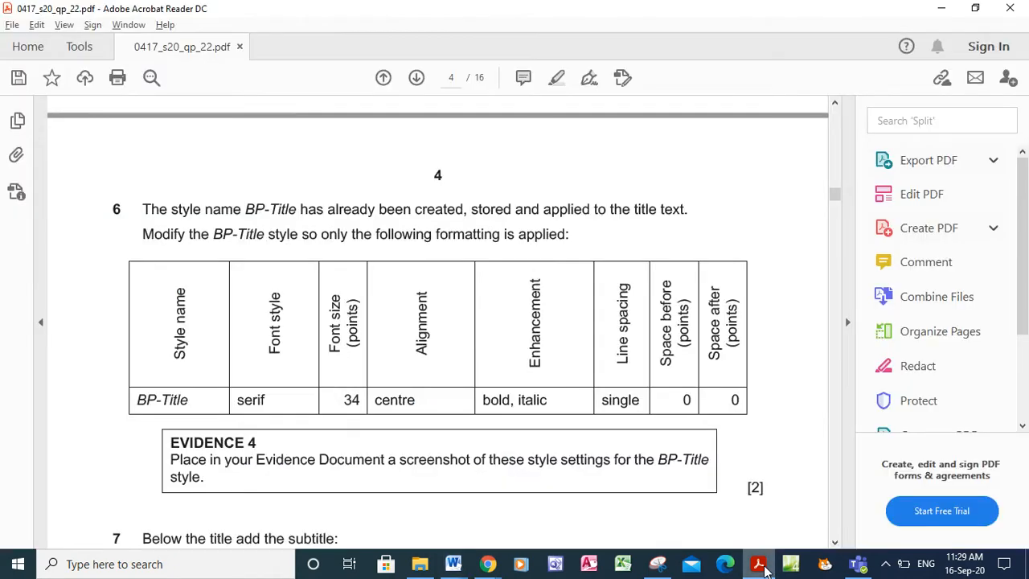
pyautogui.click(834, 544)
pyautogui.scroll(-5, 834, 545)
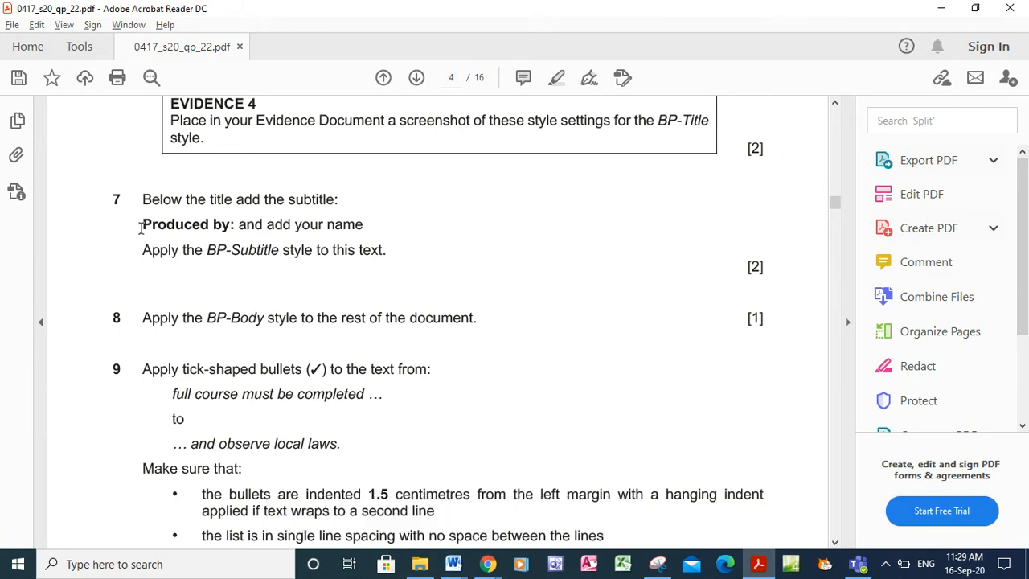
pyautogui.moveTo(143, 228); pyautogui.dragTo(383, 249)
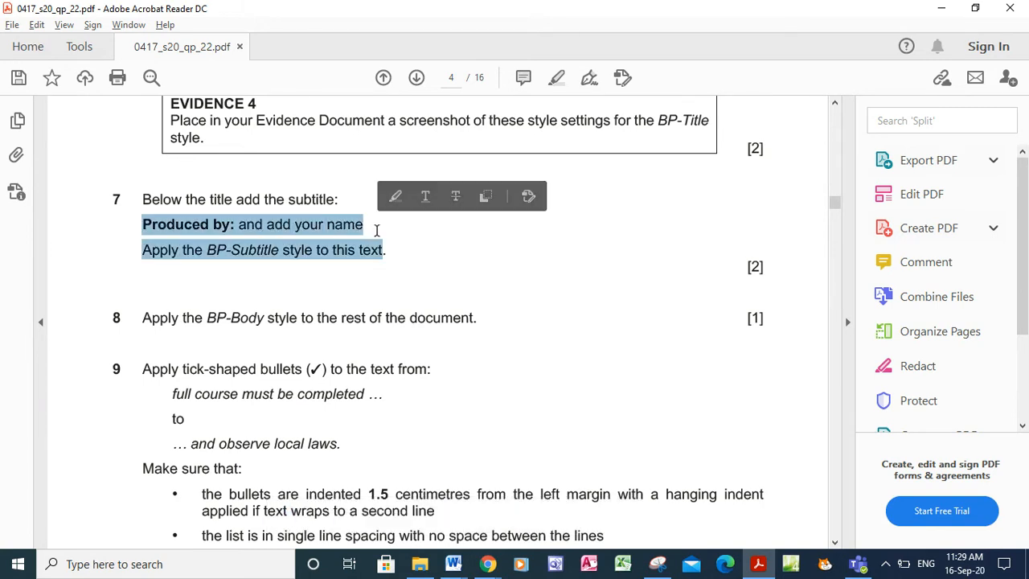
pyautogui.click(381, 250)
pyautogui.moveTo(366, 224); pyautogui.dragTo(155, 229)
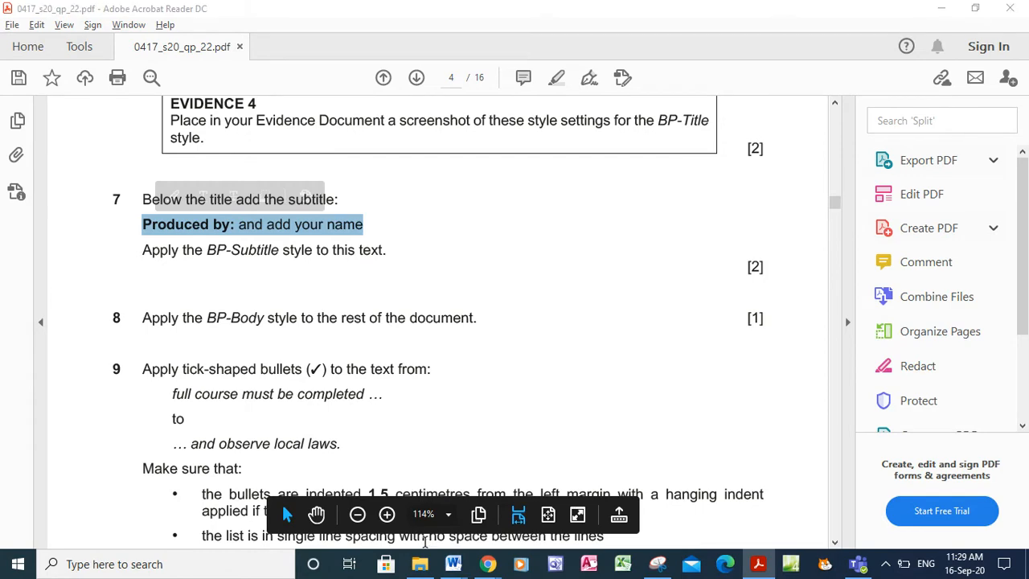
pyautogui.click(451, 564)
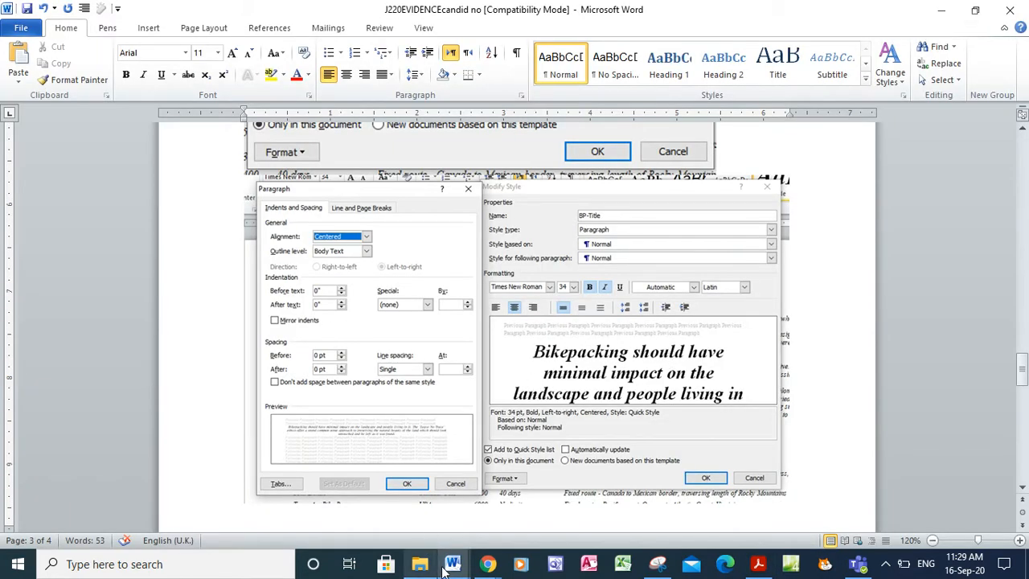
pyautogui.moveTo(445, 568)
pyautogui.click(613, 488)
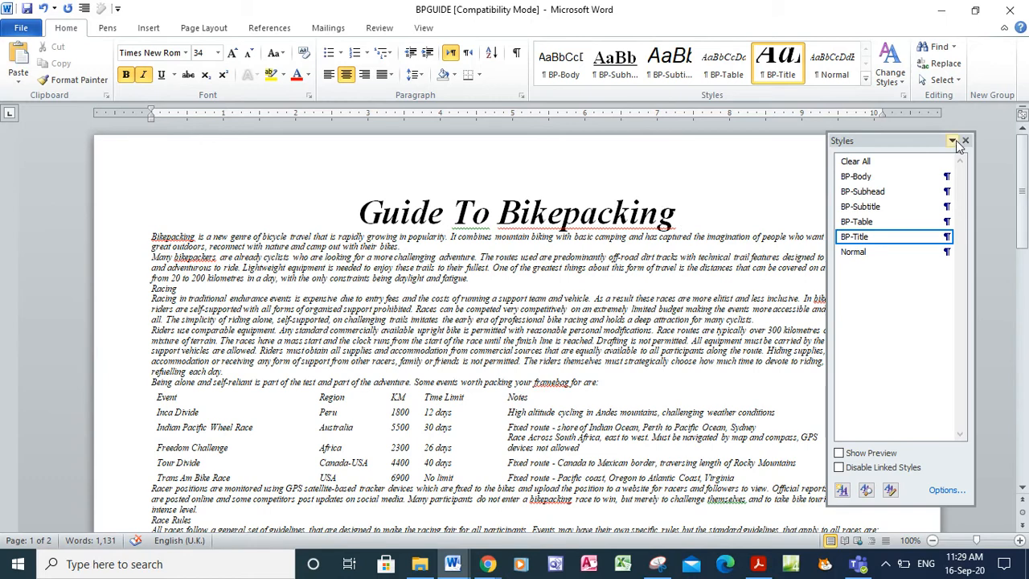
# Add a 'Produced by: Name' line below the title
pyautogui.click(966, 141)
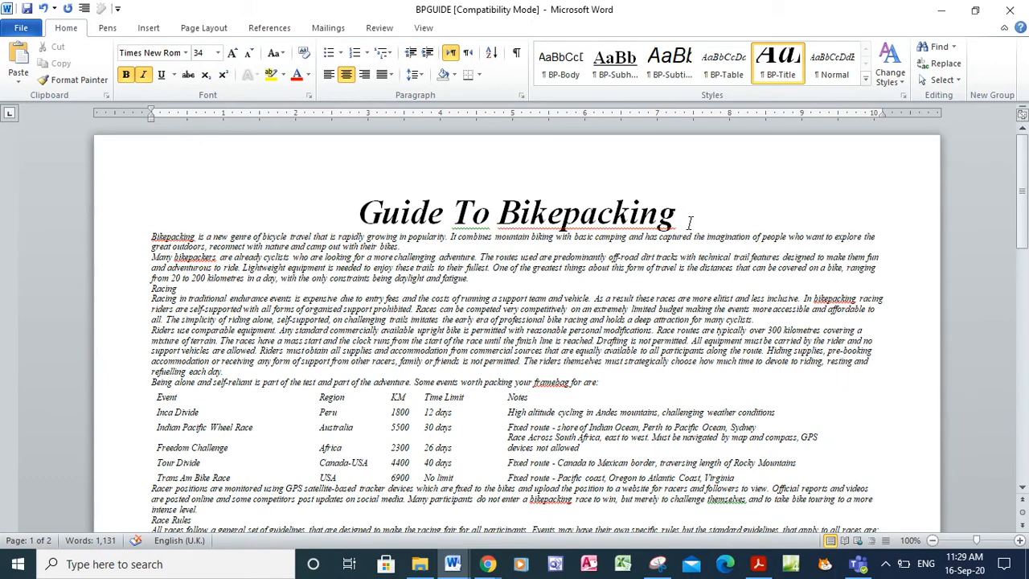
pyautogui.press('Return')
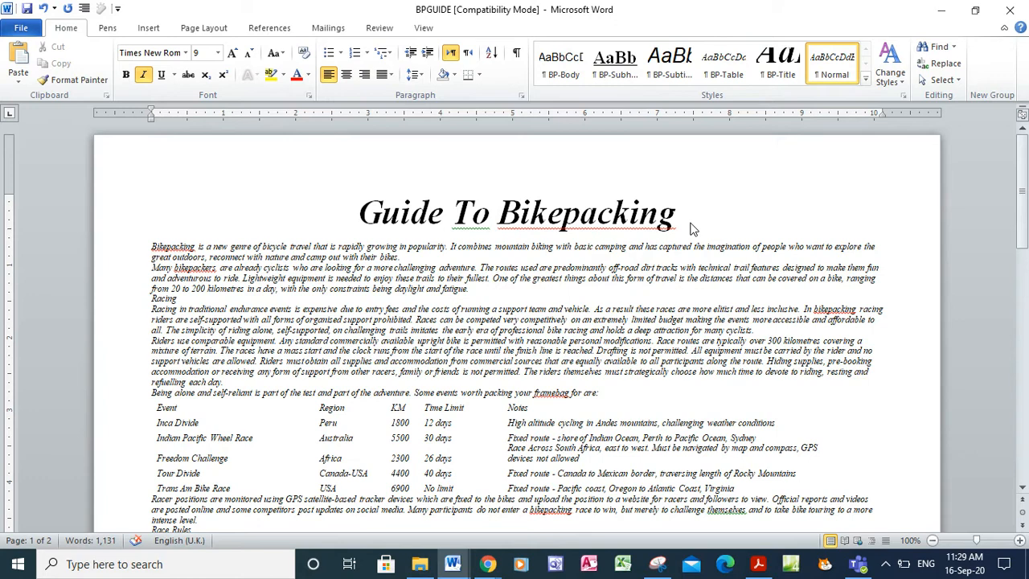
pyautogui.hotkey('ctrl', 'v')
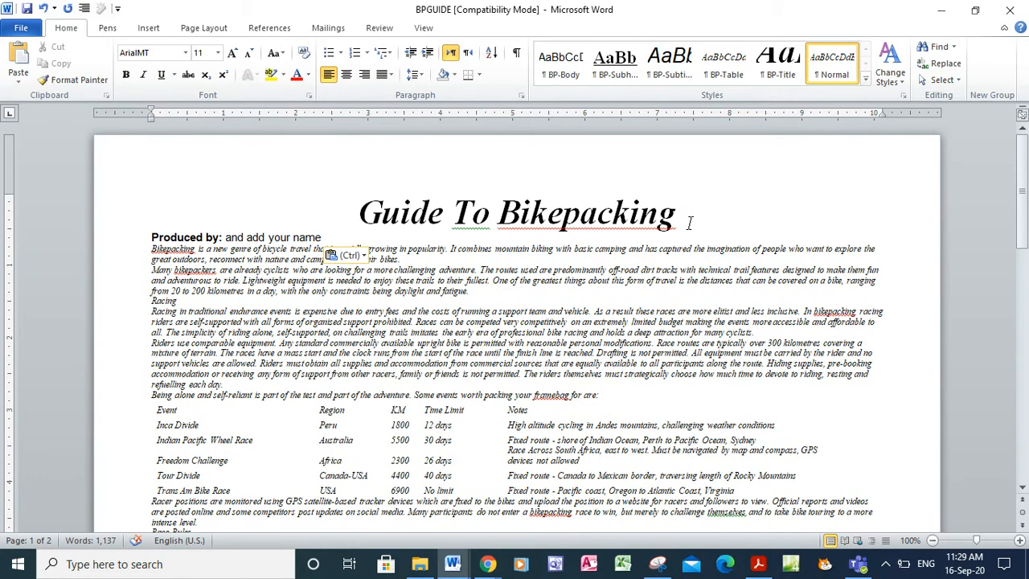
pyautogui.press('BackSpace')
pyautogui.press('BackSpace')
pyautogui.press('BackSpace')
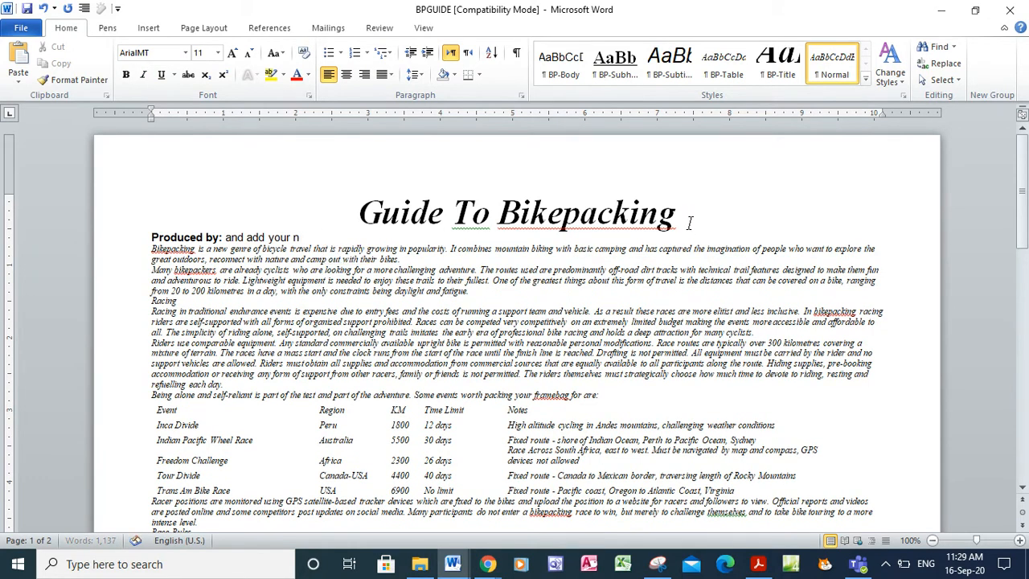
pyautogui.press('BackSpace')
pyautogui.press('BackSpace')
pyautogui.write('Name')
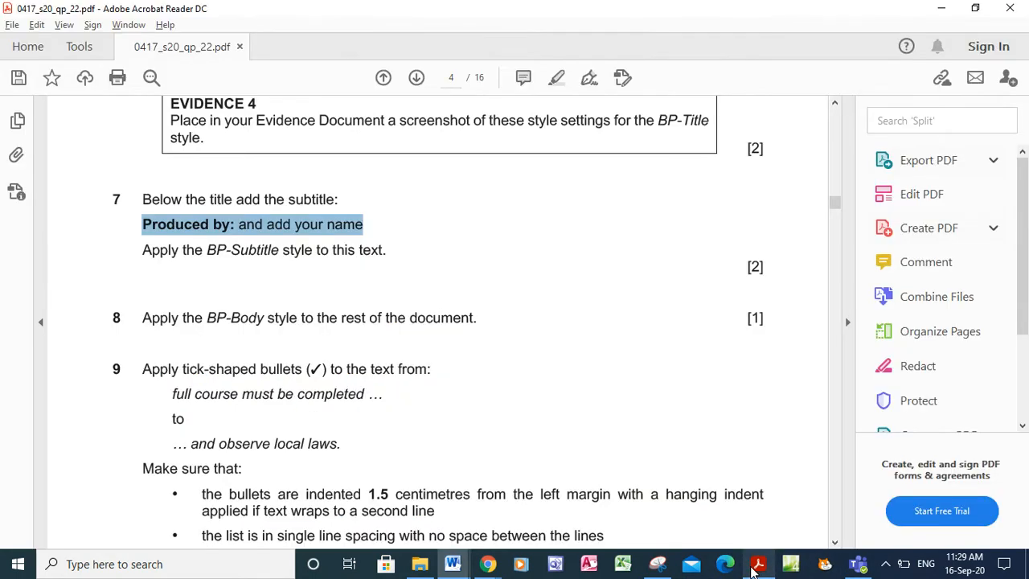
# Apply the BP-Subtitle style to the 'Produced by: Name' line
pyautogui.click(758, 563)
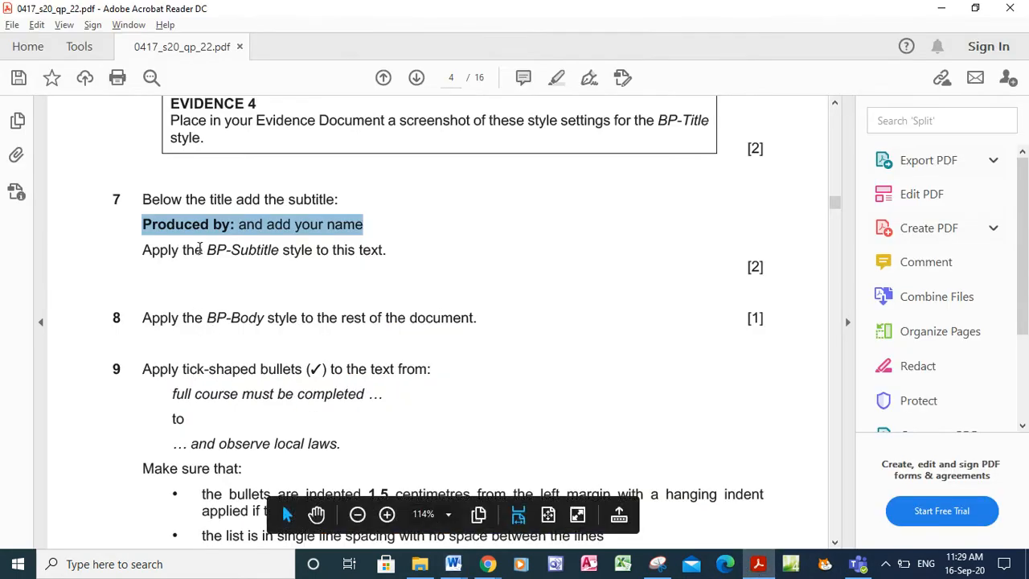
pyautogui.moveTo(209, 252); pyautogui.dragTo(296, 260)
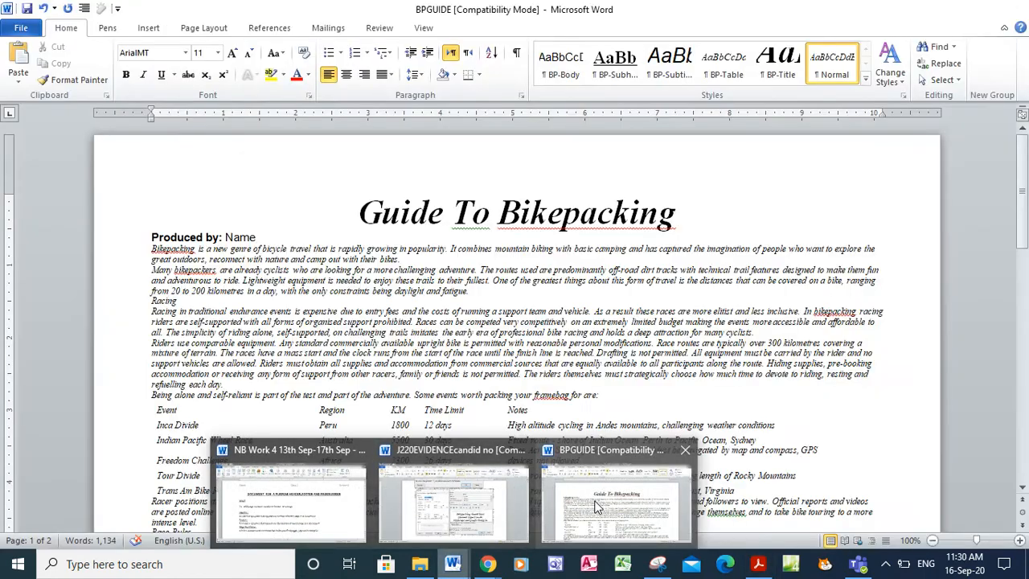
pyautogui.click(598, 506)
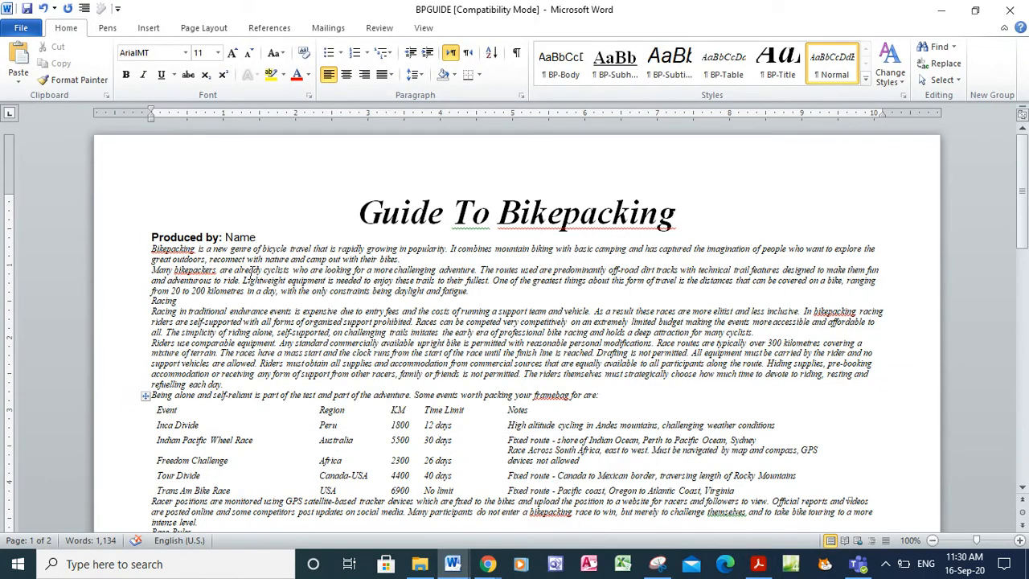
pyautogui.moveTo(259, 236); pyautogui.dragTo(164, 235)
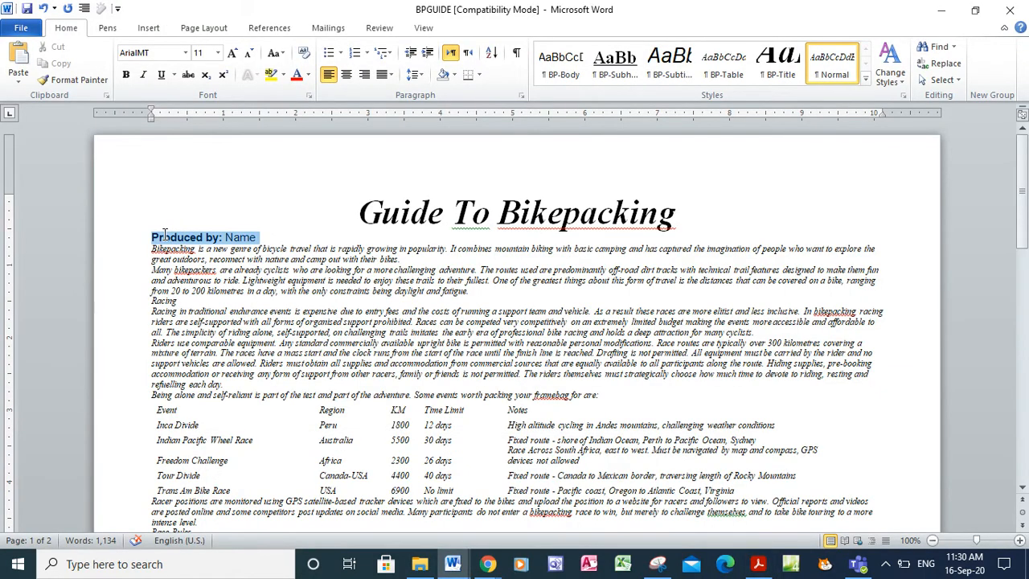
pyautogui.click(676, 72)
pyautogui.click(676, 75)
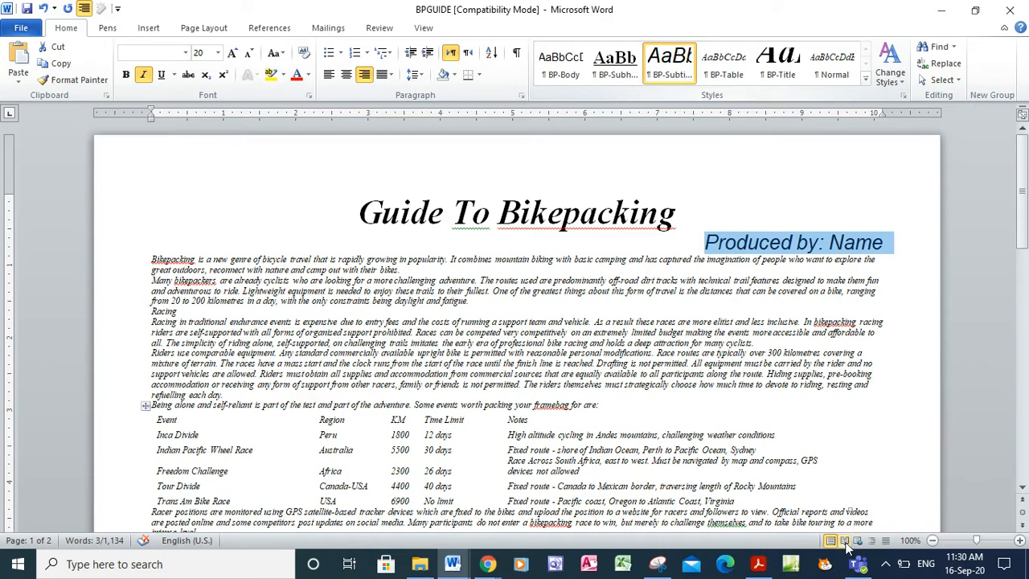
pyautogui.click(754, 566)
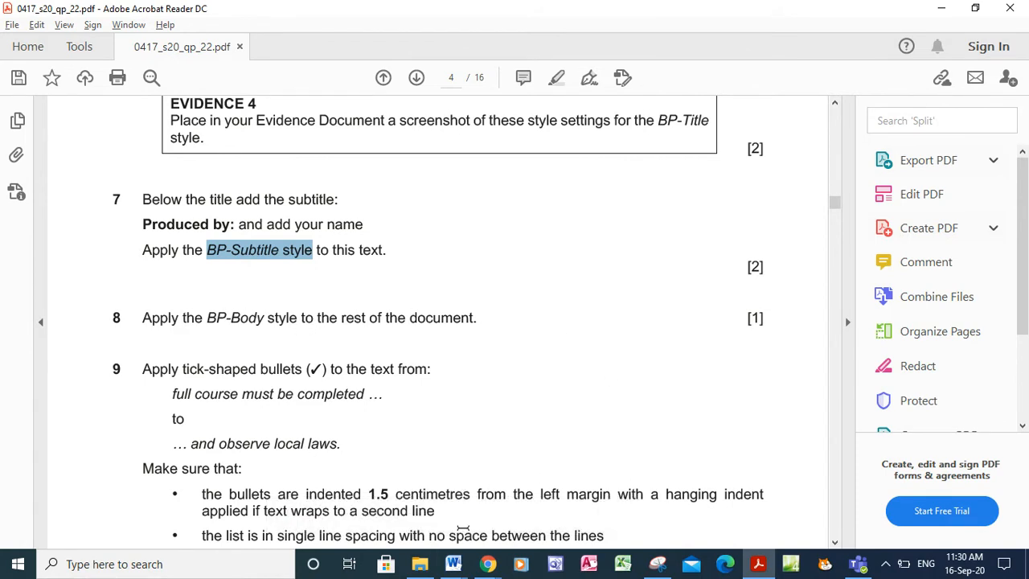
# Apply the BP-Body style to all text below the subtitle
pyautogui.click(453, 563)
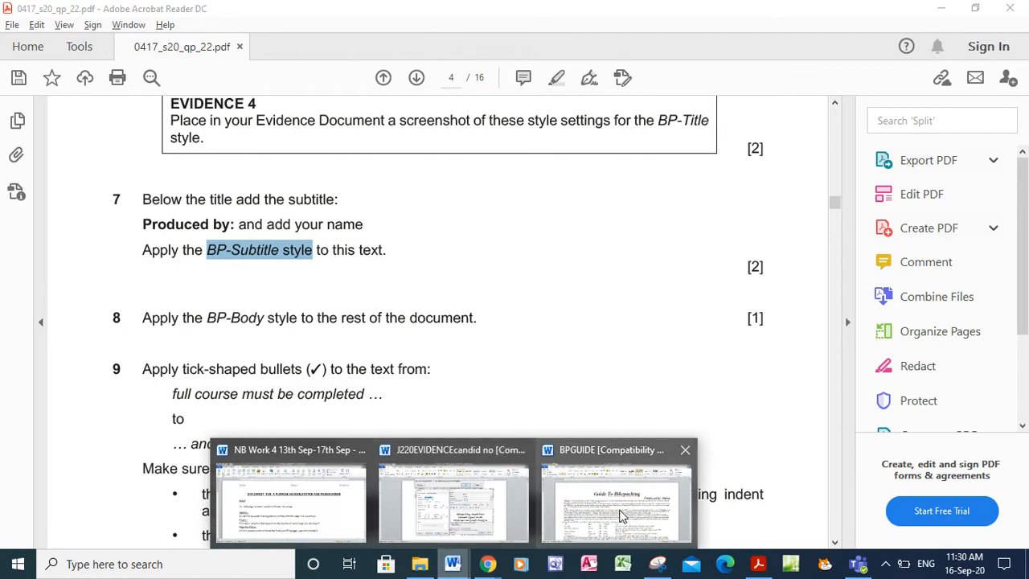
pyautogui.click(561, 513)
pyautogui.moveTo(149, 257); pyautogui.dragTo(956, 434)
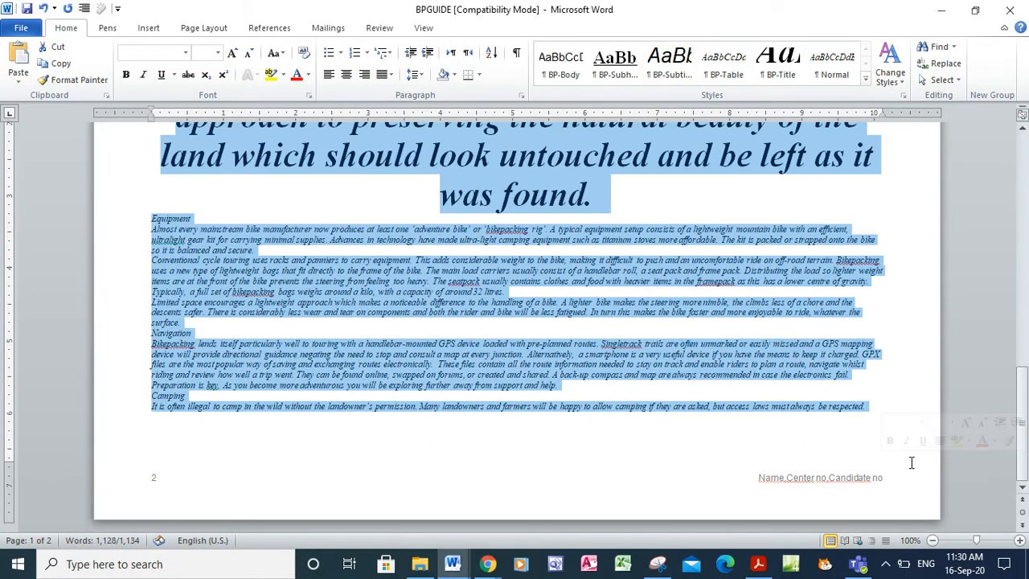
pyautogui.click(558, 64)
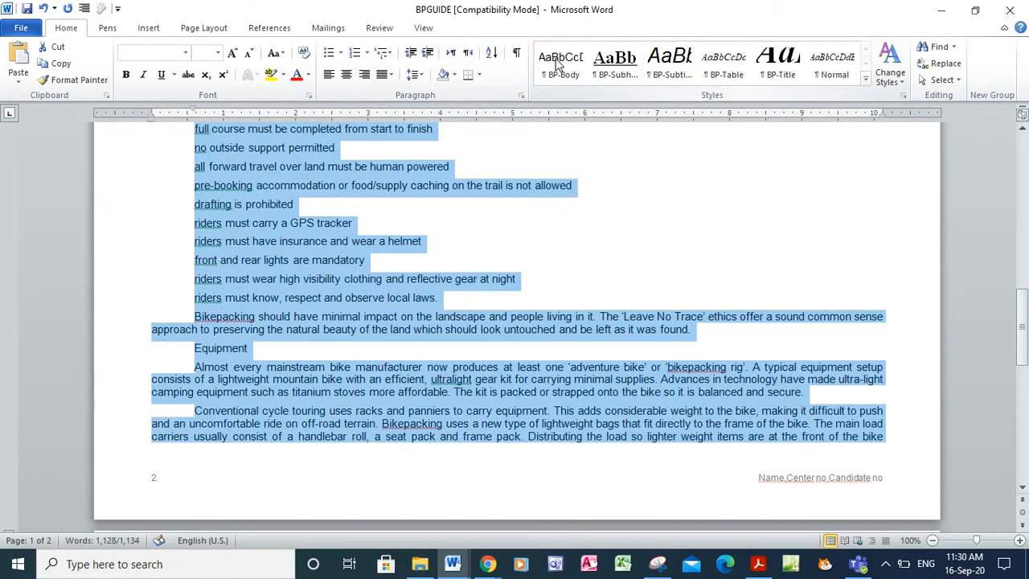
pyautogui.click(1026, 161)
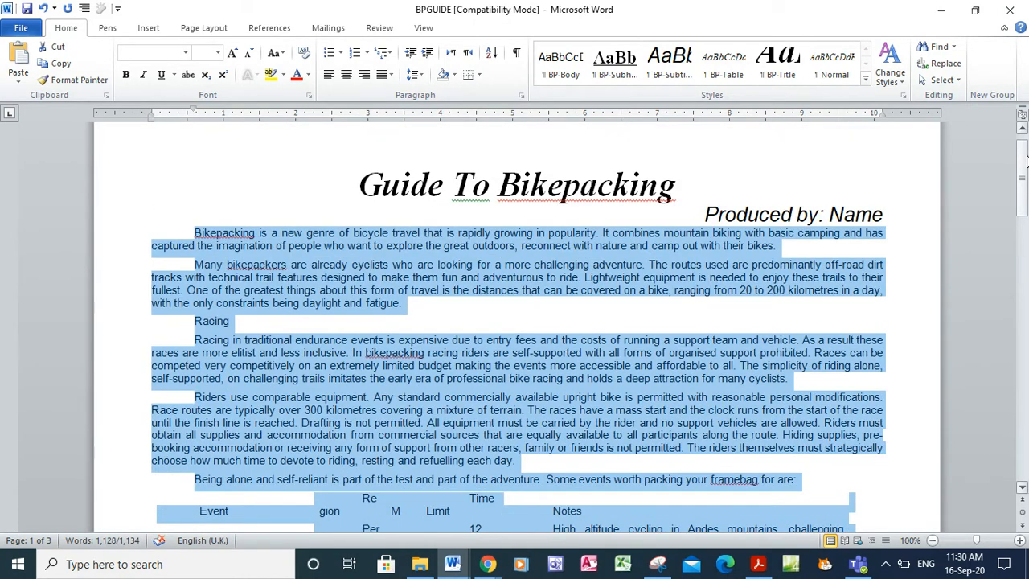
# Review the restyled body text and table against the exam paper's requirements
pyautogui.click(757, 565)
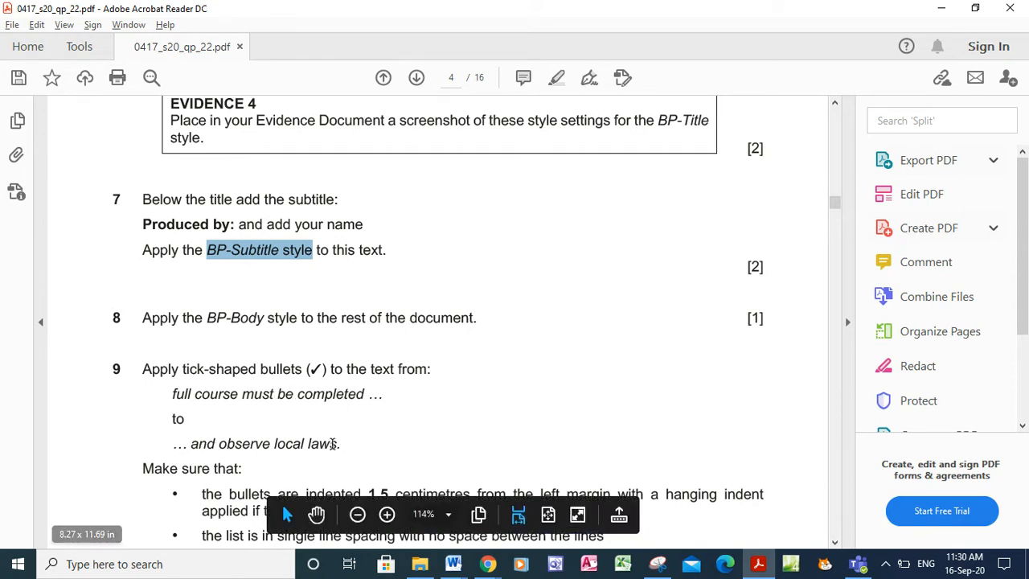
pyautogui.click(450, 567)
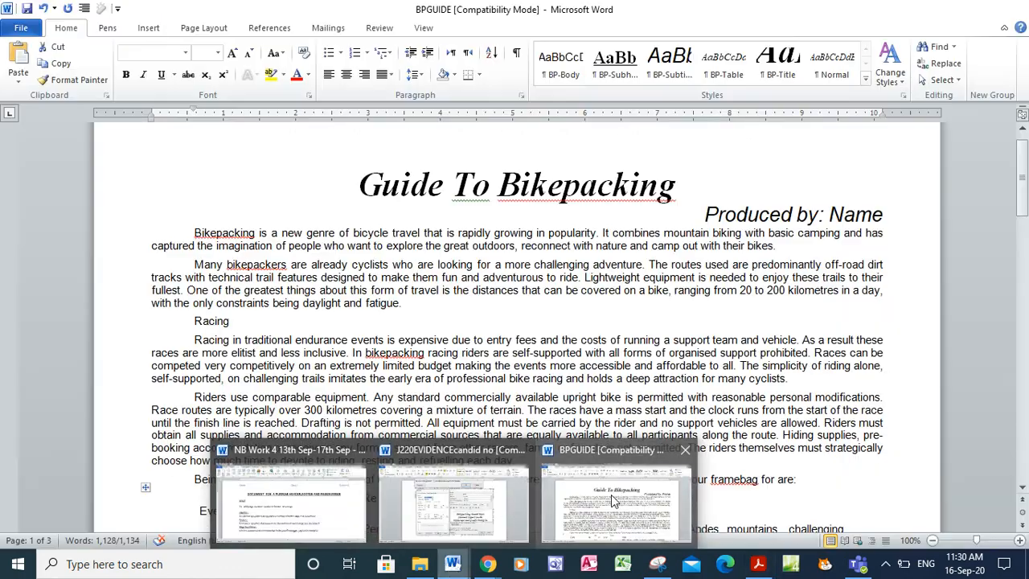
pyautogui.click(611, 495)
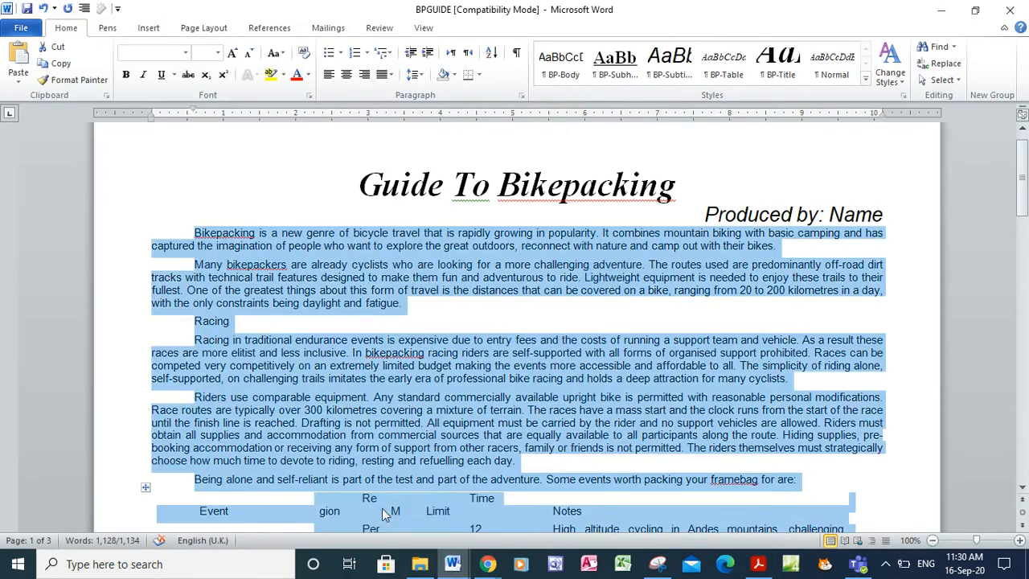
pyautogui.click(925, 483)
pyautogui.click(1023, 454)
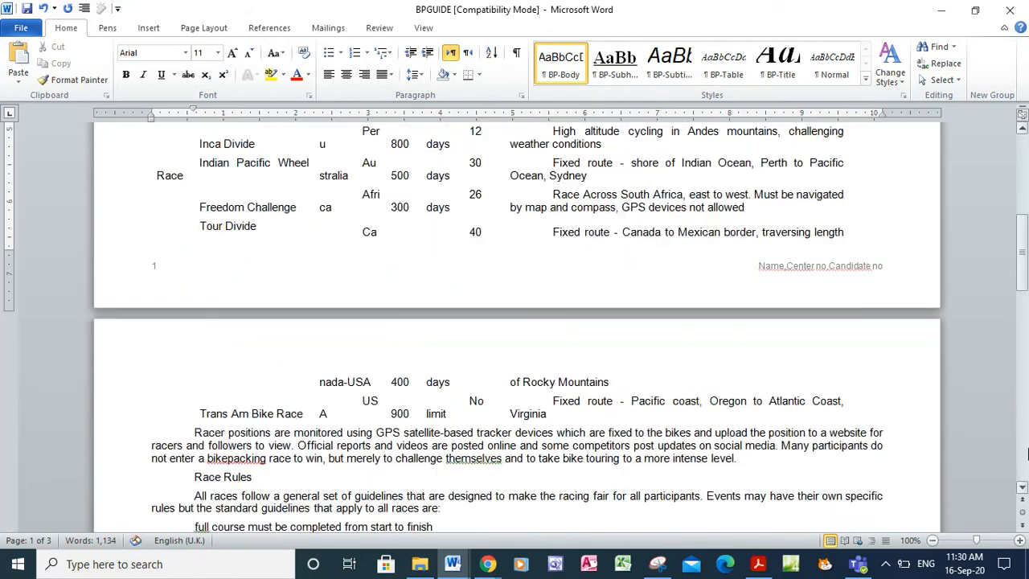
pyautogui.click(1023, 161)
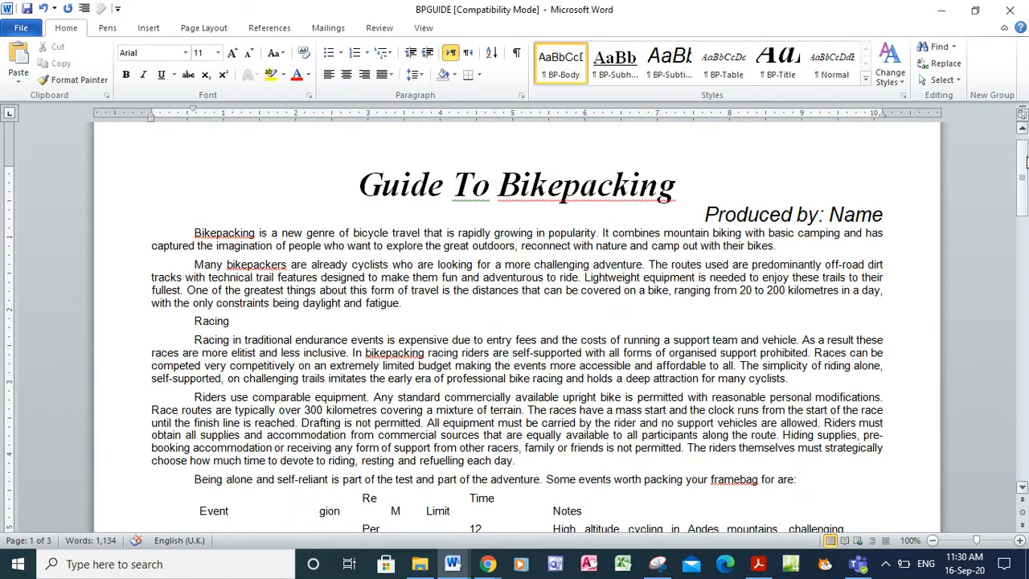
pyautogui.hotkey('ctrl', 'f')
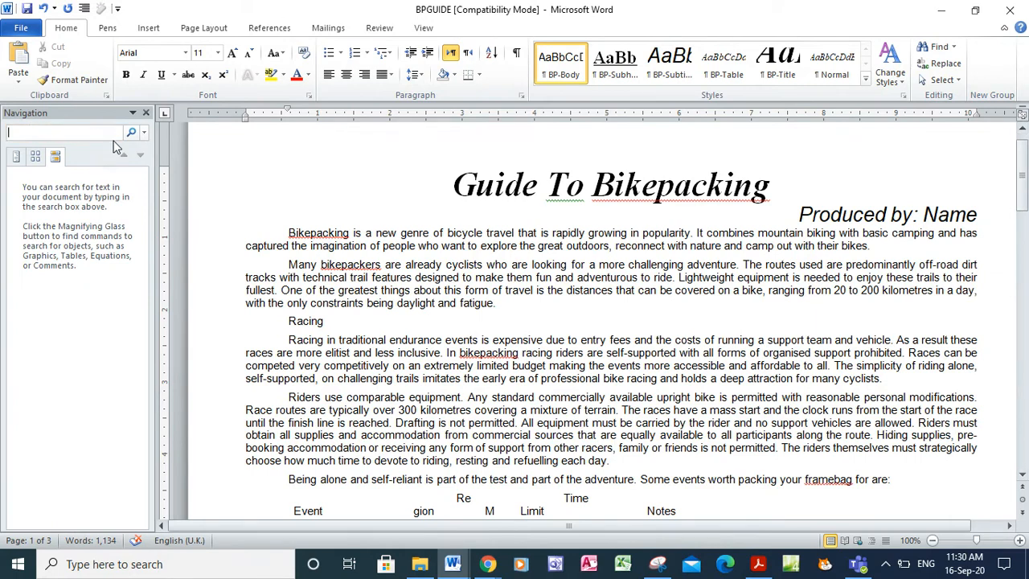
# Find 'full course must be completed' and select the ten Race Rules lines
pyautogui.click(759, 567)
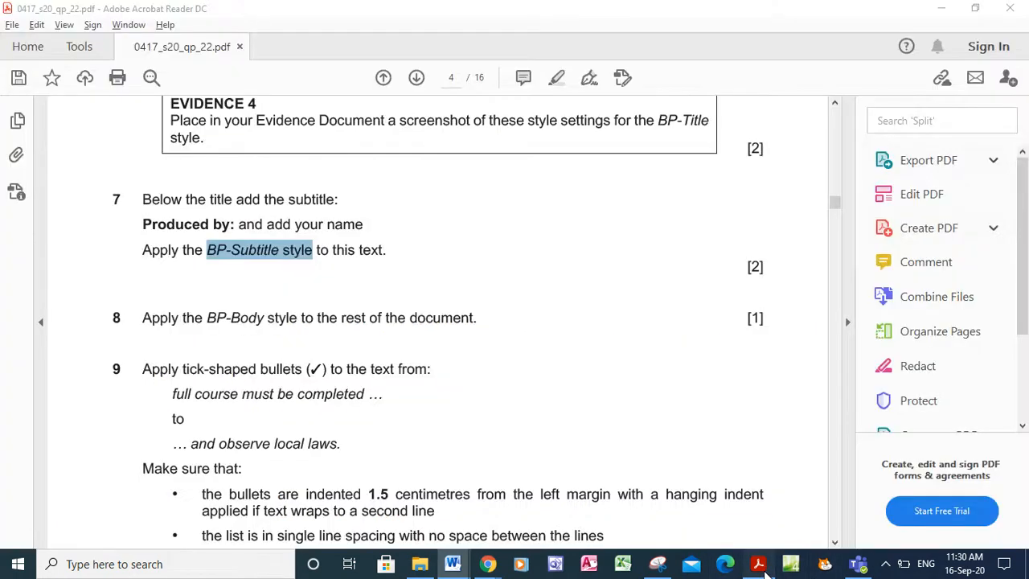
pyautogui.moveTo(170, 394); pyautogui.dragTo(363, 396)
pyautogui.hotkey('ctrl', 'c')
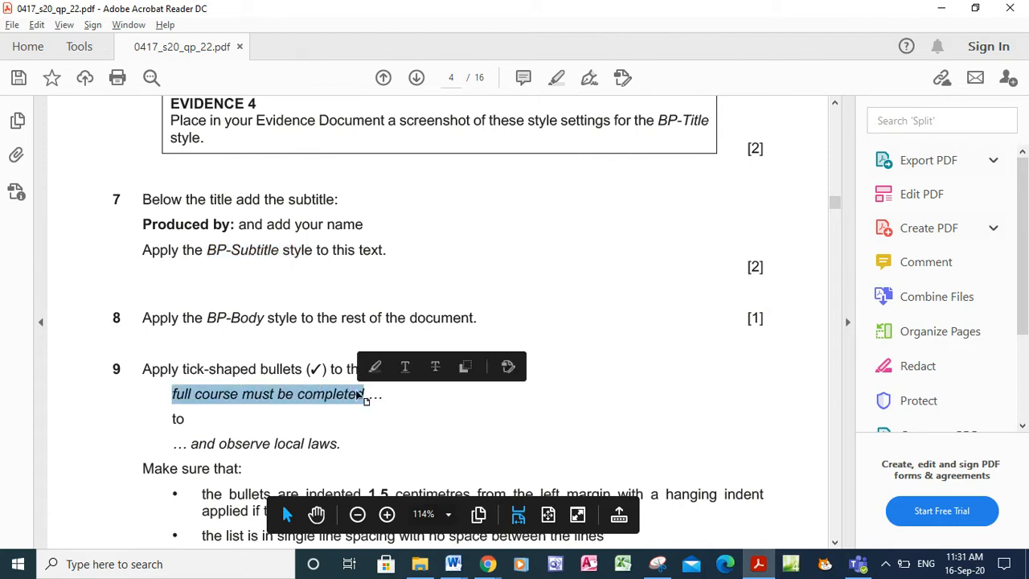
pyautogui.hotkey('alt', 'Tab')
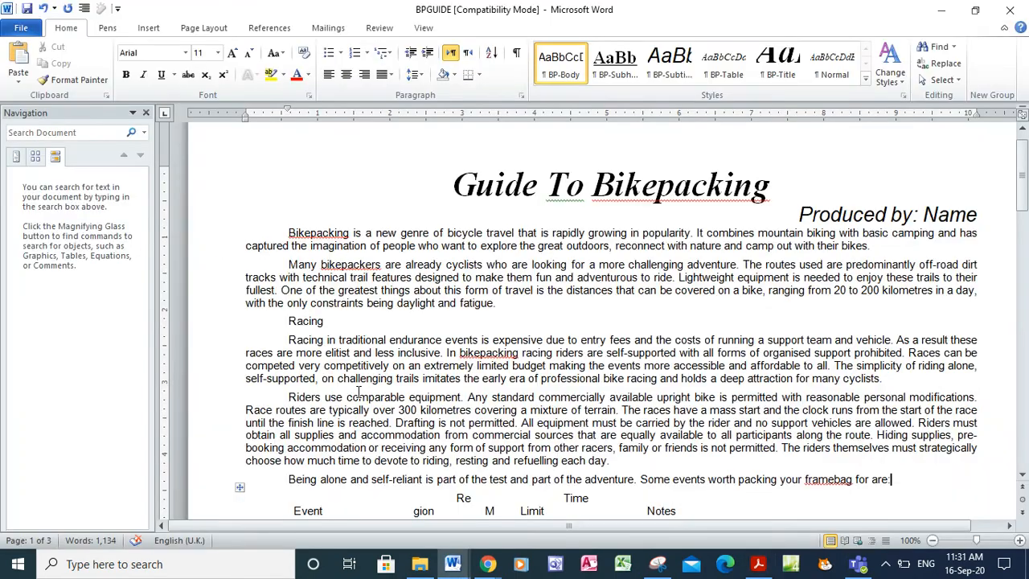
pyautogui.click(81, 131)
pyautogui.hotkey('ctrl', 'v')
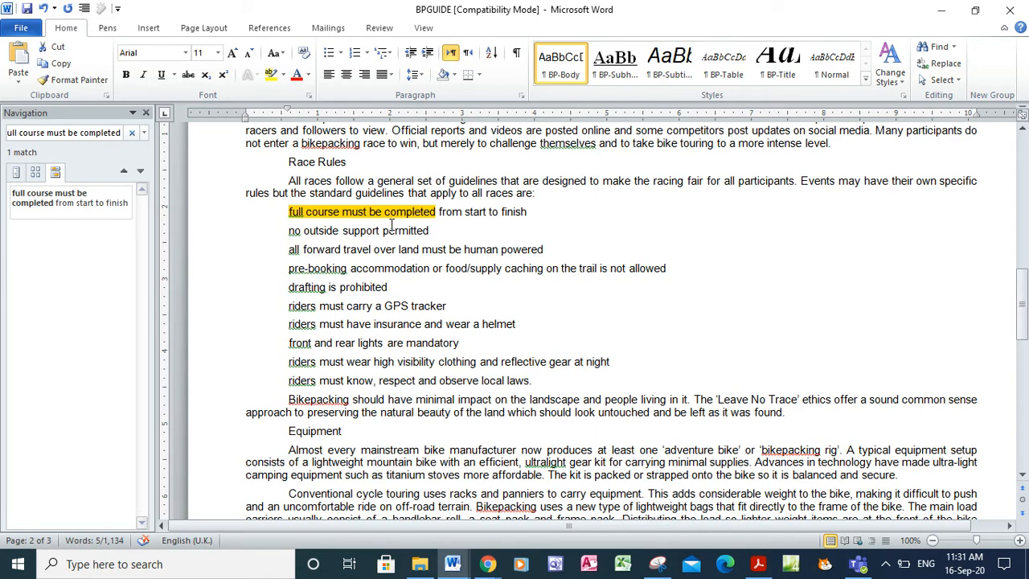
pyautogui.click(292, 216)
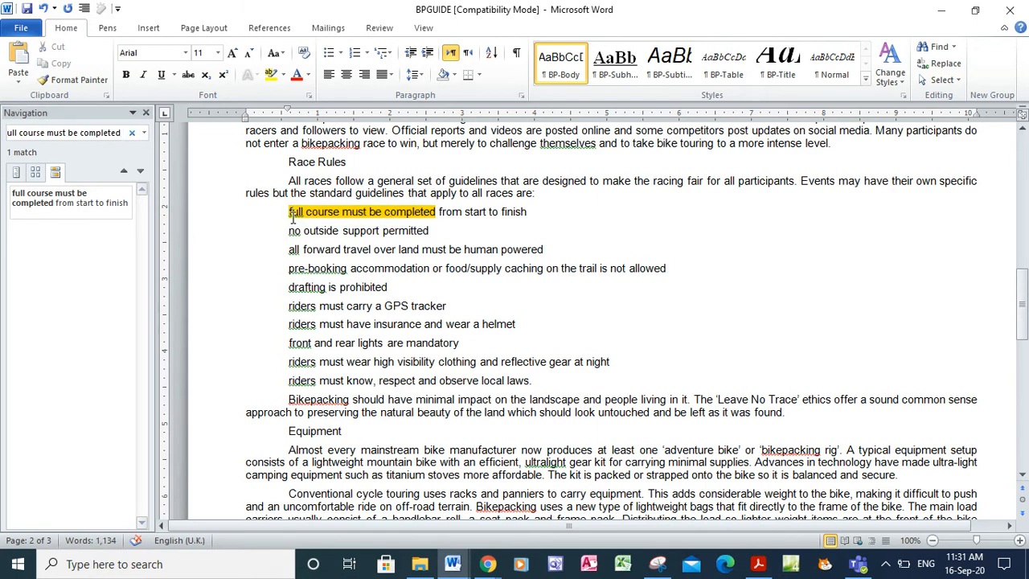
pyautogui.moveTo(540, 383); pyautogui.dragTo(274, 212)
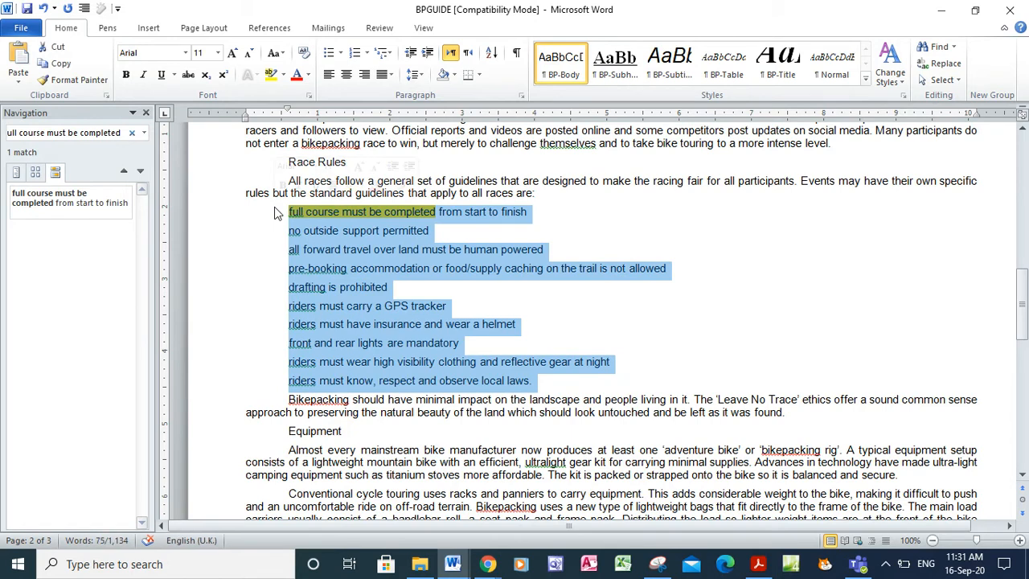
# Give the selected Race Rules list checkmark bullets
pyautogui.click(756, 566)
pyautogui.click(153, 371)
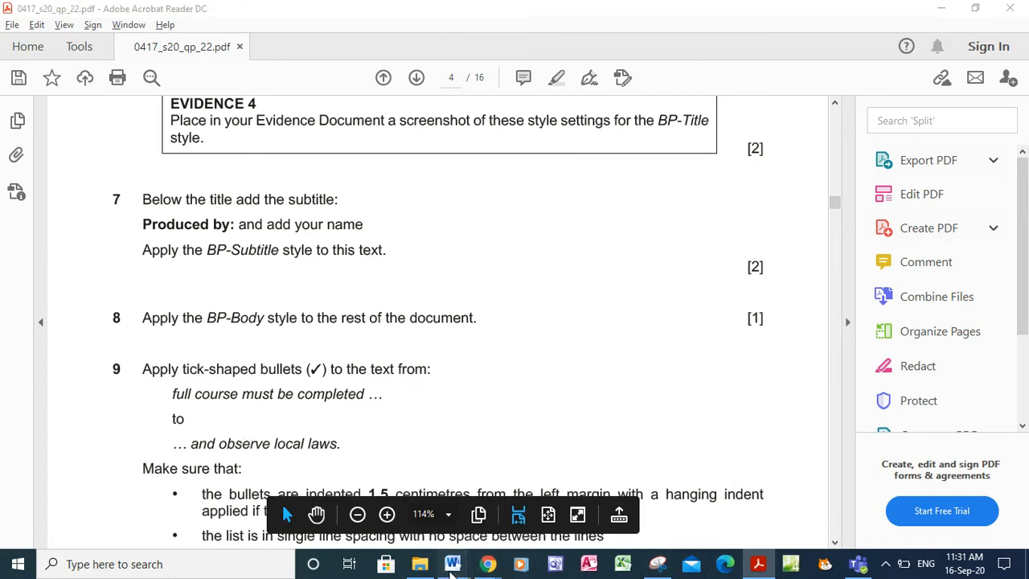
pyautogui.moveTo(453, 564)
pyautogui.click(572, 522)
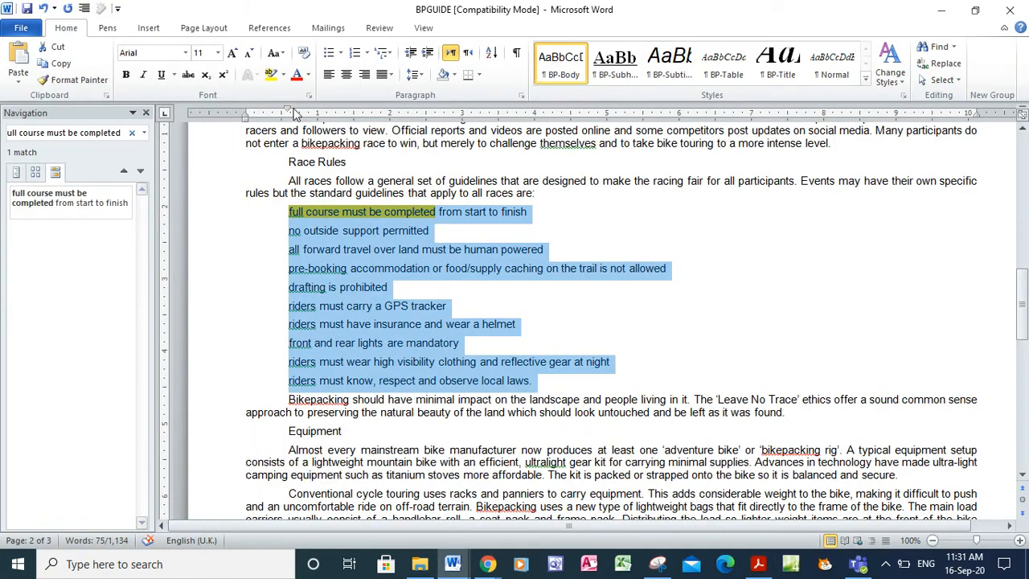
pyautogui.click(341, 54)
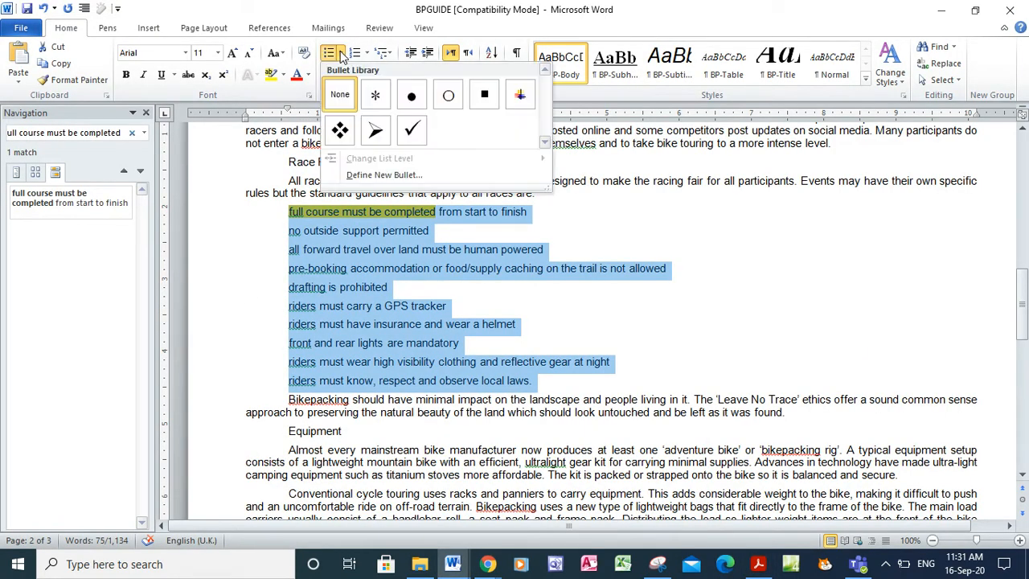
pyautogui.click(411, 131)
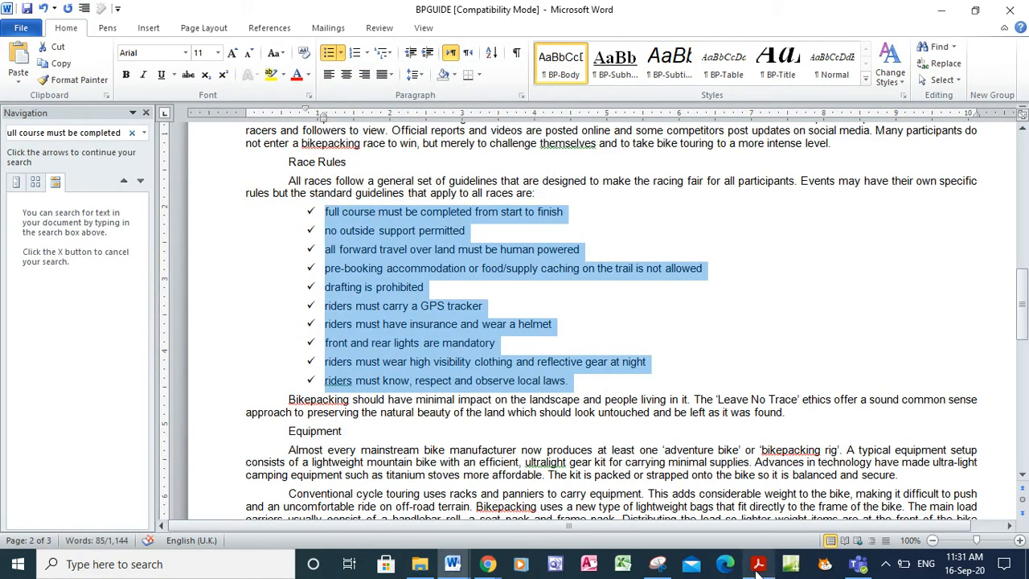
pyautogui.click(758, 563)
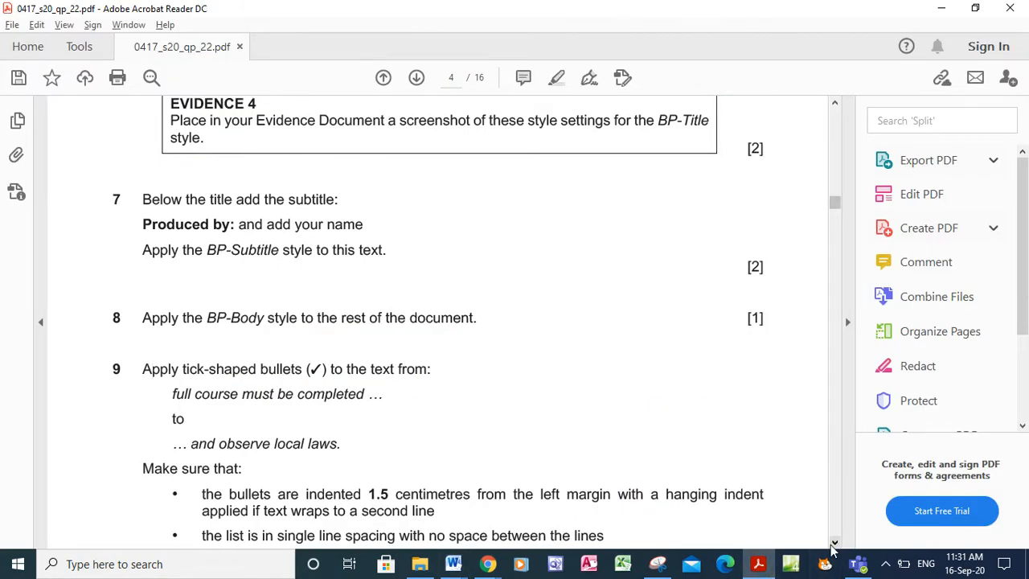
# Highlight '1.5 centimetres from the left margin' and 'a hanging indent' in question 9 yellow
pyautogui.scroll(-5, 354, 277)
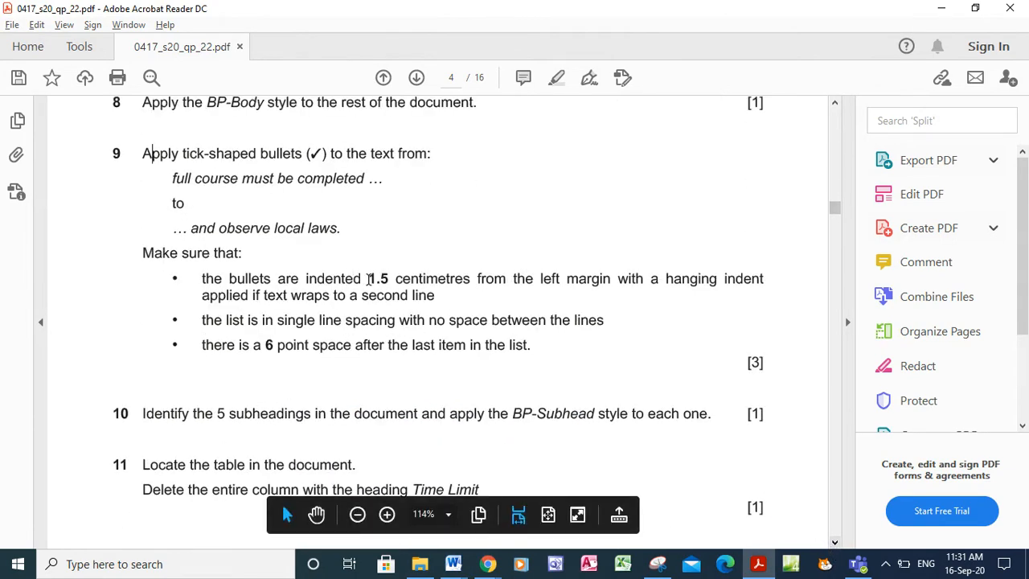
pyautogui.moveTo(366, 279); pyautogui.dragTo(589, 288)
pyautogui.click(605, 249)
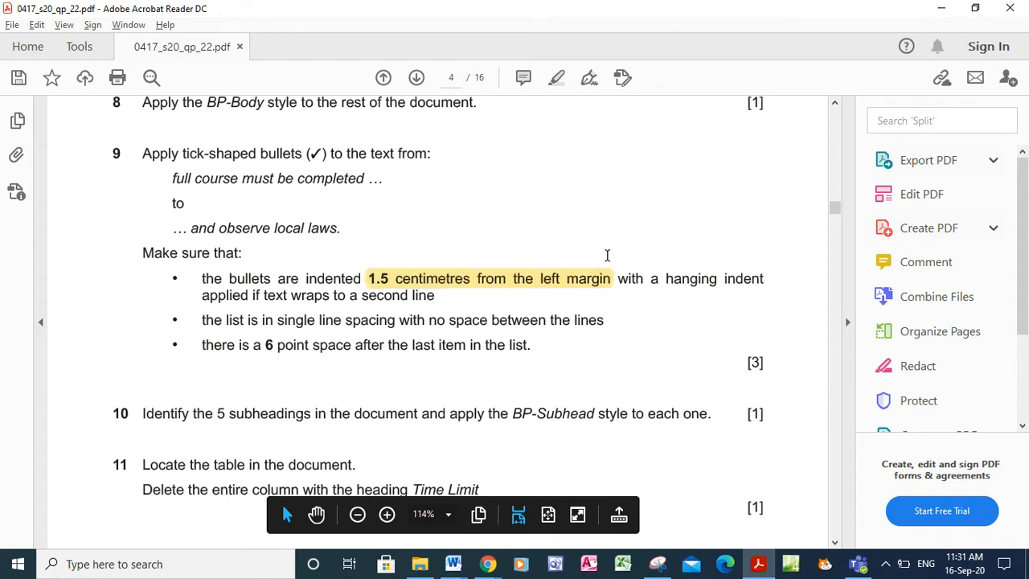
pyautogui.moveTo(651, 282); pyautogui.dragTo(764, 283)
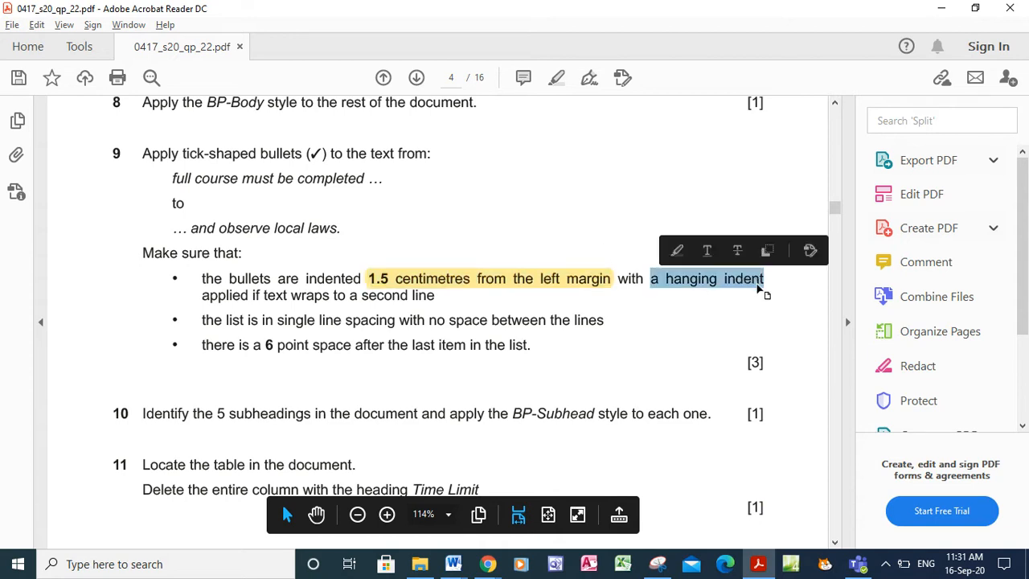
pyautogui.click(674, 252)
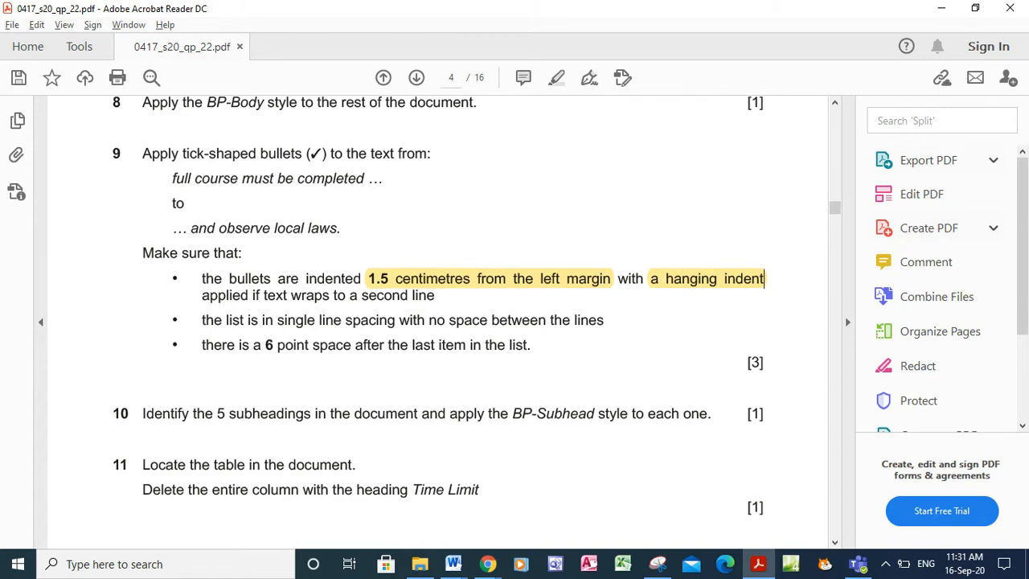
# Give the race rules list a 1.5 cm Before-text indent in Paragraph settings, then show the question paper
pyautogui.moveTo(455, 567)
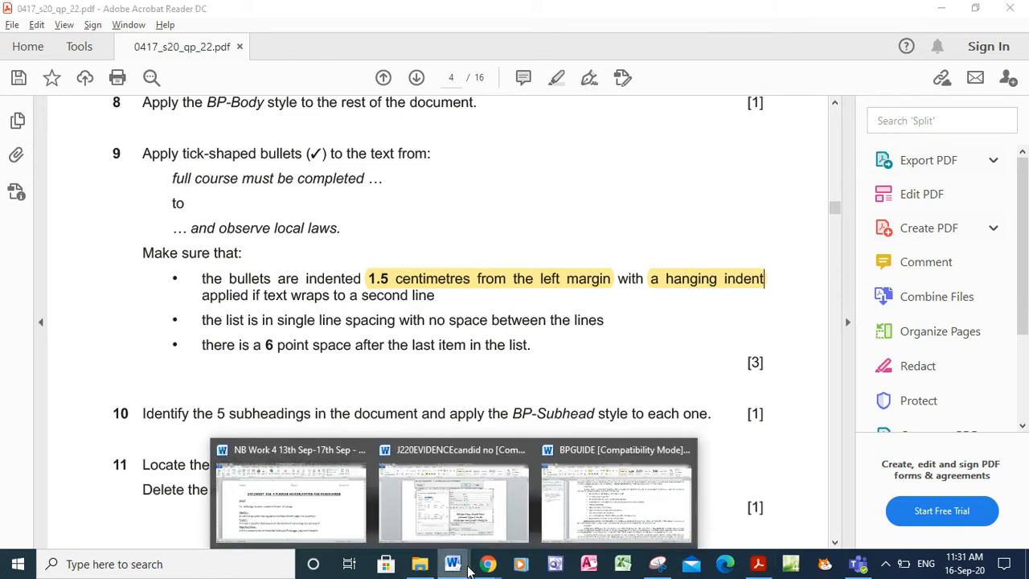
pyautogui.click(608, 523)
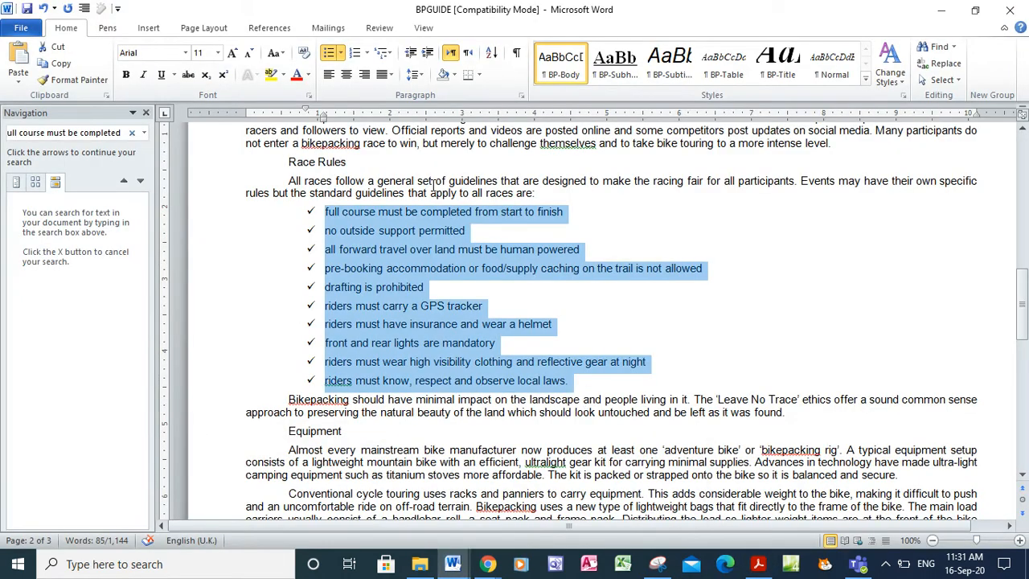
pyautogui.click(521, 95)
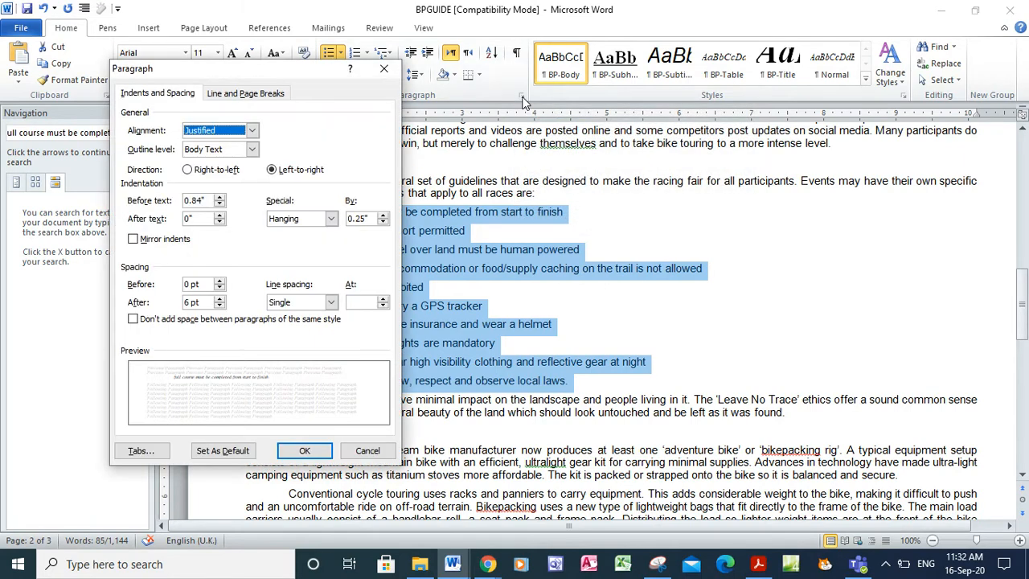
pyautogui.click(205, 202)
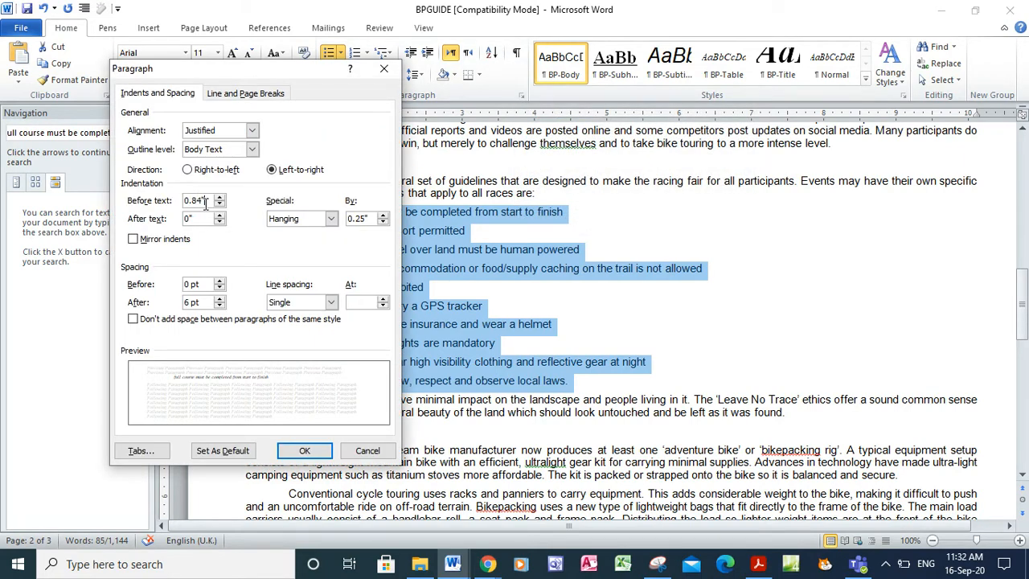
pyautogui.press('BackSpace')
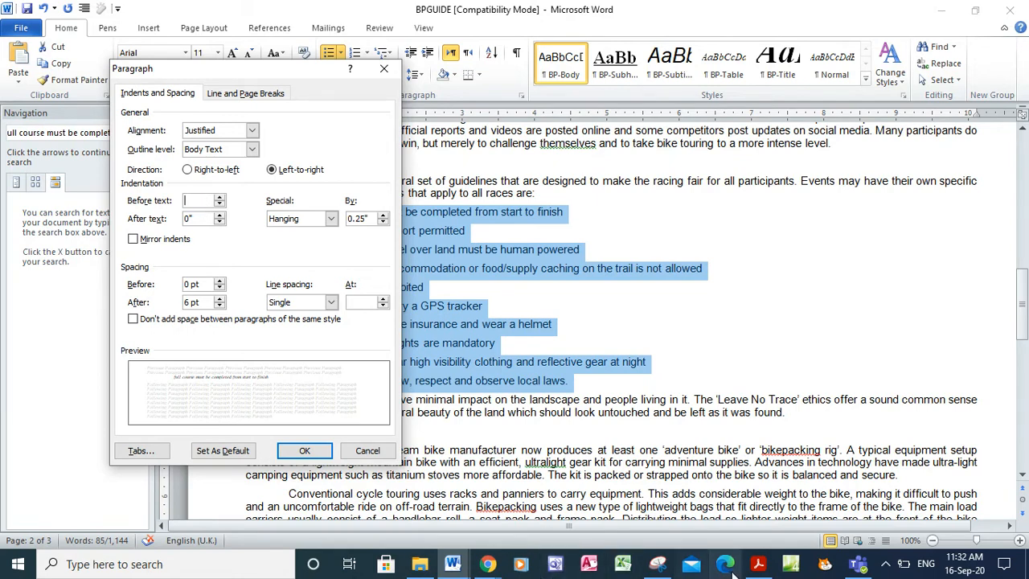
pyautogui.click(758, 563)
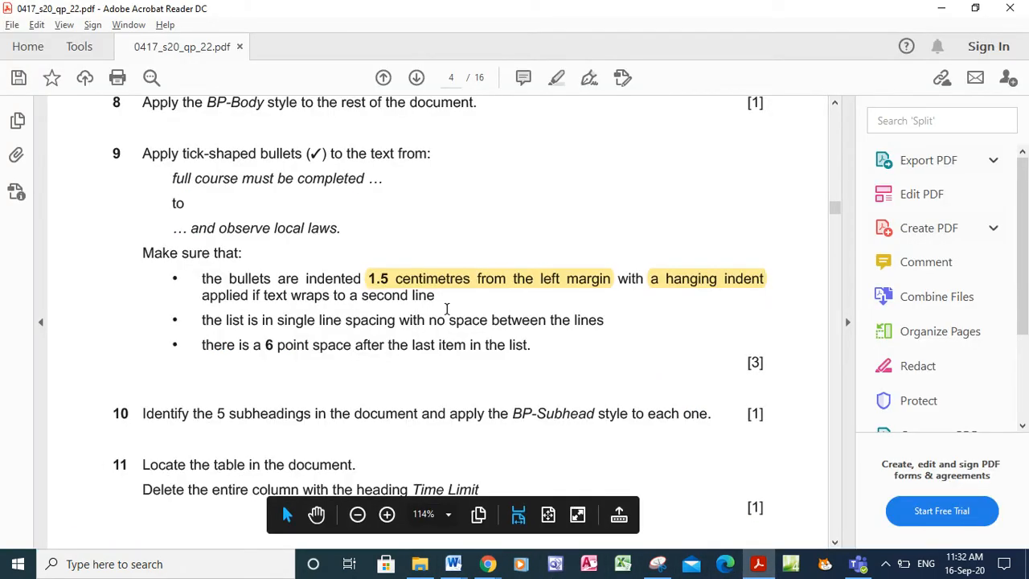
pyautogui.moveTo(439, 574)
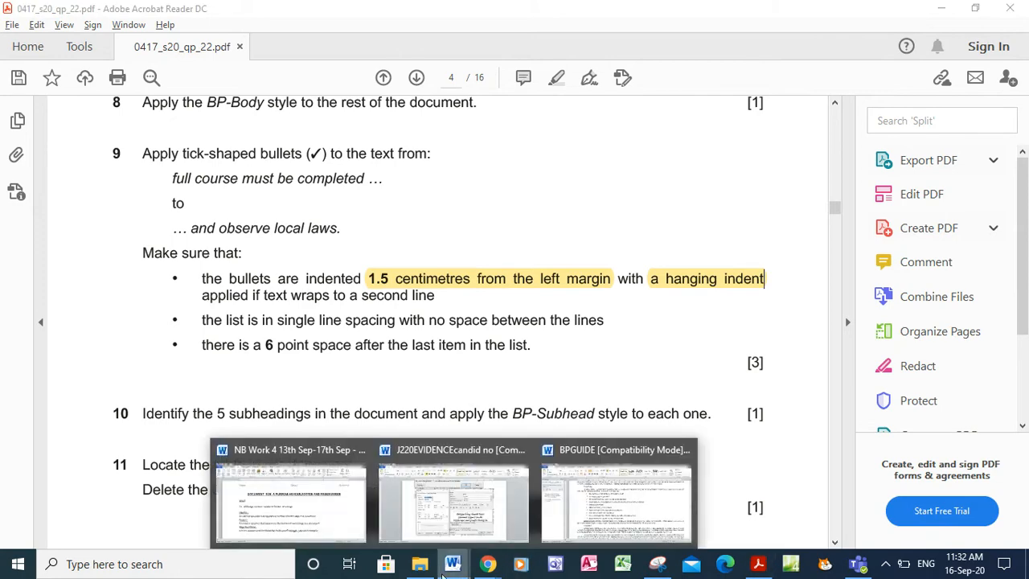
pyautogui.click(586, 516)
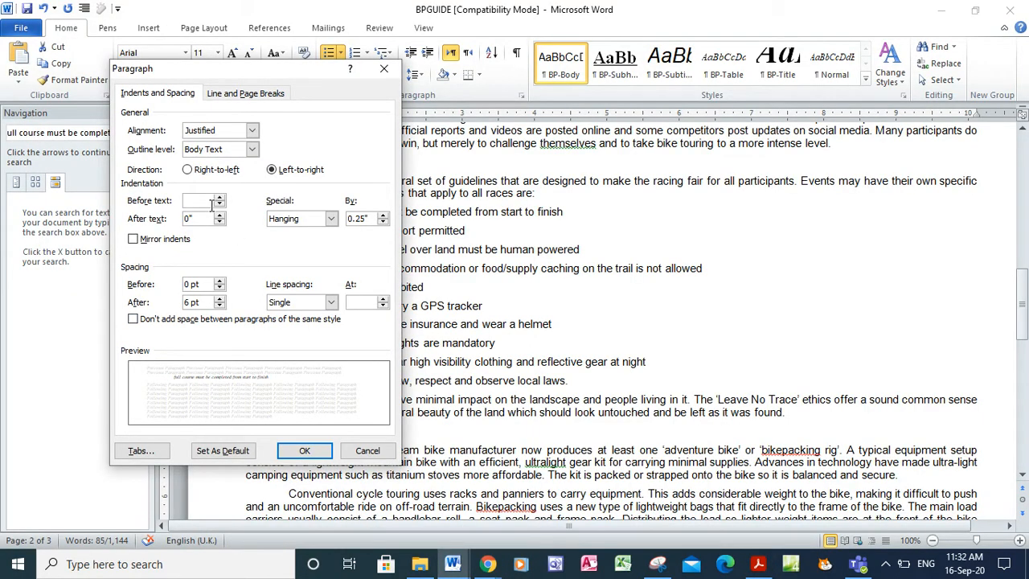
pyautogui.write('1.5')
pyautogui.click(305, 451)
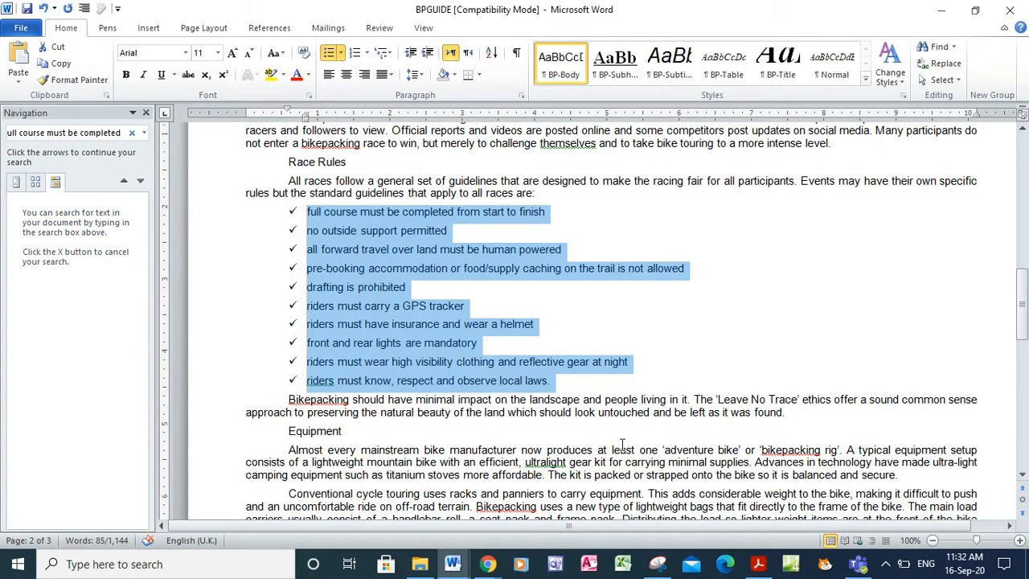
pyautogui.click(758, 564)
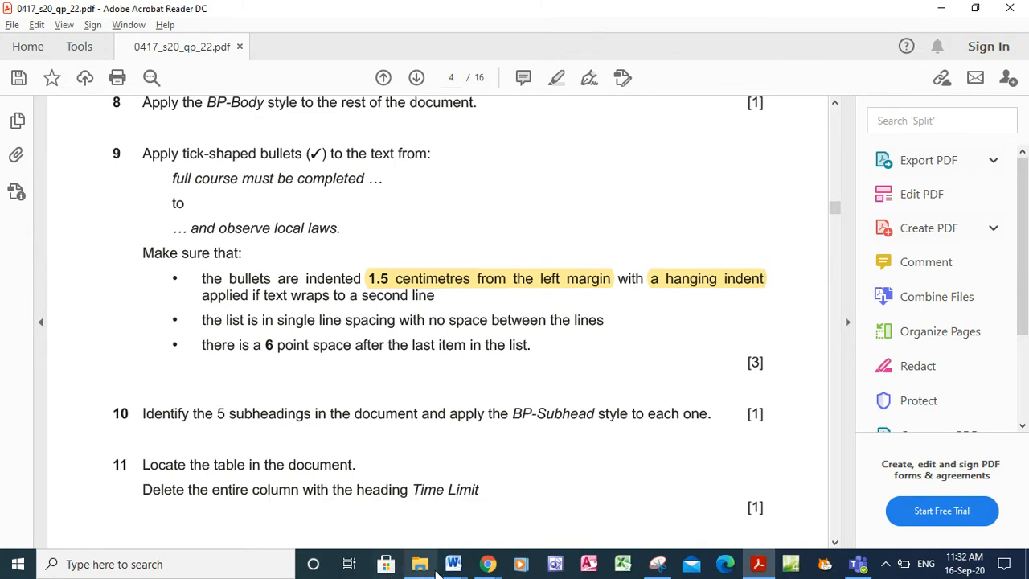
# Set the race rules list to single line spacing with 0 pt space after
pyautogui.click(450, 566)
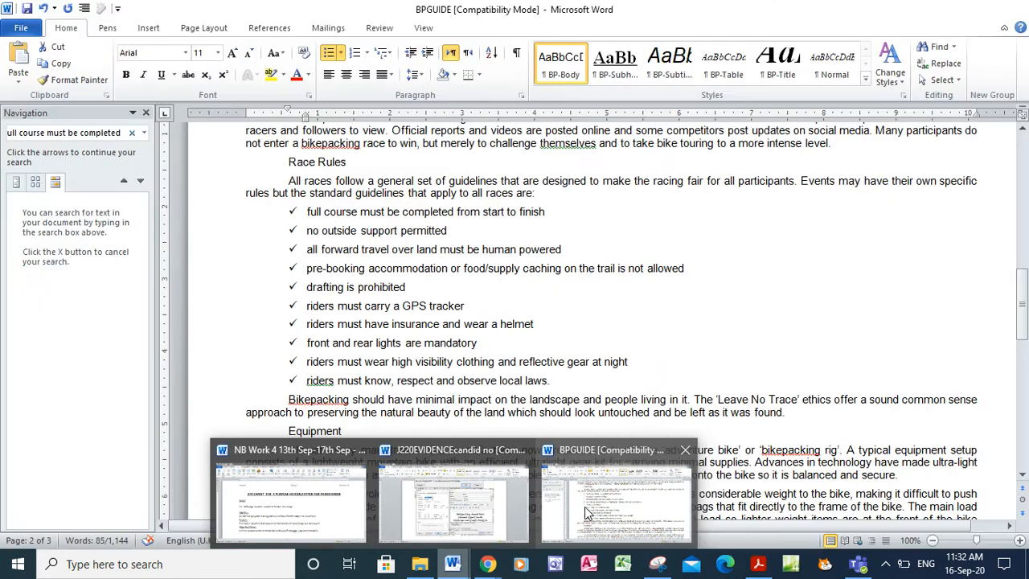
pyautogui.click(584, 506)
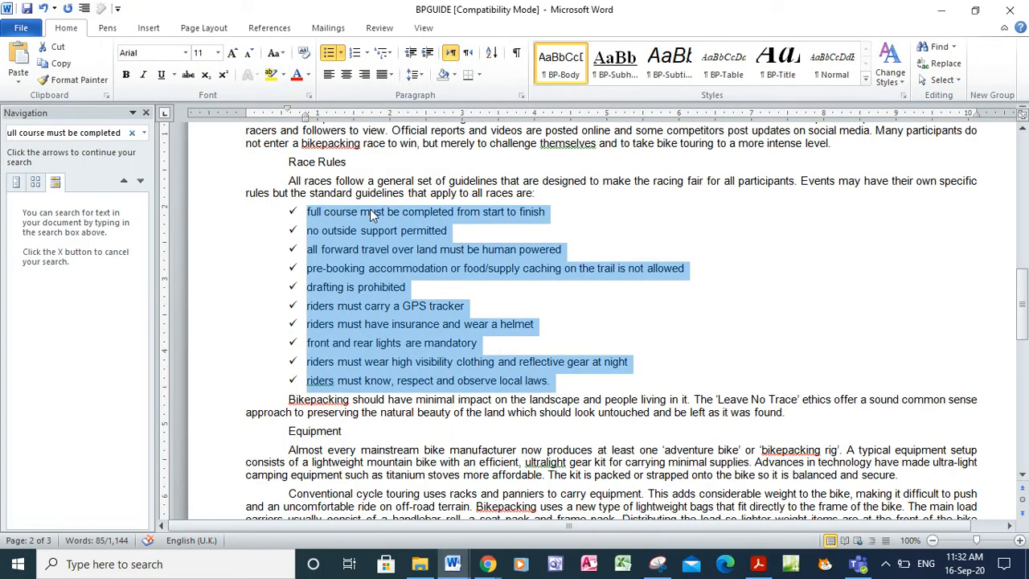
pyautogui.click(418, 74)
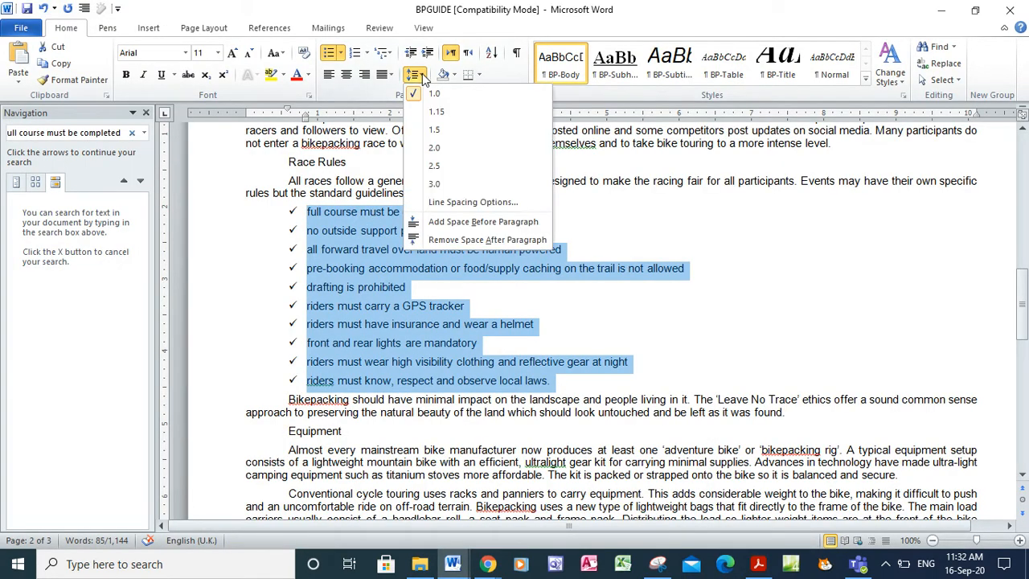
pyautogui.click(464, 208)
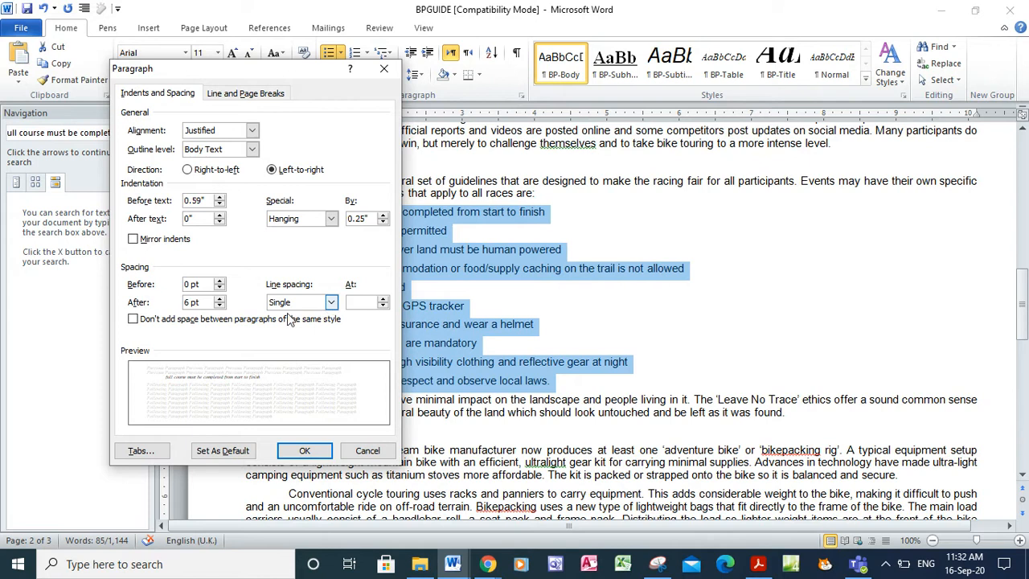
pyautogui.click(191, 303)
pyautogui.press('BackSpace')
pyautogui.click(305, 452)
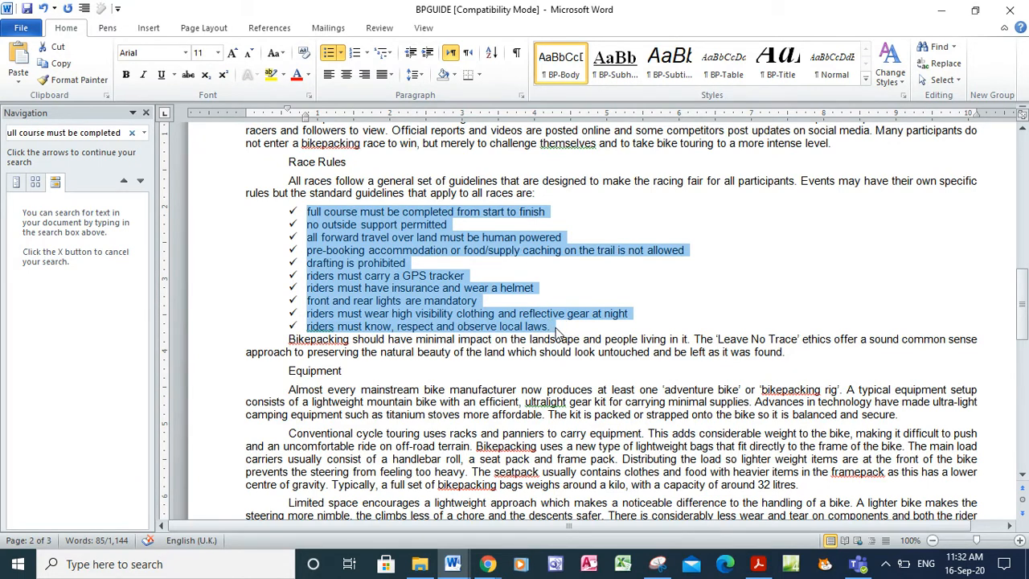
# Recheck question 9's list requirements in the PDF and return to the guide
pyautogui.click(758, 565)
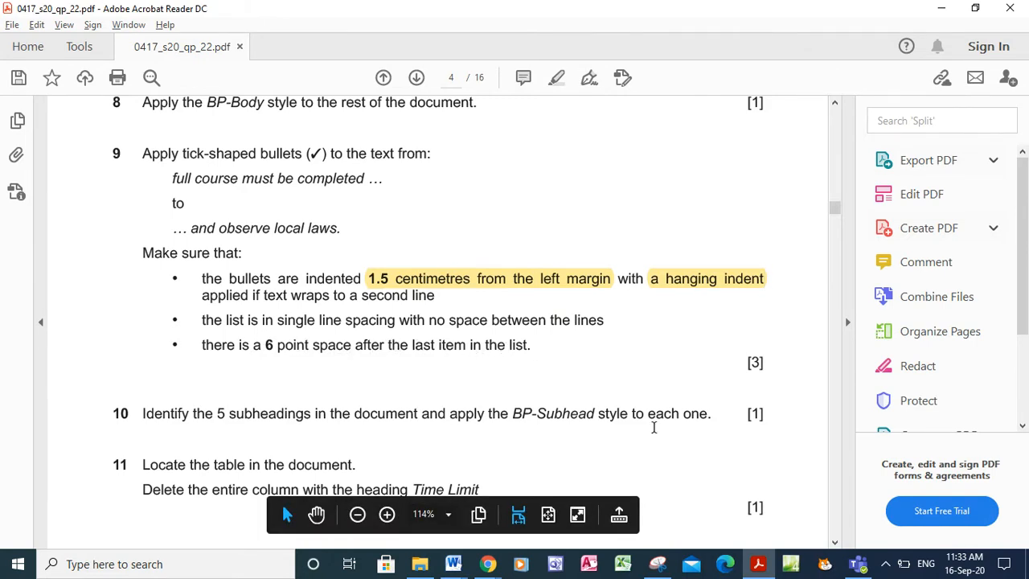
pyautogui.moveTo(450, 571)
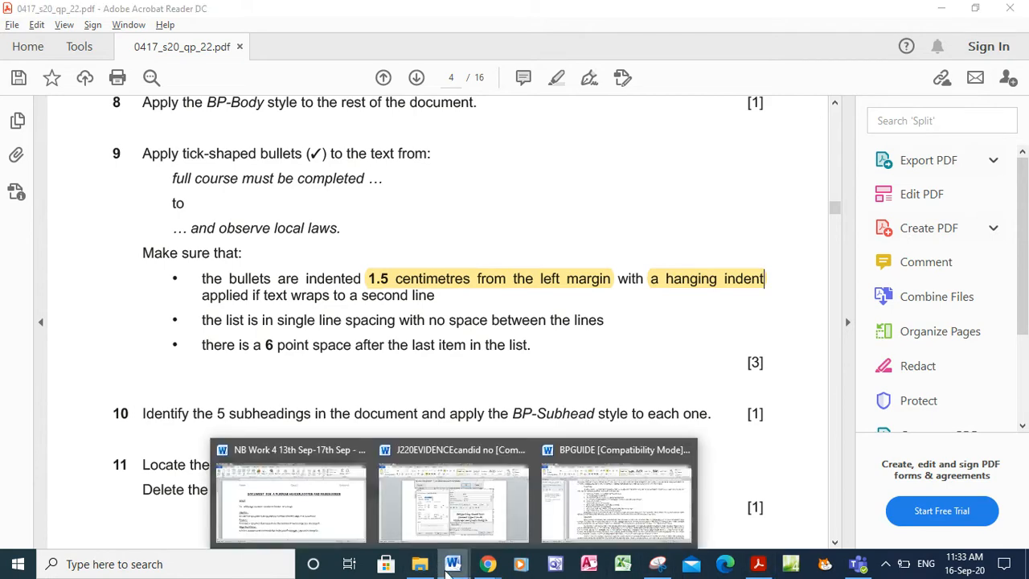
pyautogui.click(616, 492)
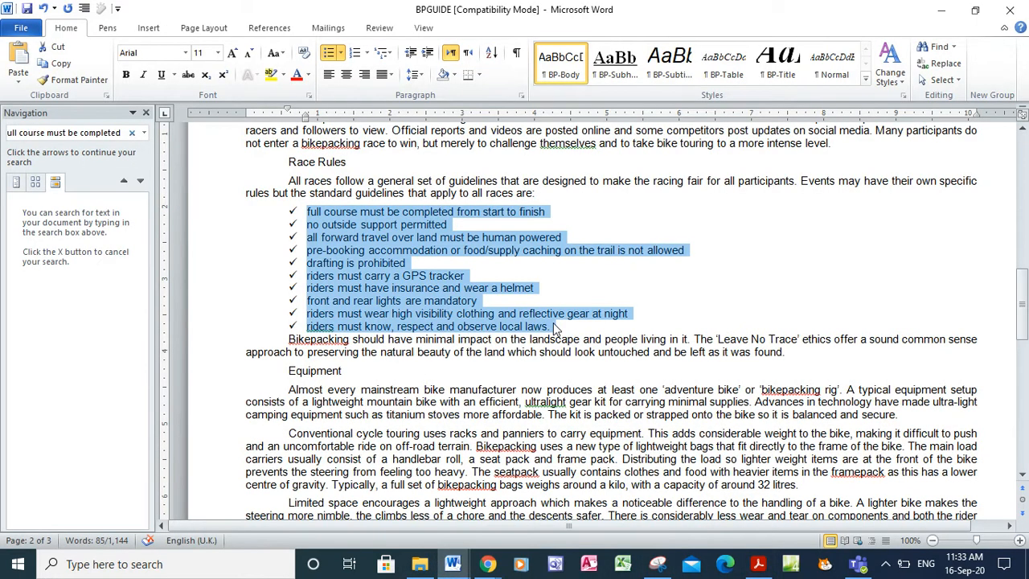
# Give the last race rule, ending 'observe local laws.', 6 pt space after
pyautogui.click(553, 326)
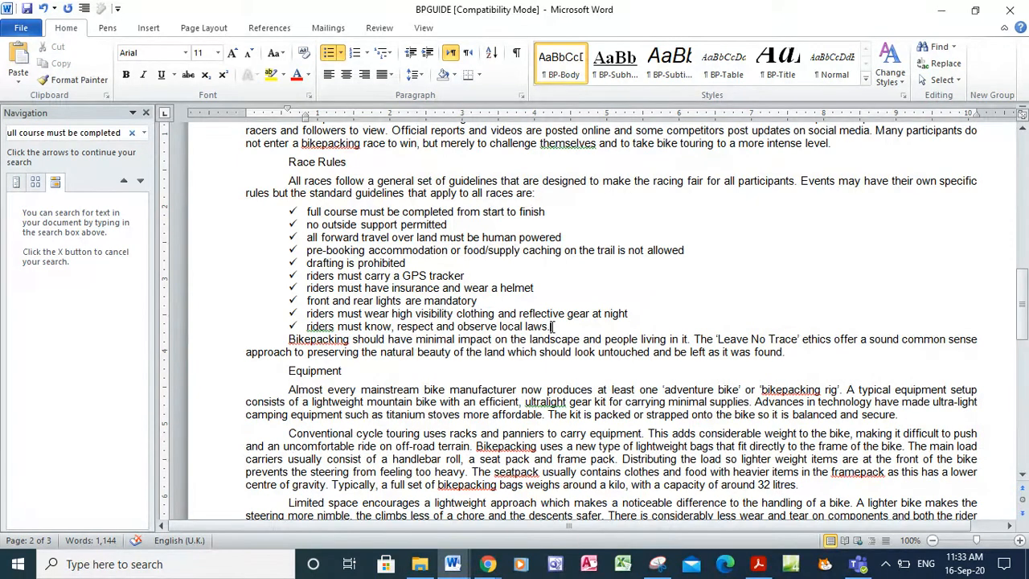
pyautogui.click(521, 98)
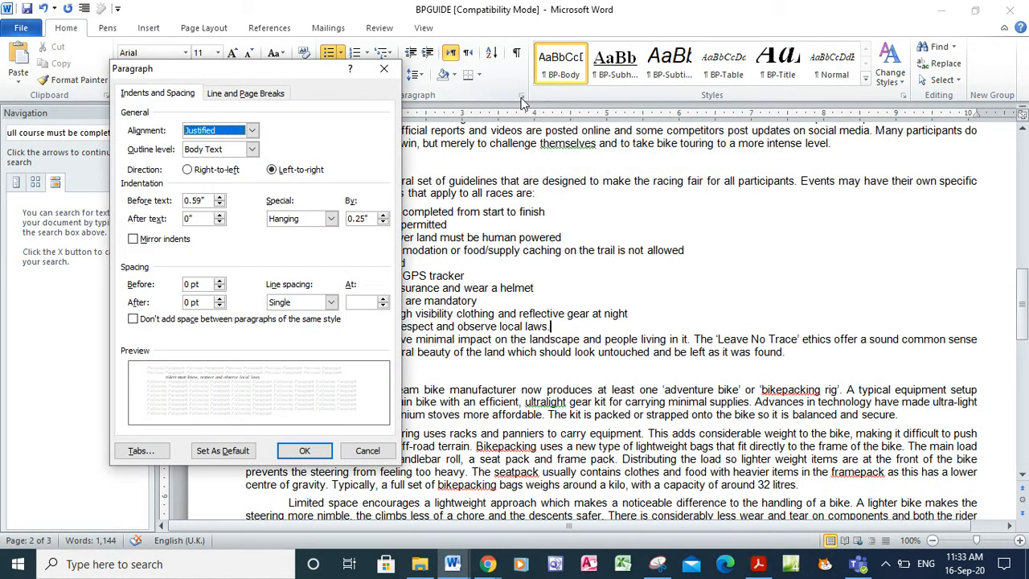
pyautogui.click(191, 302)
pyautogui.press('BackSpace')
pyautogui.press('BackSpace')
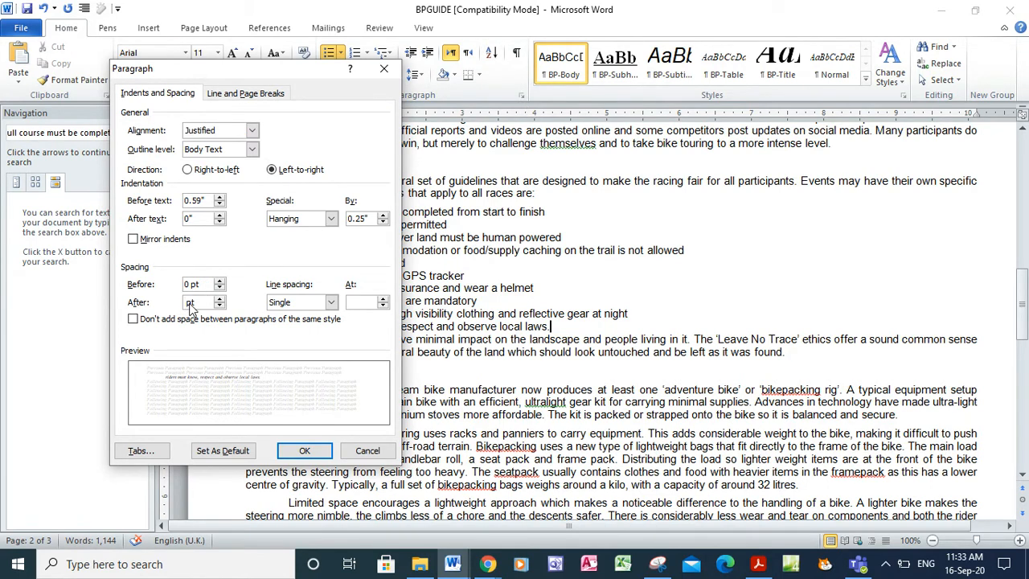
pyautogui.write('6')
pyautogui.click(299, 452)
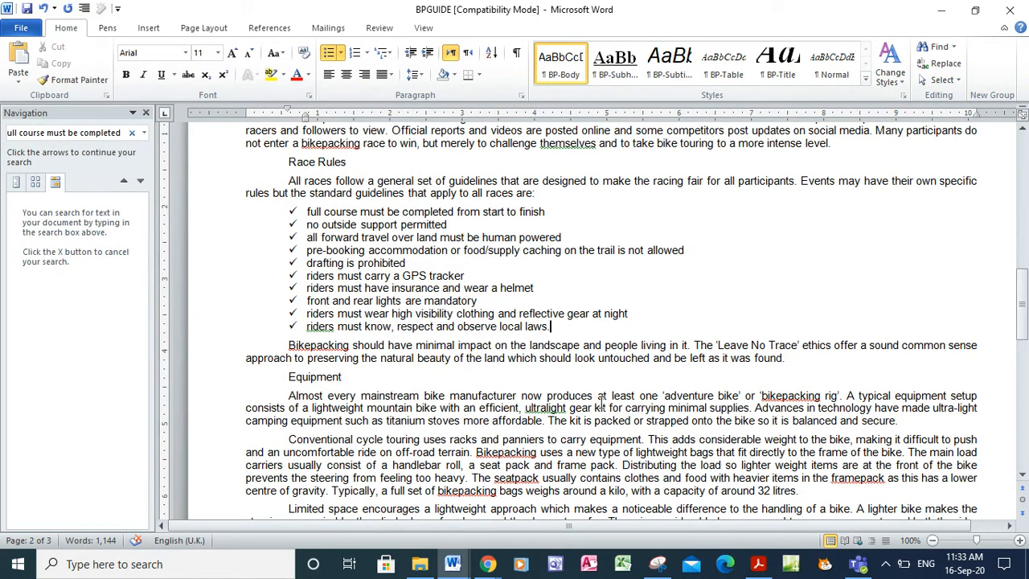
# Read questions 10–12 in the exam PDF, then bring BPGUIDE back in Word
pyautogui.click(758, 564)
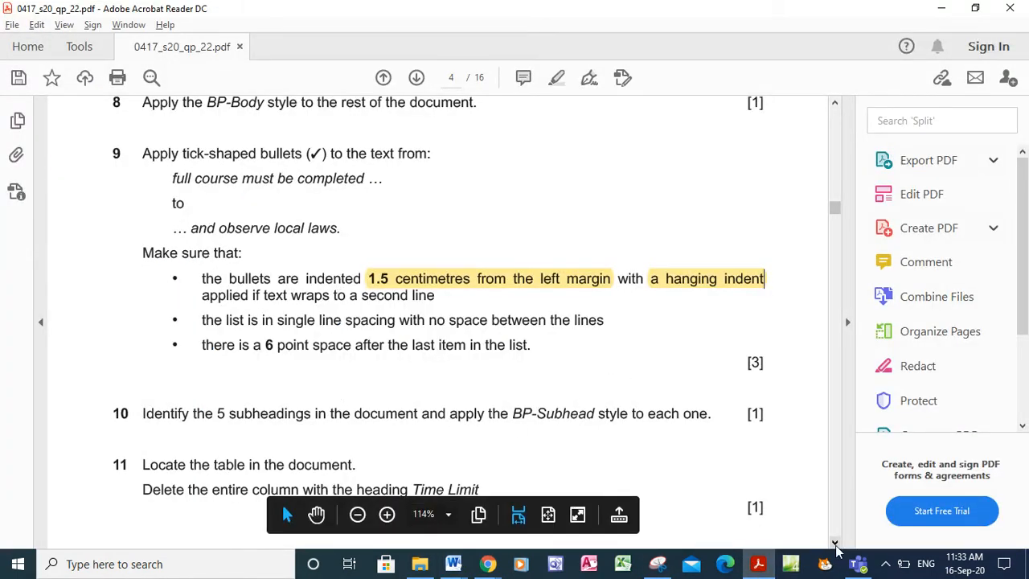
pyautogui.scroll(-3, 836, 547)
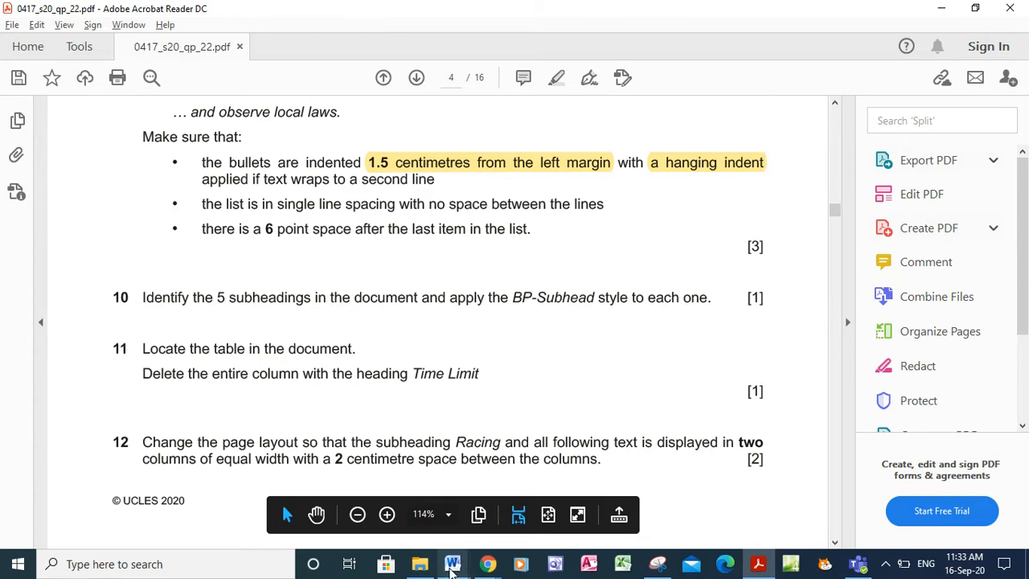
pyautogui.moveTo(451, 569)
pyautogui.click(602, 507)
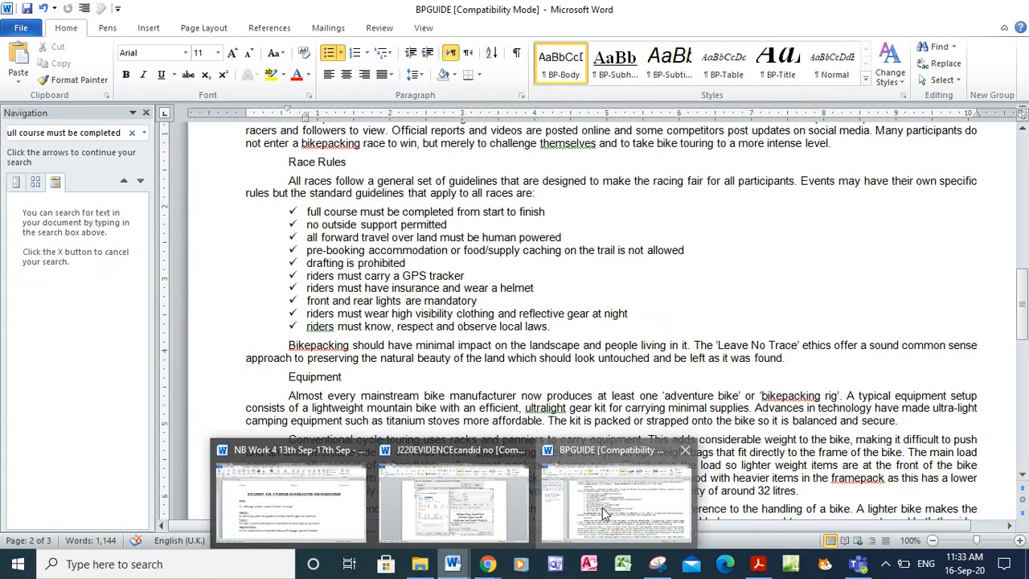
# Close the Navigation pane and zoom out to view several pages at once
pyautogui.click(146, 114)
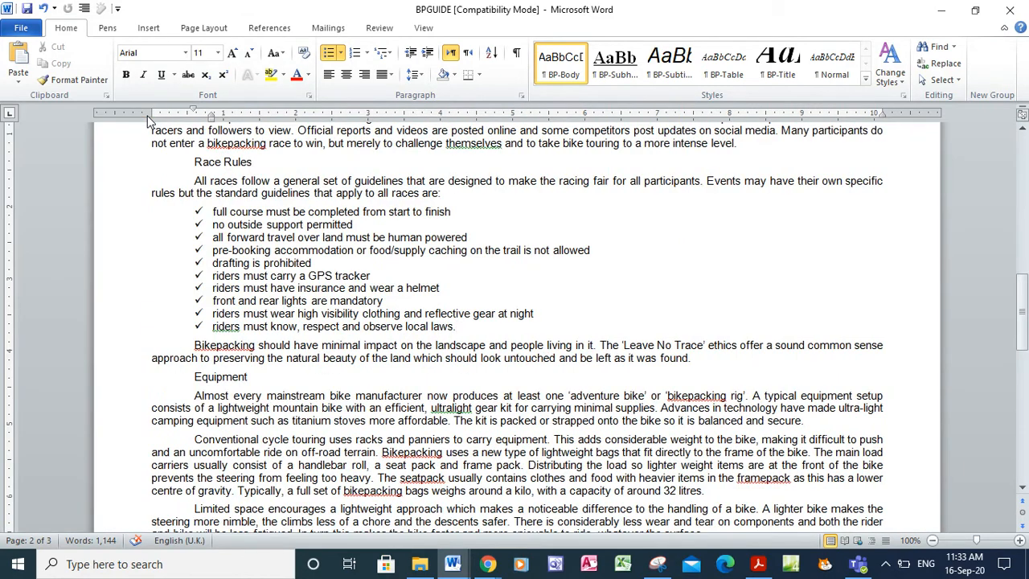
pyautogui.click(933, 540)
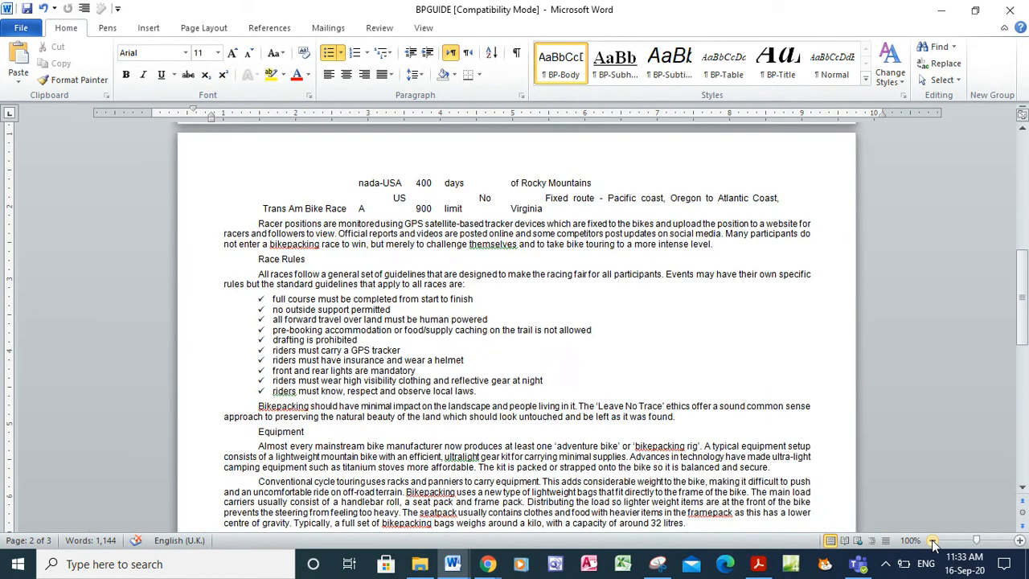
pyautogui.click(933, 541)
pyautogui.click(933, 540)
pyautogui.click(933, 540)
pyautogui.click(932, 541)
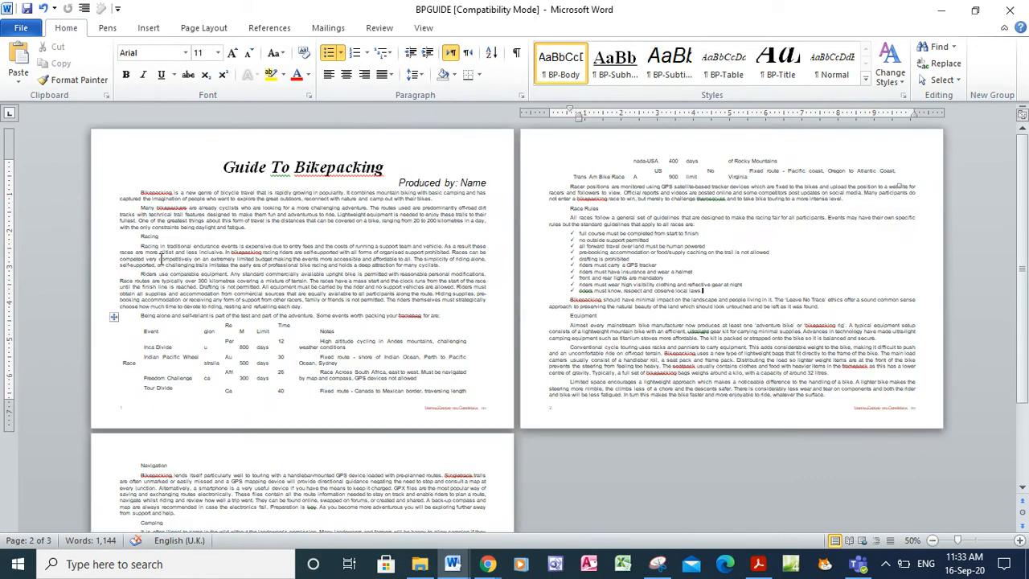
# Apply BP-Subhead to Racing, Navigation, Camping, Race Rules and Equipment, restoring 100% zoom
pyautogui.click(145, 238)
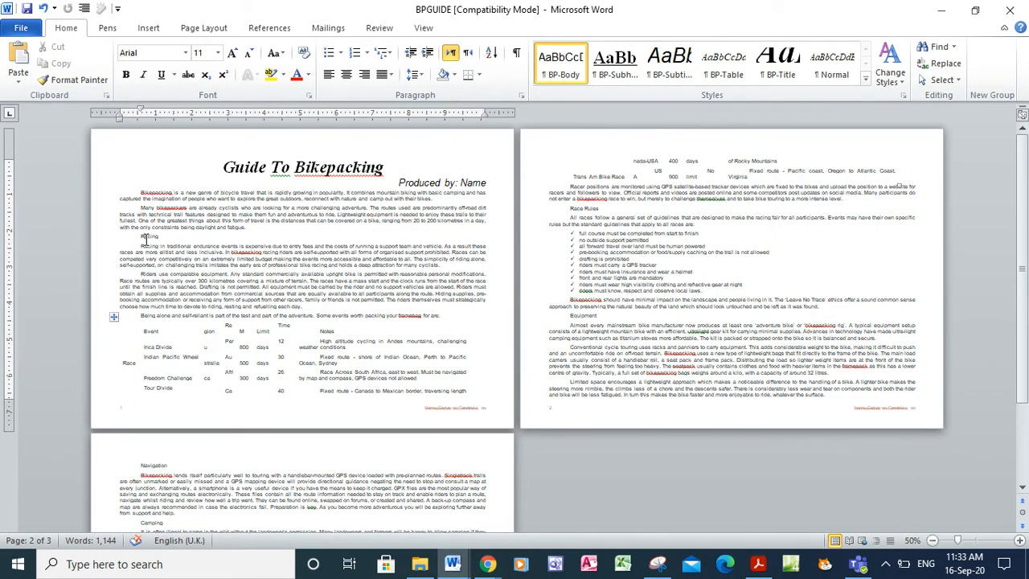
pyautogui.doubleClick(145, 236)
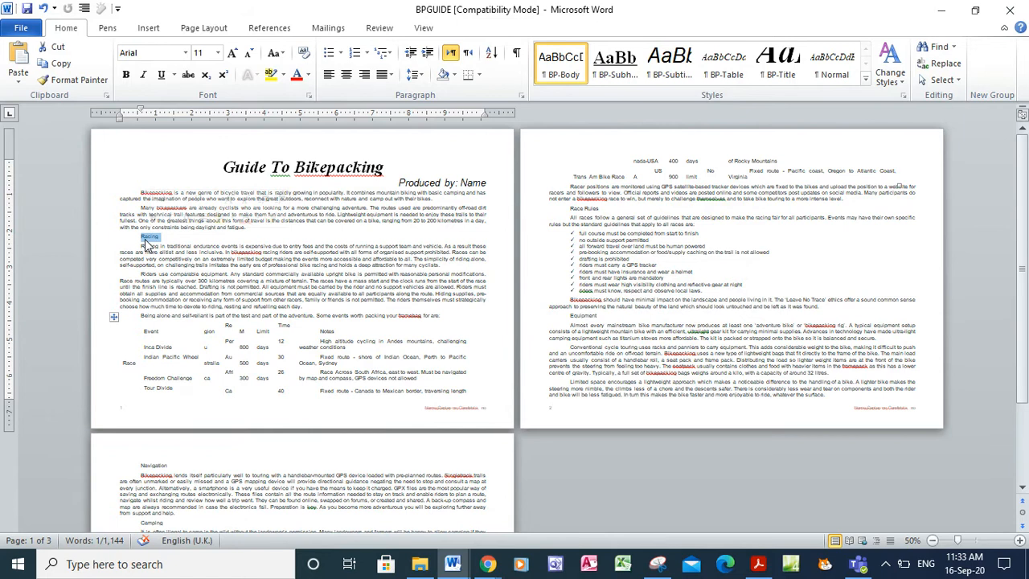
pyautogui.keyDown('ctrl'); pyautogui.doubleClick(149, 464); pyautogui.keyUp('ctrl')
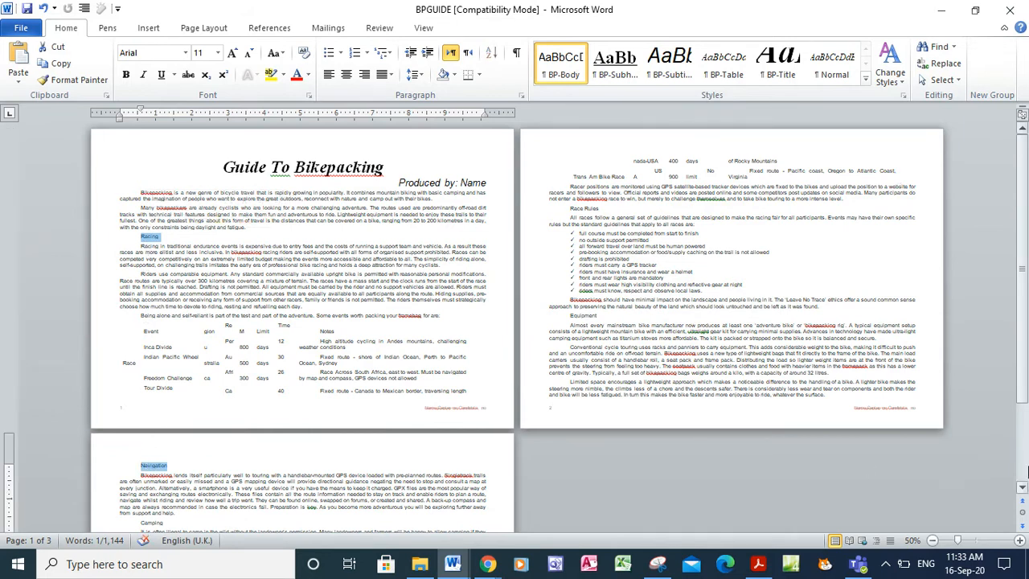
pyautogui.click(1023, 489)
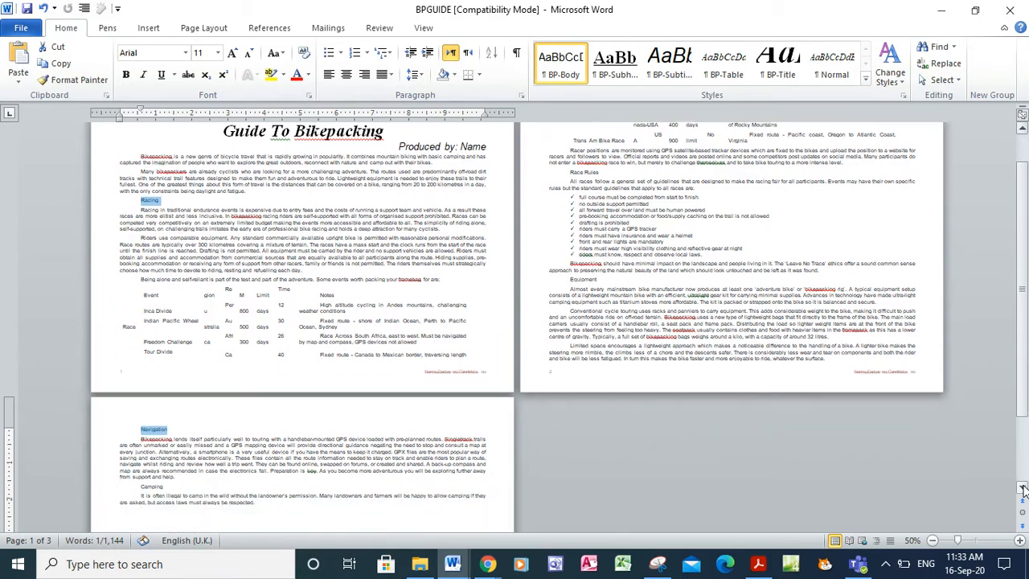
pyautogui.keyDown('ctrl'); pyautogui.doubleClick(152, 450); pyautogui.keyUp('ctrl')
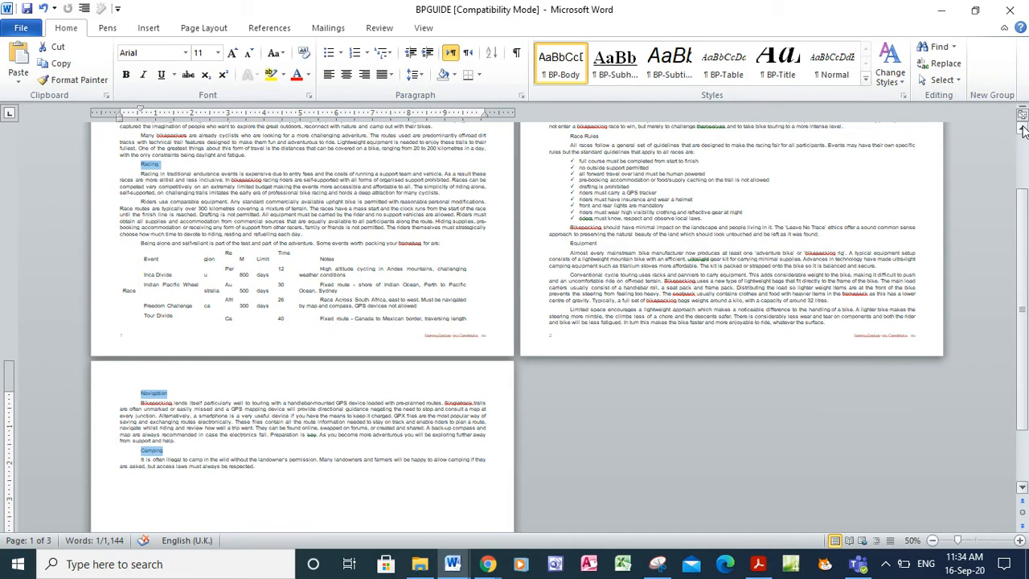
pyautogui.click(1022, 128)
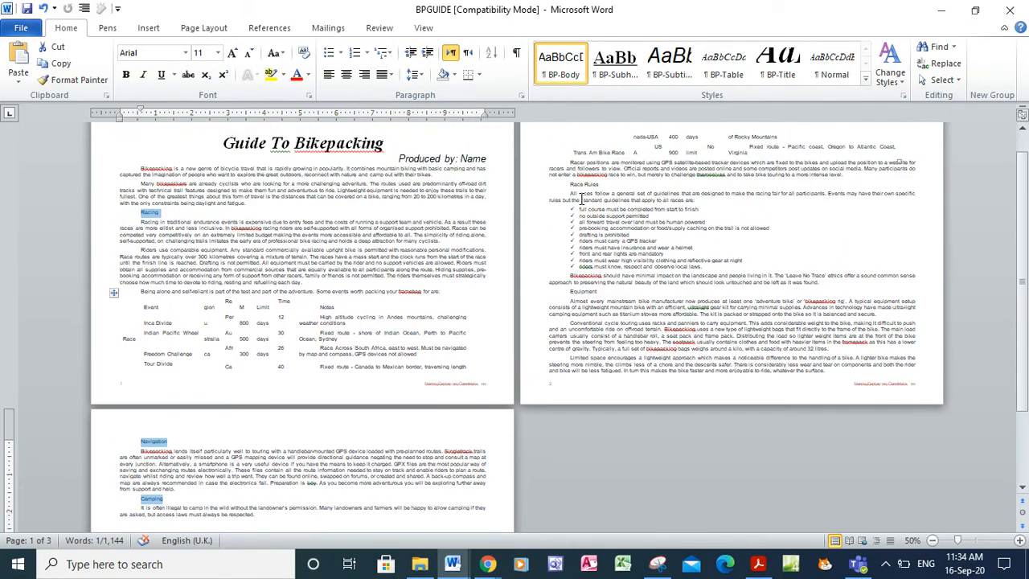
pyautogui.keyDown('ctrl'); pyautogui.doubleClick(580, 184); pyautogui.keyUp('ctrl')
pyautogui.keyDown('ctrl'); pyautogui.doubleClick(569, 293); pyautogui.keyUp('ctrl')
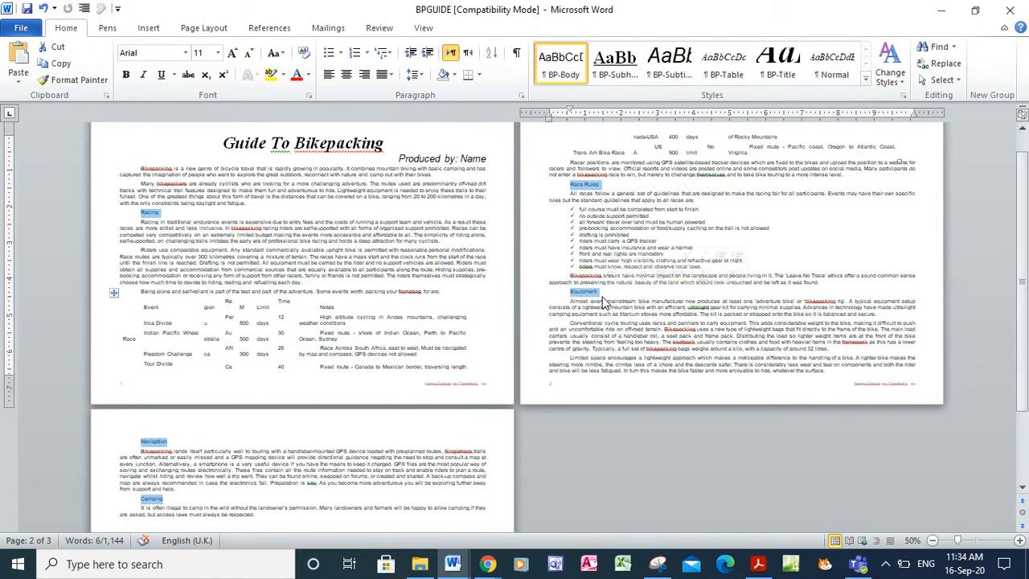
pyautogui.click(612, 64)
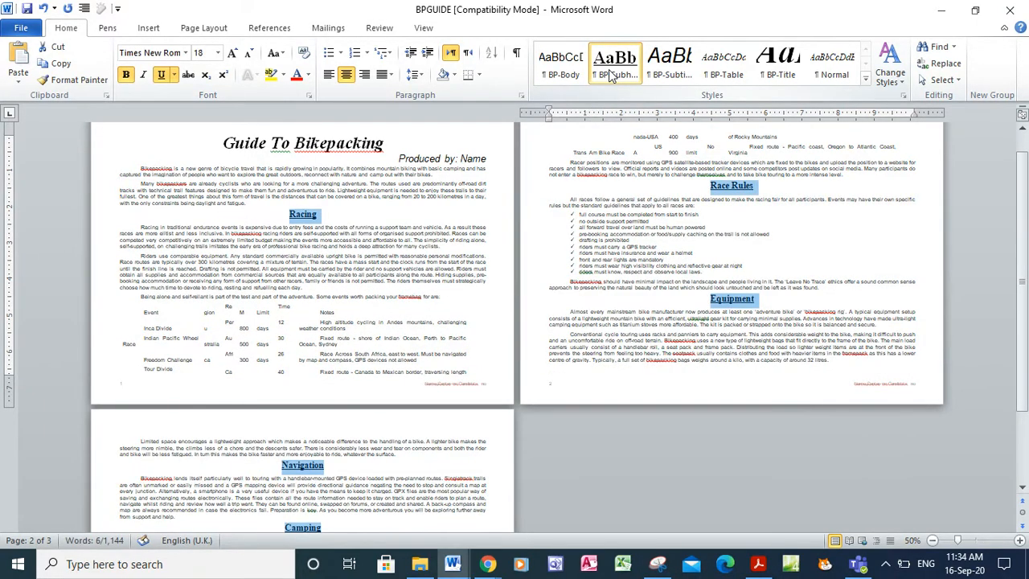
pyautogui.click(977, 541)
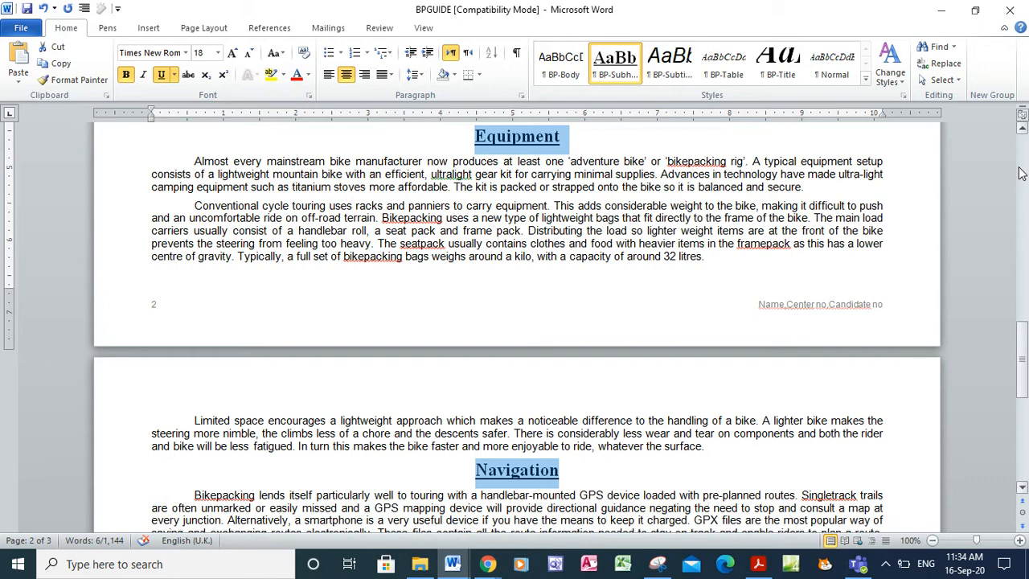
pyautogui.click(748, 573)
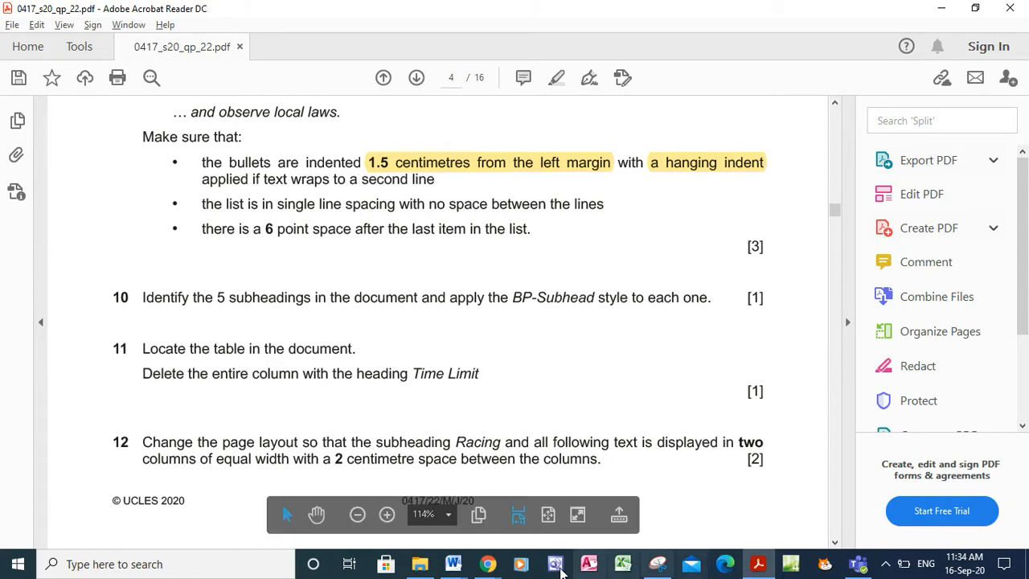
# Select the whole events table and apply borders to every cell
pyautogui.moveTo(452, 572)
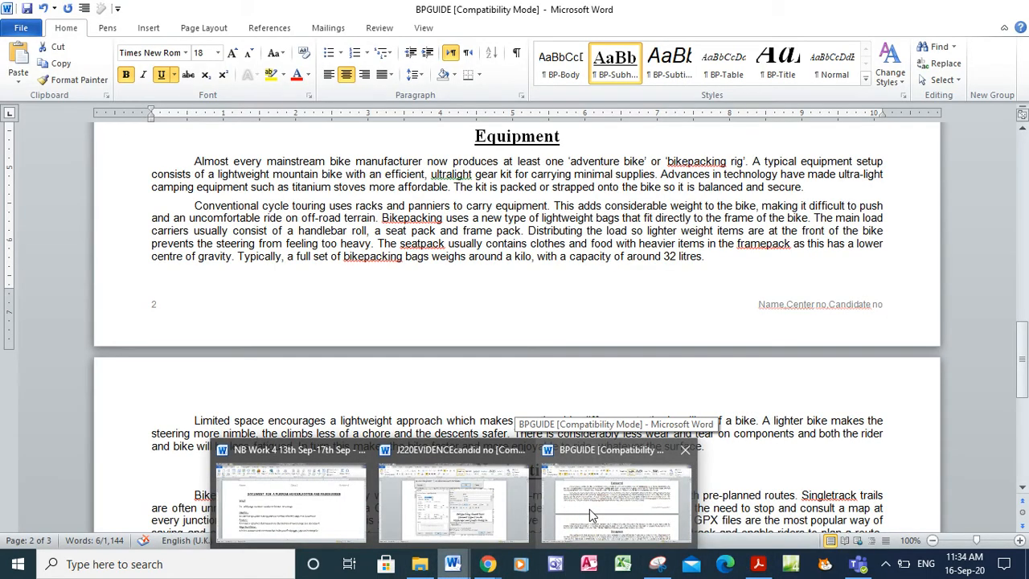
pyautogui.click(592, 515)
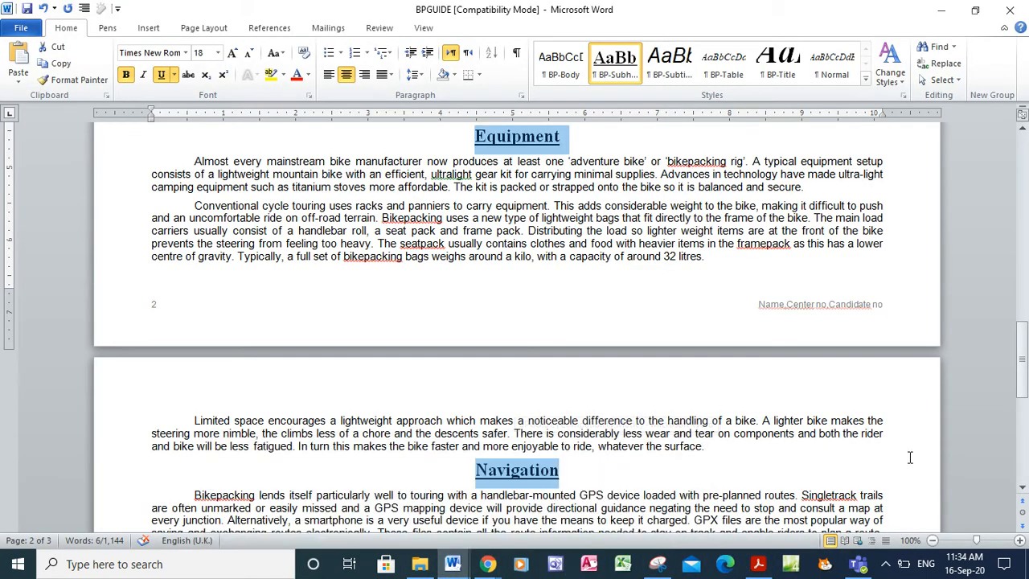
pyautogui.moveTo(1017, 213); pyautogui.dragTo(1018, 201)
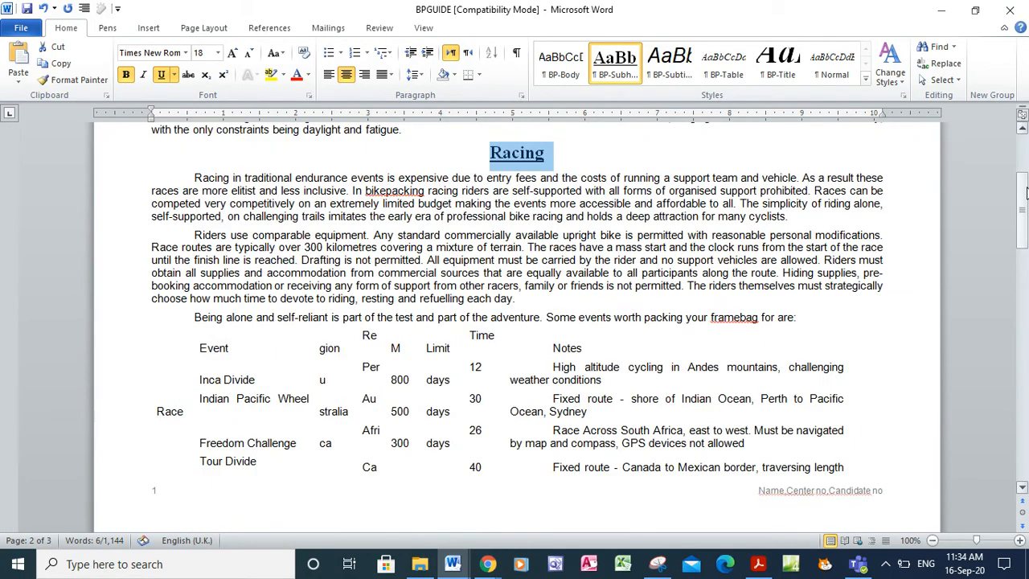
pyautogui.click(825, 316)
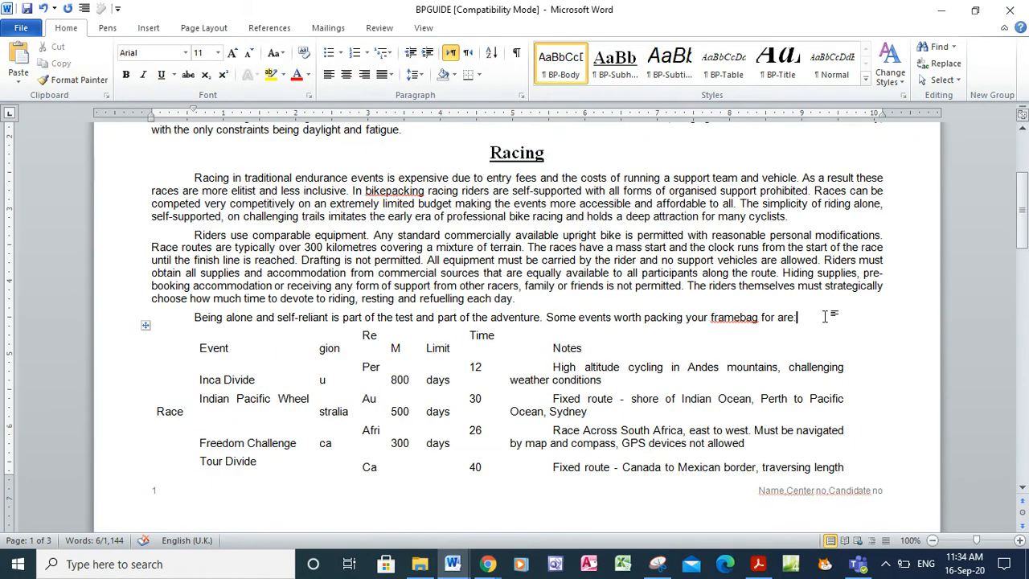
pyautogui.click(145, 327)
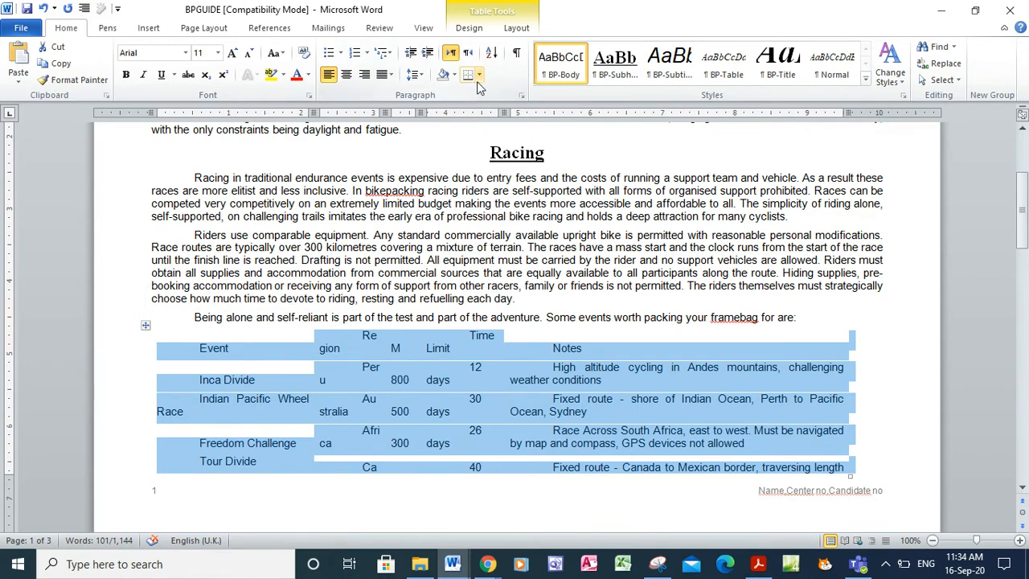
pyautogui.click(478, 77)
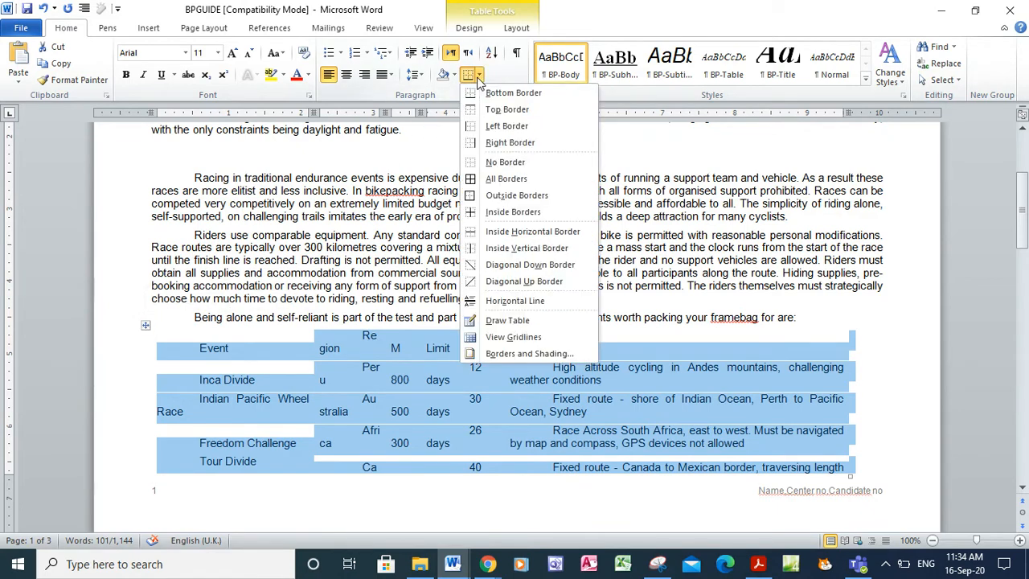
pyautogui.click(499, 178)
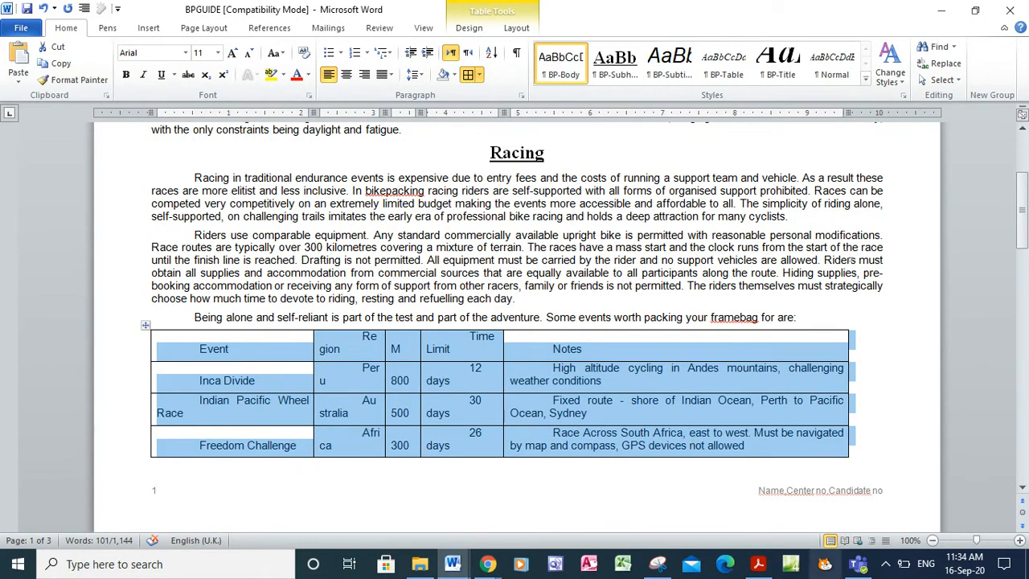
# Delete the Time Limit column from the events table
pyautogui.click(762, 566)
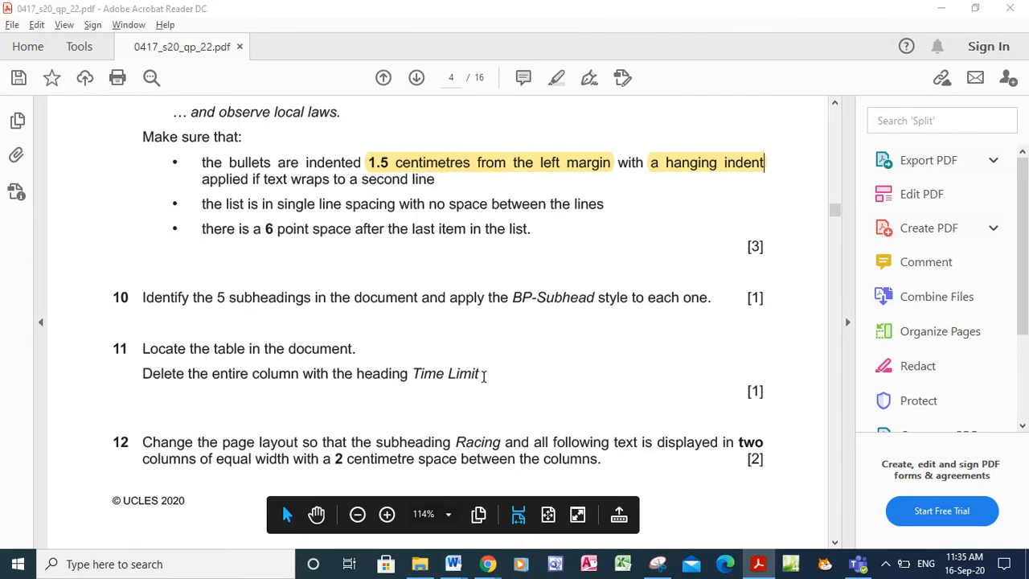
pyautogui.hotkey('alt', 'Tab')
pyautogui.click(472, 346)
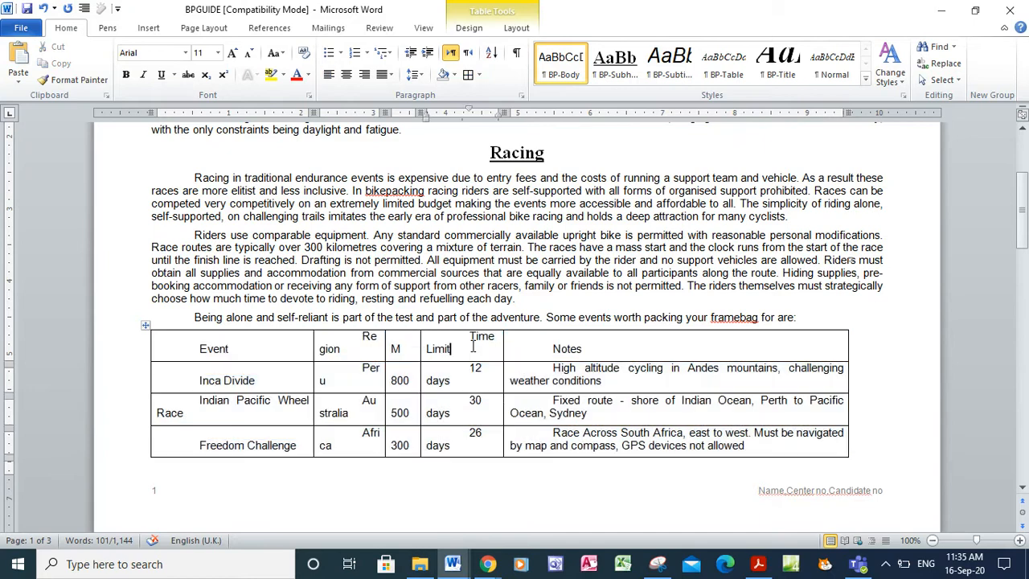
pyautogui.click(461, 324)
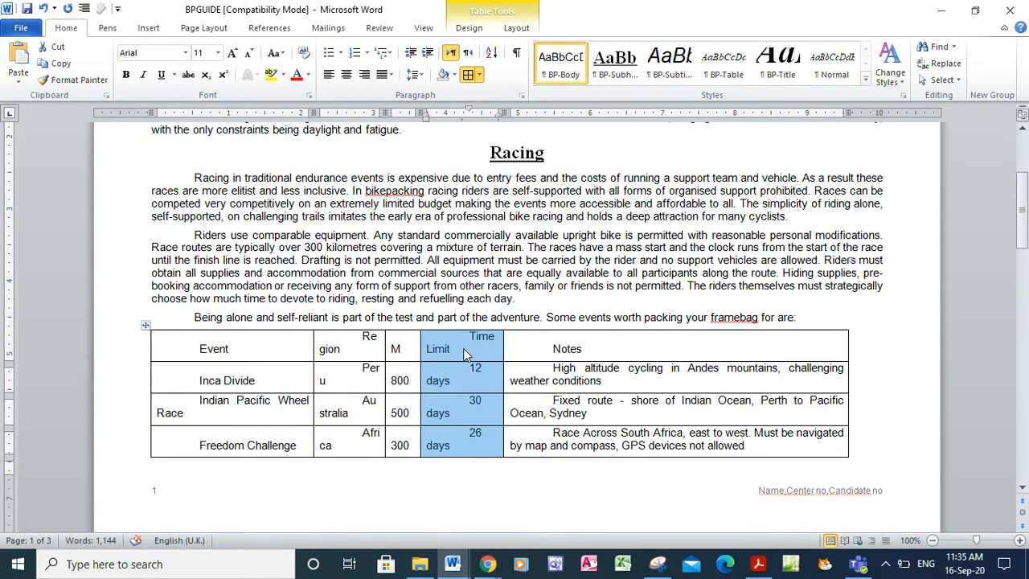
pyautogui.rightClick(463, 349)
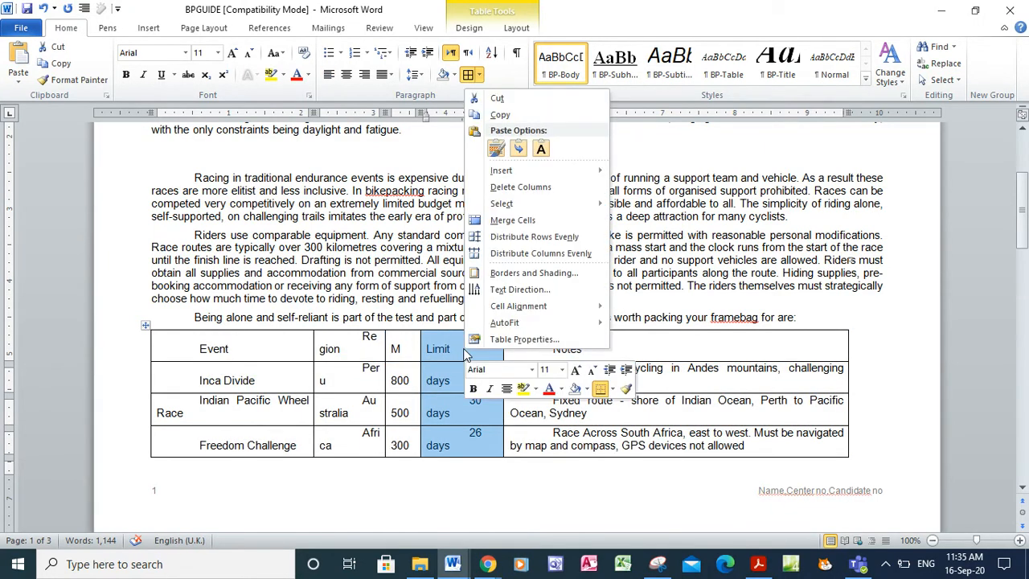
pyautogui.click(520, 188)
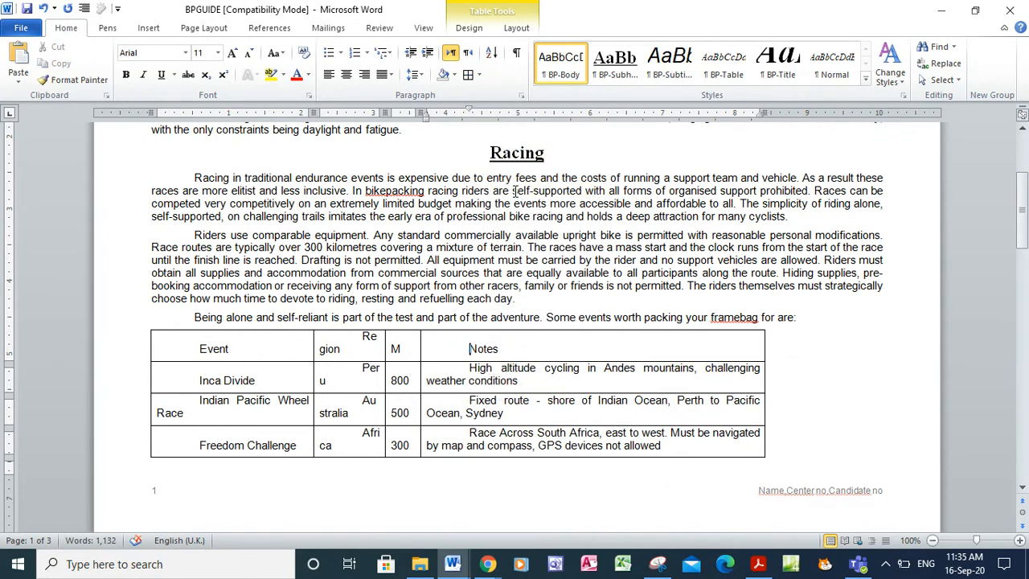
# After rechecking the exam paper, set the events table to No Border
pyautogui.hotkey('alt', 'Tab')
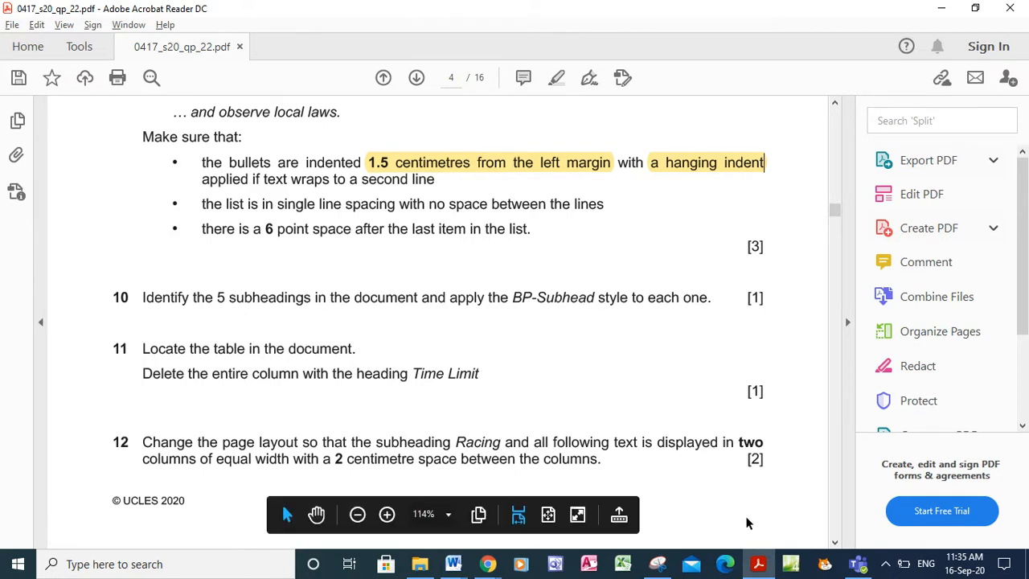
pyautogui.scroll(-5, 837, 547)
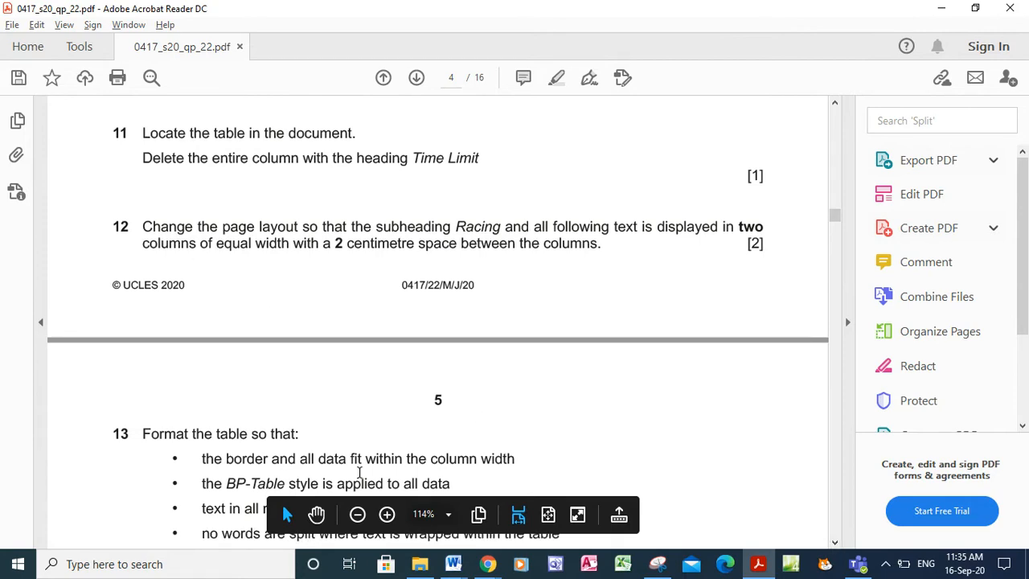
pyautogui.click(453, 564)
pyautogui.click(560, 500)
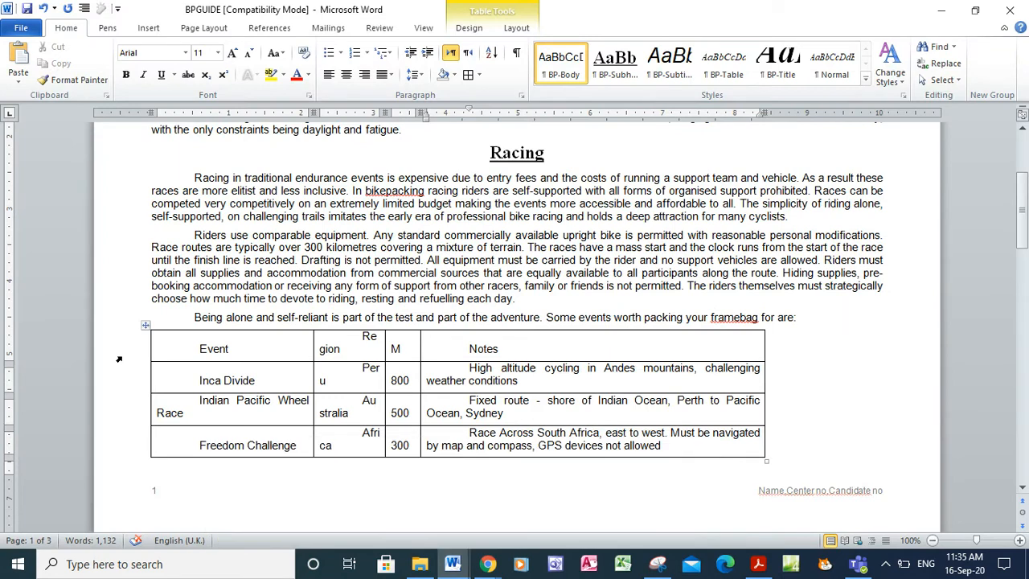
pyautogui.click(146, 325)
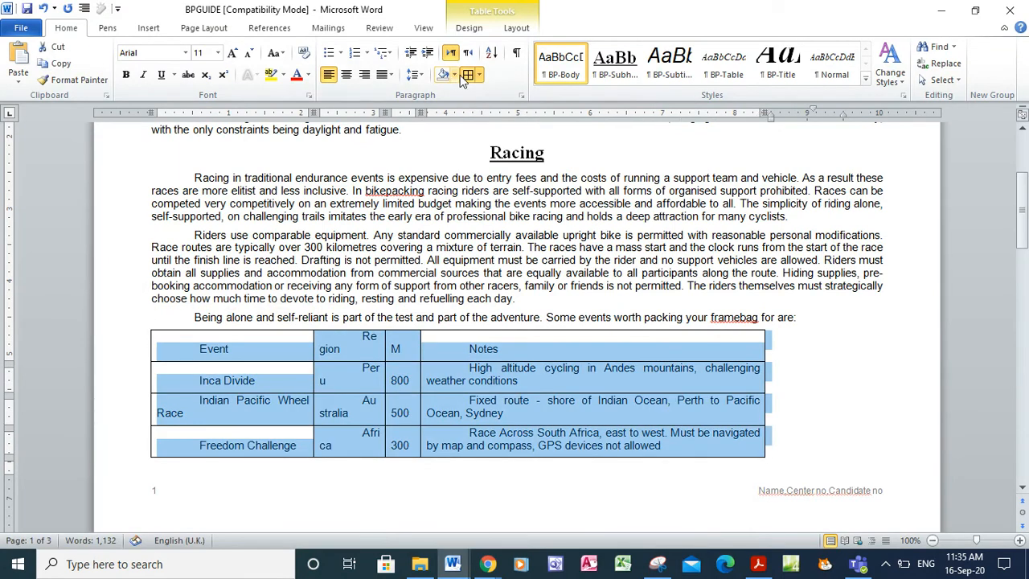
pyautogui.click(480, 76)
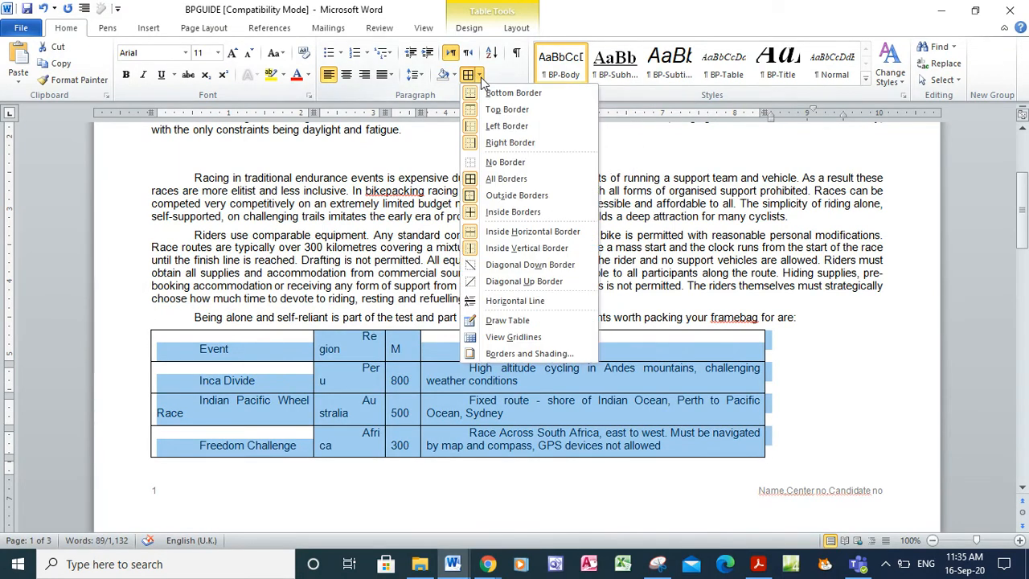
pyautogui.click(505, 161)
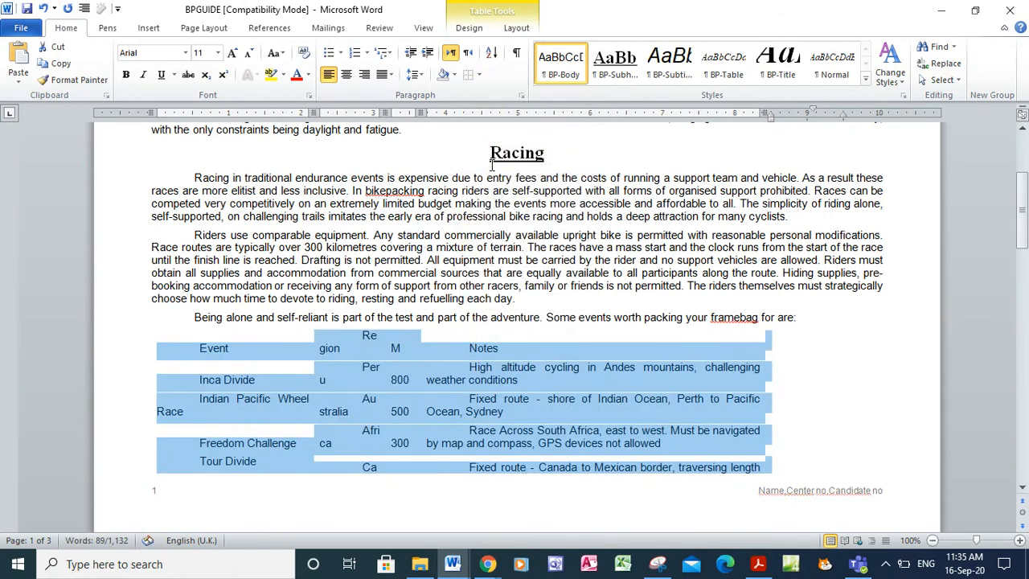
pyautogui.click(758, 564)
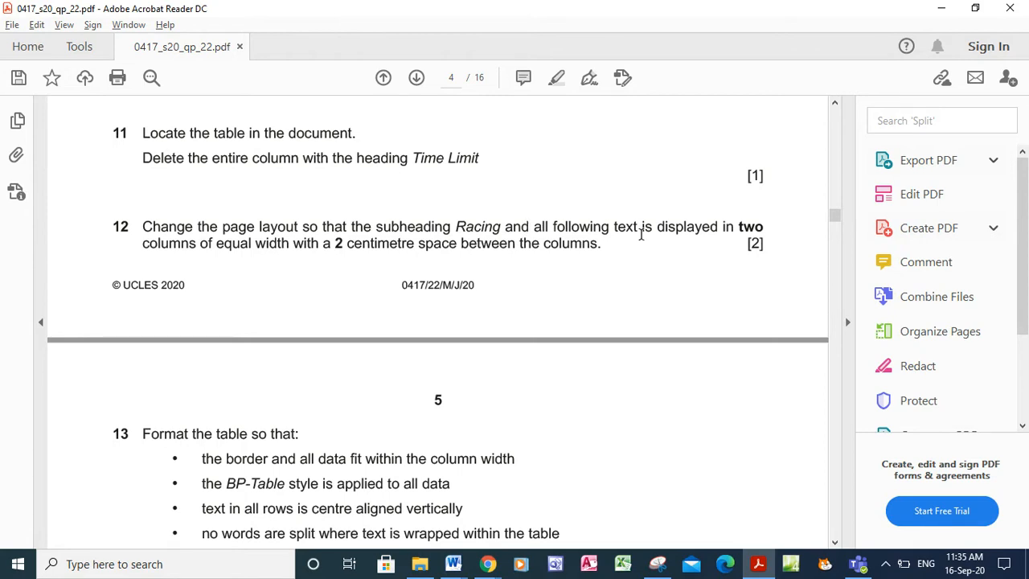
# Highlight 'Racing and all following text is displayed' and 'with a 2 centimetre space' in question 12
pyautogui.moveTo(455, 227); pyautogui.dragTo(656, 216)
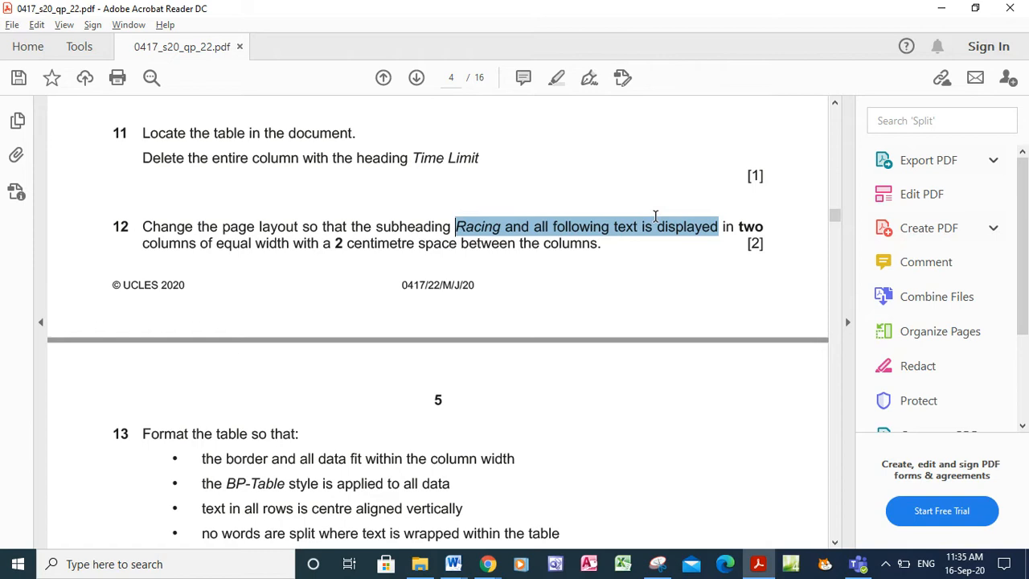
pyautogui.click(670, 201)
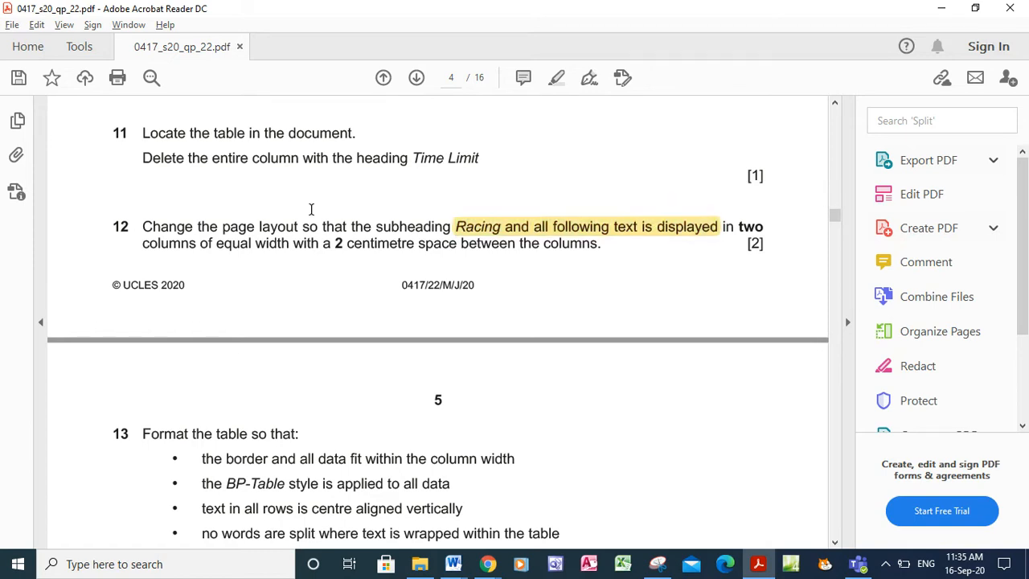
pyautogui.moveTo(291, 243); pyautogui.dragTo(441, 253)
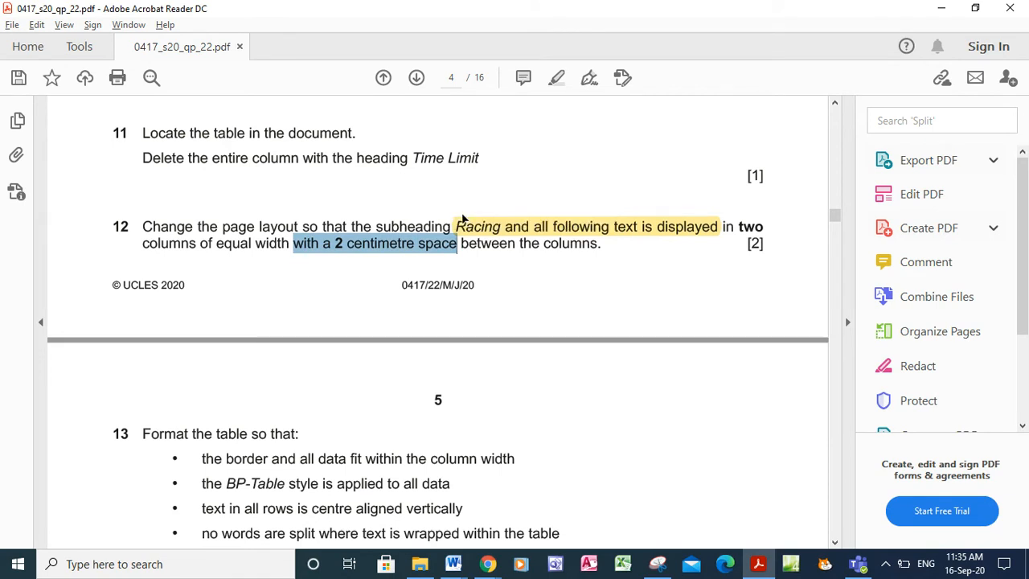
pyautogui.click(463, 219)
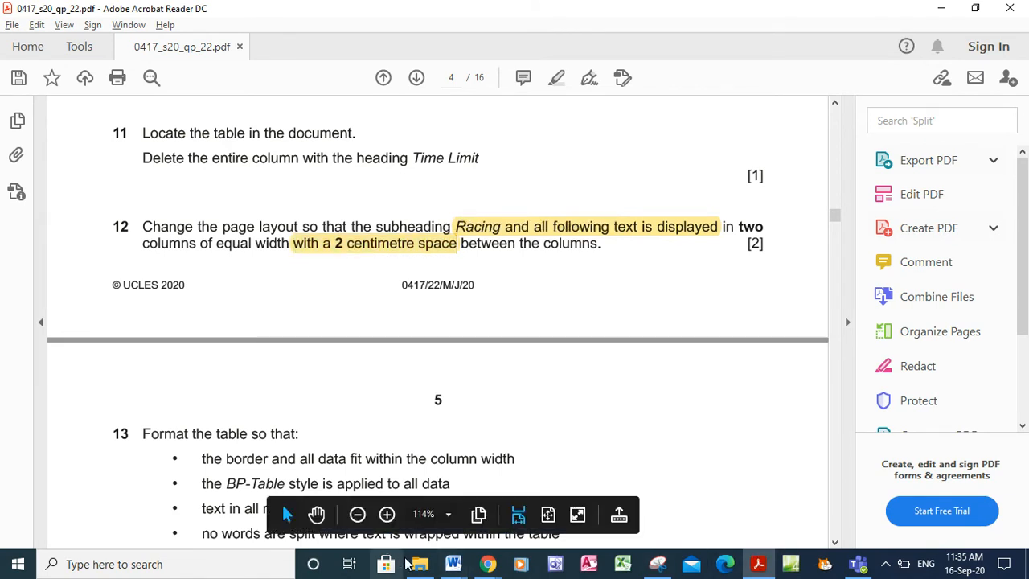
pyautogui.click(452, 565)
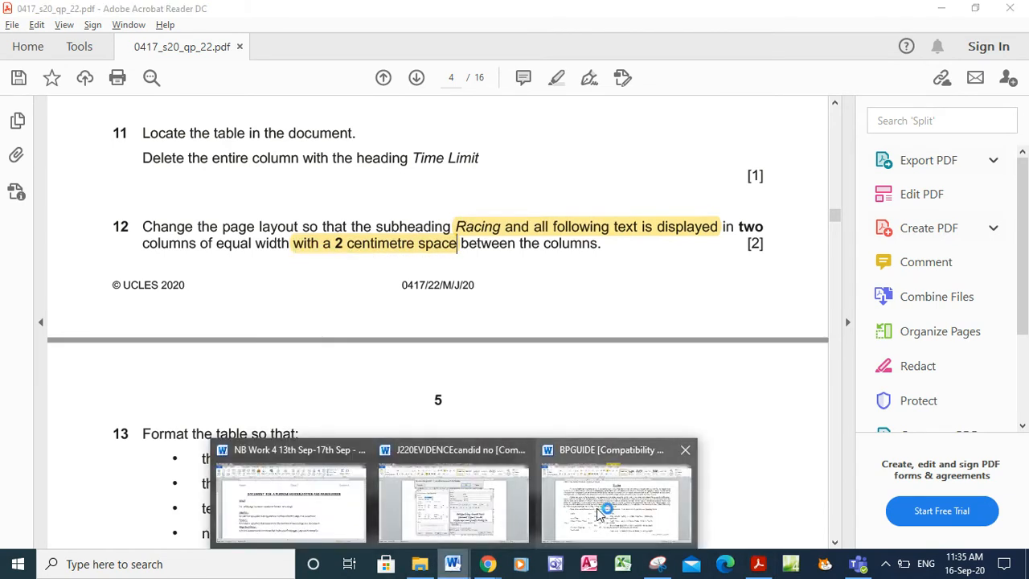
pyautogui.click(599, 514)
# Format the Racing heading through the document end as two columns with 2 cm spacing
pyautogui.click(486, 151)
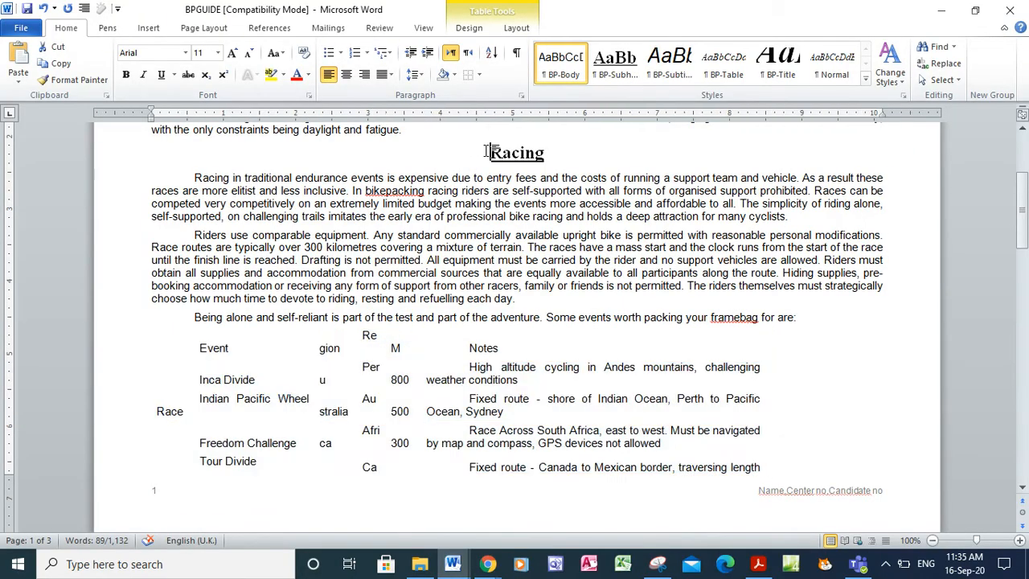
pyautogui.moveTo(489, 151); pyautogui.dragTo(584, 572)
pyautogui.moveTo(460, 320); pyautogui.dragTo(460, 320)
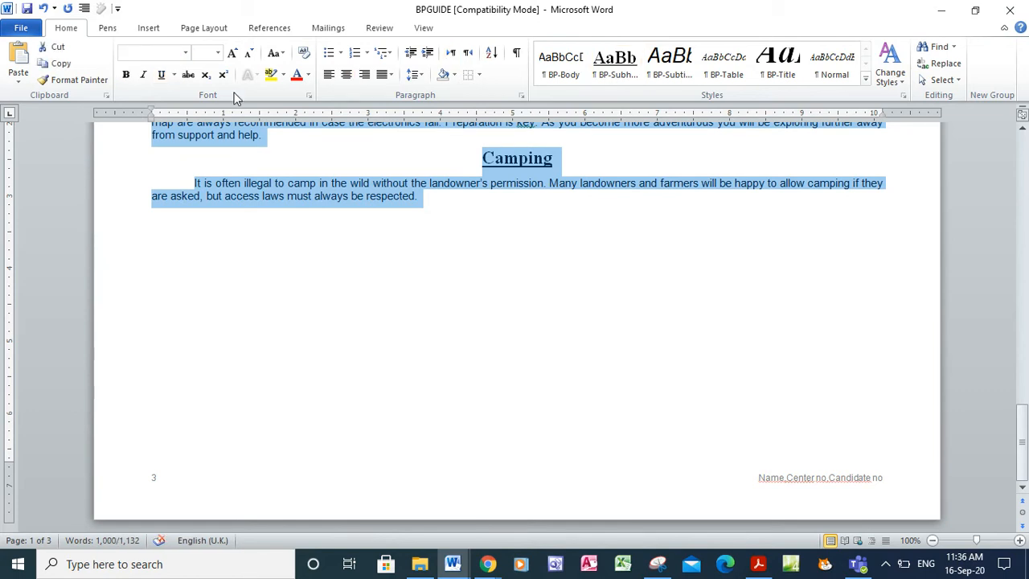
pyautogui.click(210, 28)
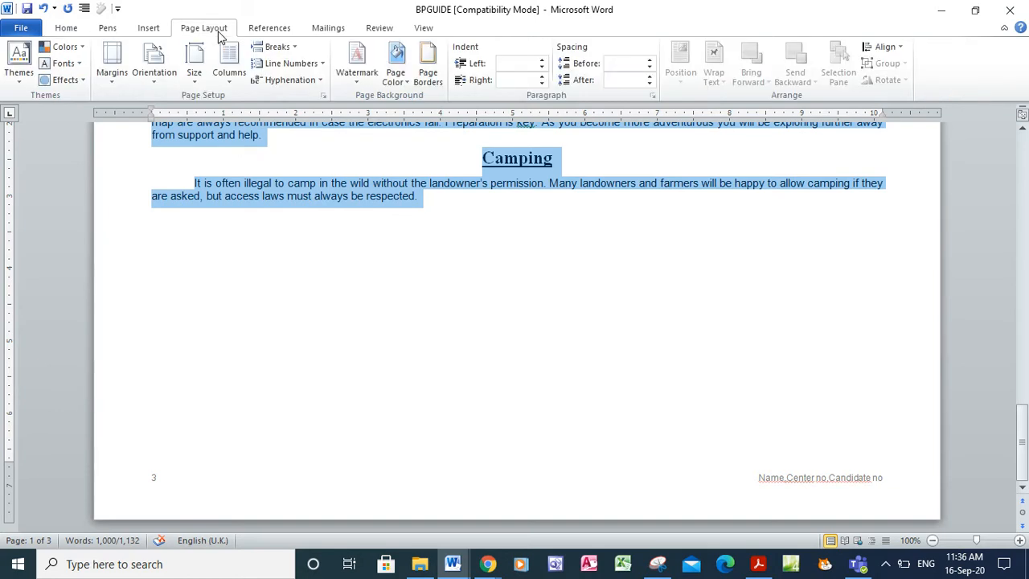
pyautogui.click(227, 80)
pyautogui.click(251, 266)
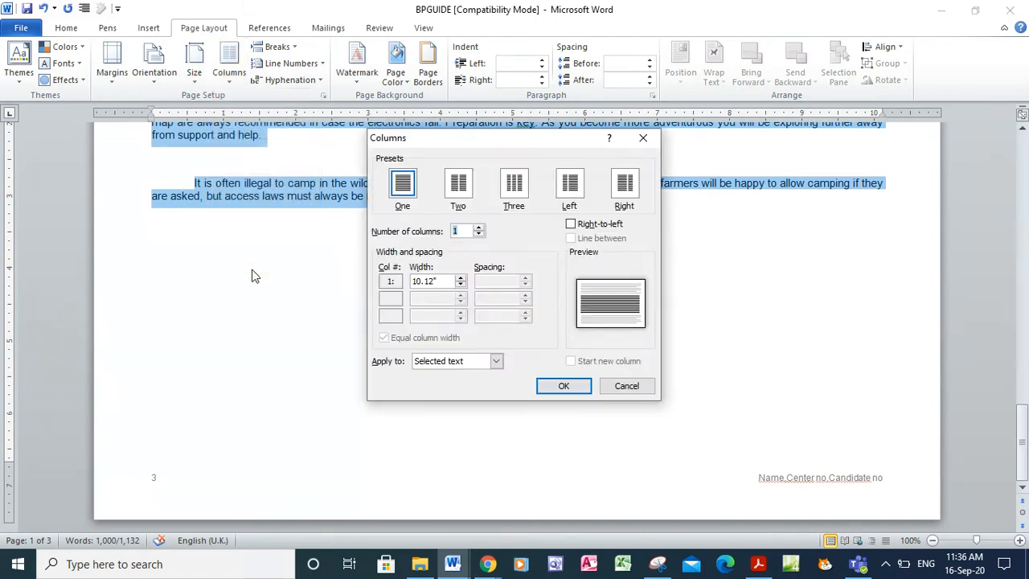
pyautogui.click(457, 200)
pyautogui.click(501, 281)
pyautogui.press('BackSpace')
pyautogui.press('BackSpace')
pyautogui.press('BackSpace')
pyautogui.press('BackSpace')
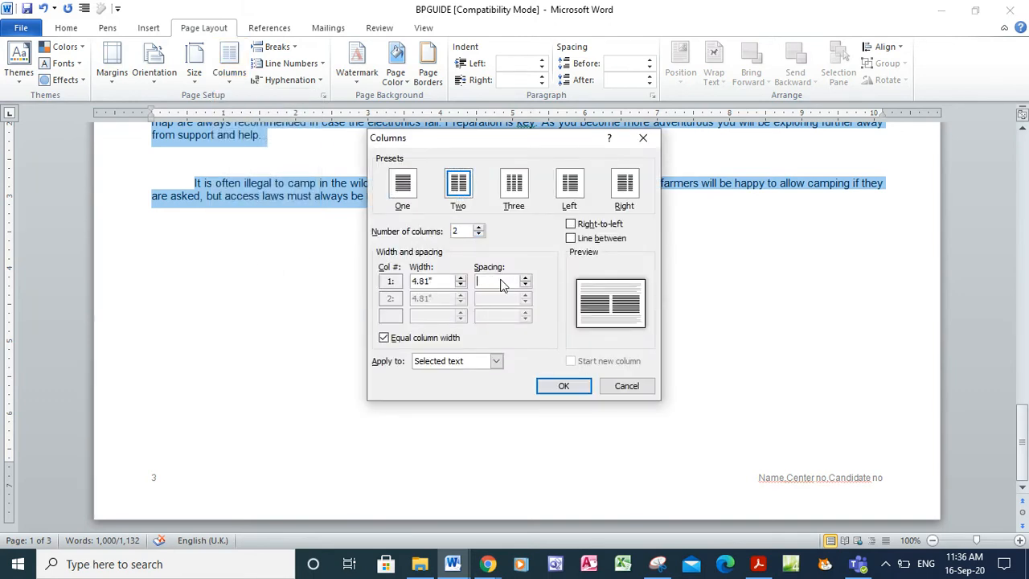
pyautogui.write('2 cm')
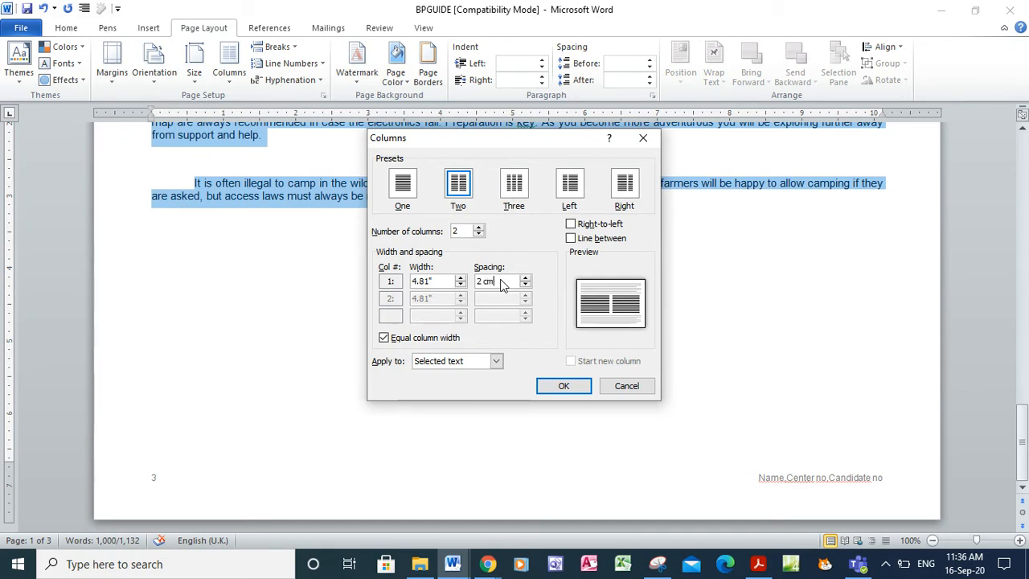
pyautogui.click(556, 387)
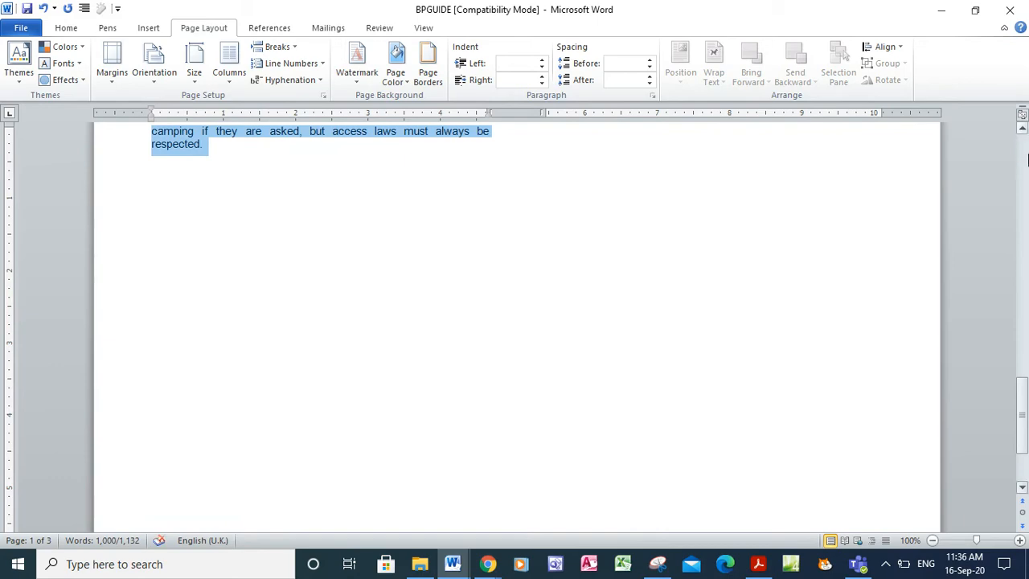
# Deselect to review the two-column layout, then bring the exam PDF forward
pyautogui.click(1027, 166)
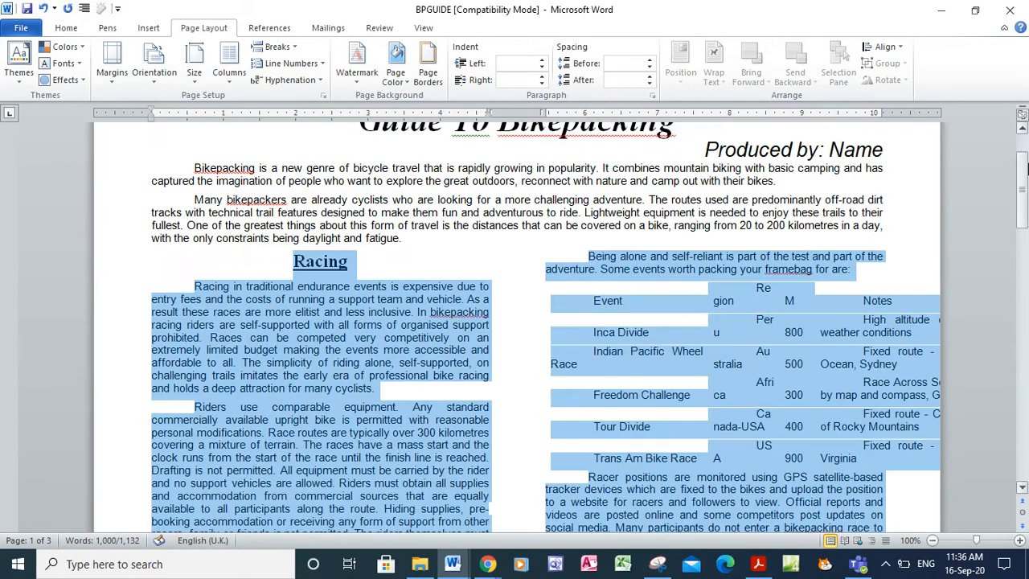
pyautogui.click(354, 289)
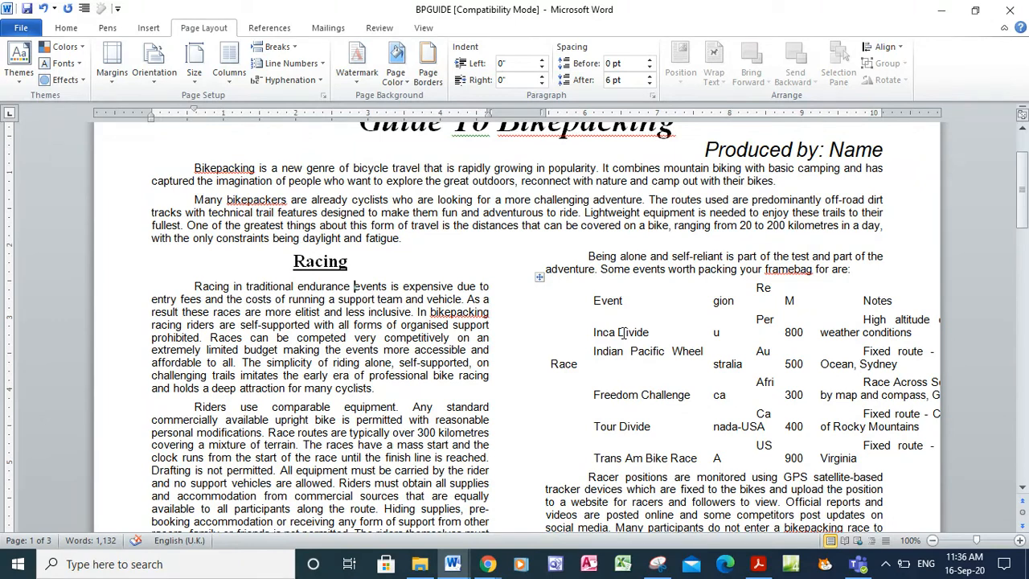
pyautogui.moveTo(859, 564)
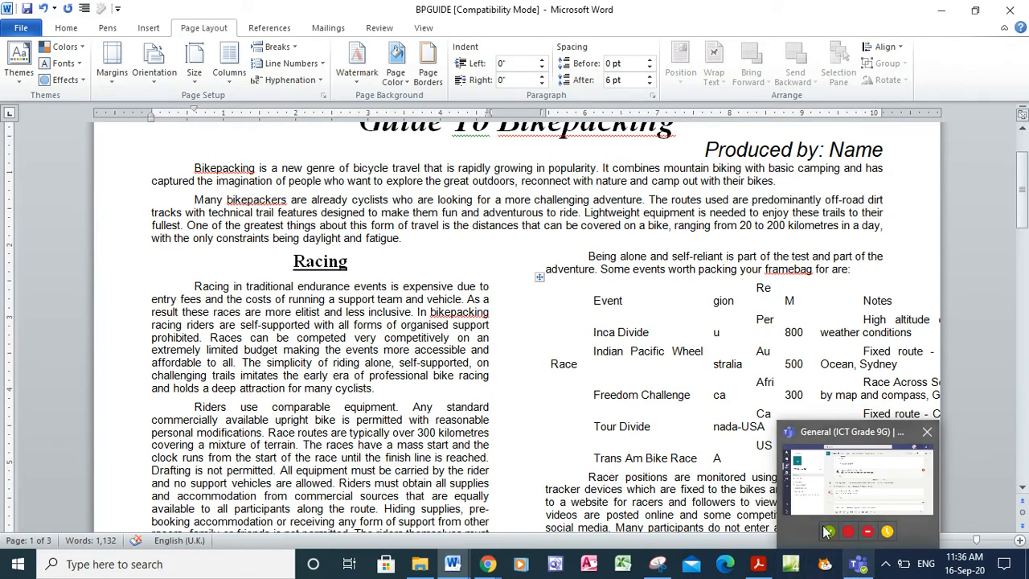
pyautogui.moveTo(755, 570)
pyautogui.click(756, 568)
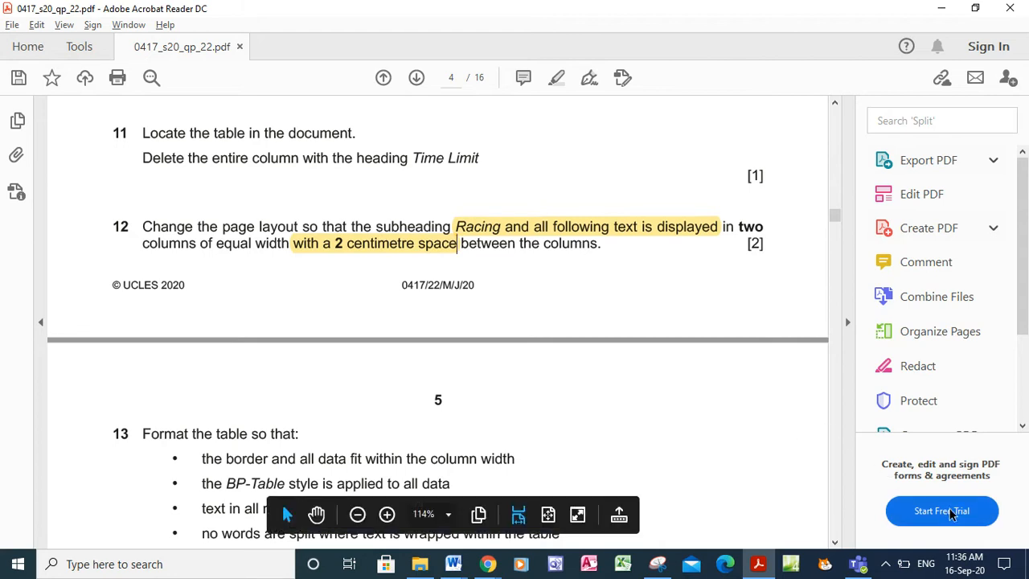
# Read table-formatting questions 13 and 14 in the PDF, then return to BPGUIDE
pyautogui.click(833, 544)
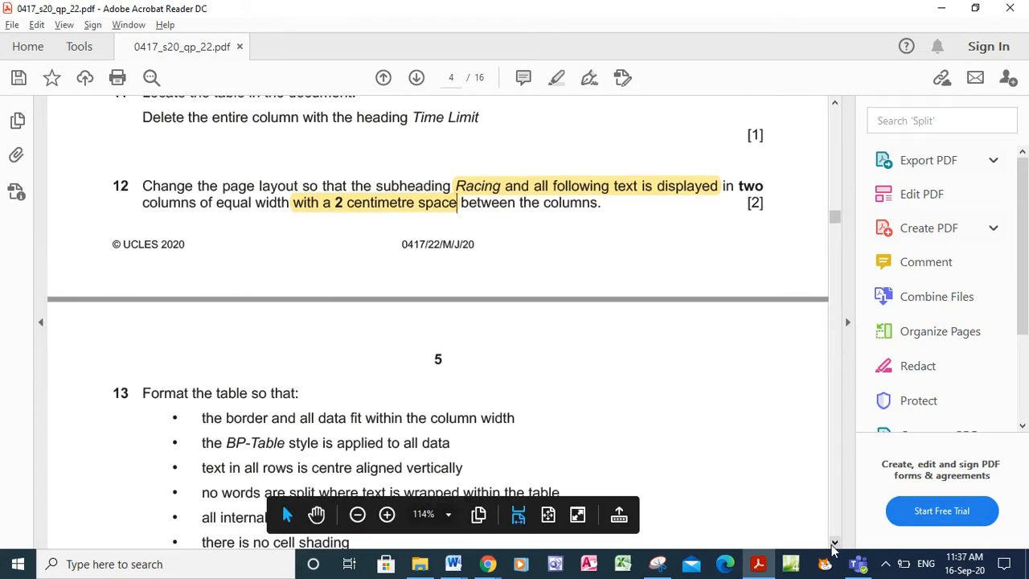
pyautogui.click(833, 543)
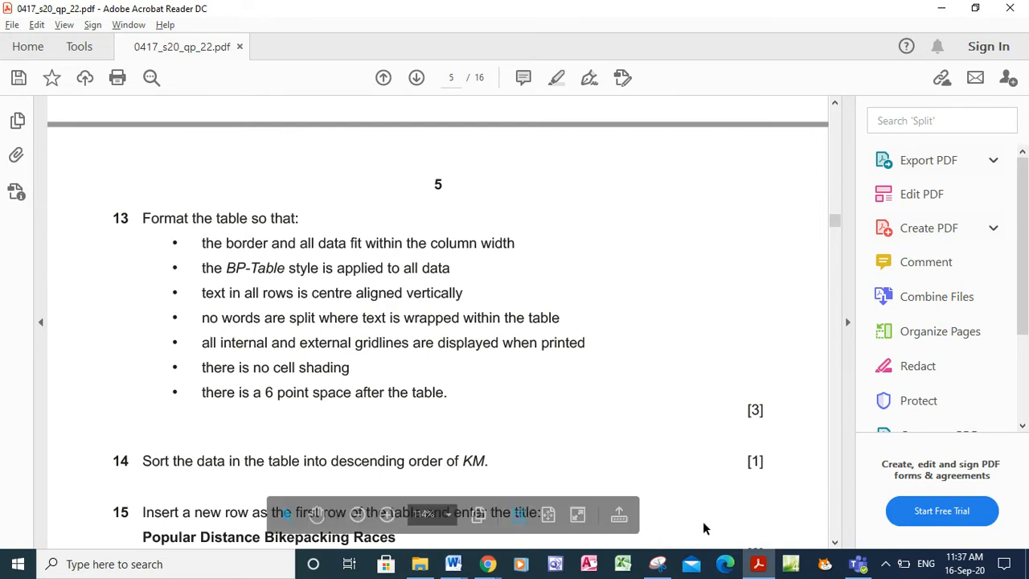
pyautogui.moveTo(451, 567)
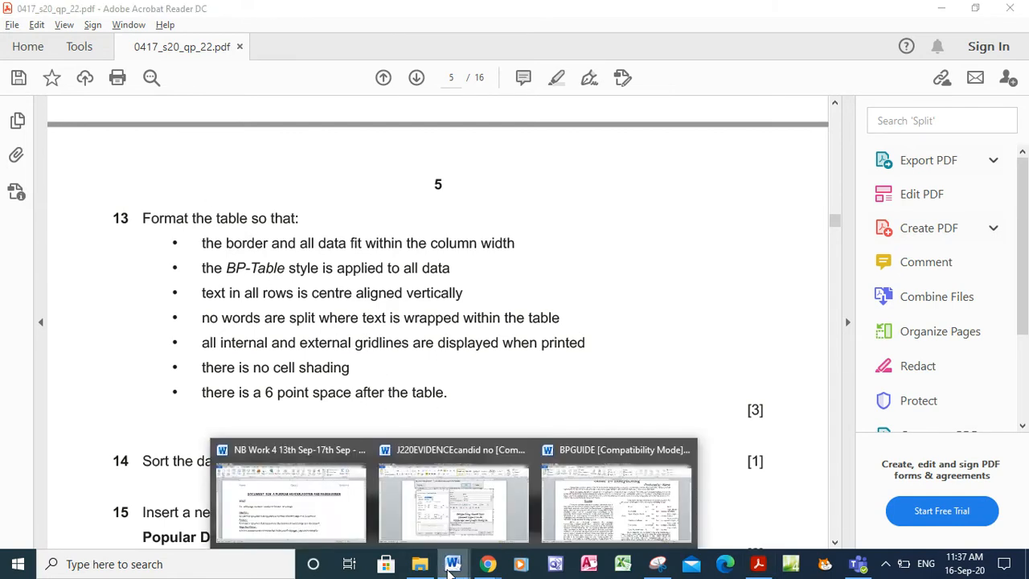
pyautogui.moveTo(452, 541)
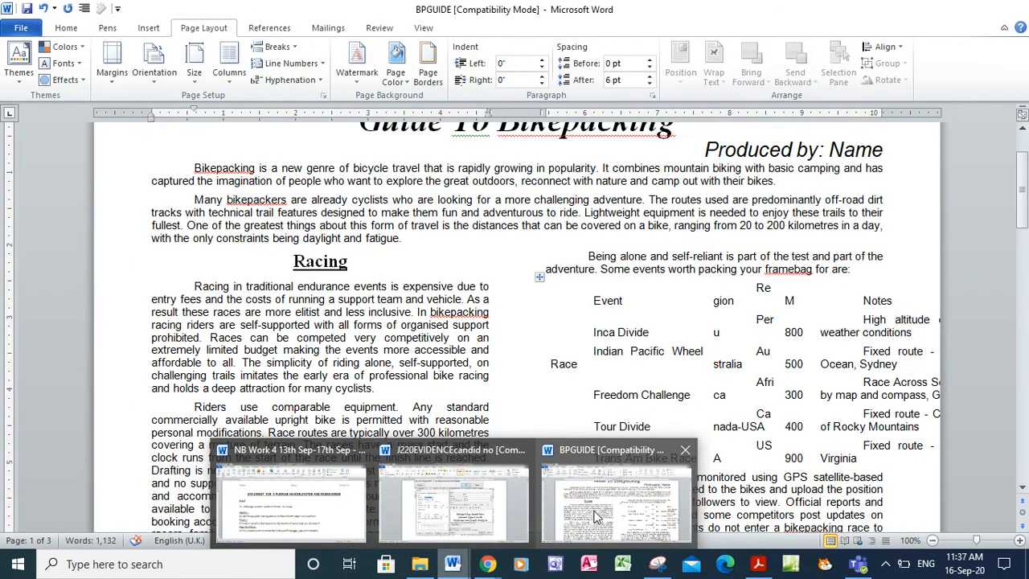
pyautogui.click(616, 503)
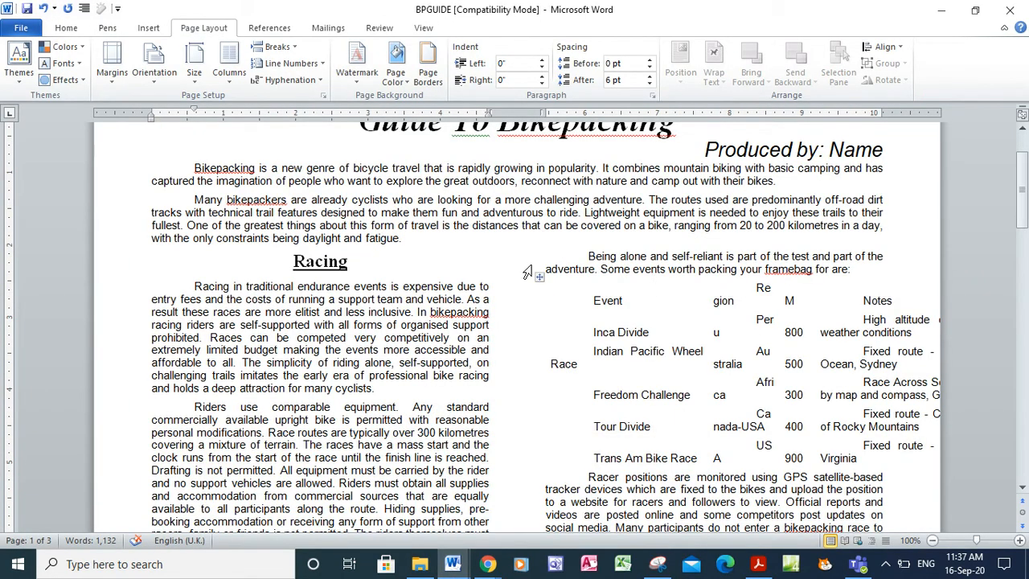